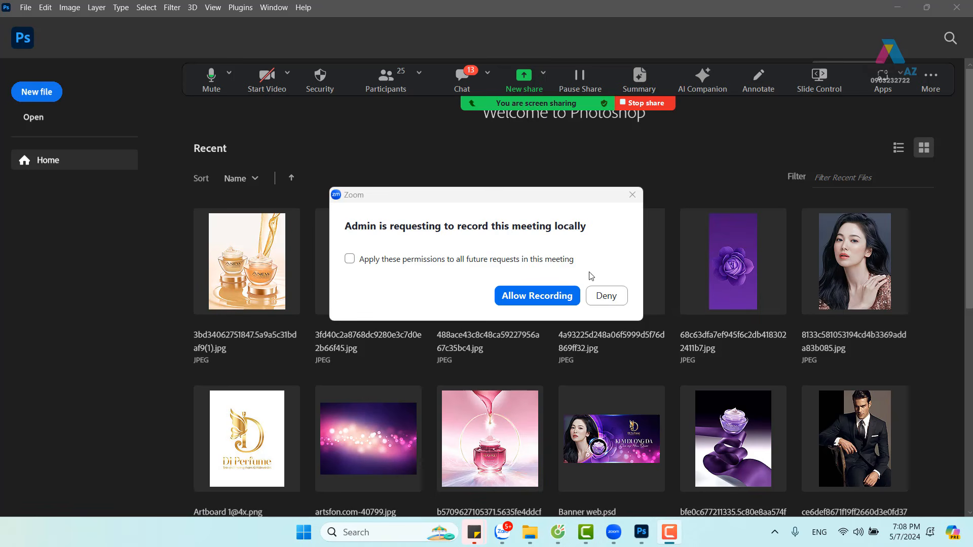
# Approve the meeting's local and cloud recording requests and admit the waiting participant
pyautogui.click(530, 300)
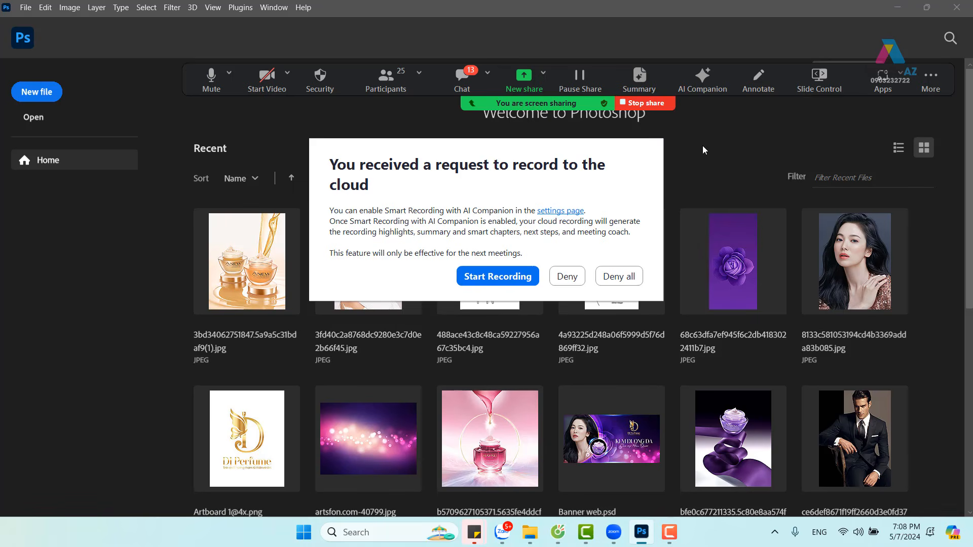
pyautogui.click(513, 278)
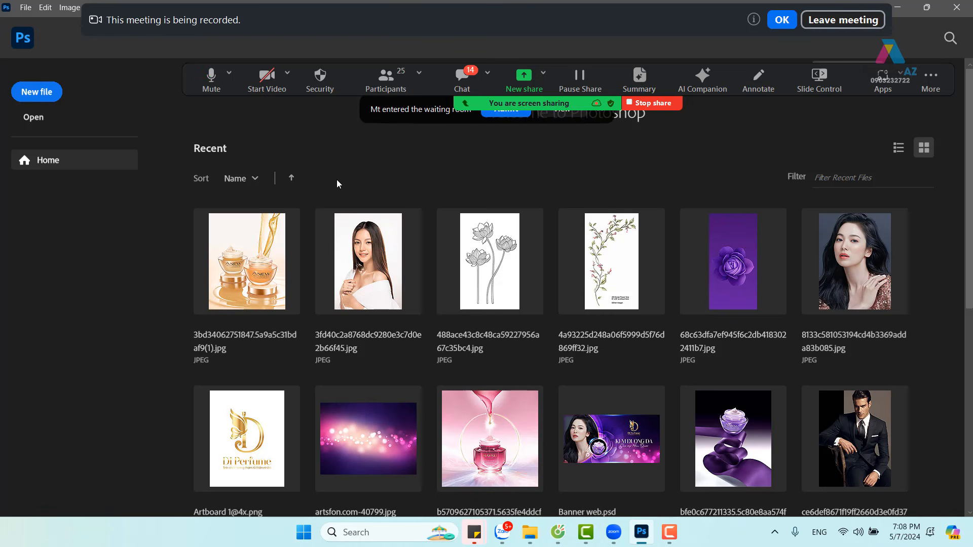
pyautogui.click(503, 113)
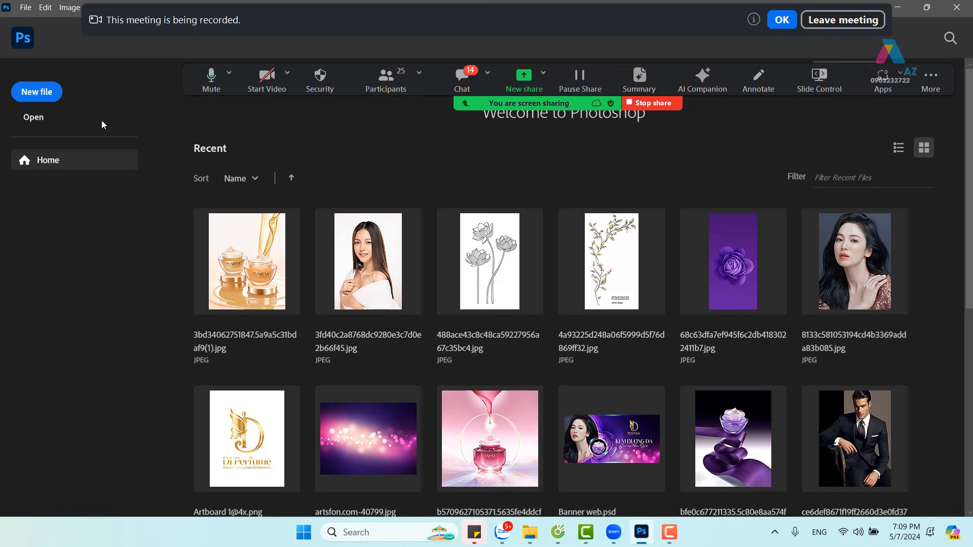
# Start a new document with a width of 1200 and a height of 600 pixels, admitting the waiting participant meanwhile
pyautogui.click(54, 94)
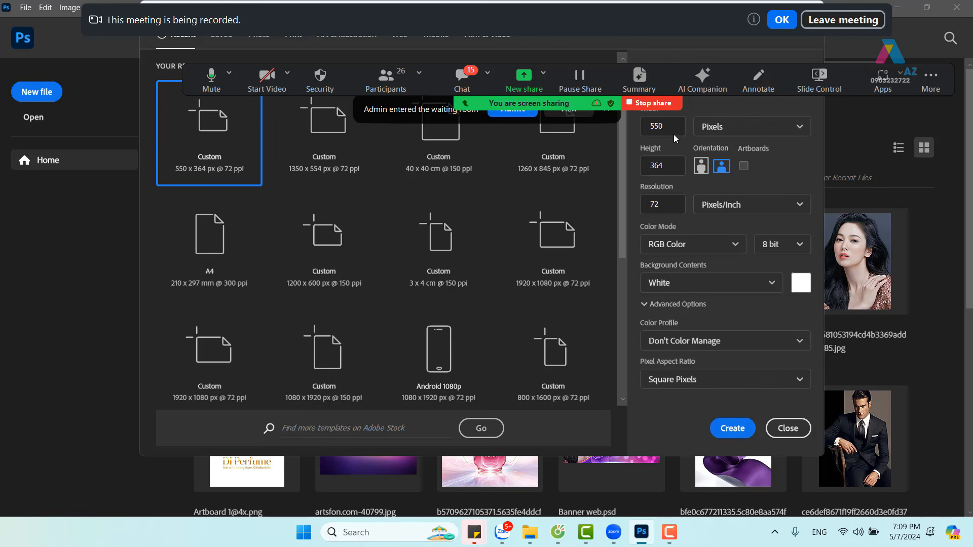
pyautogui.click(525, 115)
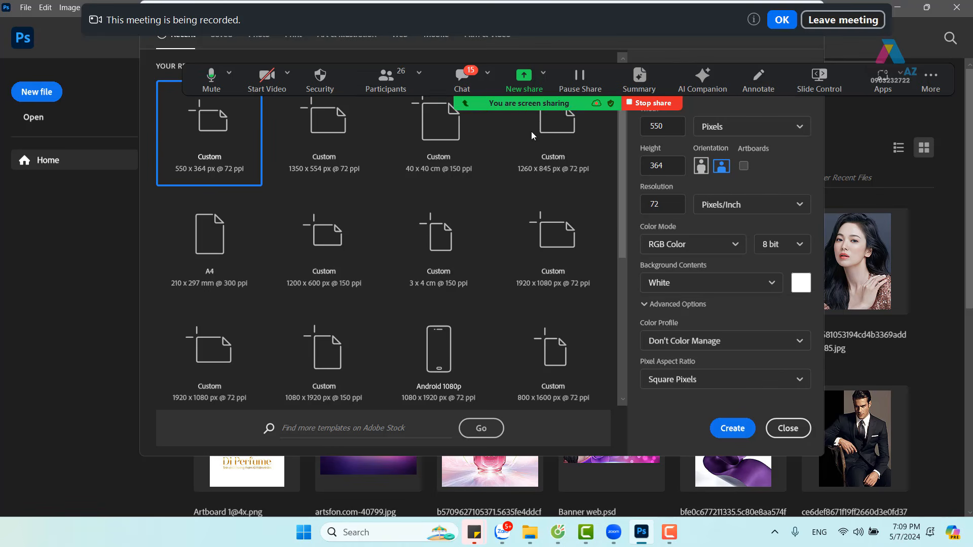
pyautogui.doubleClick(671, 126)
pyautogui.click(738, 135)
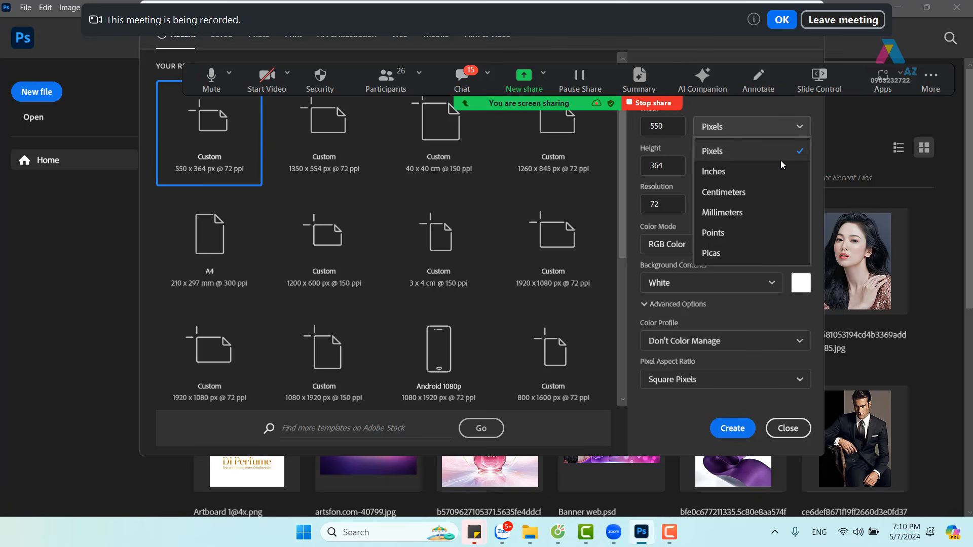
pyautogui.click(797, 107)
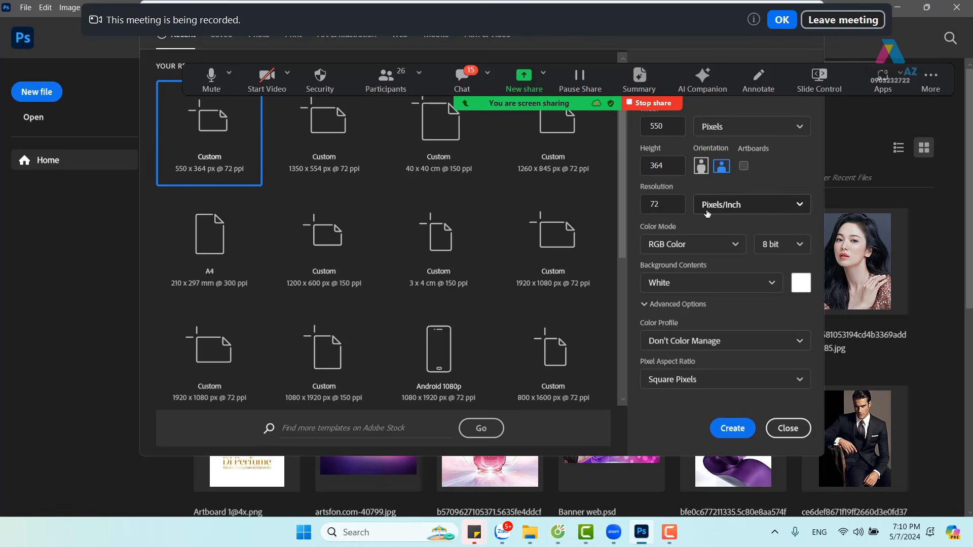
pyautogui.click(638, 126)
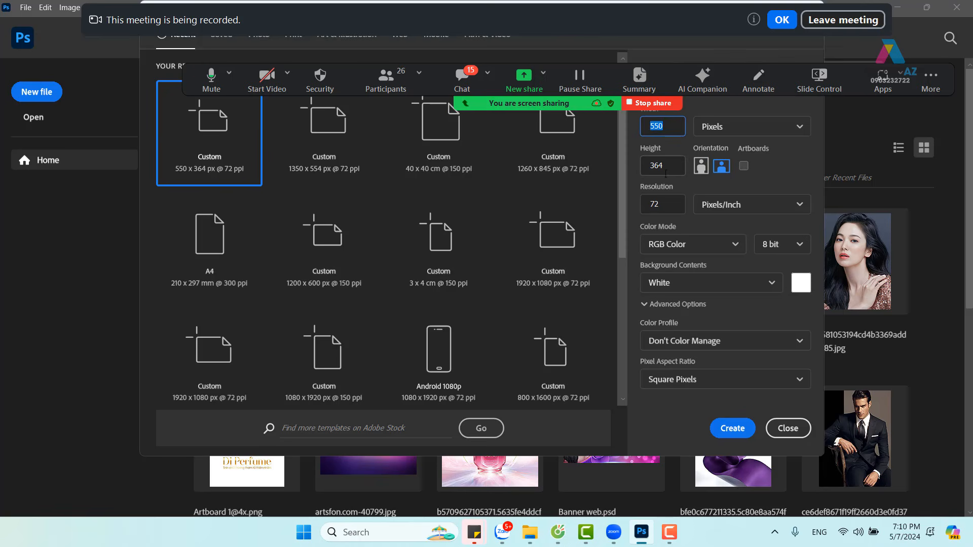
pyautogui.press('Tab')
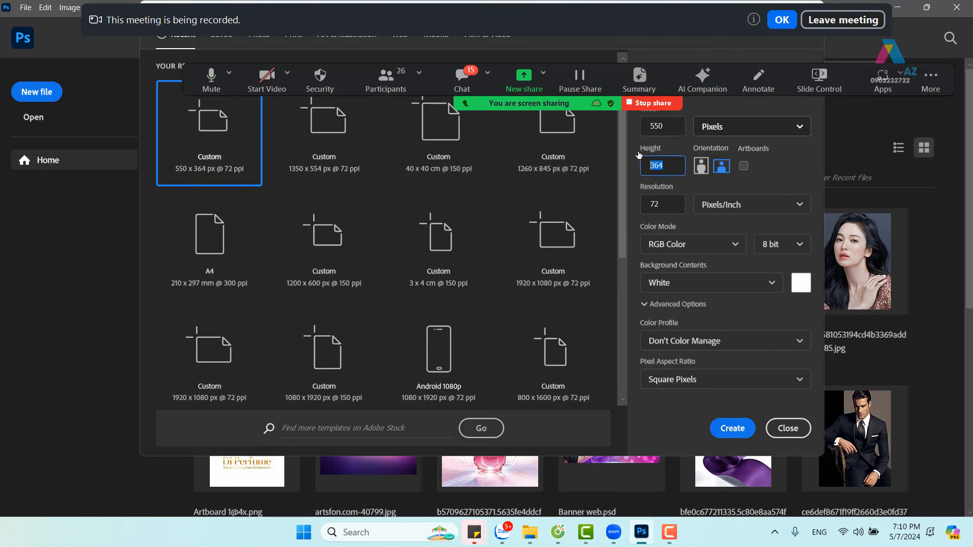
pyautogui.click(665, 126)
pyautogui.write('1200')
pyautogui.press('Tab')
pyautogui.write('600')
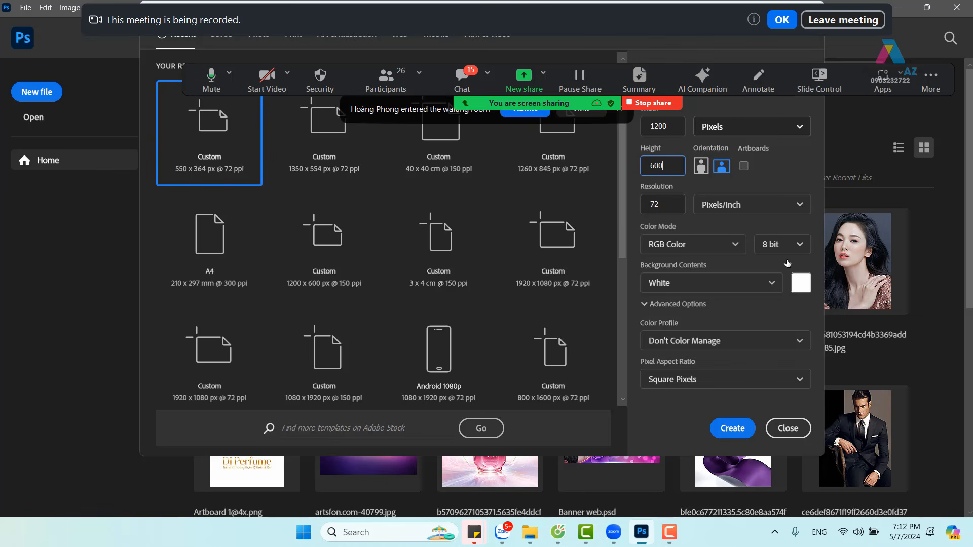
# Admit the participants from the waiting room and allow the new local recording request
pyautogui.click(536, 116)
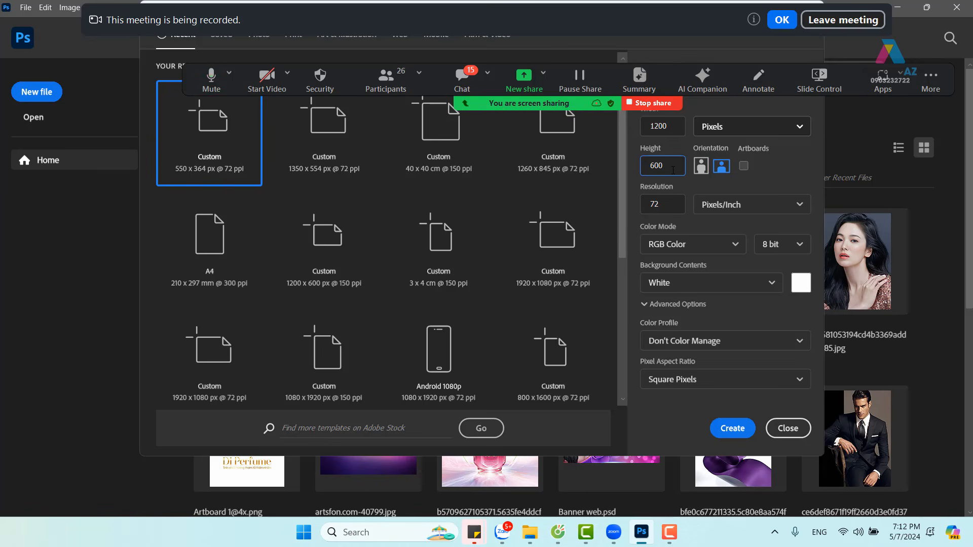
pyautogui.click(678, 126)
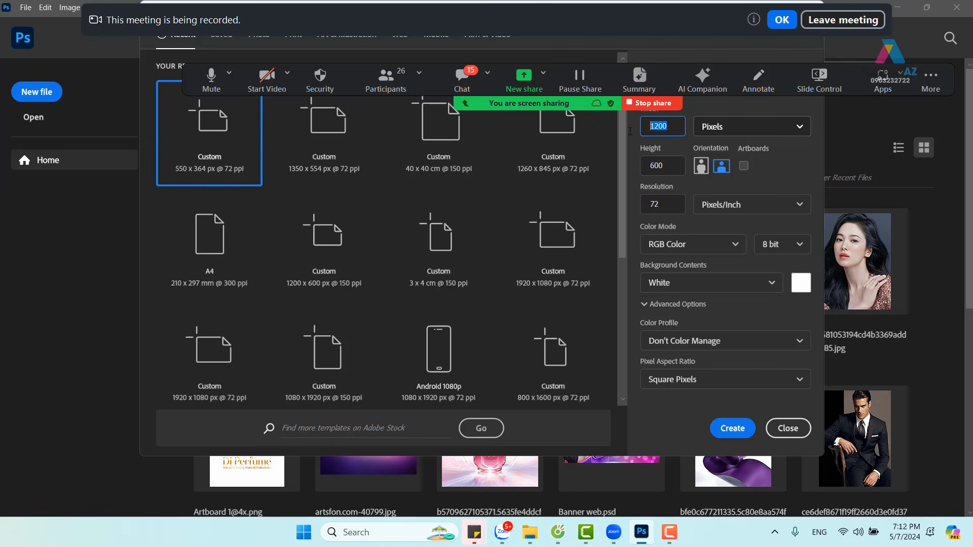
pyautogui.click(643, 166)
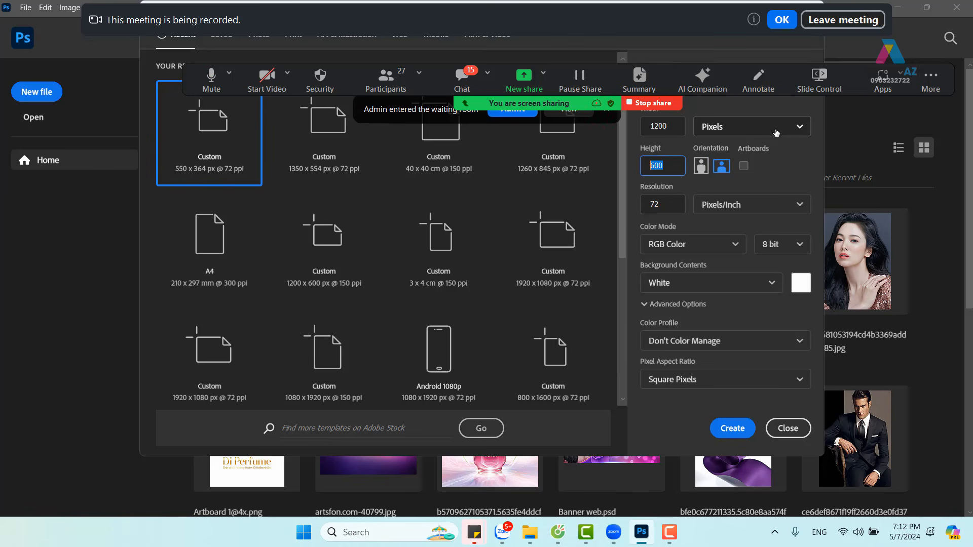
pyautogui.click(527, 115)
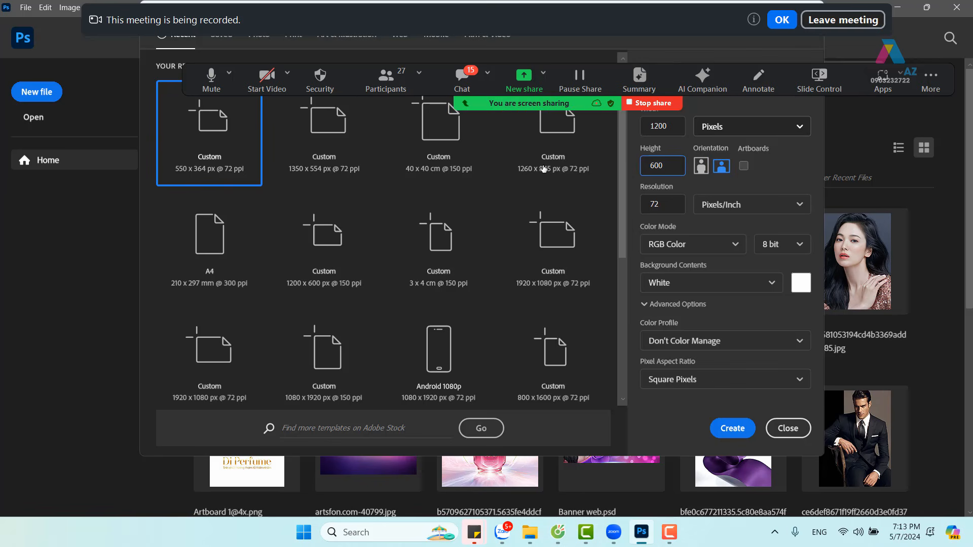
pyautogui.click(661, 212)
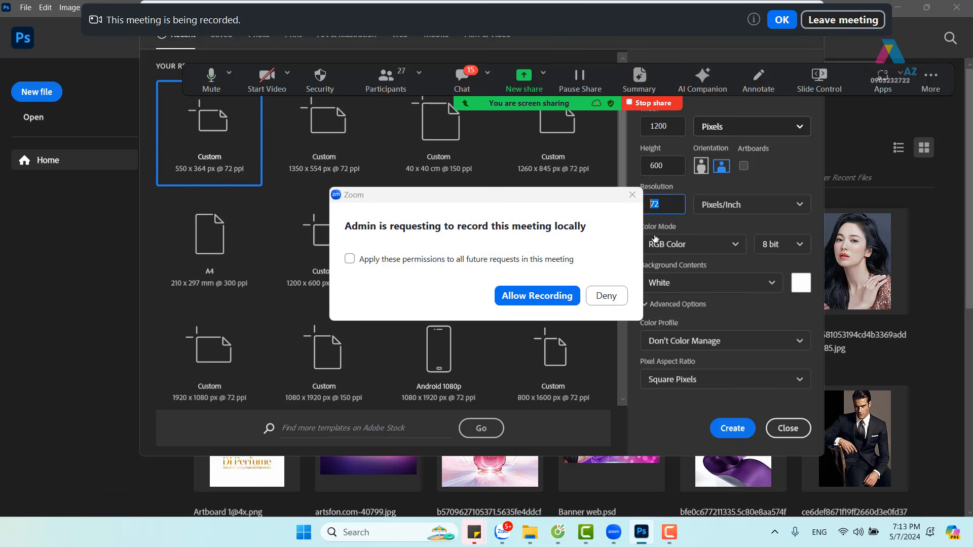
pyautogui.click(537, 296)
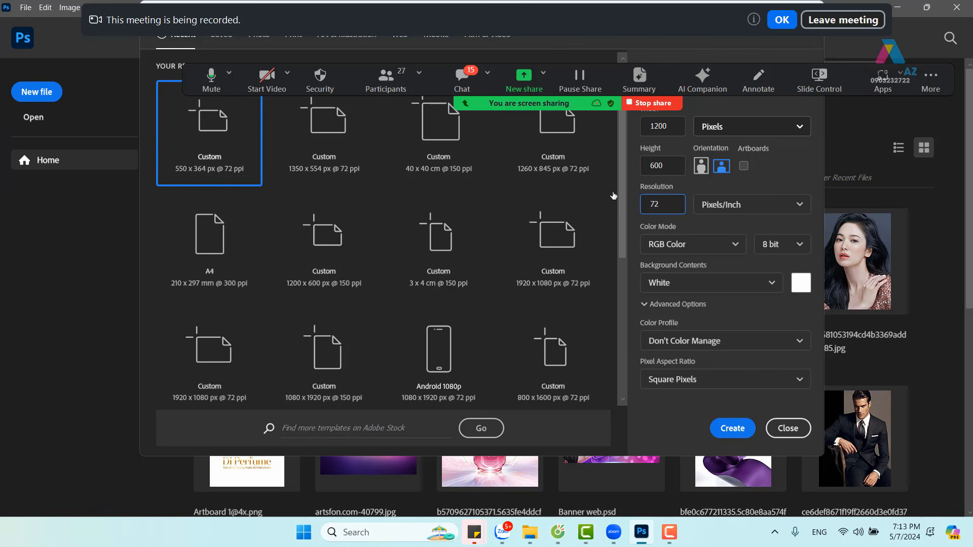
# Set the new document's resolution to 150 pixels/inch
pyautogui.doubleClick(664, 205)
pyautogui.write('10')
pyautogui.press('BackSpace')
pyautogui.write('50')
# Mute all meeting participants and minimize the participant list
pyautogui.click(393, 85)
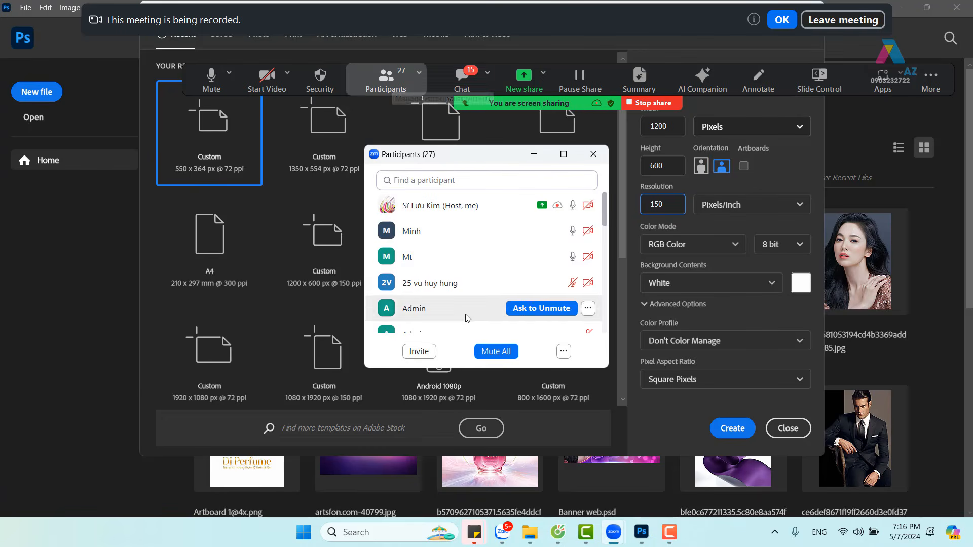
pyautogui.click(496, 351)
pyautogui.click(558, 299)
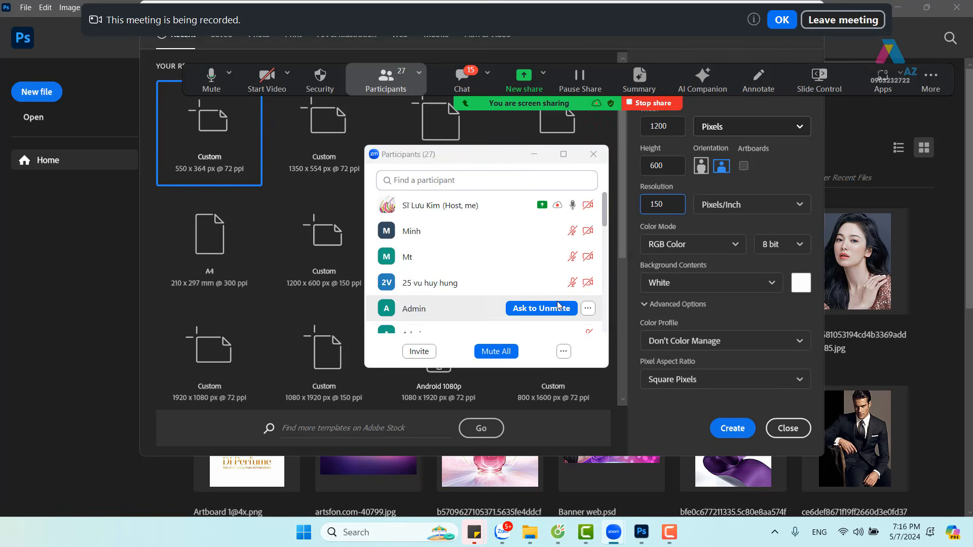
pyautogui.click(534, 154)
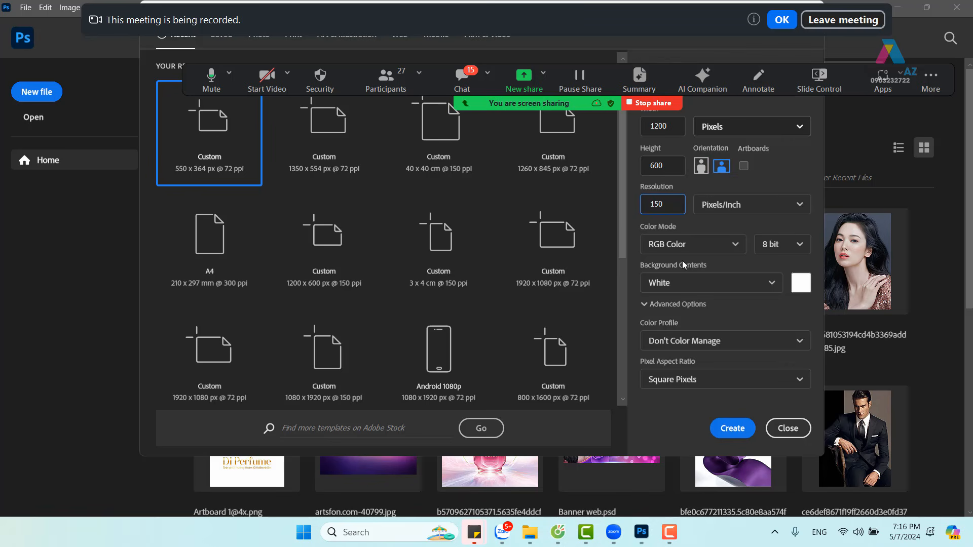
# Check the bit depth, background and unit options, keep 8 bit, White and Pixels, and create the document
pyautogui.click(800, 245)
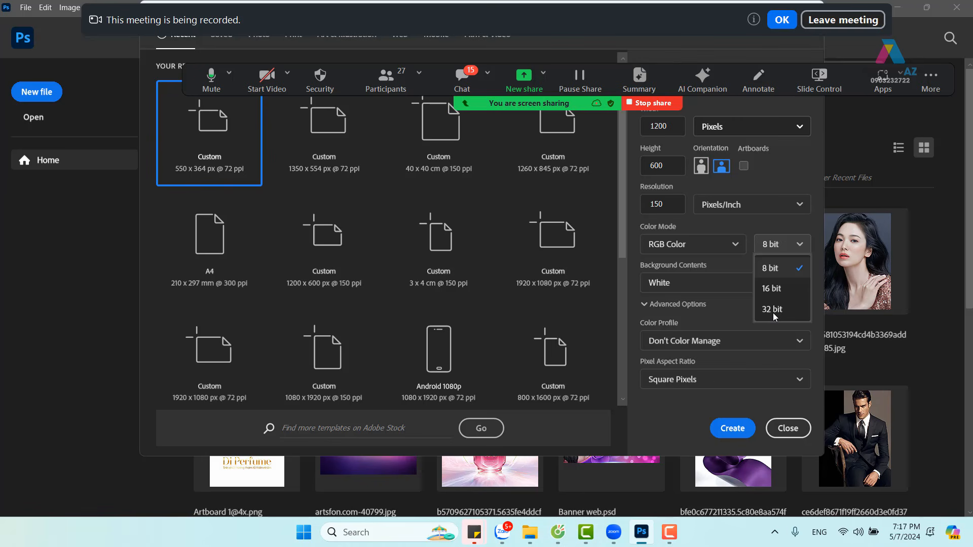
pyautogui.click(813, 226)
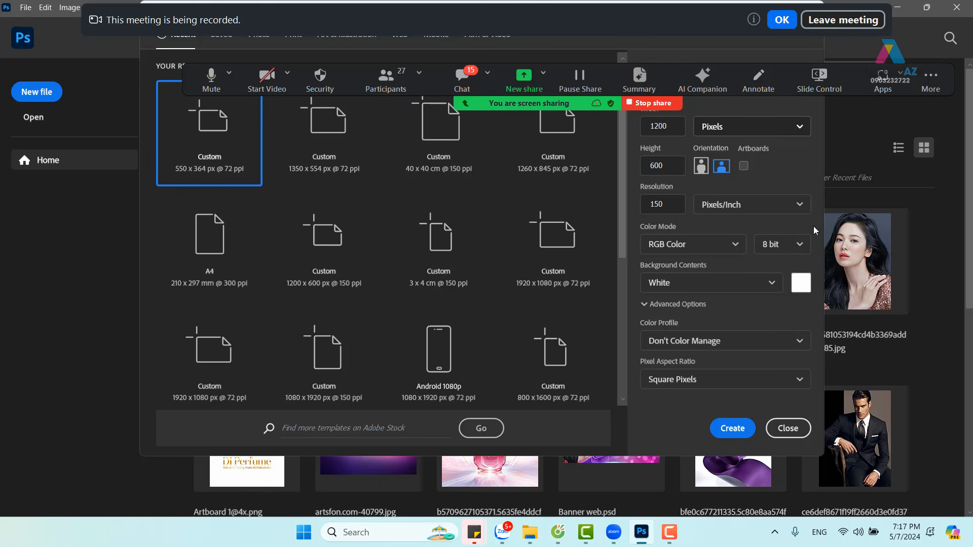
pyautogui.click(685, 284)
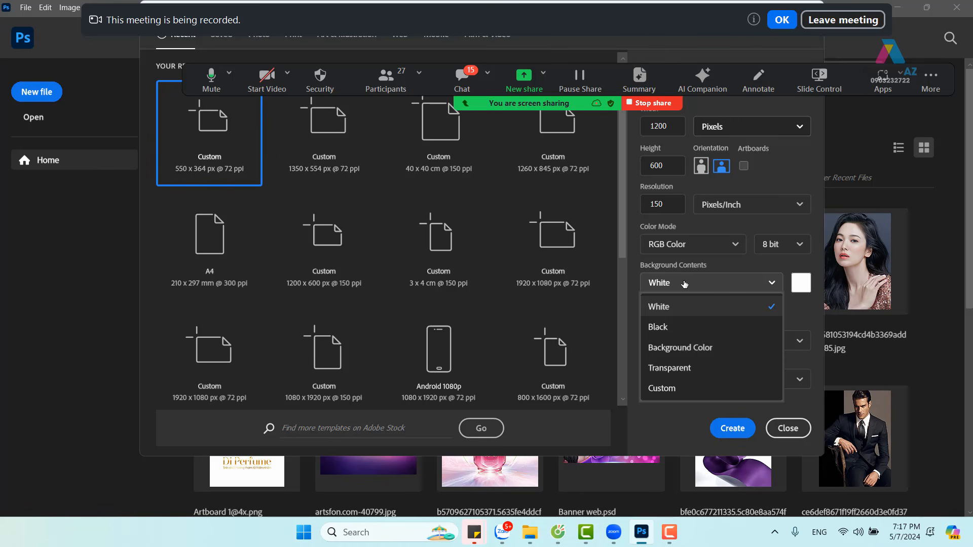
pyautogui.click(816, 264)
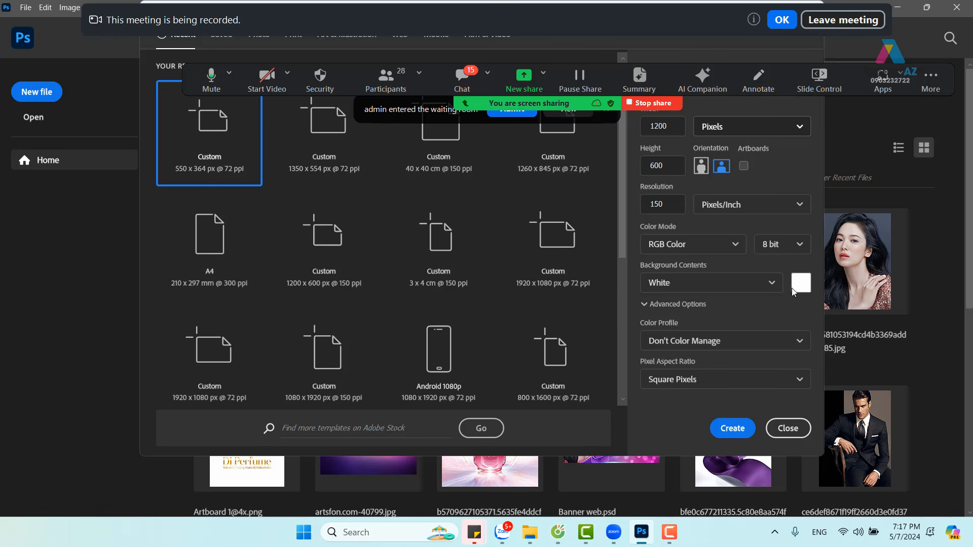
pyautogui.click(798, 127)
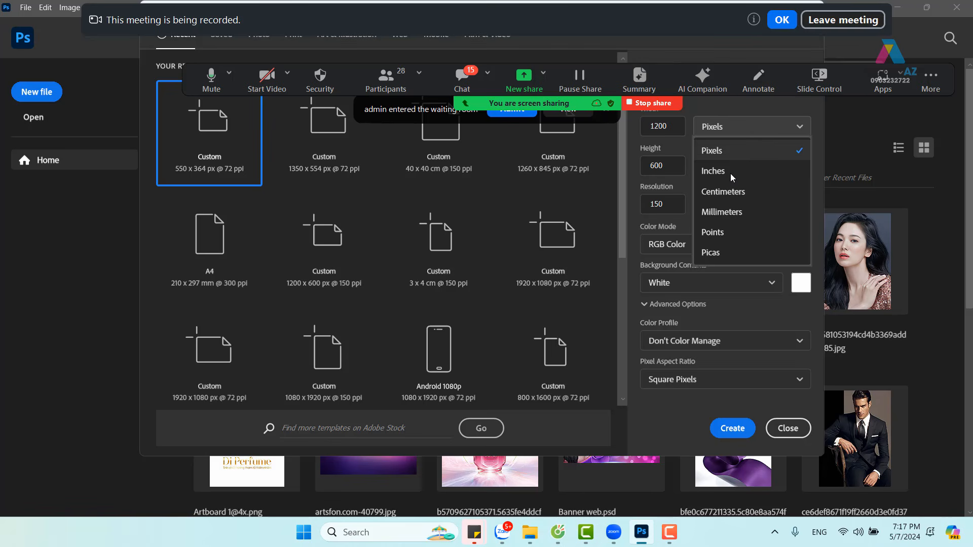
pyautogui.click(749, 127)
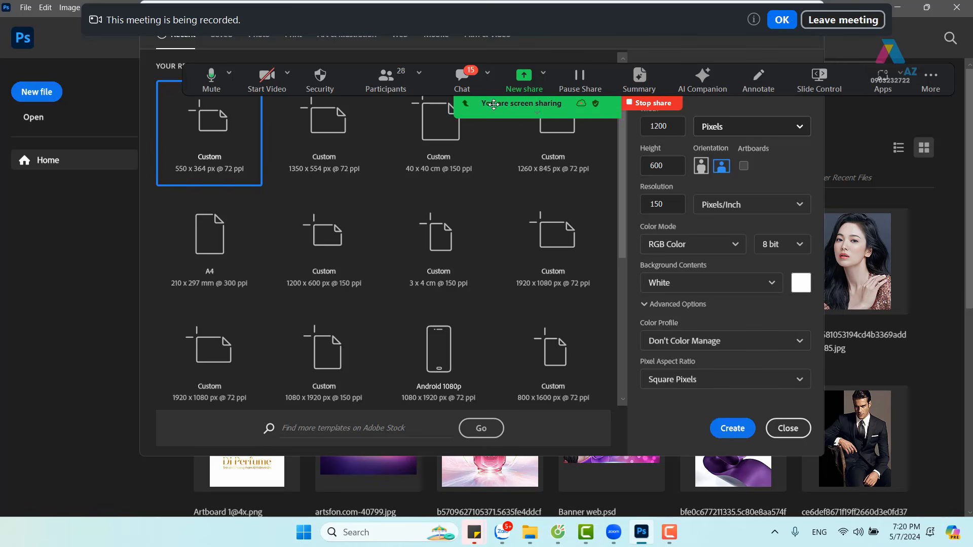
pyautogui.click(741, 436)
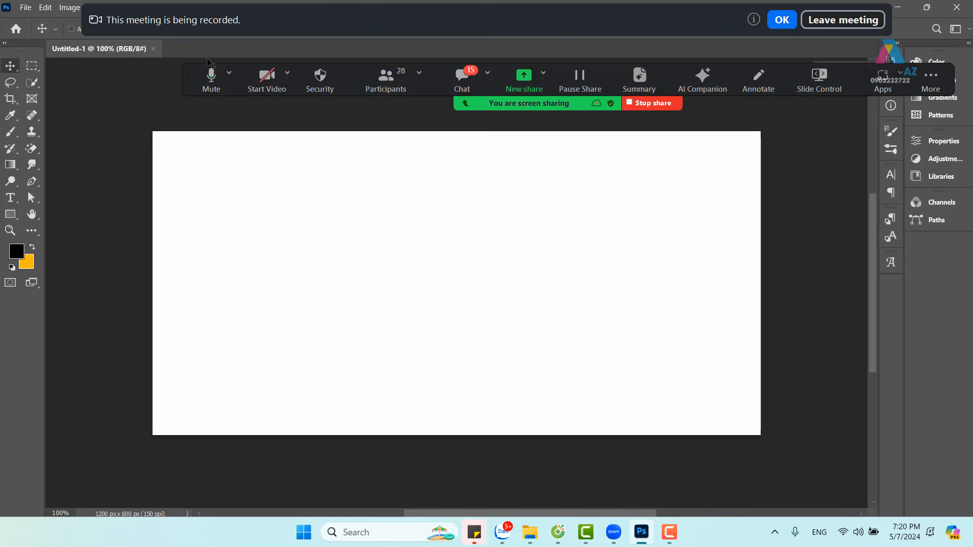
# Move the meeting controls below the canvas and dismiss the recording notice
pyautogui.click(434, 65)
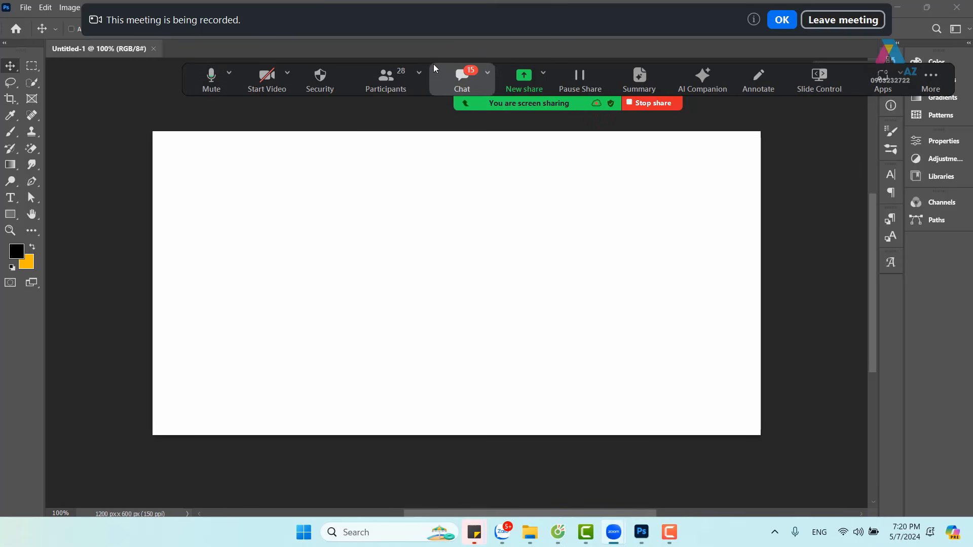
pyautogui.moveTo(434, 65); pyautogui.dragTo(310, 458)
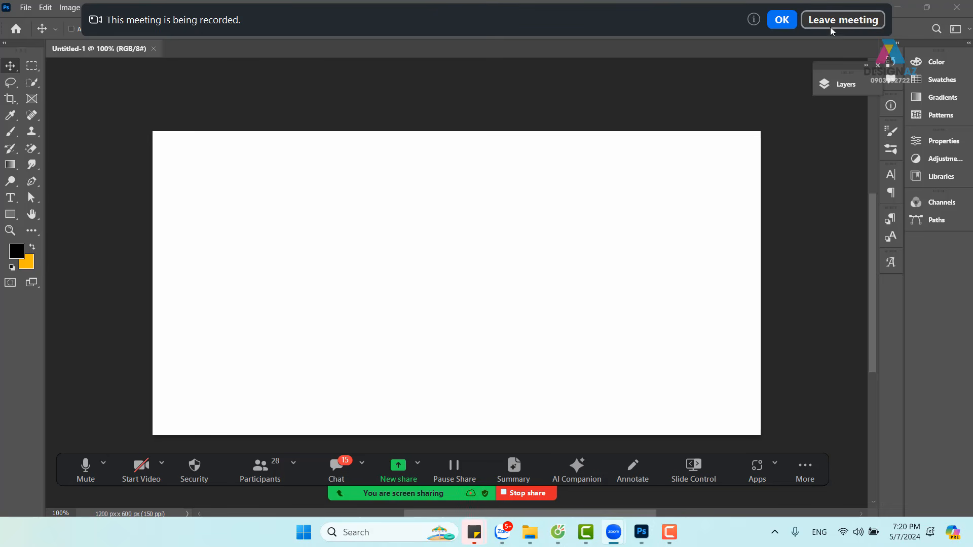
pyautogui.click(782, 20)
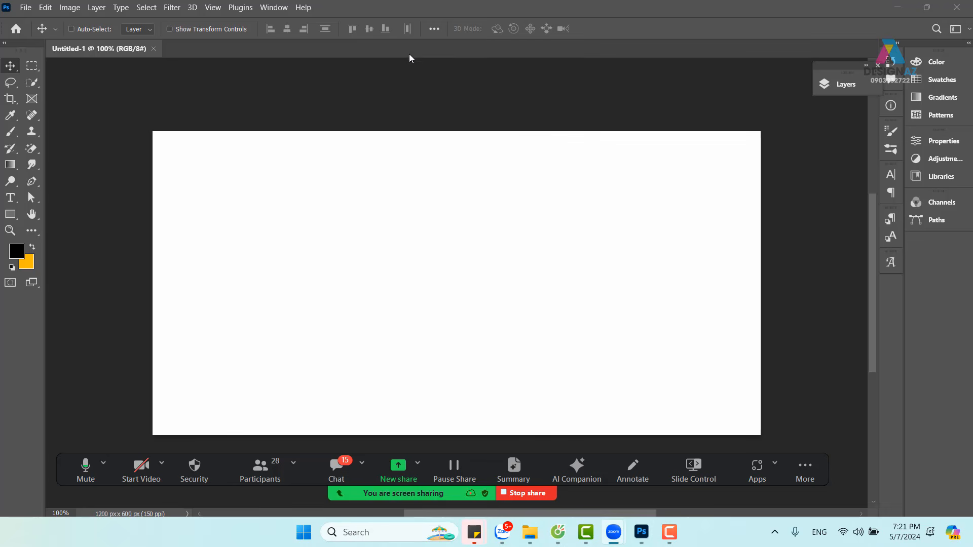
# Review the available workspace presets and admit the participants from the waiting room
pyautogui.click(274, 8)
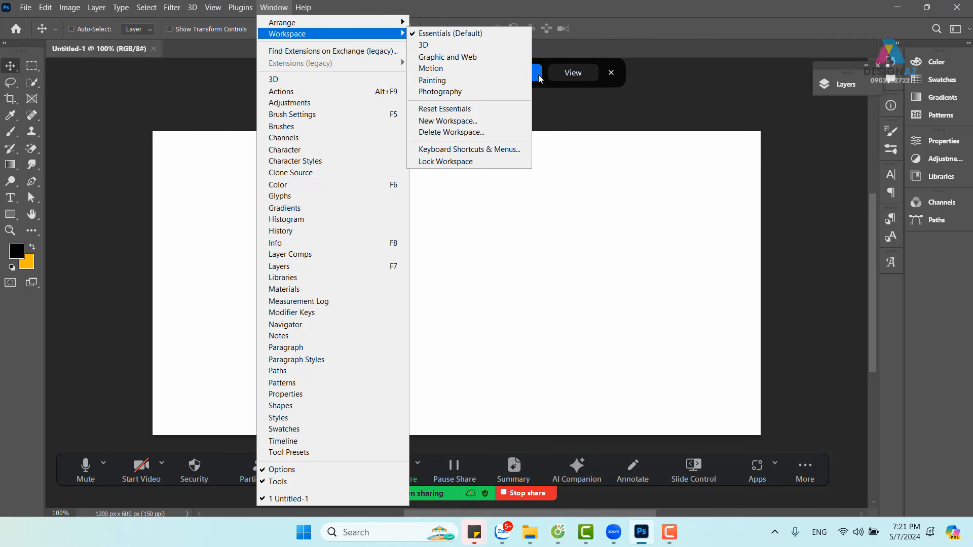
pyautogui.click(539, 77)
pyautogui.click(274, 8)
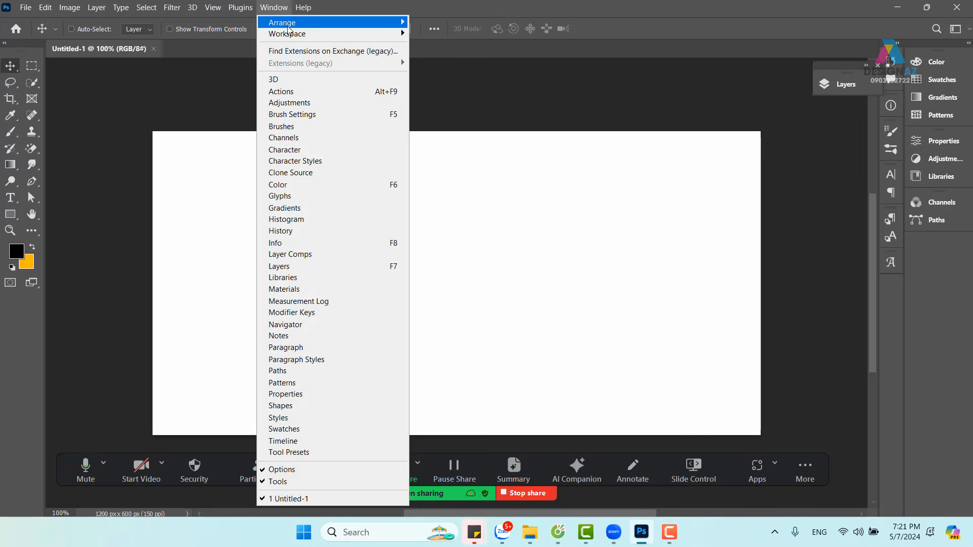
pyautogui.moveTo(295, 39)
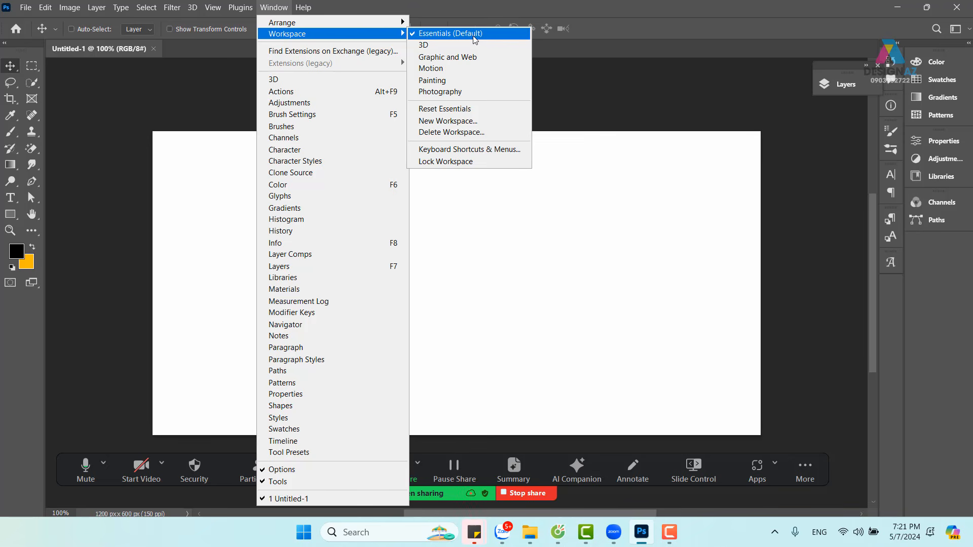
pyautogui.click(602, 128)
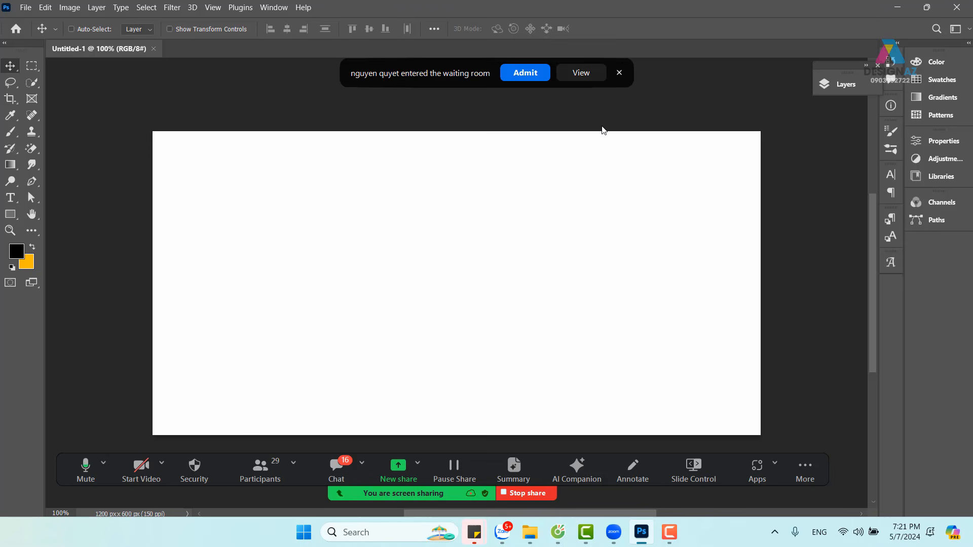
pyautogui.click(515, 72)
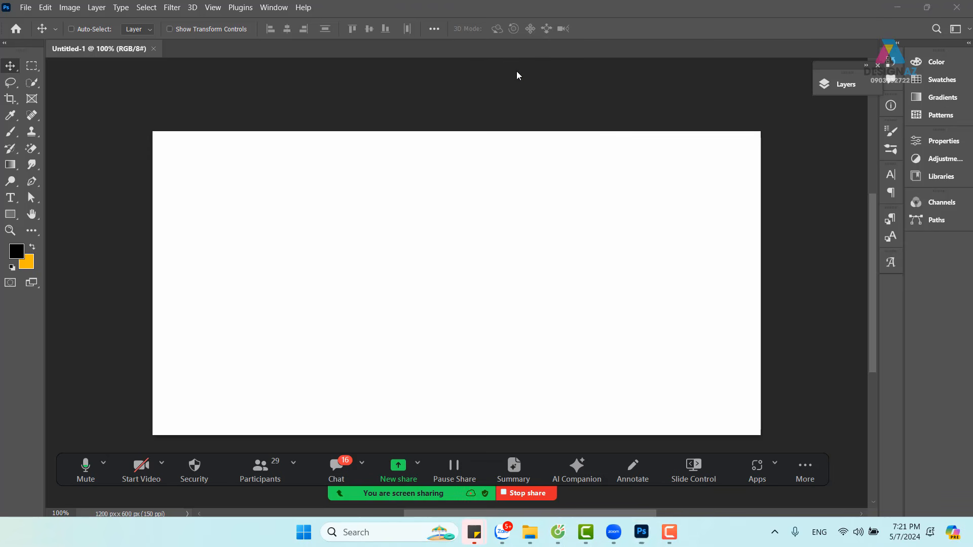
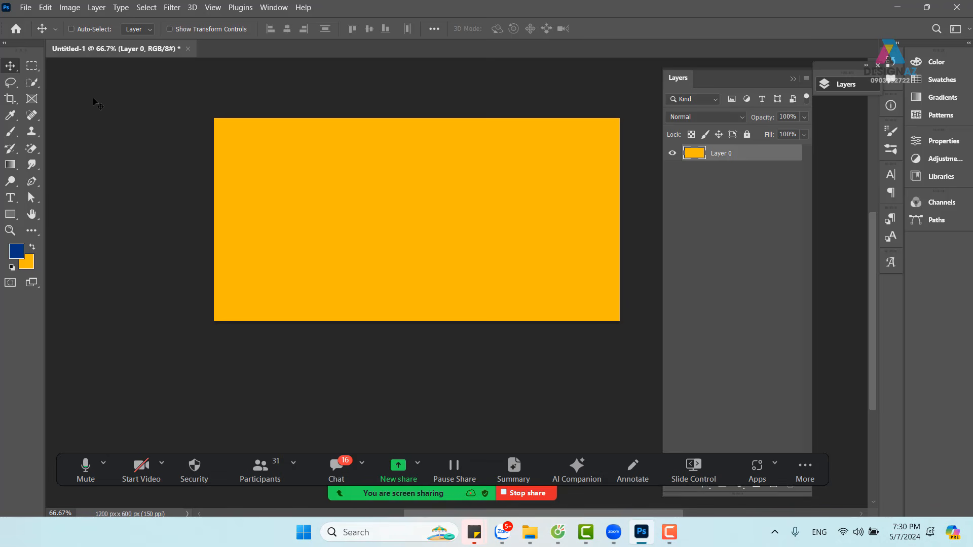
# Fill the canvas with the dark blue foreground color using the Paint Bucket Tool
pyautogui.press('g')
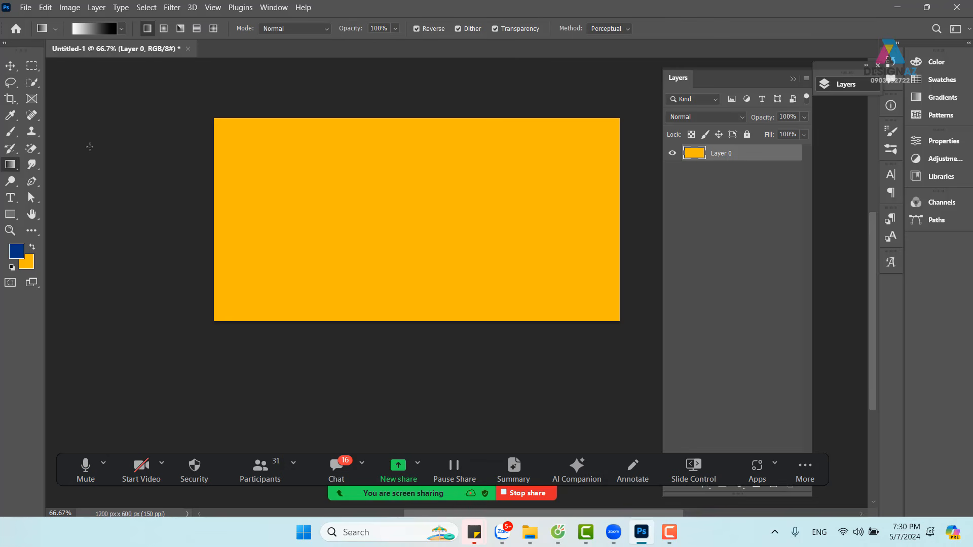
pyautogui.click(18, 172)
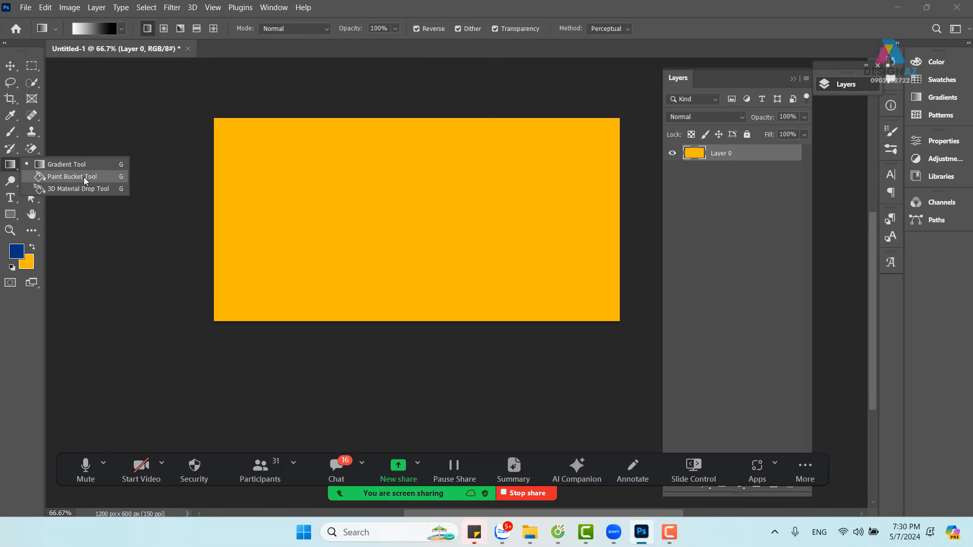
pyautogui.click(88, 177)
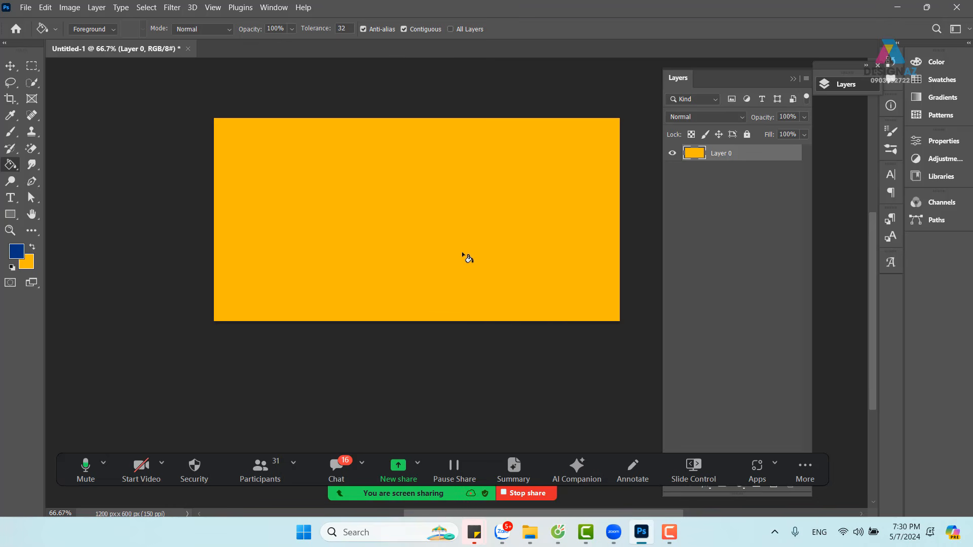
pyautogui.click(433, 179)
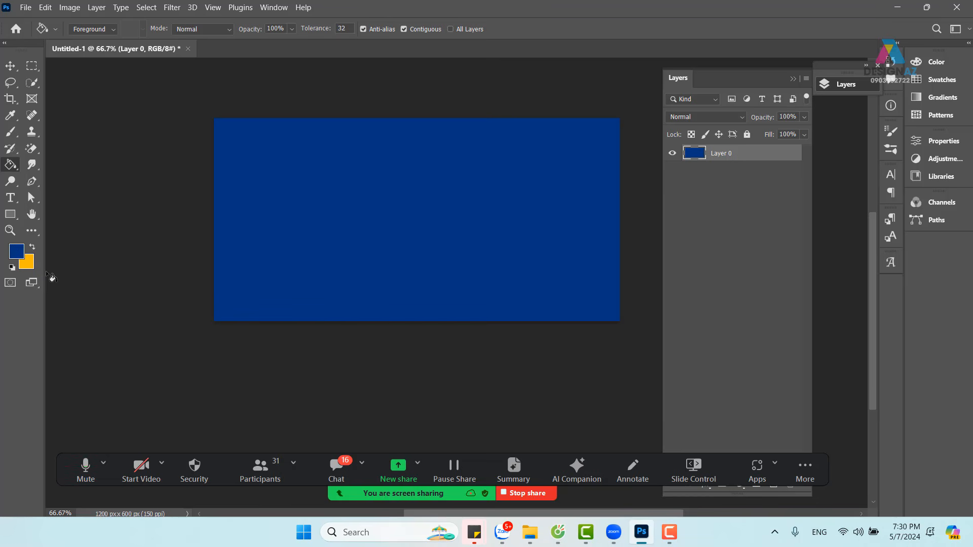
# Swap the foreground and background colors and fill the canvas with yellow, admitting the waiting participant along the way
pyautogui.press('x')
pyautogui.press('x')
pyautogui.press('x')
pyautogui.press('x')
pyautogui.press('x')
pyautogui.press('x')
pyautogui.press('x')
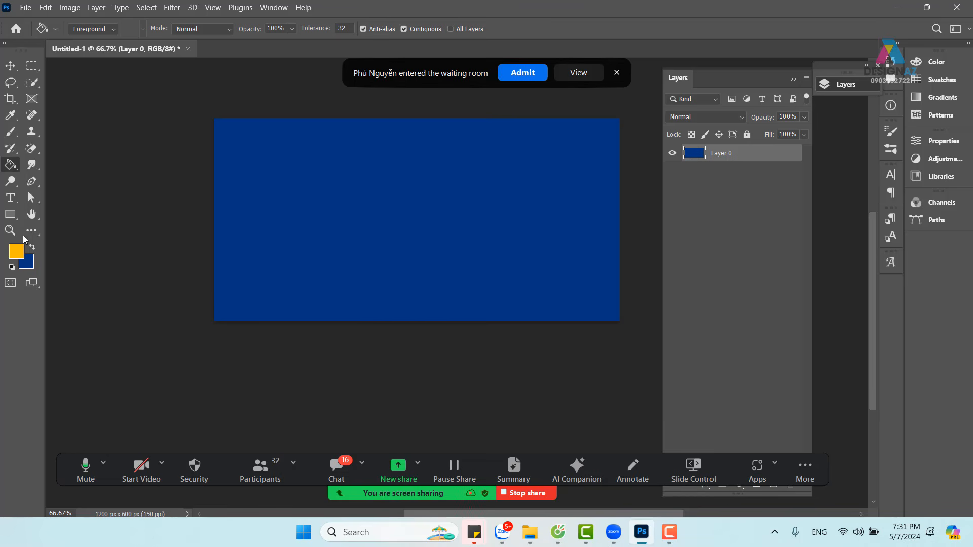
pyautogui.click(506, 74)
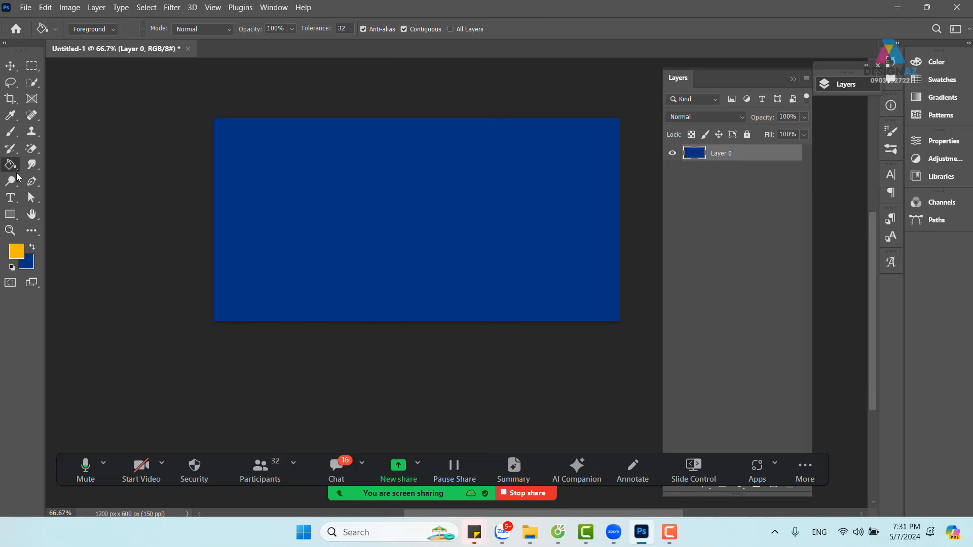
pyautogui.click(321, 183)
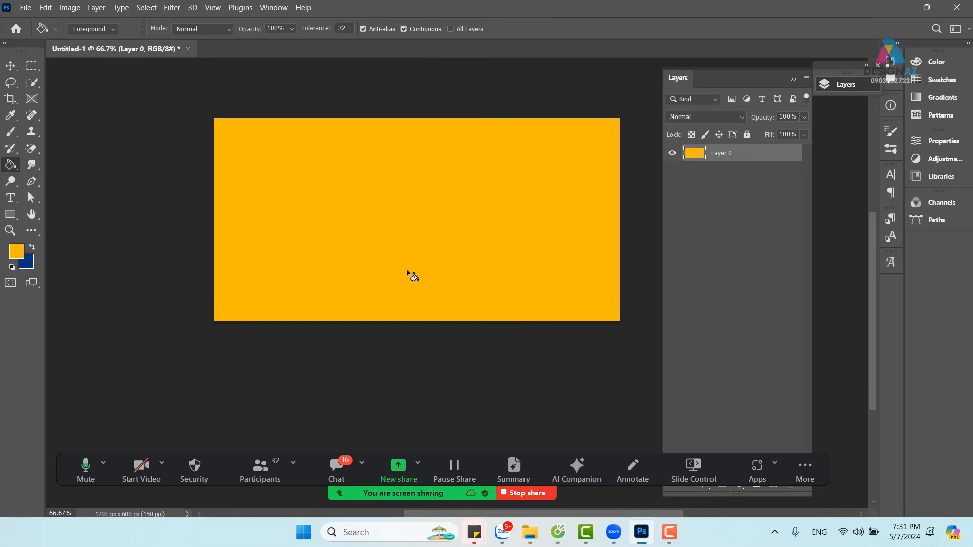
# Open the foreground color picker and try darker and lighter shades of yellow and green
pyautogui.click(20, 254)
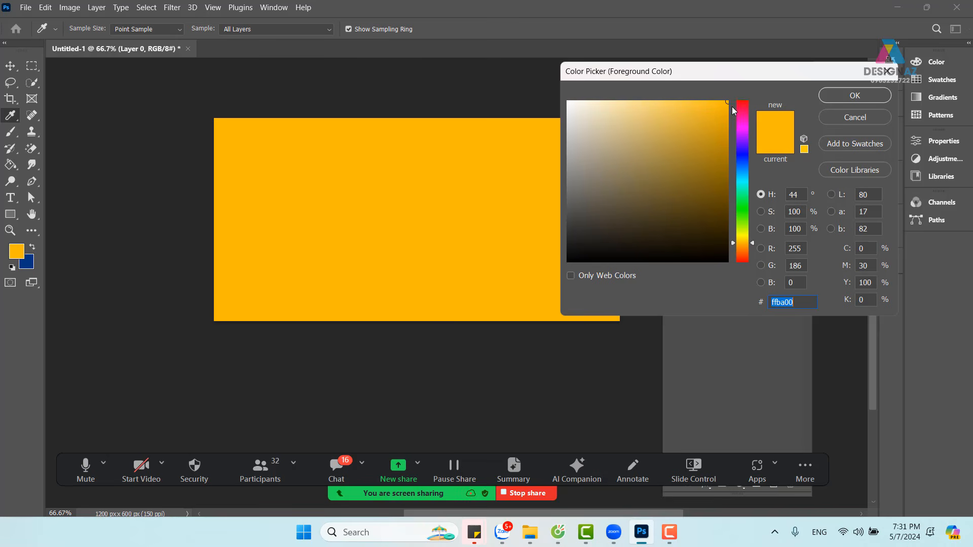
pyautogui.moveTo(725, 107)
pyautogui.mouseDown()
pyautogui.moveTo(732, 95)
pyautogui.moveTo(634, 115)
pyautogui.moveTo(566, 99)
pyautogui.moveTo(753, 80)
pyautogui.moveTo(719, 208)
pyautogui.moveTo(740, 252)
pyautogui.moveTo(760, 96)
pyautogui.moveTo(566, 79)
pyautogui.moveTo(743, 86)
pyautogui.moveTo(743, 101)
pyautogui.moveTo(760, 69)
pyautogui.mouseUp()
pyautogui.moveTo(704, 165); pyautogui.dragTo(730, 164)
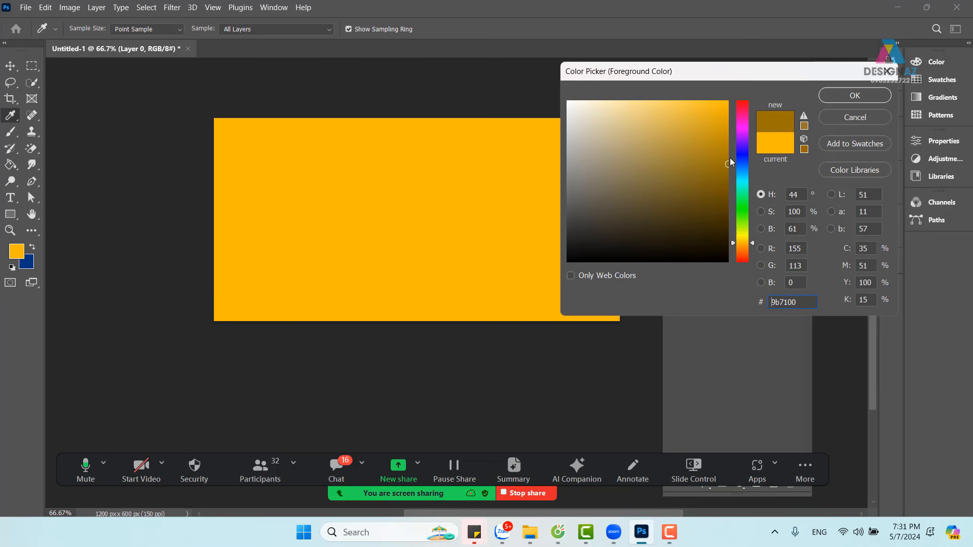
pyautogui.click(634, 101)
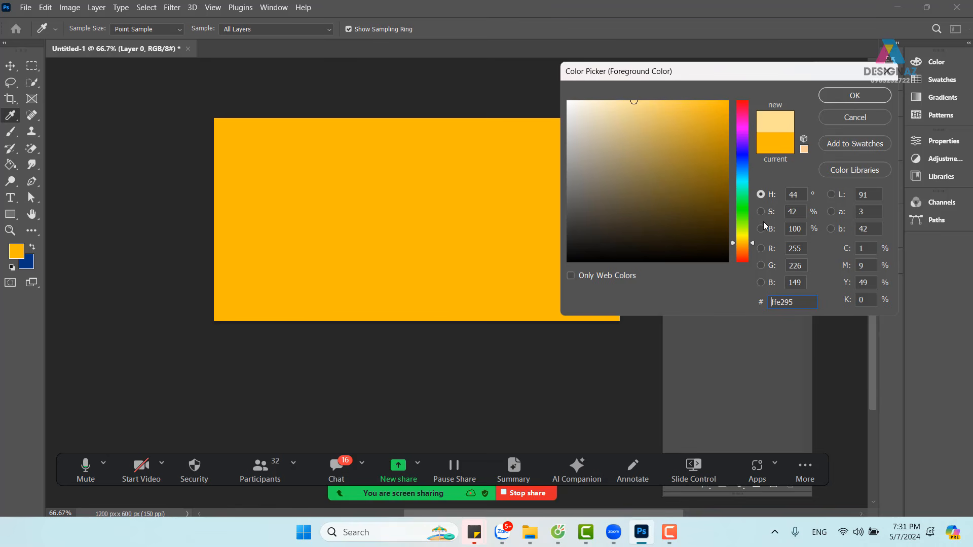
pyautogui.moveTo(752, 243); pyautogui.dragTo(751, 212)
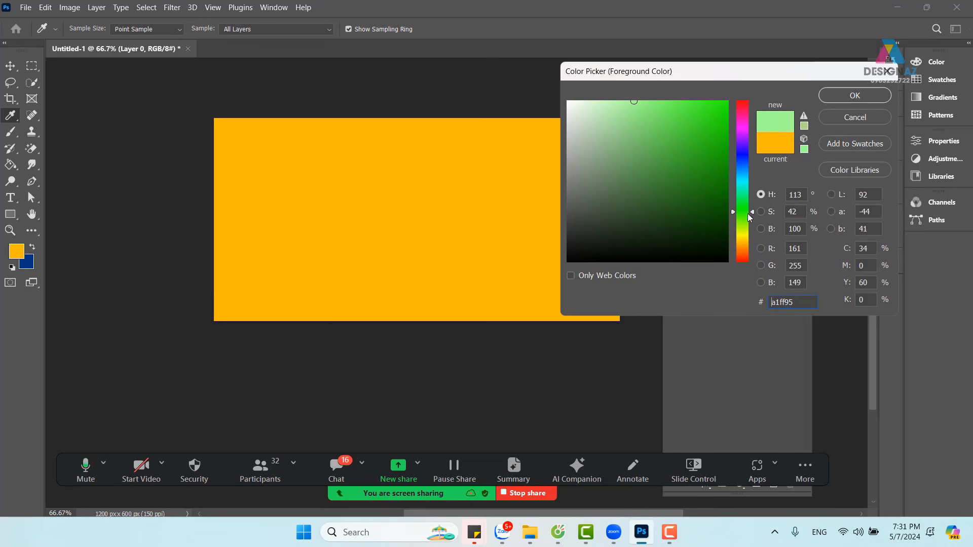
pyautogui.click(727, 208)
pyautogui.moveTo(712, 175)
pyautogui.mouseDown()
pyautogui.moveTo(729, 173)
pyautogui.moveTo(728, 133)
pyautogui.moveTo(629, 108)
pyautogui.moveTo(577, 110)
pyautogui.moveTo(574, 102)
pyautogui.mouseUp()
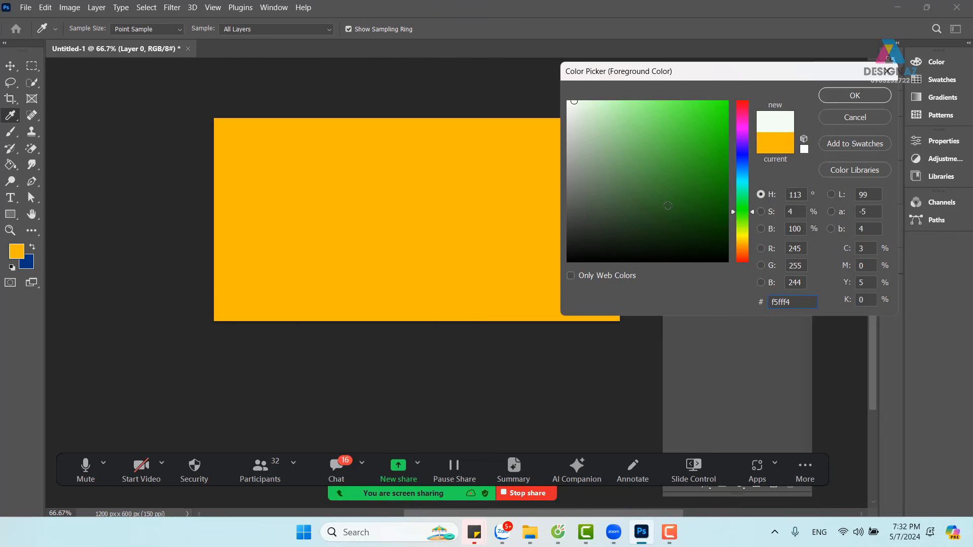
# Set the foreground color to bright blue 0042ff and fill the canvas with it
pyautogui.click(743, 166)
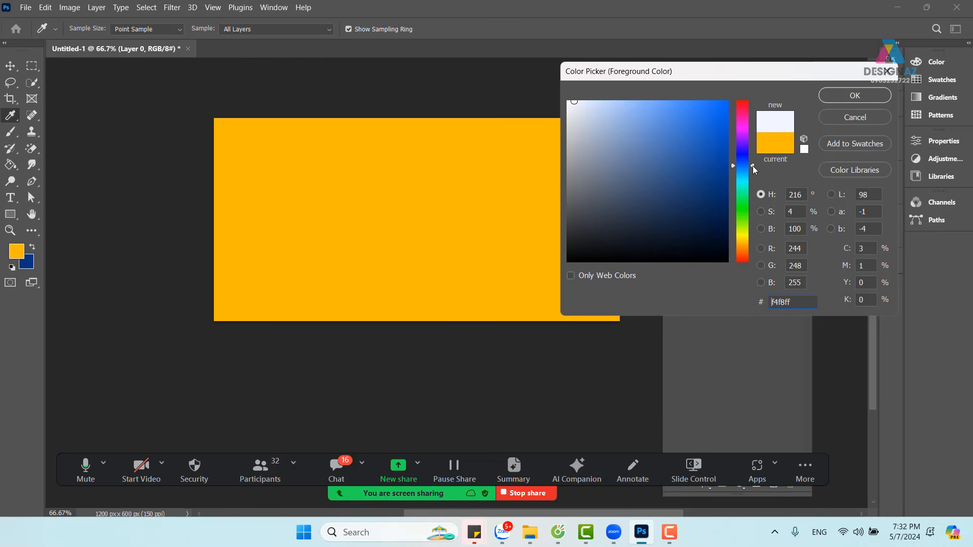
pyautogui.moveTo(753, 166); pyautogui.dragTo(754, 160)
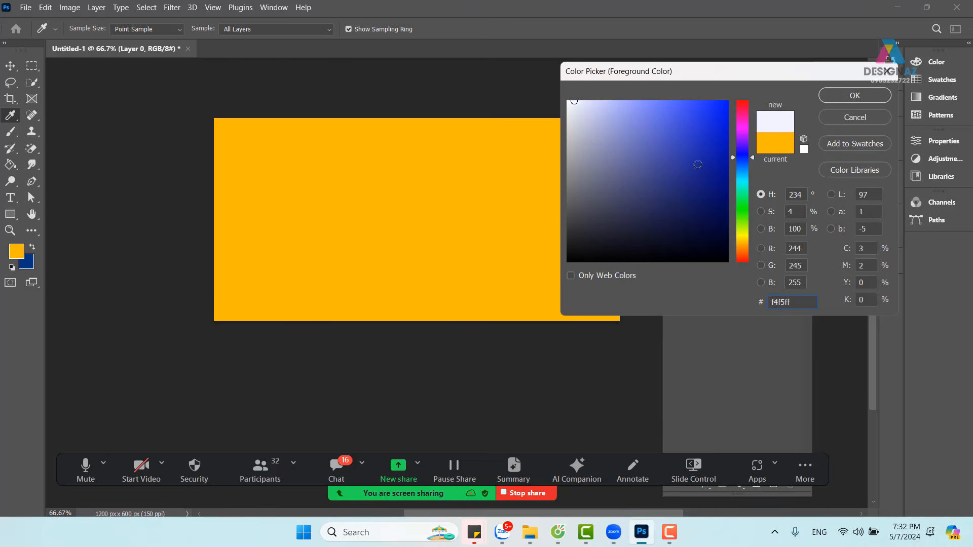
pyautogui.moveTo(696, 161)
pyautogui.mouseDown()
pyautogui.moveTo(698, 147)
pyautogui.moveTo(652, 106)
pyautogui.moveTo(662, 179)
pyautogui.mouseUp()
pyautogui.click(732, 161)
pyautogui.click(728, 102)
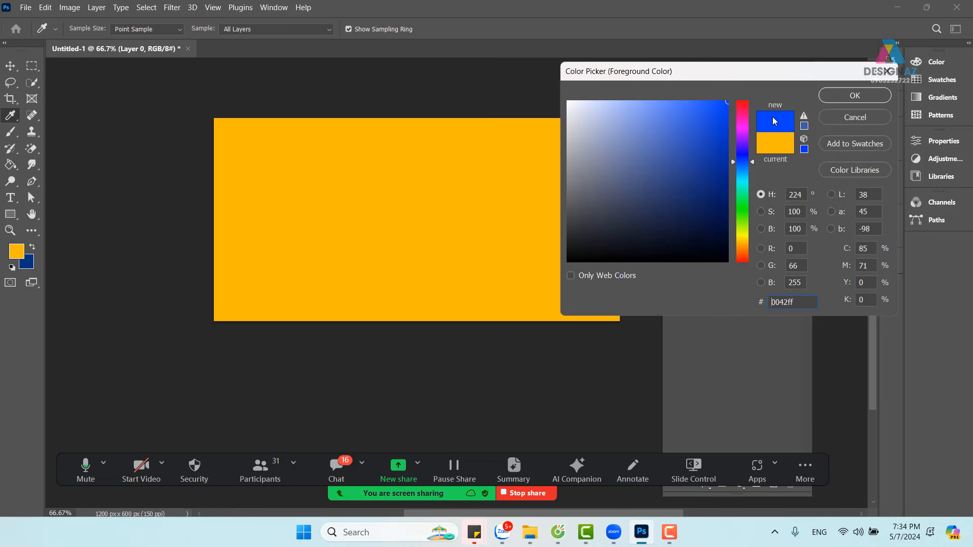
pyautogui.click(854, 96)
pyautogui.press('g')
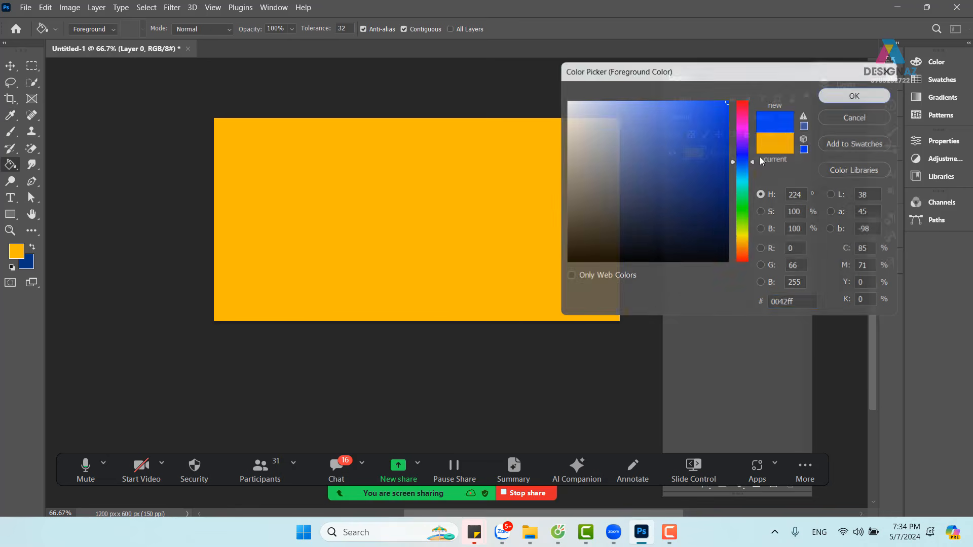
pyautogui.click(367, 247)
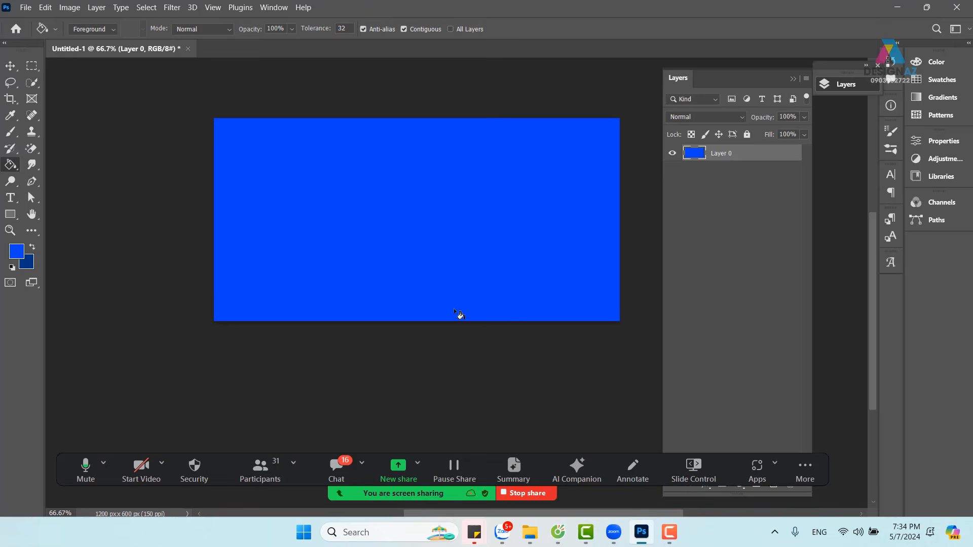
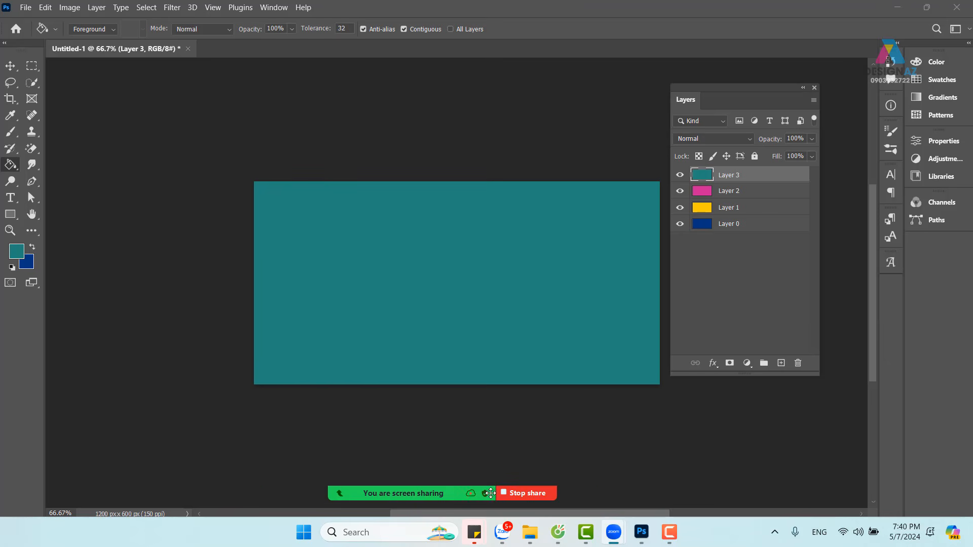
# Hide and show Layer 3 several times to reveal the pink layer beneath, leaving Layer 3 visible
pyautogui.moveTo(421, 495)
pyautogui.click(681, 175)
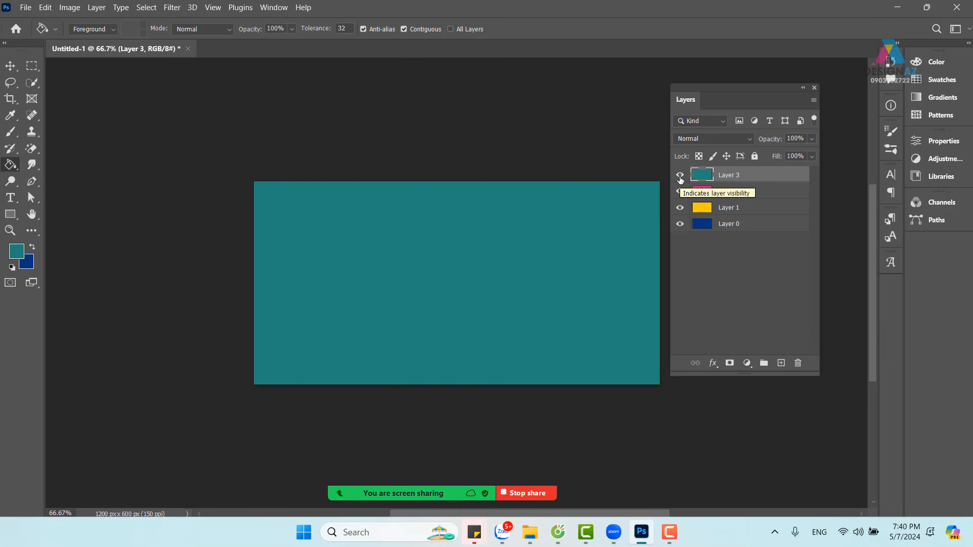
pyautogui.moveTo(365, 495)
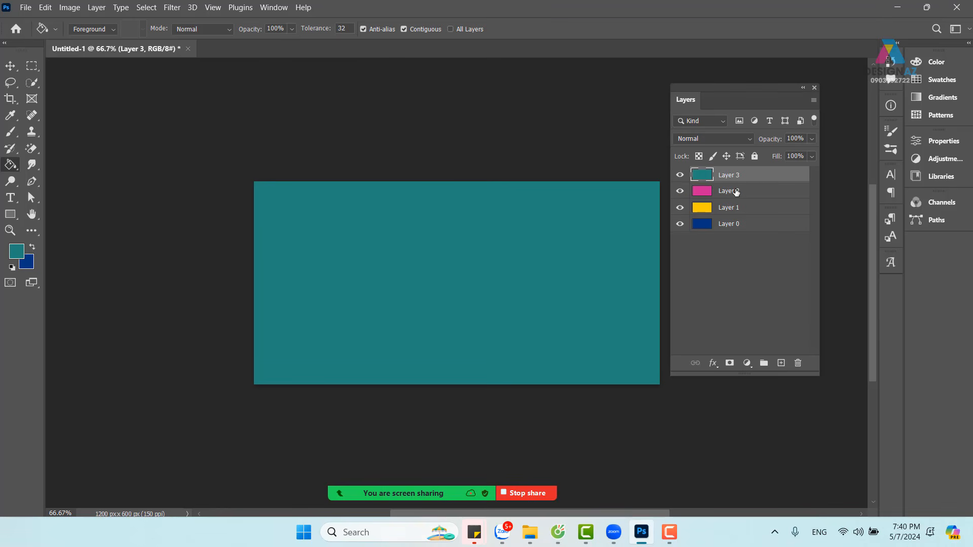
pyautogui.click(681, 175)
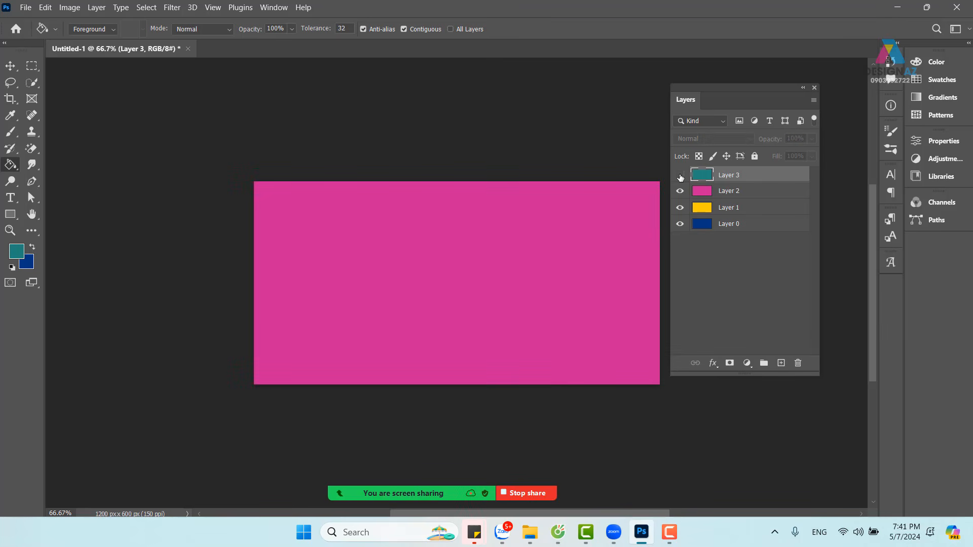
pyautogui.click(680, 175)
pyautogui.click(680, 175)
pyautogui.click(681, 175)
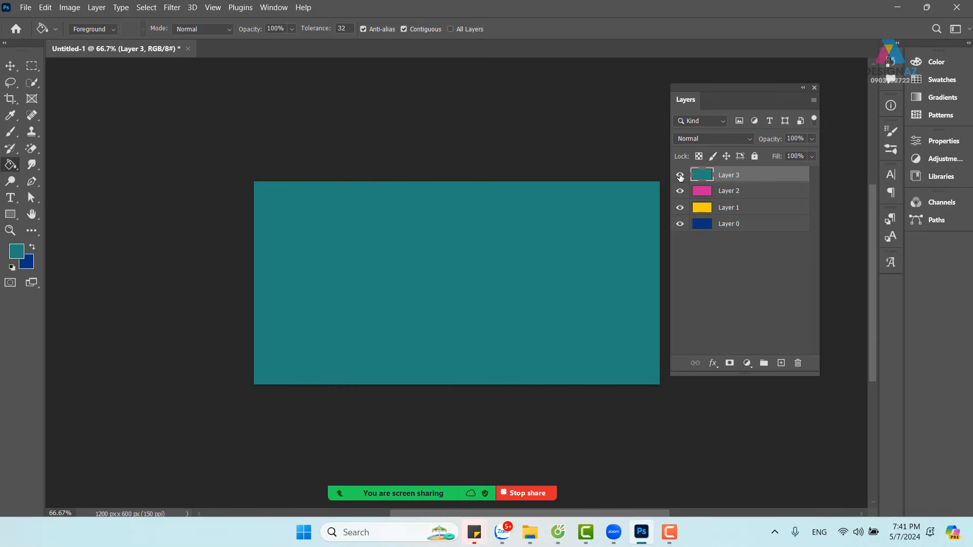
pyautogui.click(680, 176)
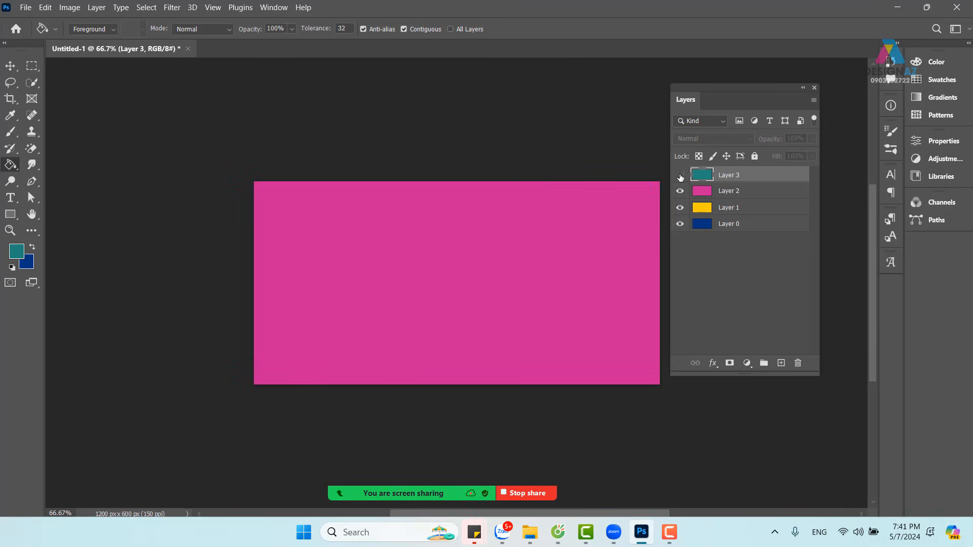
pyautogui.click(680, 176)
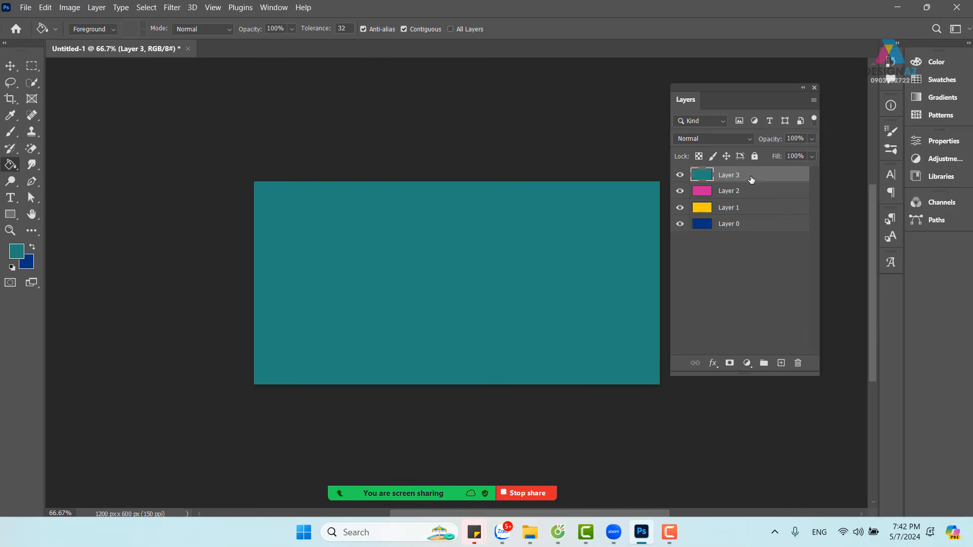
# Rename Layer 3 to "xanh duong" and Layer 2 to "hong"
pyautogui.doubleClick(732, 175)
pyautogui.write('xanh duong')
pyautogui.press('Return')
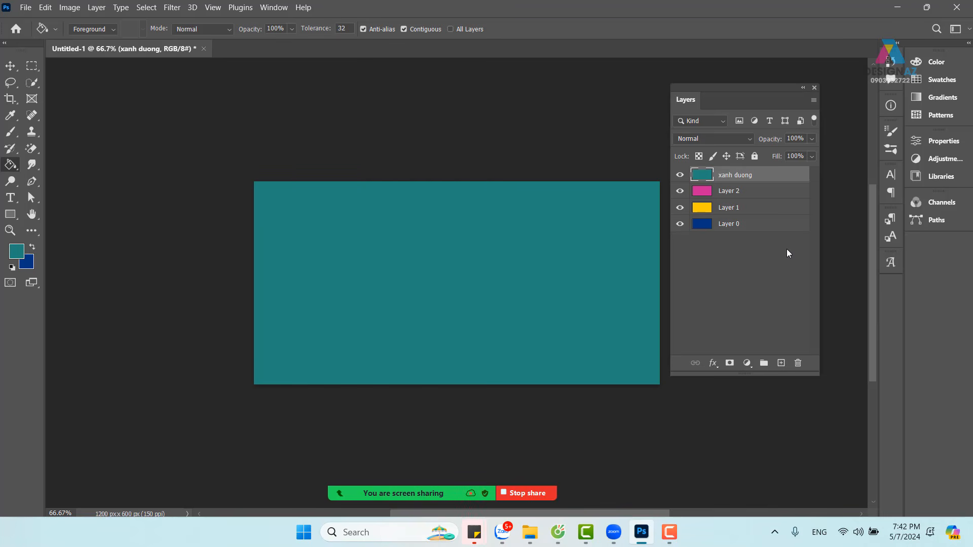
pyautogui.doubleClick(730, 193)
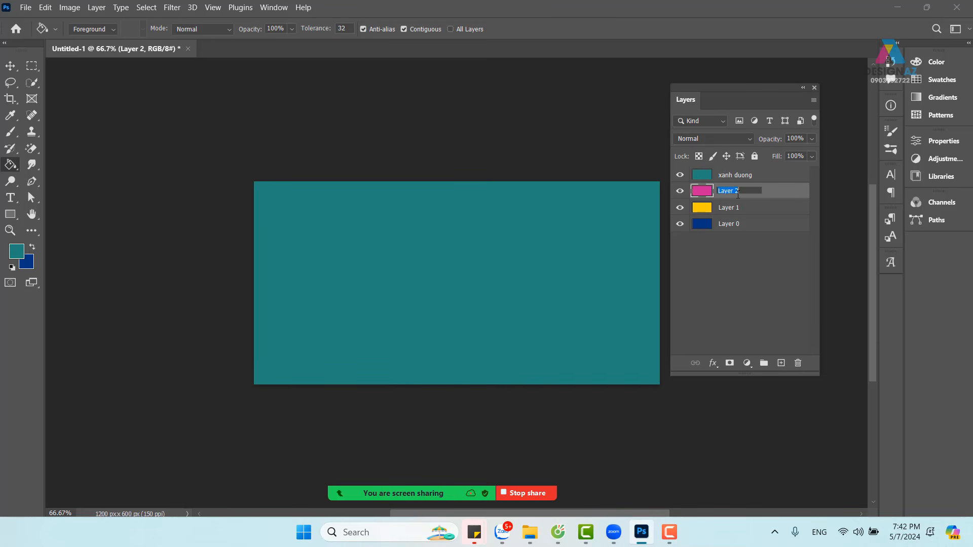
pyautogui.write('hong')
pyautogui.press('Return')
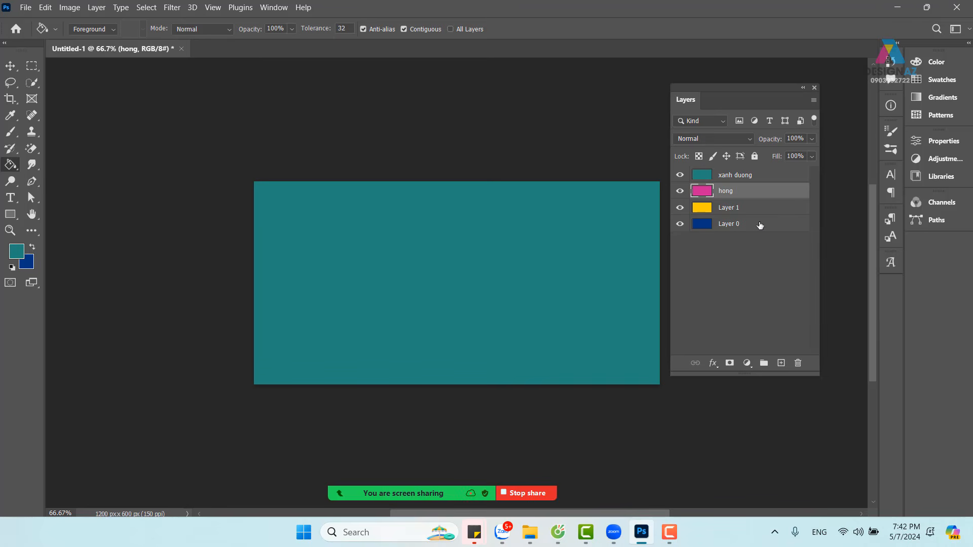
# Rename Layer 1 to "vang" and Layer 0 to "xanh"
pyautogui.doubleClick(729, 211)
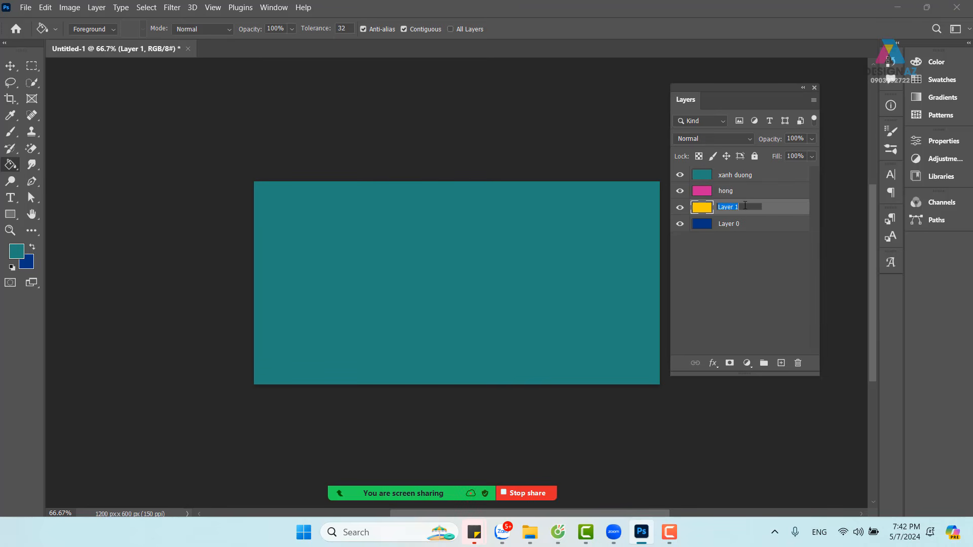
pyautogui.press('BackSpace')
pyautogui.write('vang')
pyautogui.press('Return')
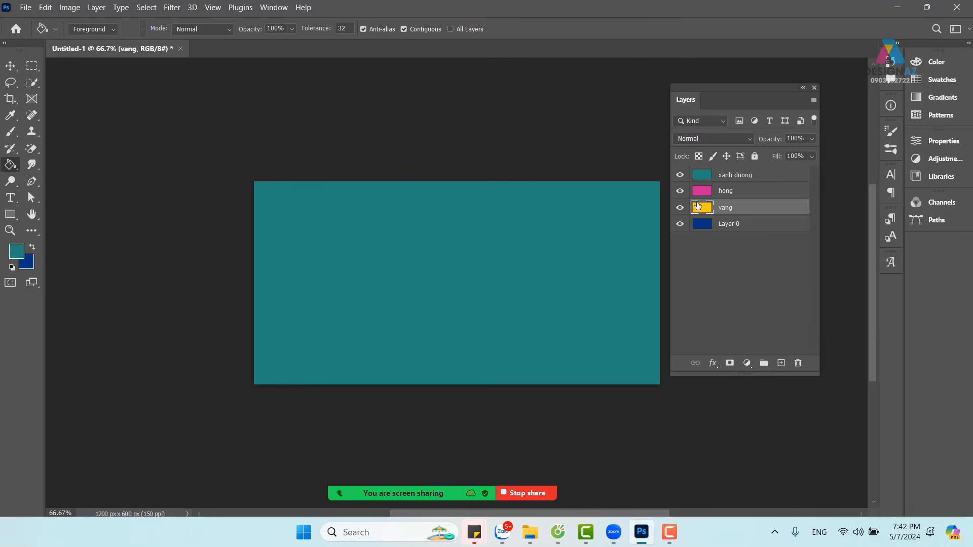
pyautogui.doubleClick(728, 224)
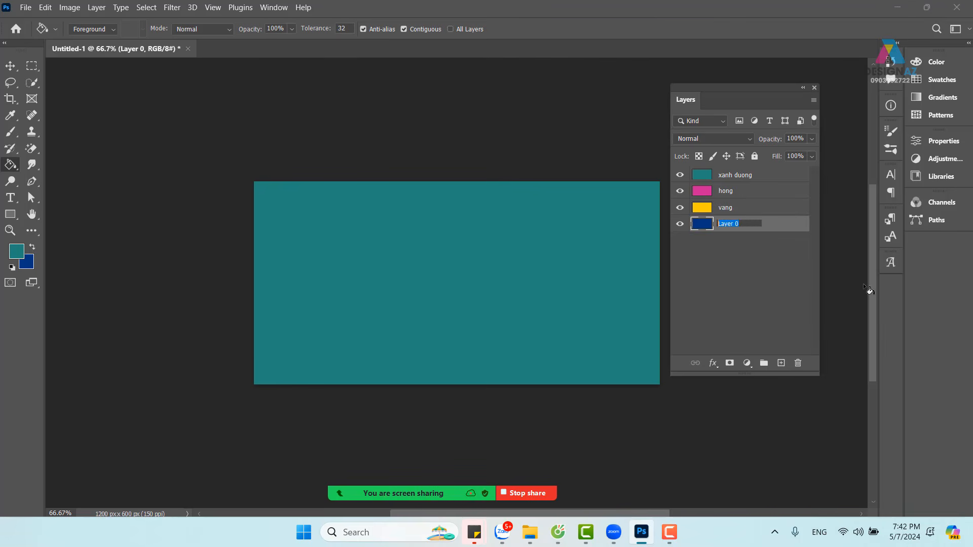
pyautogui.write('xanh')
pyautogui.press('Return')
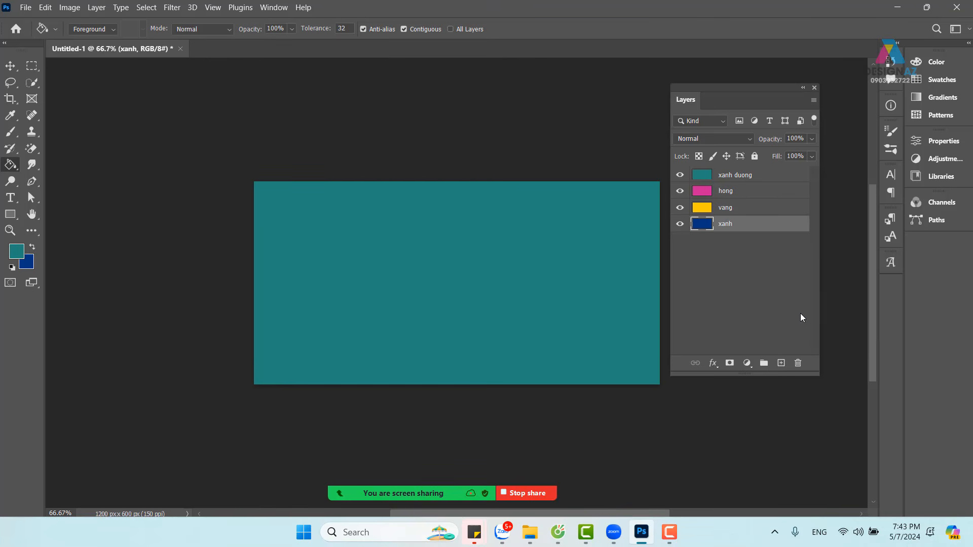
# Select the "xanh duong" layer, toggle its visibility and leave it hidden
pyautogui.click(778, 177)
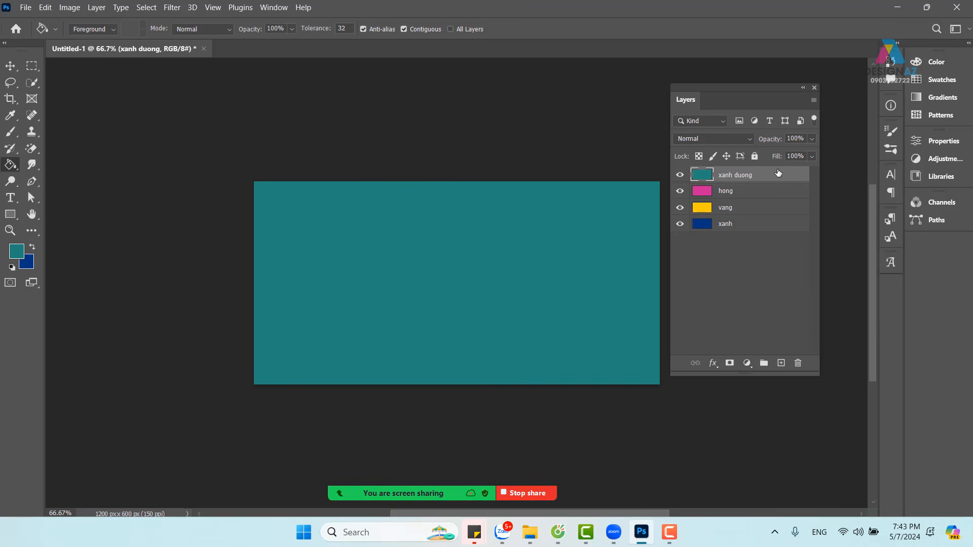
pyautogui.moveTo(369, 491)
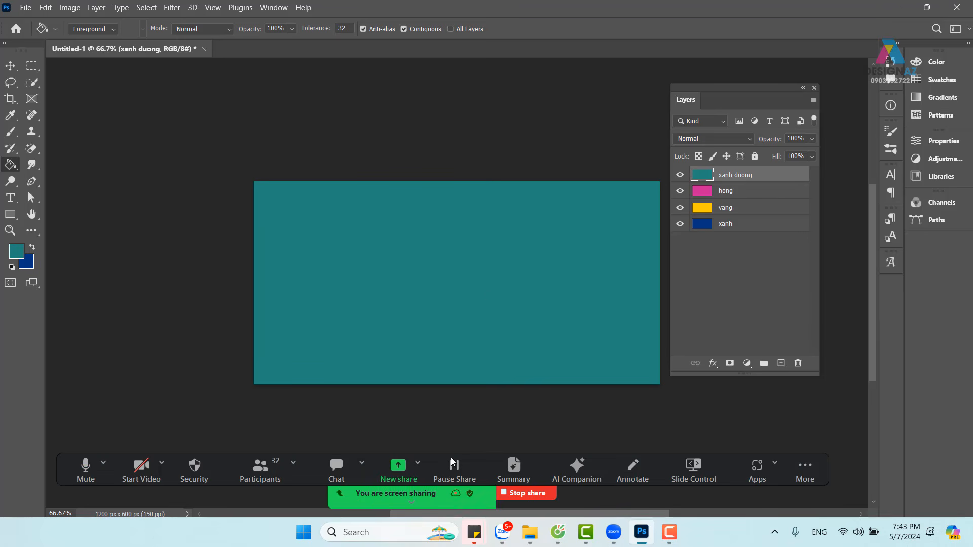
pyautogui.click(680, 175)
pyautogui.click(680, 175)
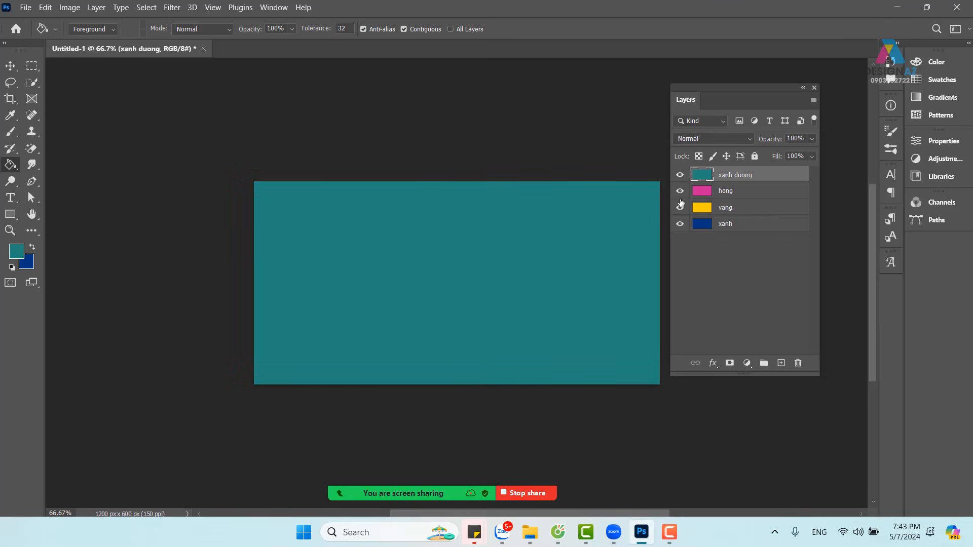
pyautogui.click(680, 175)
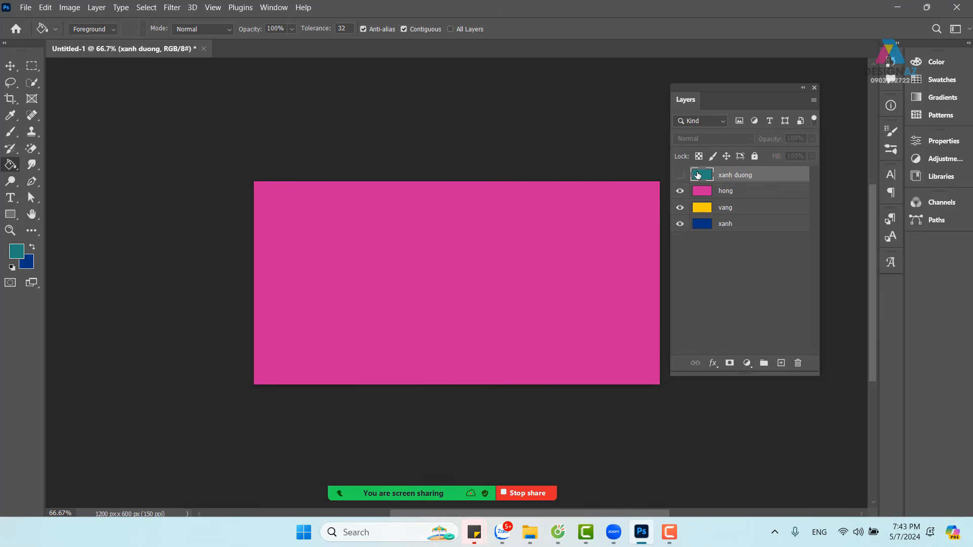
# Hide the "hong" and "vang" layers one by one to reveal "xanh", and show all four layers again
pyautogui.click(754, 195)
pyautogui.click(680, 191)
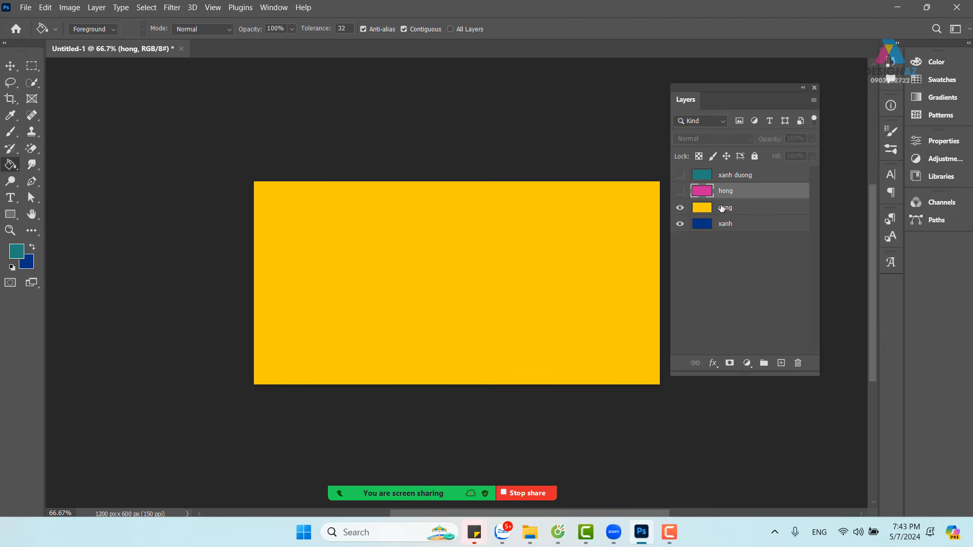
pyautogui.click(680, 208)
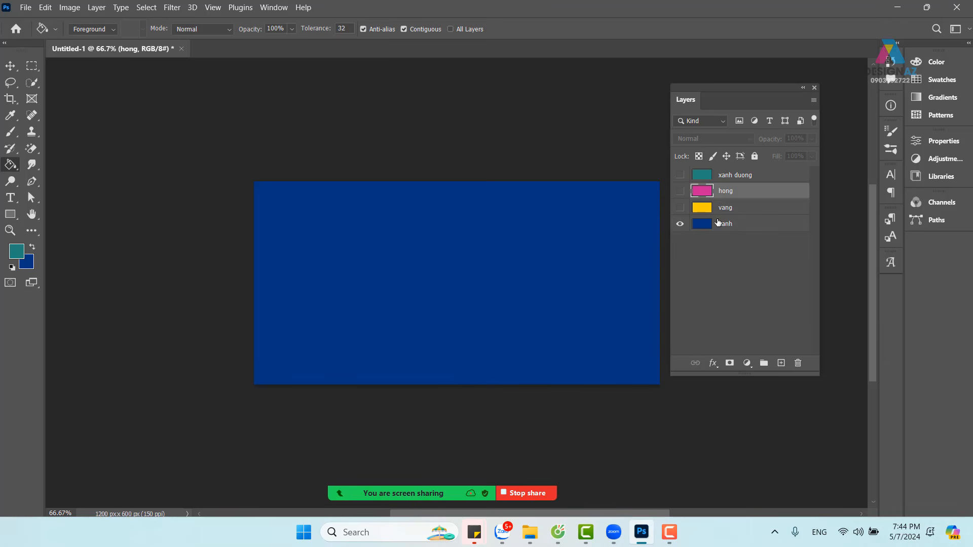
pyautogui.click(680, 208)
pyautogui.click(680, 191)
pyautogui.click(681, 176)
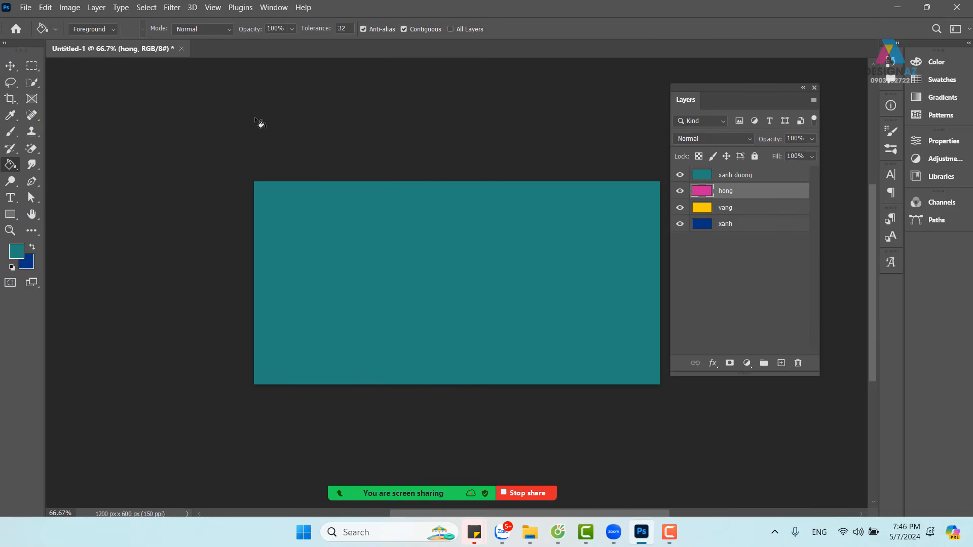
# Use the Move tool to shift the "xanh duong" layer around the canvas, leaving it offset toward the lower right to expose the pink layer
pyautogui.click(10, 66)
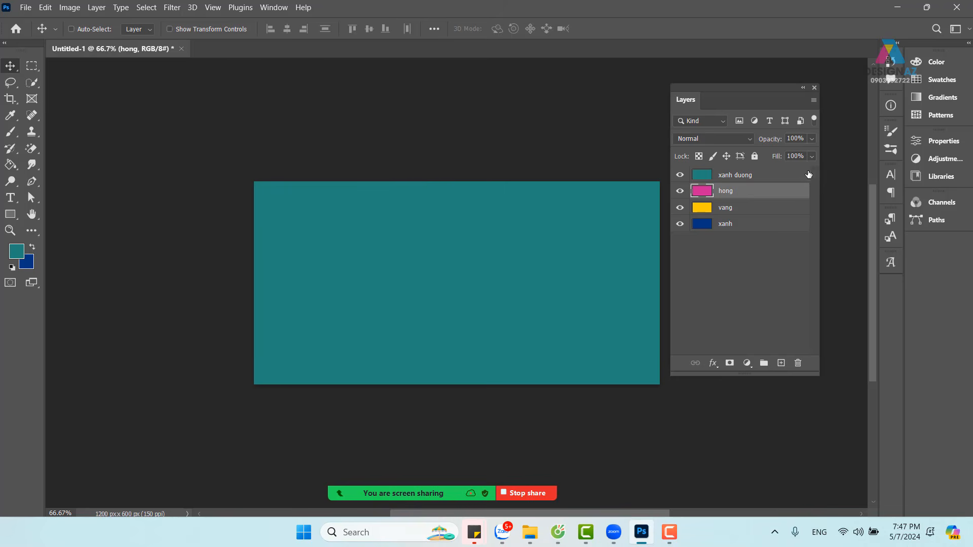
pyautogui.click(776, 174)
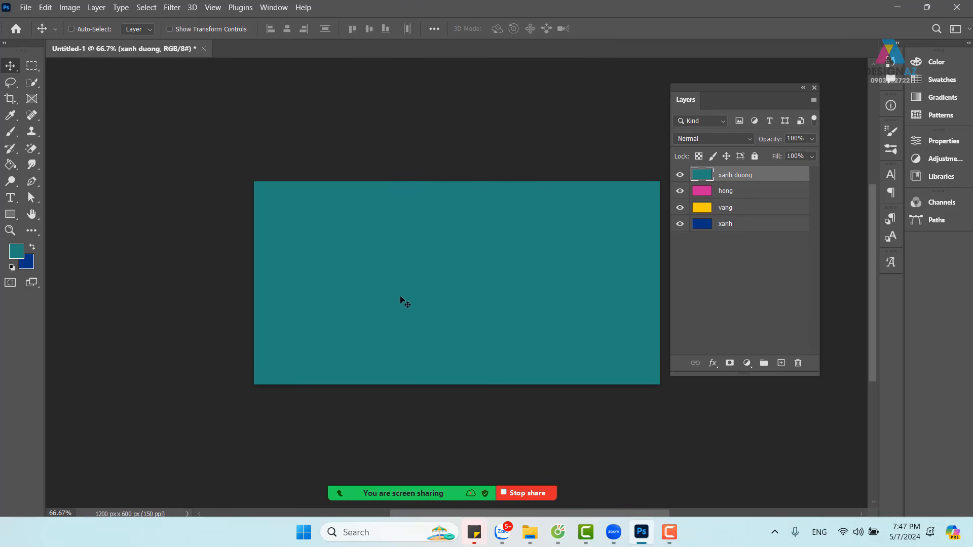
pyautogui.moveTo(304, 242); pyautogui.dragTo(465, 299)
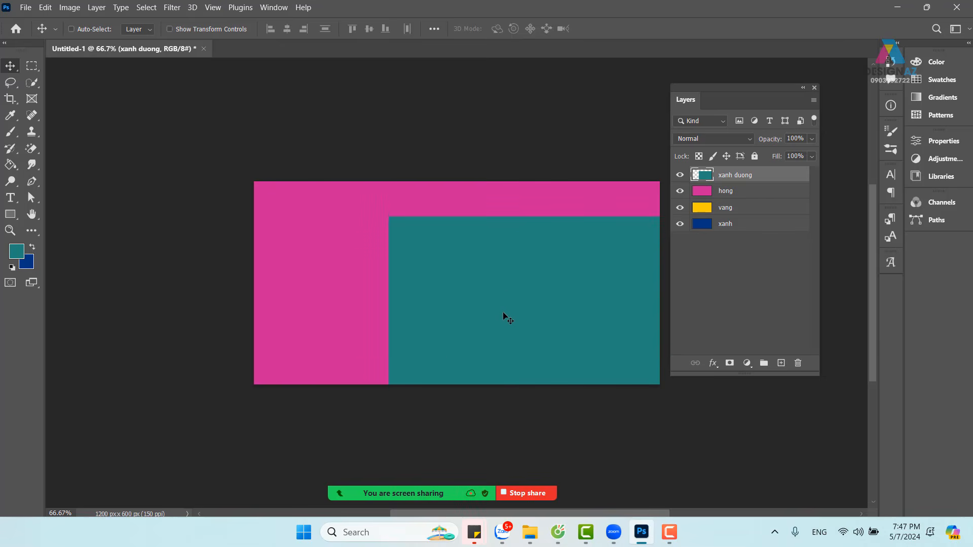
pyautogui.moveTo(576, 294); pyautogui.dragTo(266, 311)
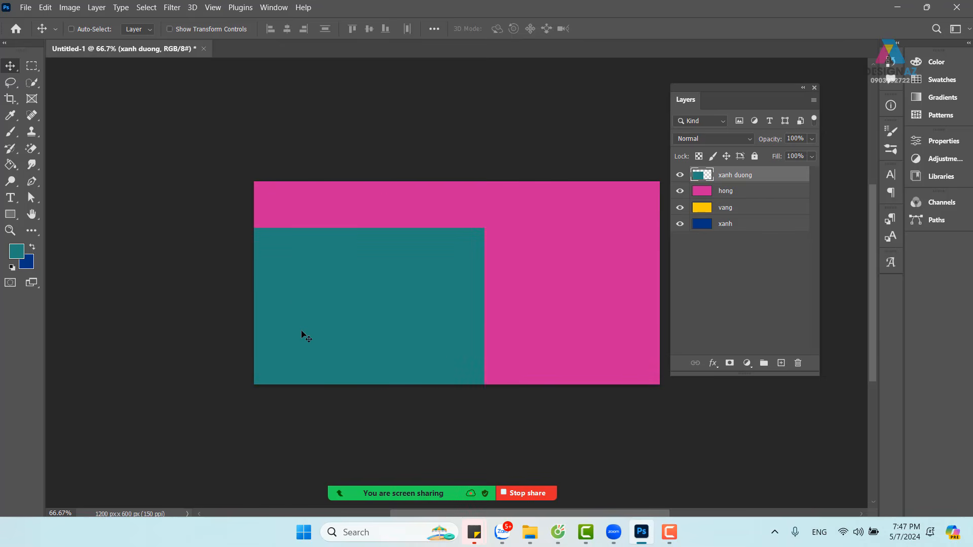
pyautogui.moveTo(321, 350); pyautogui.dragTo(506, 332)
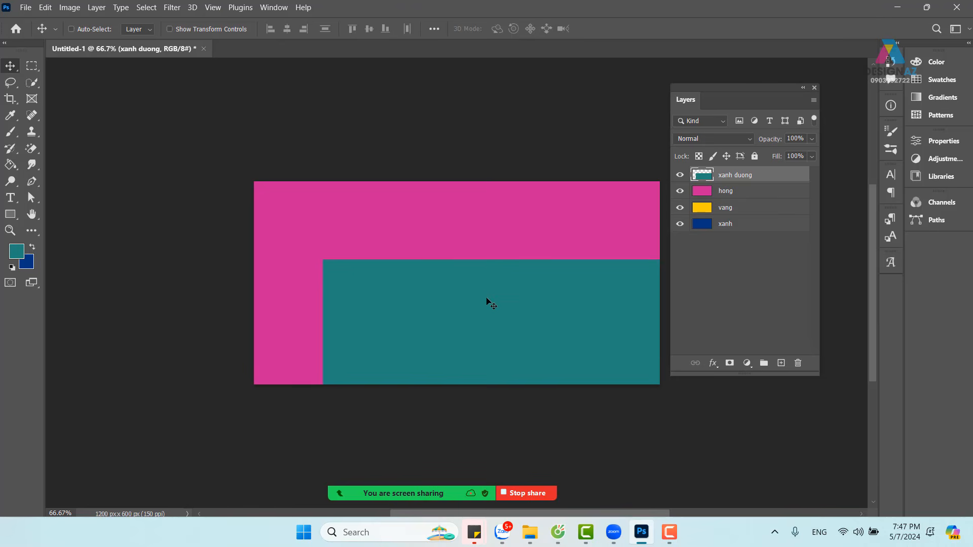
pyautogui.moveTo(476, 277); pyautogui.dragTo(446, 322)
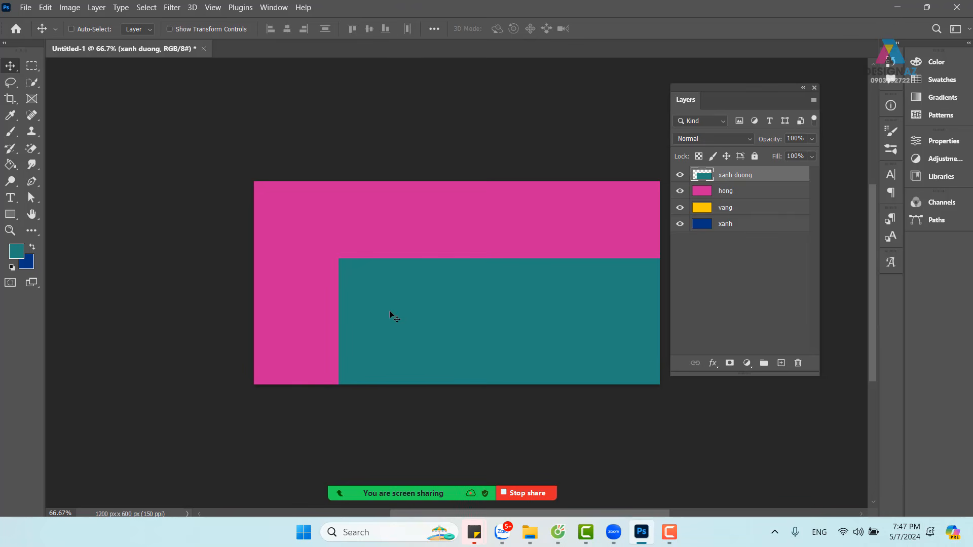
pyautogui.moveTo(289, 217)
pyautogui.mouseDown()
pyautogui.moveTo(241, 211)
pyautogui.moveTo(275, 215)
pyautogui.moveTo(137, 124)
pyautogui.moveTo(370, 170)
pyautogui.moveTo(316, 237)
pyautogui.moveTo(304, 228)
pyautogui.mouseUp()
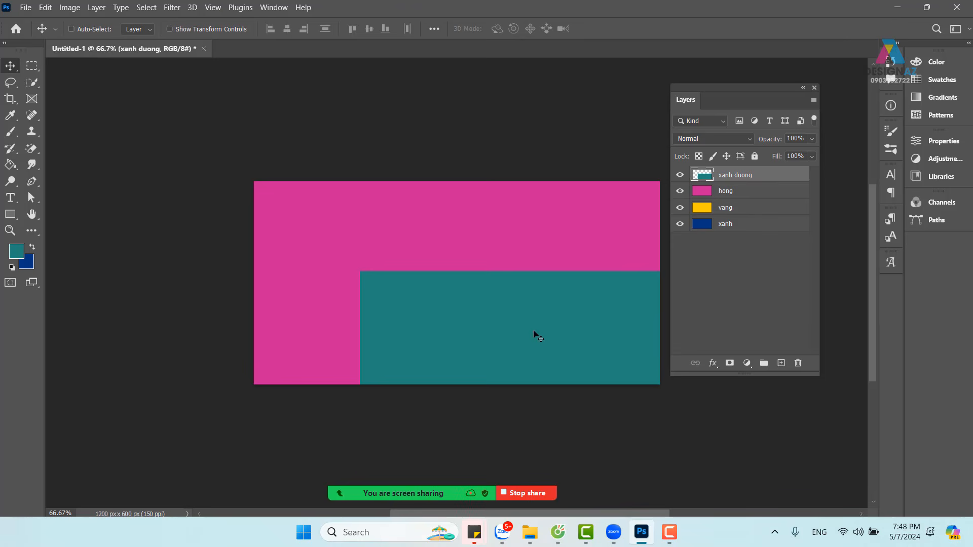
pyautogui.moveTo(536, 330); pyautogui.dragTo(535, 301)
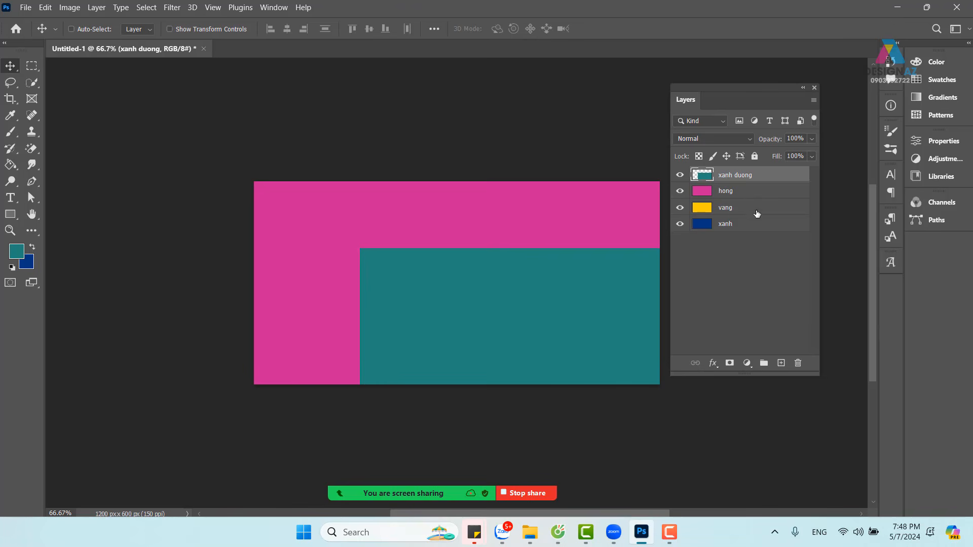
# Move the "hong" layer right to expose yellow, and move the "vang" layer down to expose the blue layer
pyautogui.click(752, 191)
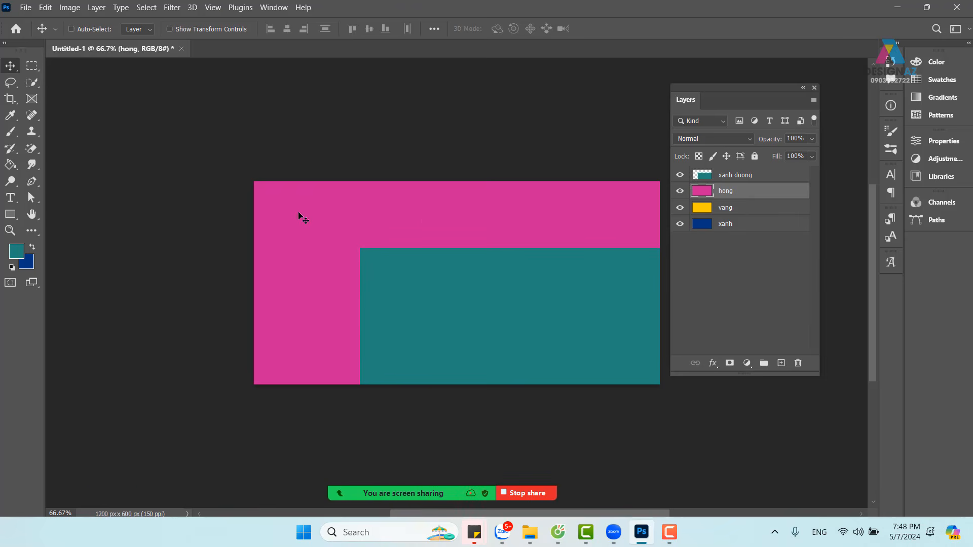
pyautogui.moveTo(321, 207); pyautogui.dragTo(463, 204)
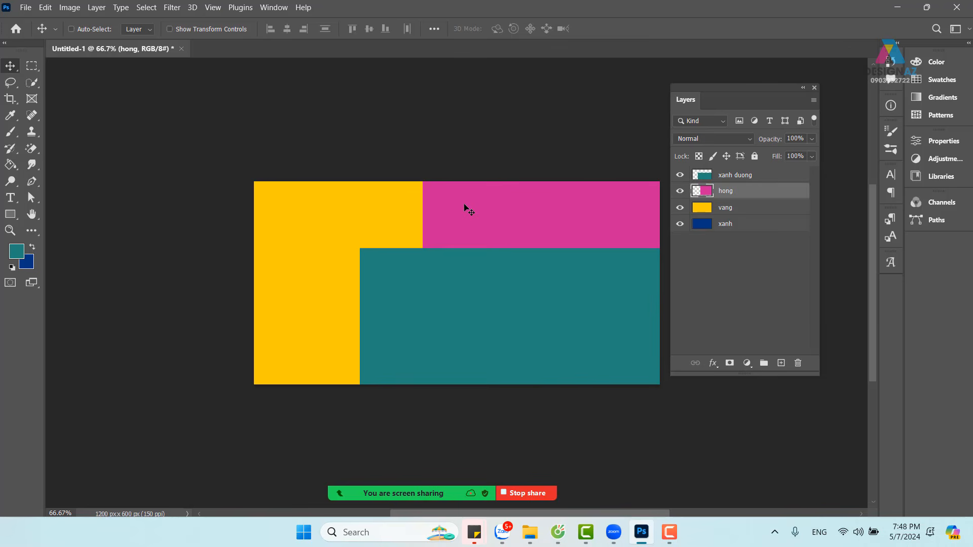
pyautogui.click(744, 208)
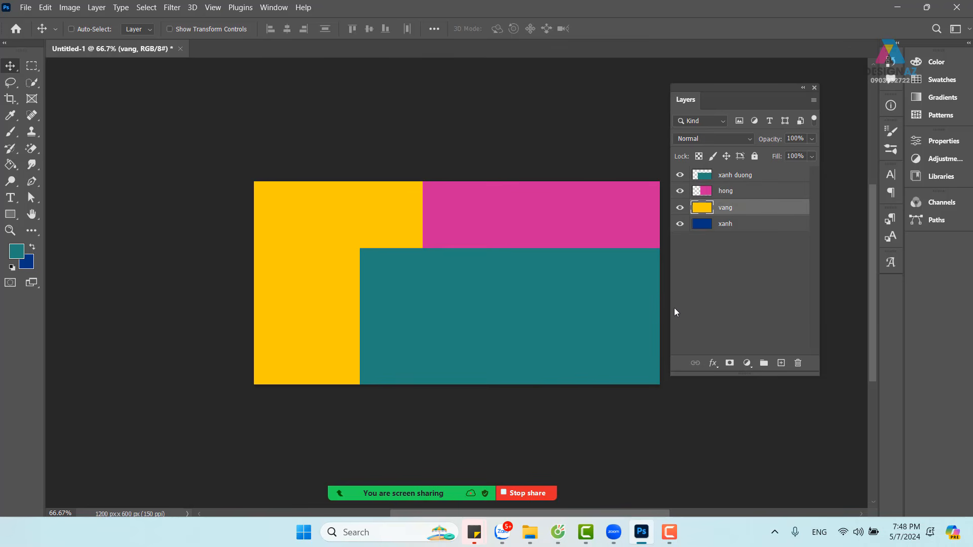
pyautogui.moveTo(305, 213); pyautogui.dragTo(315, 322)
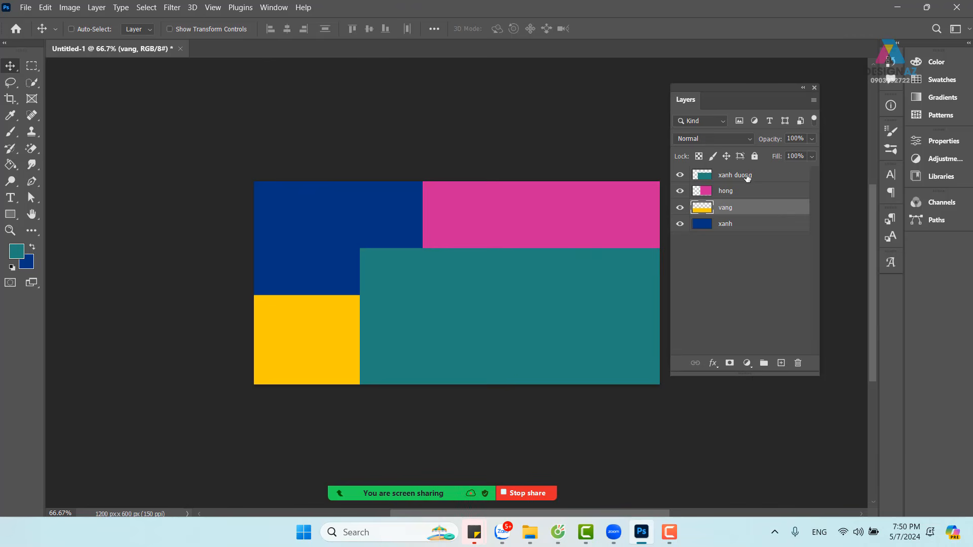
# Enable Auto-Select for the Move tool and select the "xanh duong", "hong", "vang" and "xanh" layers directly on the canvas
pyautogui.click(71, 29)
pyautogui.click(505, 313)
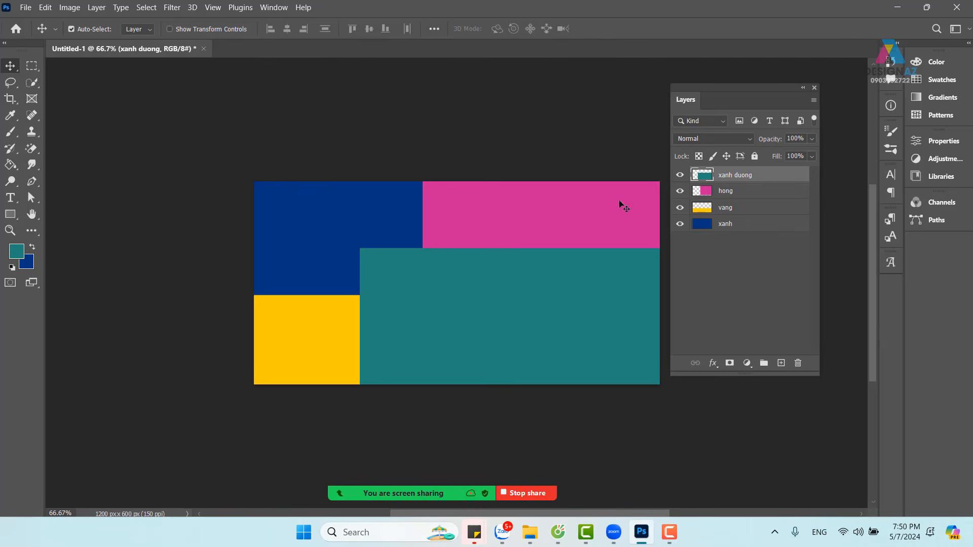
pyautogui.click(519, 208)
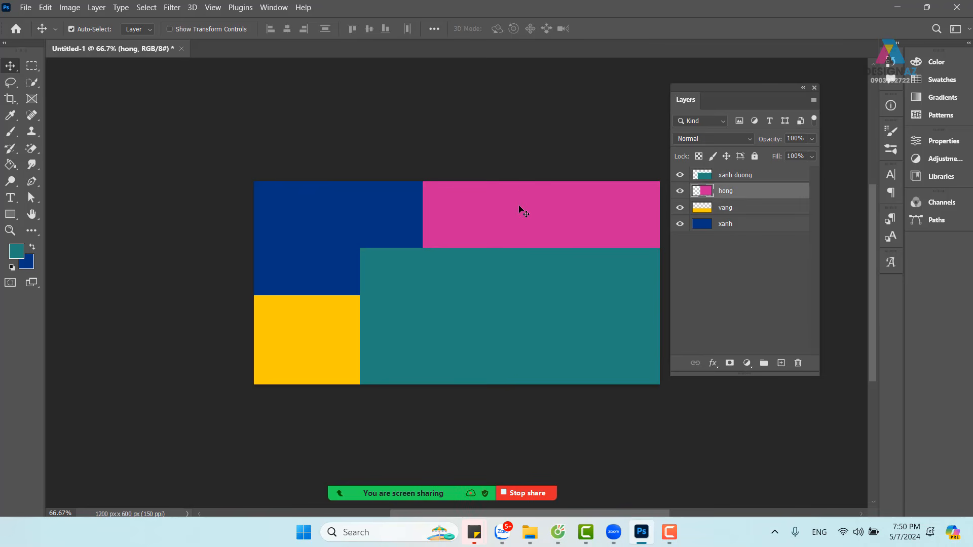
pyautogui.click(335, 335)
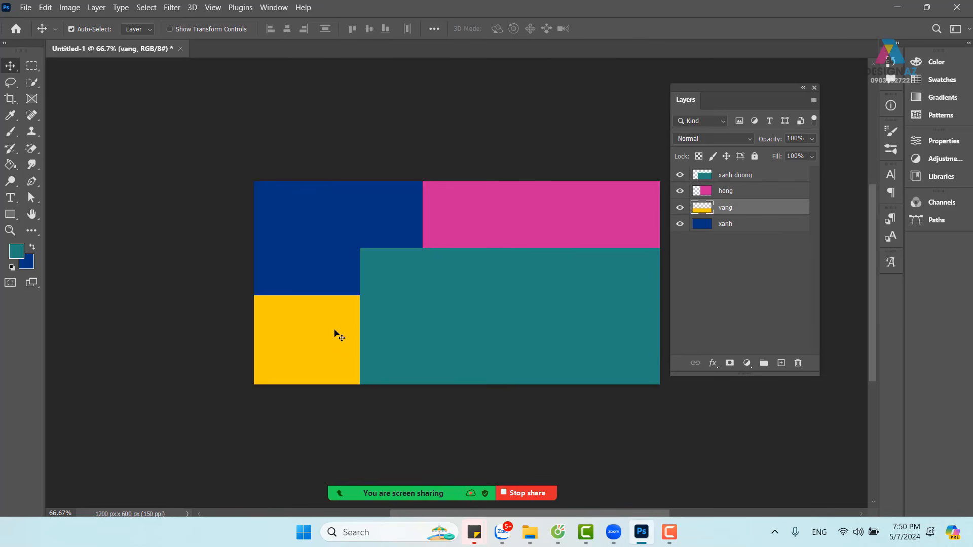
pyautogui.click(313, 238)
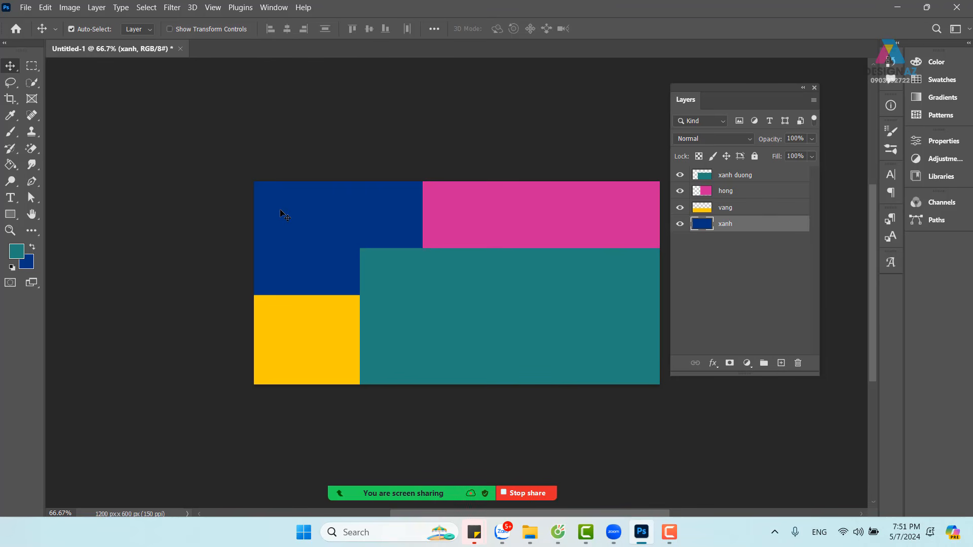
pyautogui.click(571, 213)
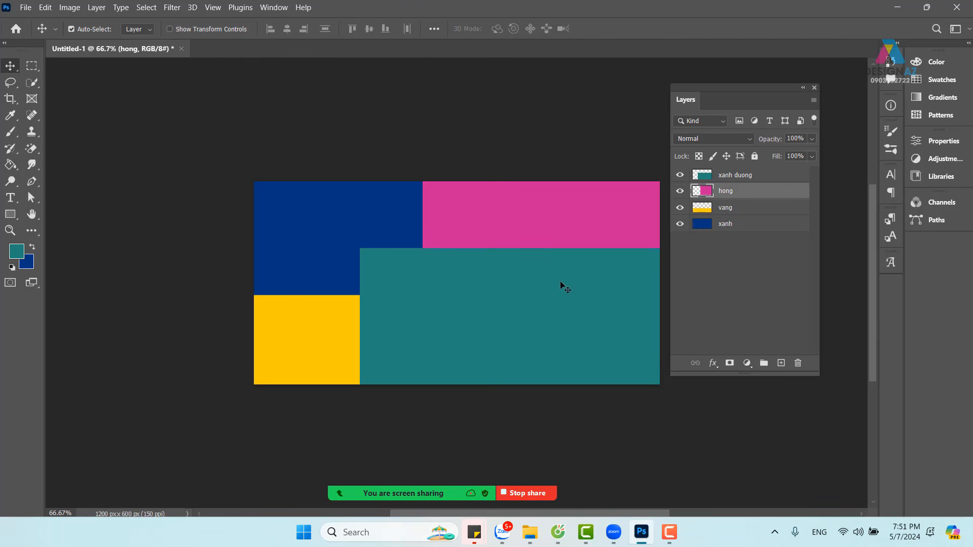
pyautogui.click(304, 327)
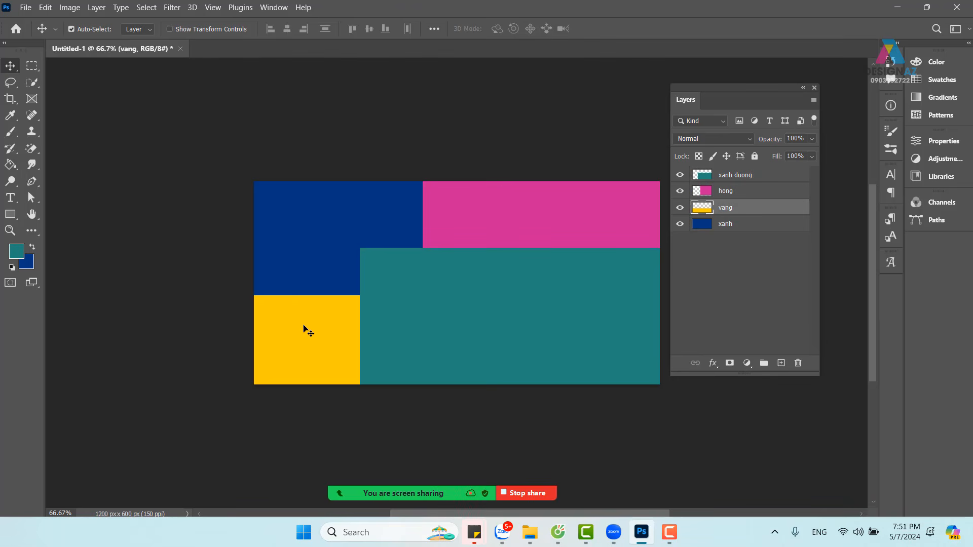
# Move the pink area slightly left, the teal area up and left, and the yellow area slightly down using Auto-Select
pyautogui.click(512, 244)
pyautogui.moveTo(562, 225); pyautogui.dragTo(542, 222)
pyautogui.moveTo(495, 315); pyautogui.dragTo(413, 341)
pyautogui.moveTo(297, 352); pyautogui.dragTo(284, 332)
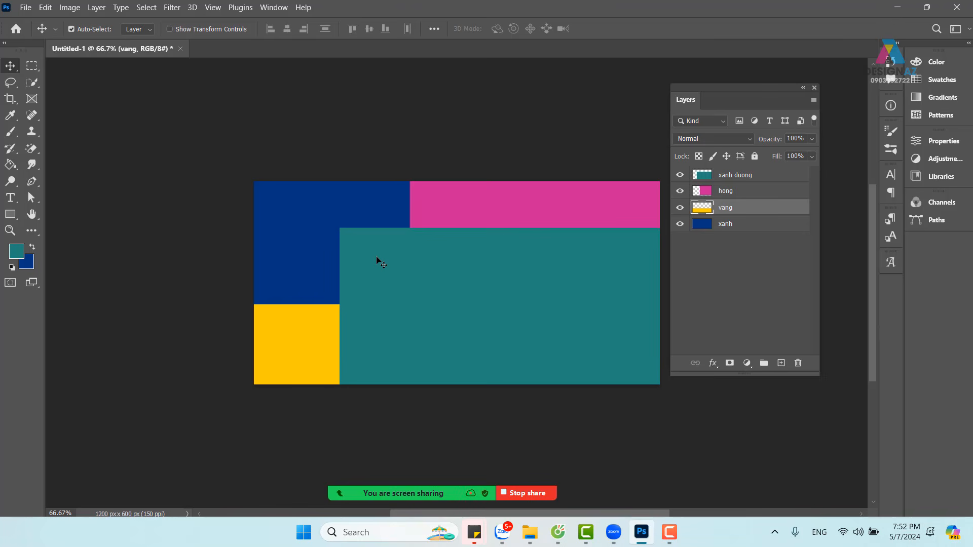
# Turn off Auto-Select, pick the "xanh duong" layer on the canvas with temporary auto-selection and move it slightly right and down
pyautogui.click(71, 28)
pyautogui.press('ctrl')
pyautogui.press('ctrl')
pyautogui.press('ctrl')
pyautogui.press('ctrl')
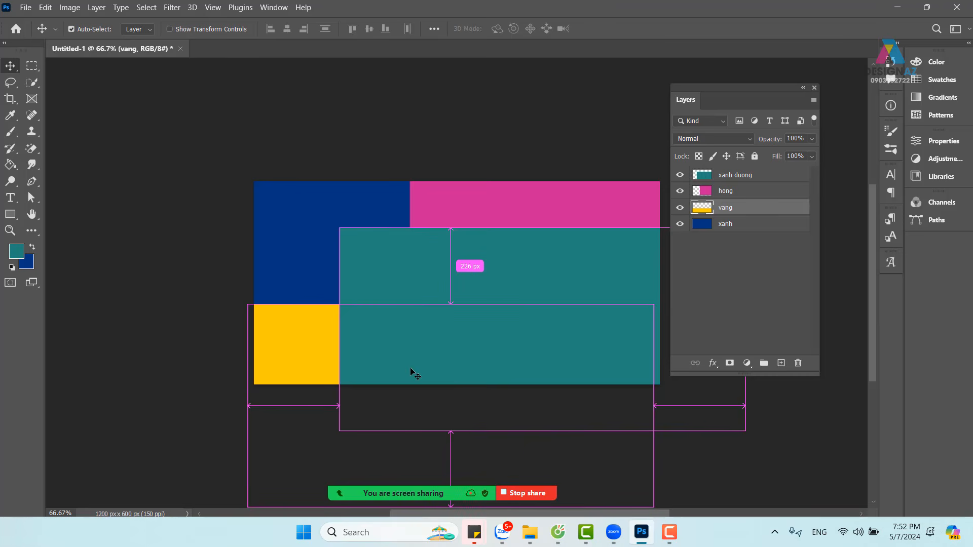
pyautogui.click(394, 261)
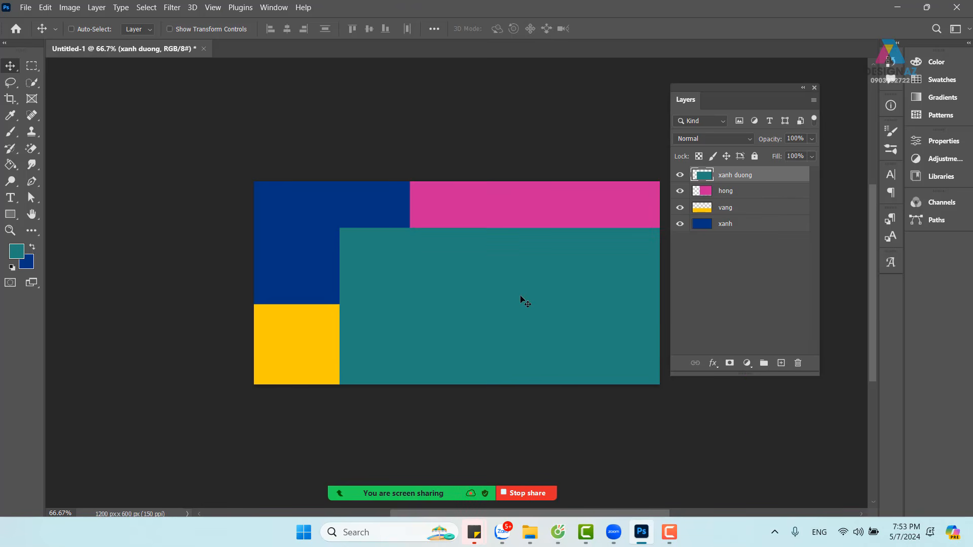
pyautogui.moveTo(506, 308); pyautogui.dragTo(517, 313)
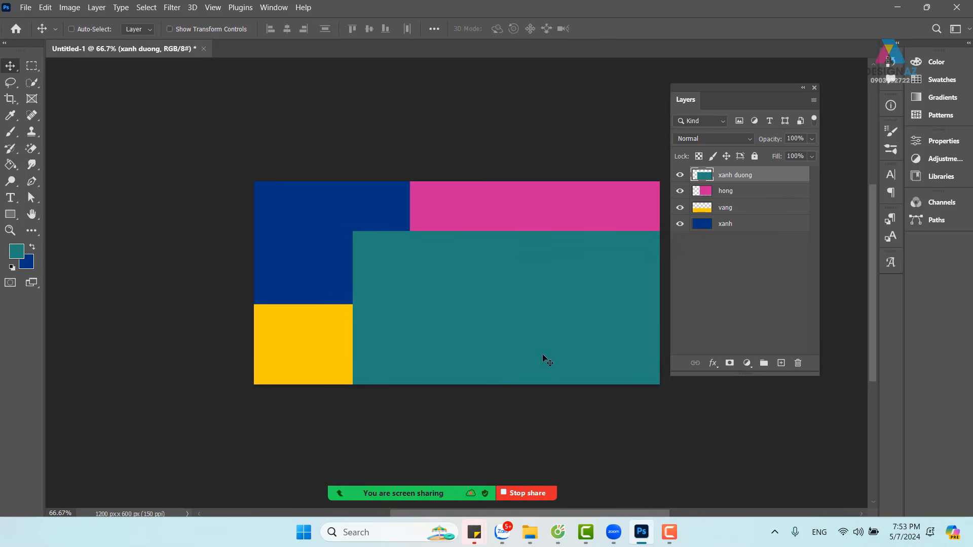
# With temporary auto-selection, move the "hong" layer slightly left and the "vang" layer slightly up, and select the "xanh" layer
pyautogui.keyDown('ctrl'); pyautogui.click(537, 204); pyautogui.keyUp('ctrl')
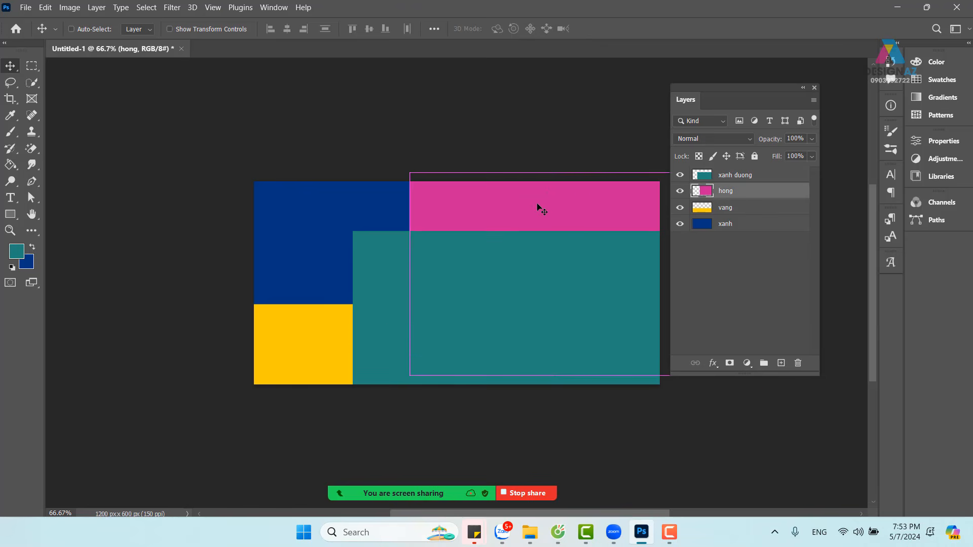
pyautogui.moveTo(537, 203)
pyautogui.mouseDown()
pyautogui.moveTo(521, 231)
pyautogui.moveTo(527, 206)
pyautogui.mouseUp()
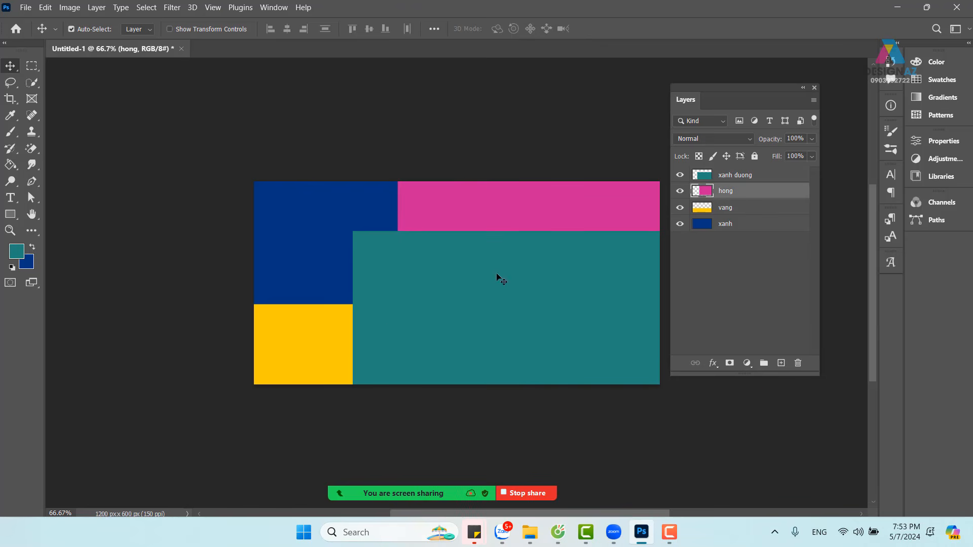
pyautogui.keyDown('ctrl'); pyautogui.click(325, 334); pyautogui.keyUp('ctrl')
pyautogui.moveTo(325, 335)
pyautogui.mouseDown()
pyautogui.moveTo(342, 299)
pyautogui.moveTo(332, 323)
pyautogui.mouseUp()
pyautogui.press('ctrl')
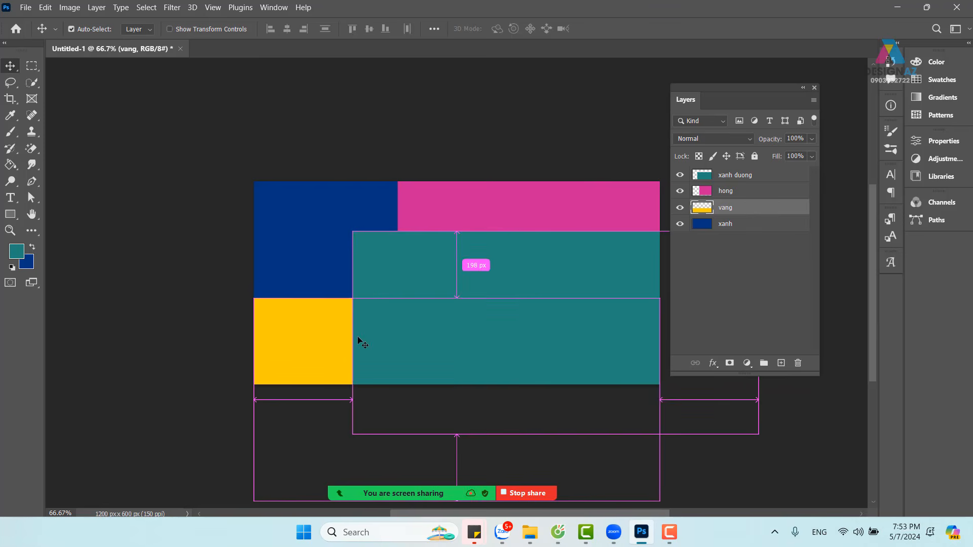
pyautogui.keyDown('ctrl'); pyautogui.click(324, 226); pyautogui.keyUp('ctrl')
pyautogui.moveTo(300, 208)
pyautogui.mouseDown()
pyautogui.moveTo(338, 241)
pyautogui.moveTo(300, 211)
pyautogui.mouseUp()
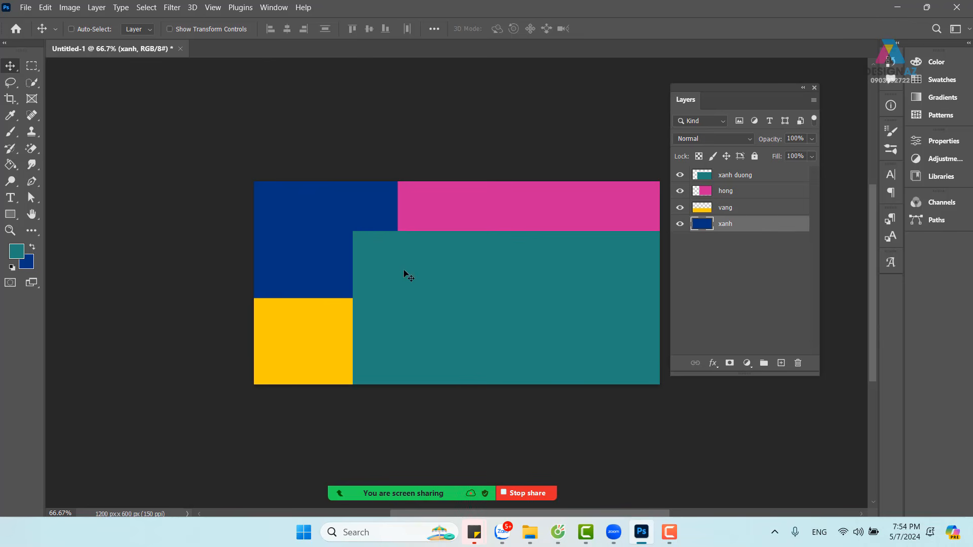
# Choose "xanh duong" from the list of layers beneath the pointer on the canvas and move it slightly left
pyautogui.rightClick(426, 270)
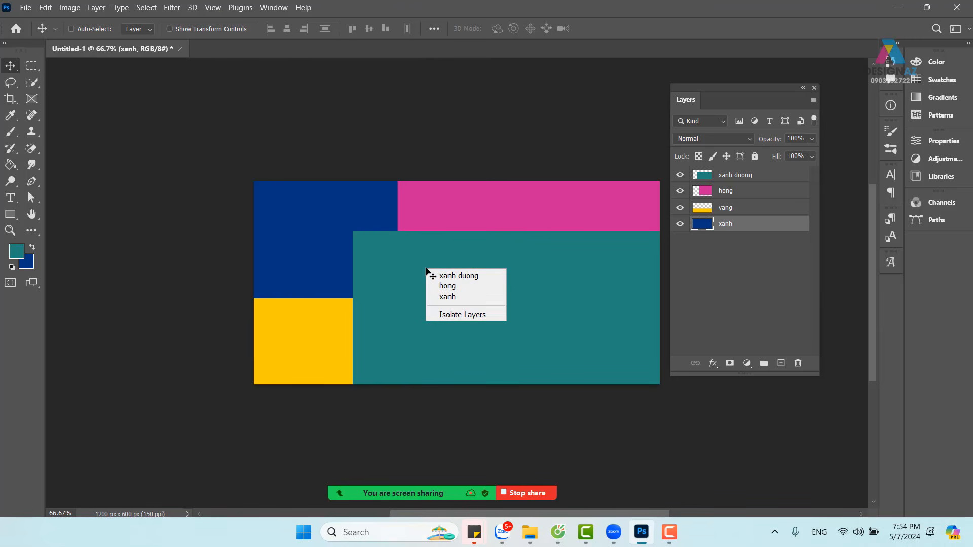
pyautogui.click(488, 280)
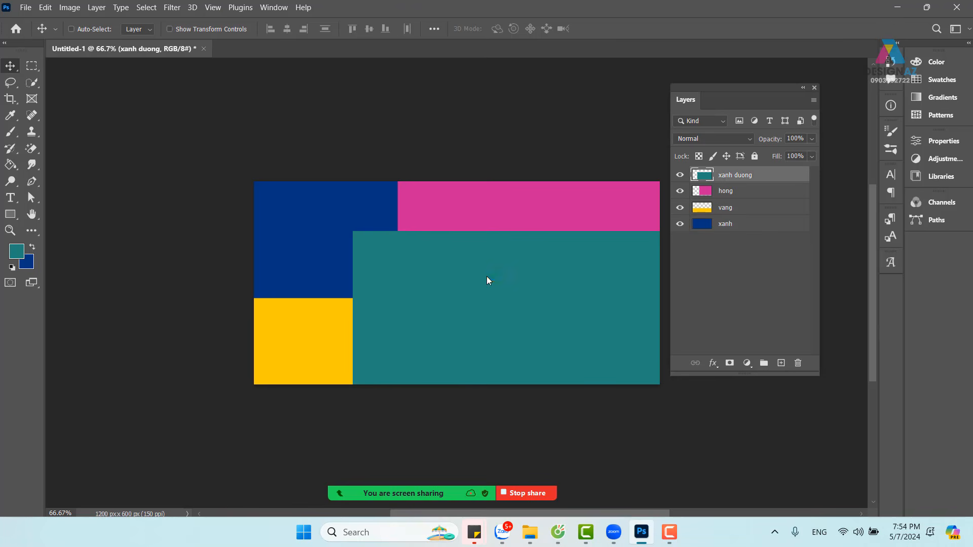
pyautogui.moveTo(488, 279)
pyautogui.mouseDown()
pyautogui.moveTo(547, 280)
pyautogui.moveTo(474, 280)
pyautogui.mouseUp()
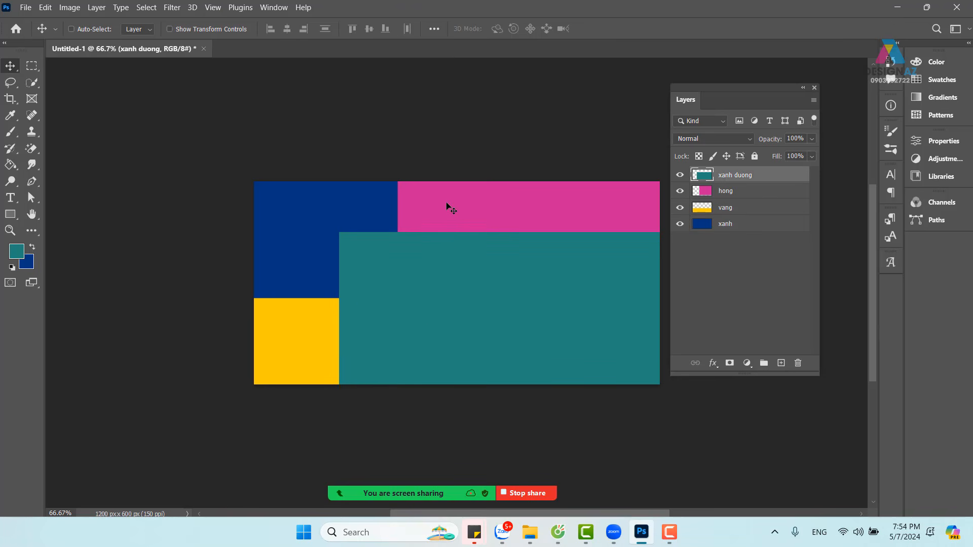
# Choose "hong" from the canvas layer list and move it right, and select "vang" the same way over the yellow area
pyautogui.rightClick(446, 202)
pyautogui.click(458, 210)
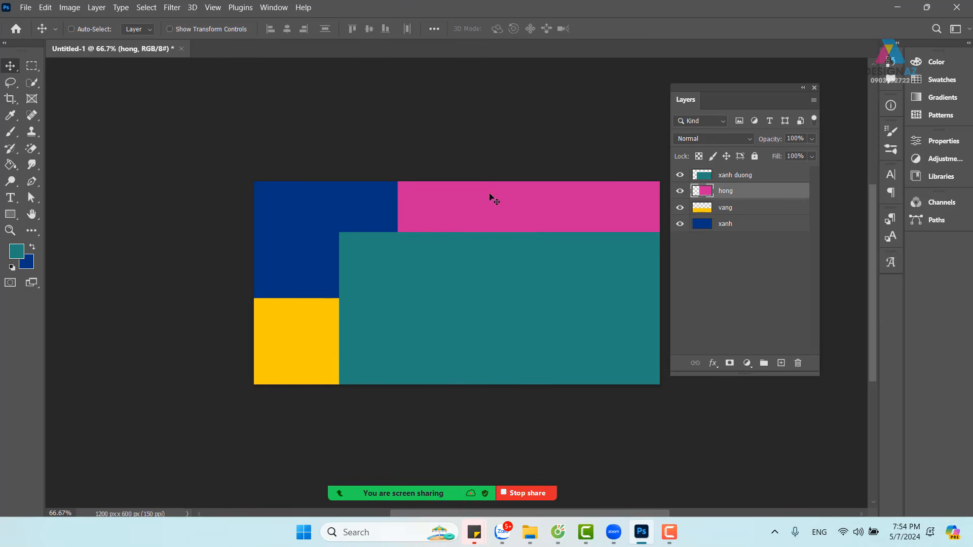
pyautogui.moveTo(489, 194); pyautogui.dragTo(526, 195)
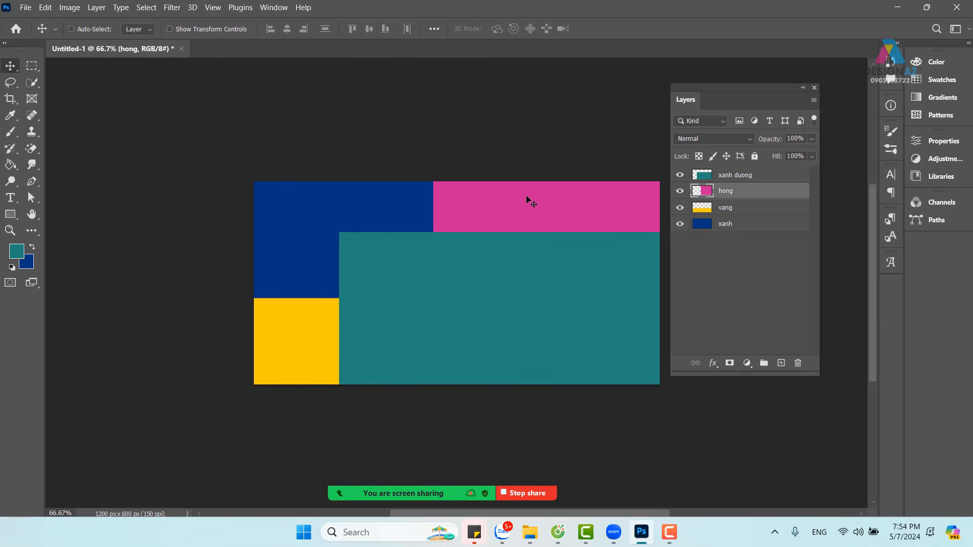
pyautogui.rightClick(297, 323)
pyautogui.click(323, 328)
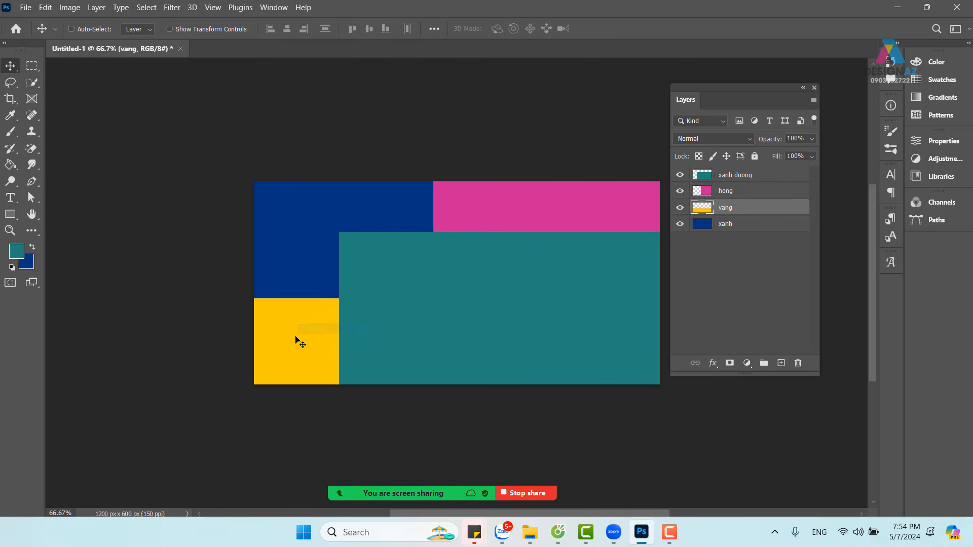
# Move the "vang" layer slightly down, then choose "xanh" from the canvas layer list over the dark blue area and try to move it
pyautogui.moveTo(300, 342); pyautogui.dragTo(294, 340)
pyautogui.rightClick(308, 225)
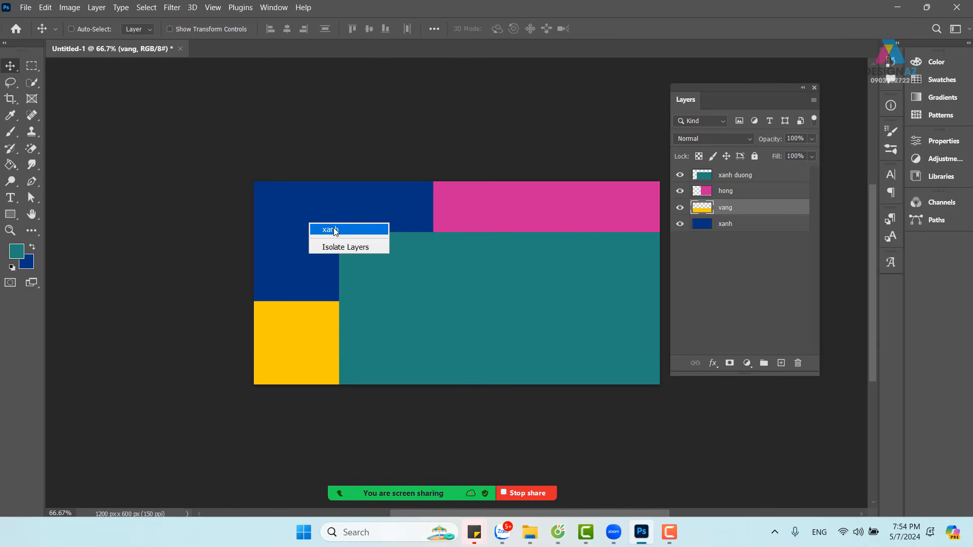
pyautogui.click(334, 231)
pyautogui.moveTo(318, 232); pyautogui.dragTo(313, 223)
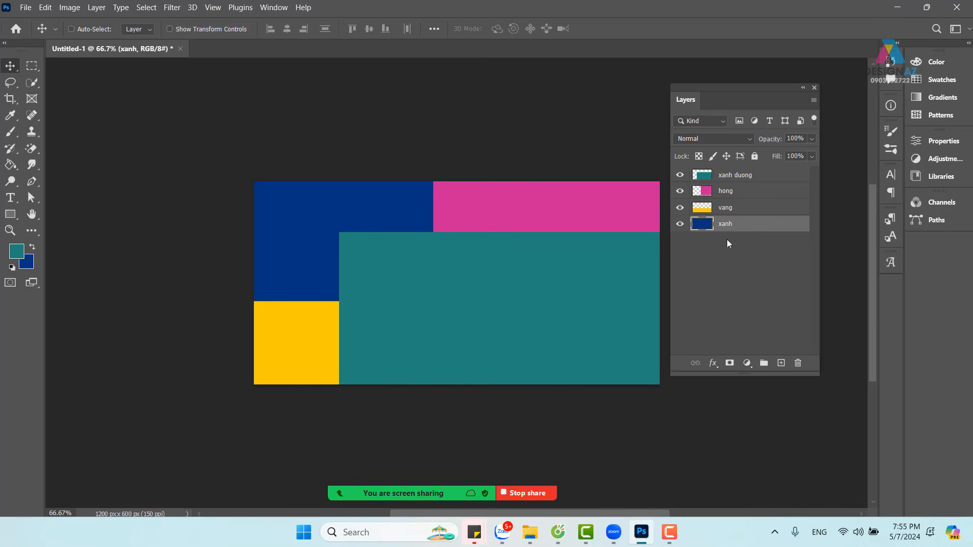
# Move the "xanh duong" layer slightly up and left, then show its transform controls with the Layers panel placed clear of its bounding box
pyautogui.click(759, 175)
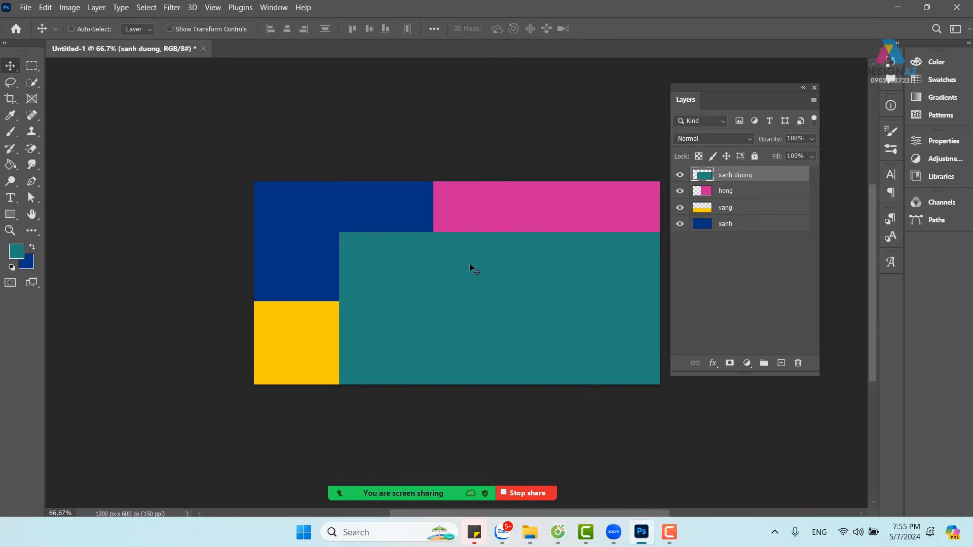
pyautogui.moveTo(448, 264); pyautogui.dragTo(445, 256)
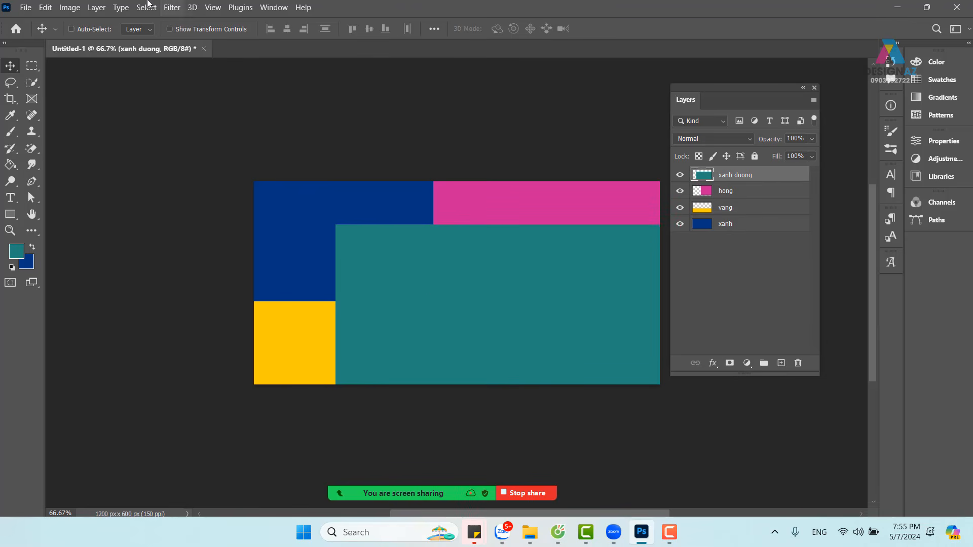
pyautogui.click(170, 29)
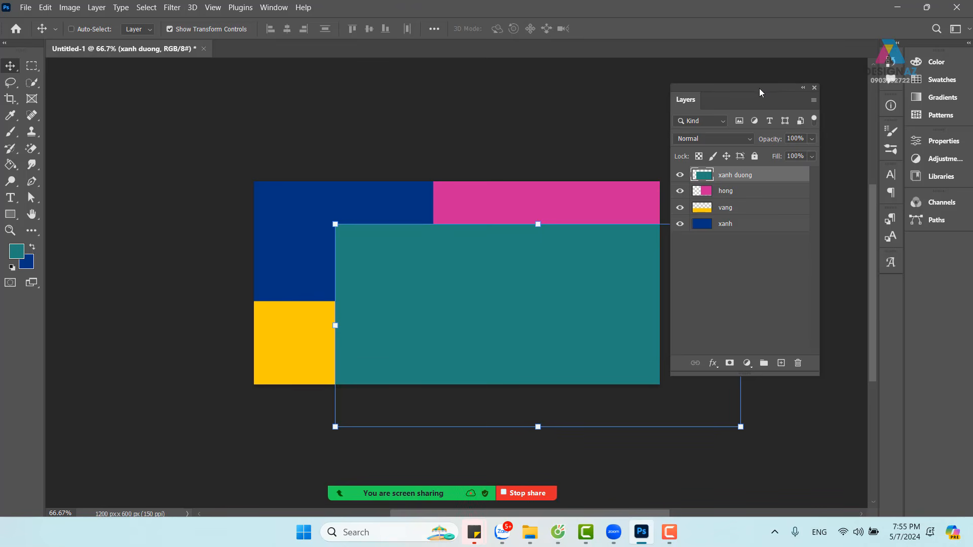
pyautogui.moveTo(759, 89); pyautogui.dragTo(158, 129)
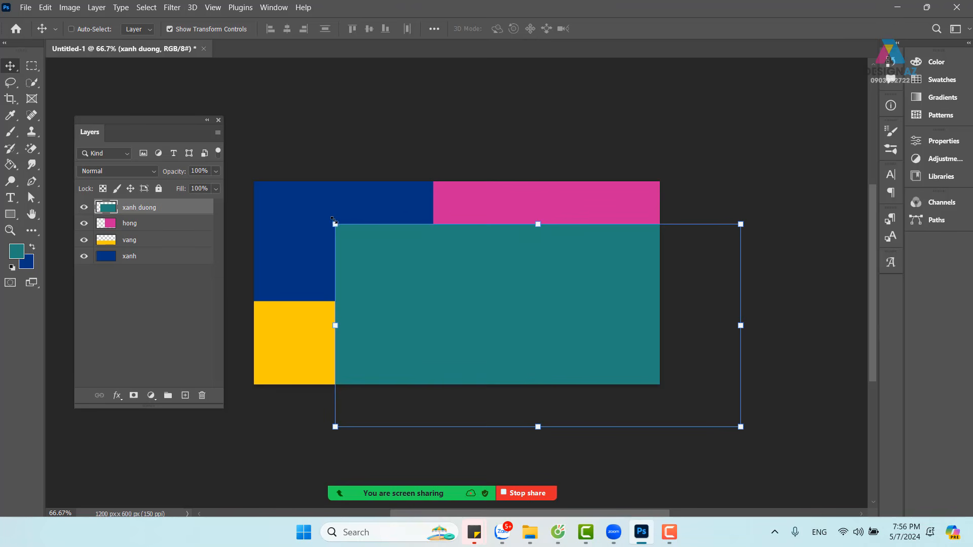
# Scale the "xanh duong" layer proportionally to about 74%, move it up and left to about X 685.5 px, Y 320.5 px, and apply the transform
pyautogui.moveTo(333, 221)
pyautogui.mouseDown()
pyautogui.moveTo(413, 260)
pyautogui.moveTo(447, 289)
pyautogui.moveTo(303, 216)
pyautogui.moveTo(331, 230)
pyautogui.mouseUp()
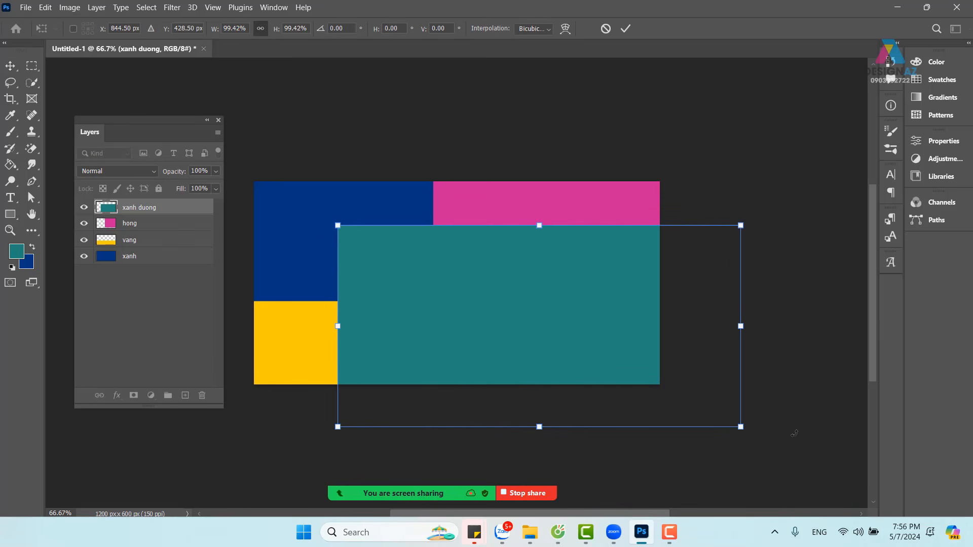
pyautogui.moveTo(741, 426); pyautogui.dragTo(612, 385)
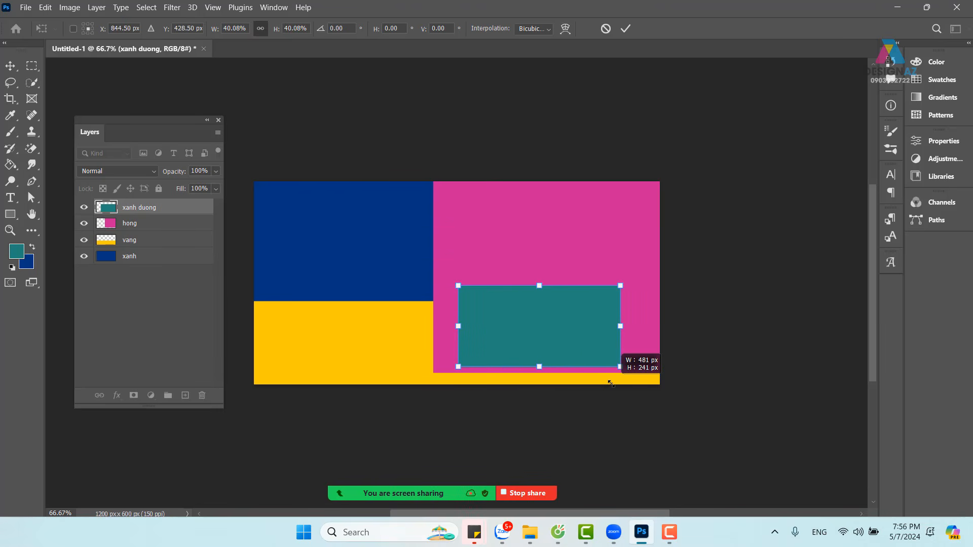
pyautogui.moveTo(611, 384); pyautogui.dragTo(684, 412)
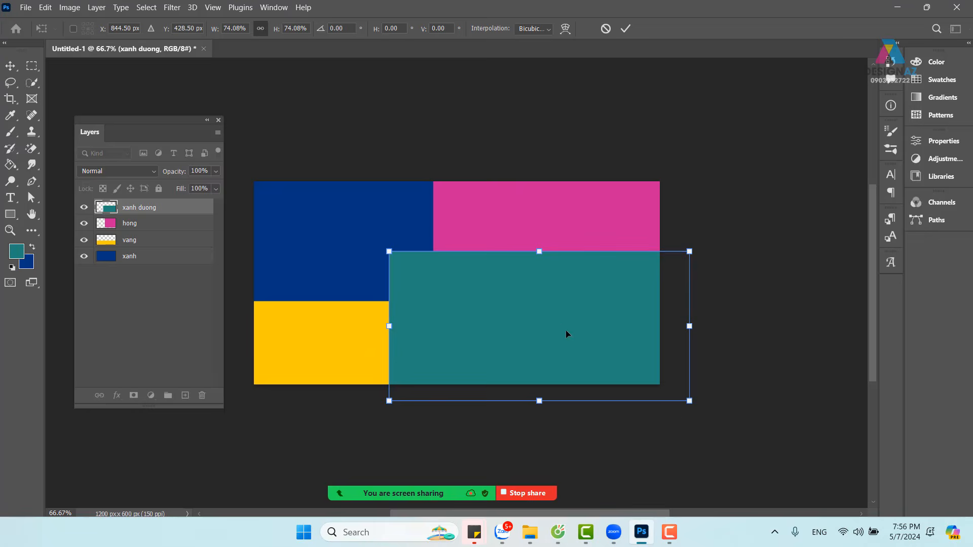
pyautogui.moveTo(566, 330); pyautogui.dragTo(509, 298)
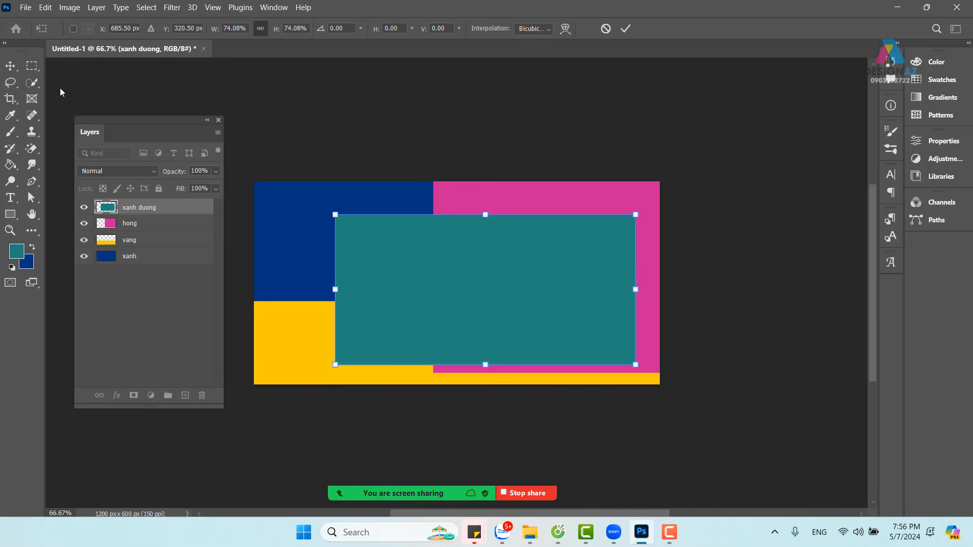
pyautogui.click(11, 64)
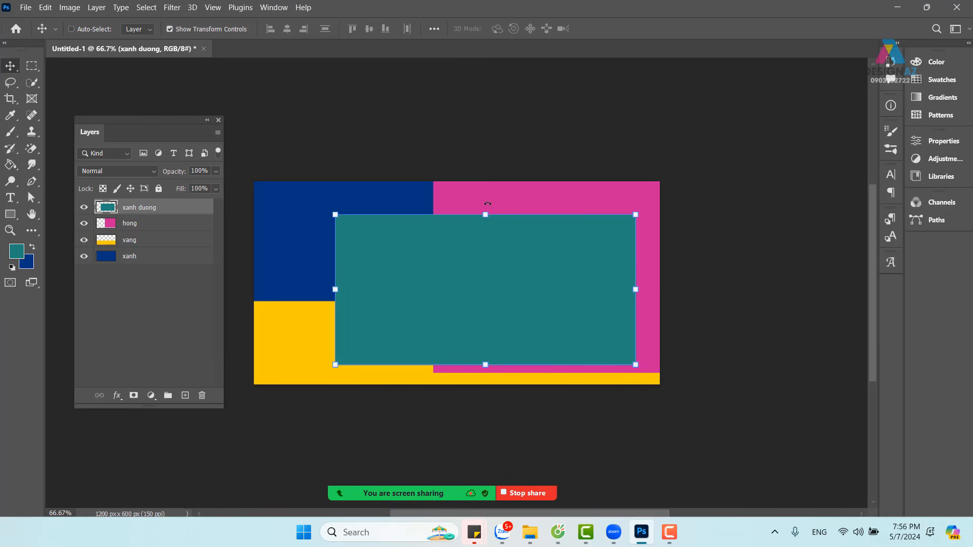
# Resize the "xanh duong" layer by its sides and a corner to about 79% width and 78% height, and apply the transform
pyautogui.moveTo(486, 215)
pyautogui.mouseDown()
pyautogui.moveTo(489, 279)
pyautogui.moveTo(497, 221)
pyautogui.mouseUp()
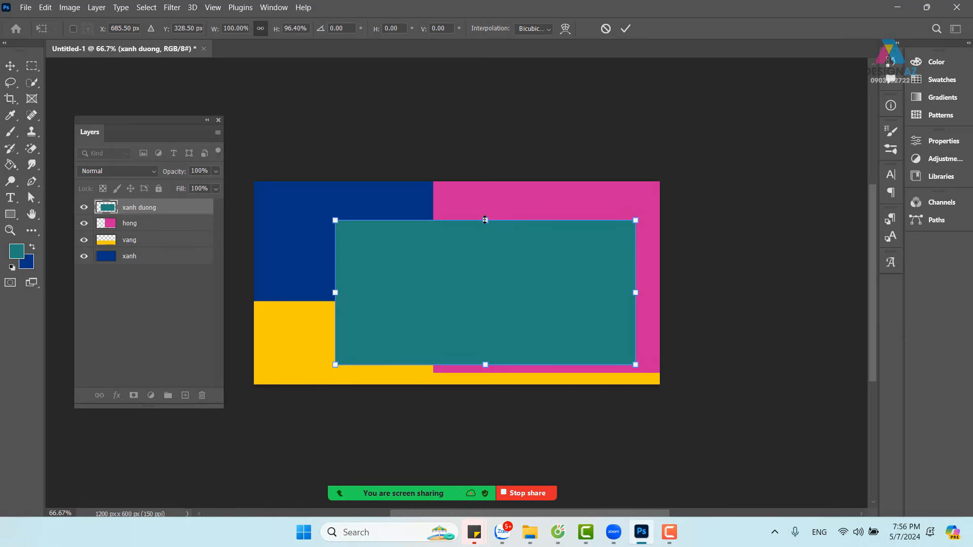
pyautogui.moveTo(485, 220)
pyautogui.mouseDown()
pyautogui.moveTo(485, 192)
pyautogui.moveTo(485, 221)
pyautogui.mouseUp()
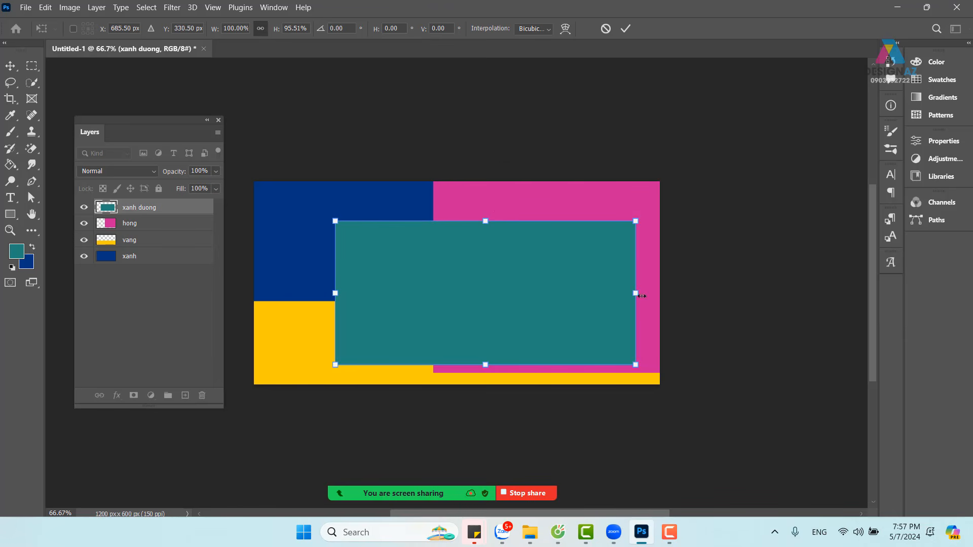
pyautogui.moveTo(636, 296); pyautogui.dragTo(600, 296)
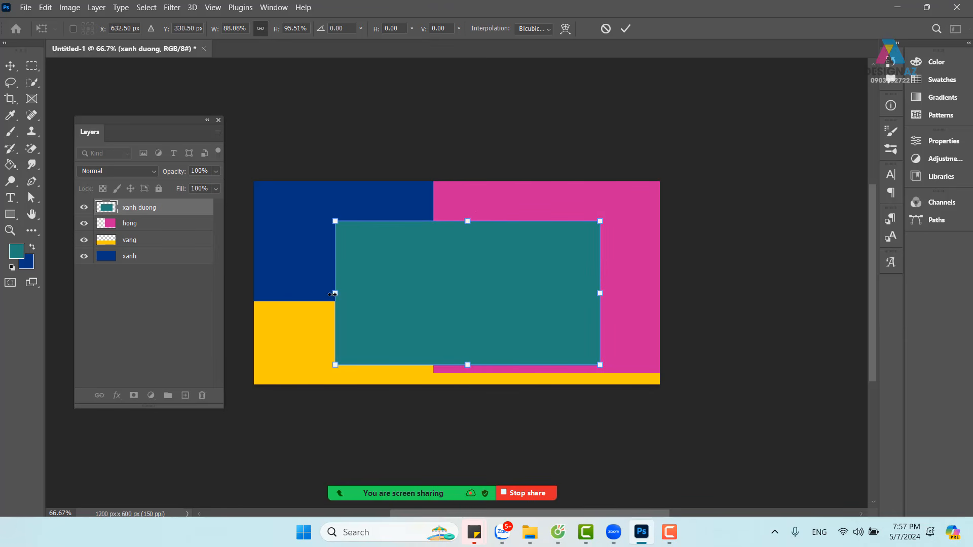
pyautogui.moveTo(333, 294)
pyautogui.mouseDown()
pyautogui.moveTo(389, 292)
pyautogui.moveTo(329, 293)
pyautogui.mouseUp()
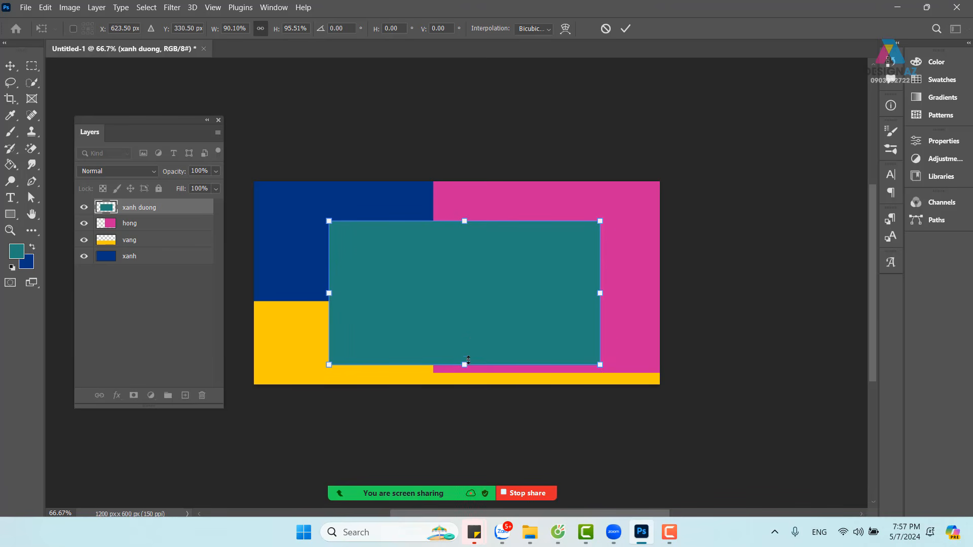
pyautogui.moveTo(468, 360)
pyautogui.mouseDown()
pyautogui.moveTo(465, 319)
pyautogui.moveTo(466, 354)
pyautogui.mouseUp()
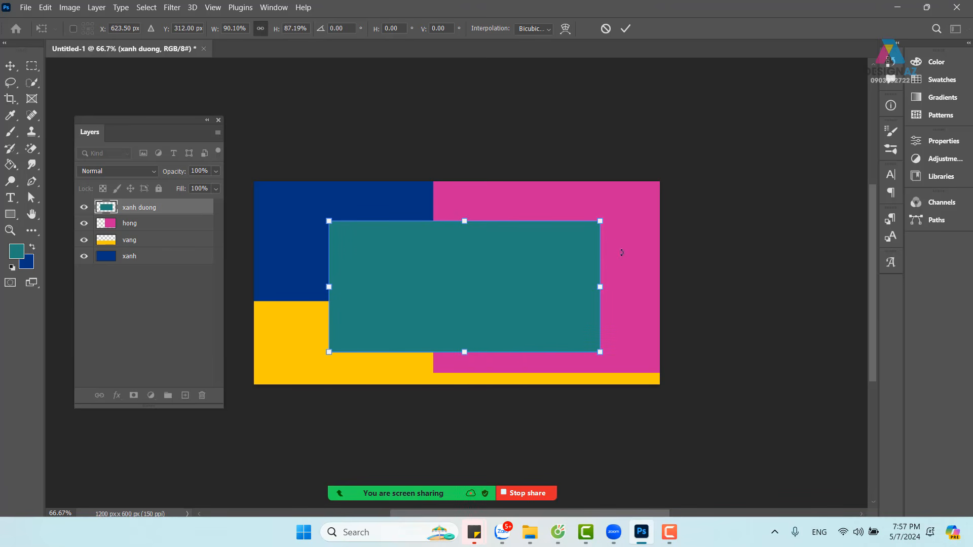
pyautogui.moveTo(601, 222); pyautogui.dragTo(567, 236)
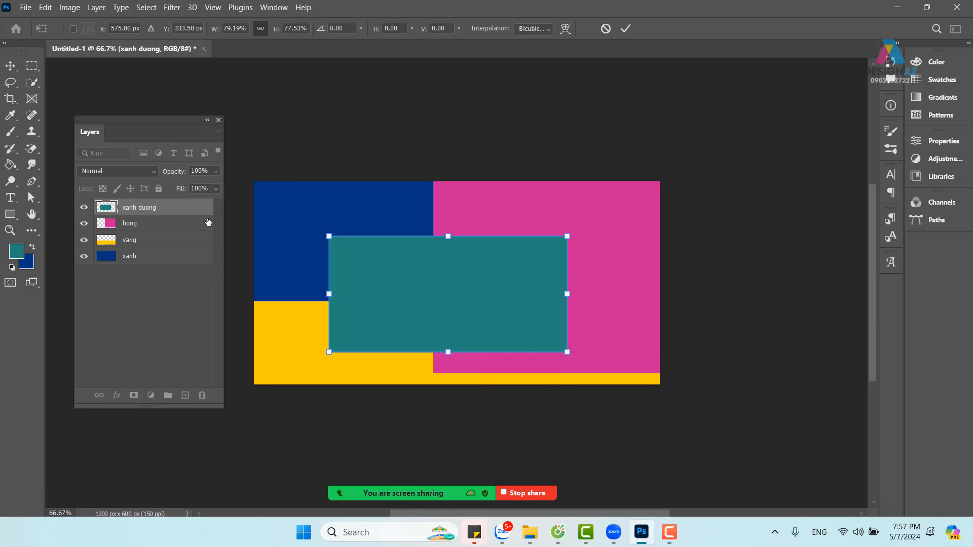
pyautogui.click(10, 66)
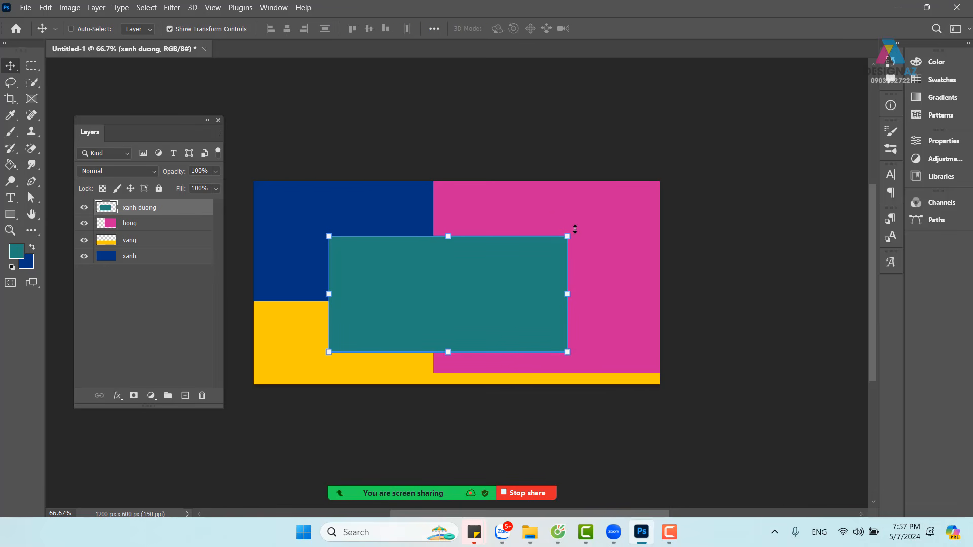
# Rotate the "xanh duong" layer about -46°, apply the transform, and turn off Show Transform Controls
pyautogui.moveTo(577, 229); pyautogui.dragTo(460, 254)
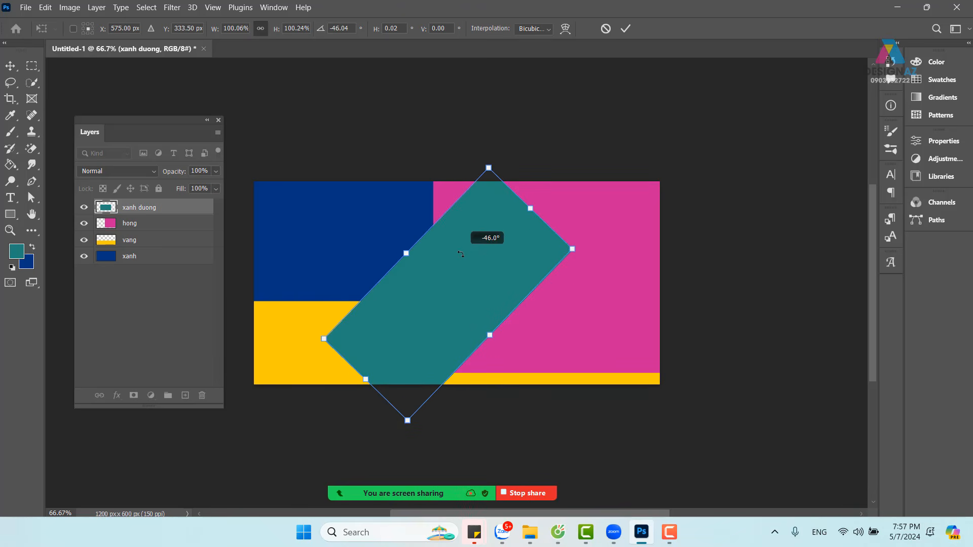
pyautogui.moveTo(461, 254); pyautogui.dragTo(461, 254)
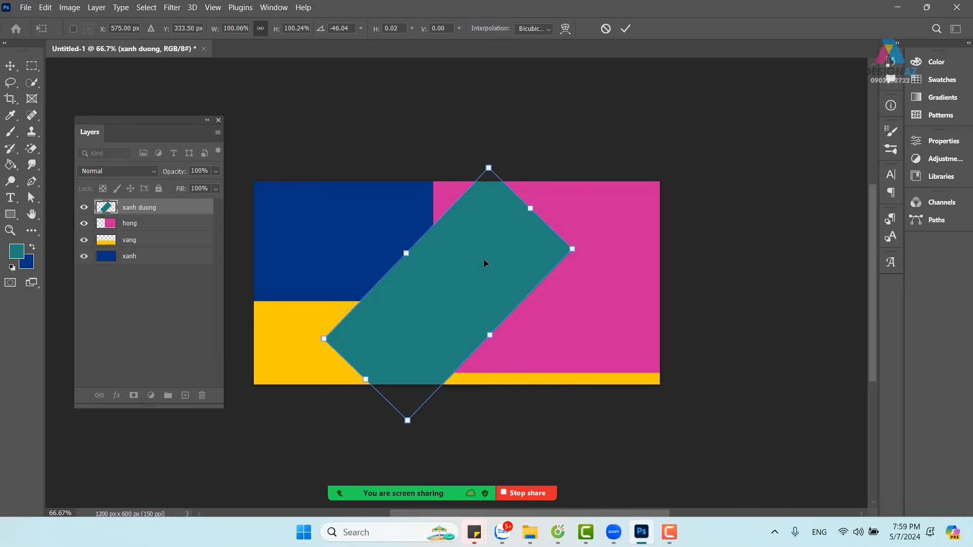
pyautogui.press('Return')
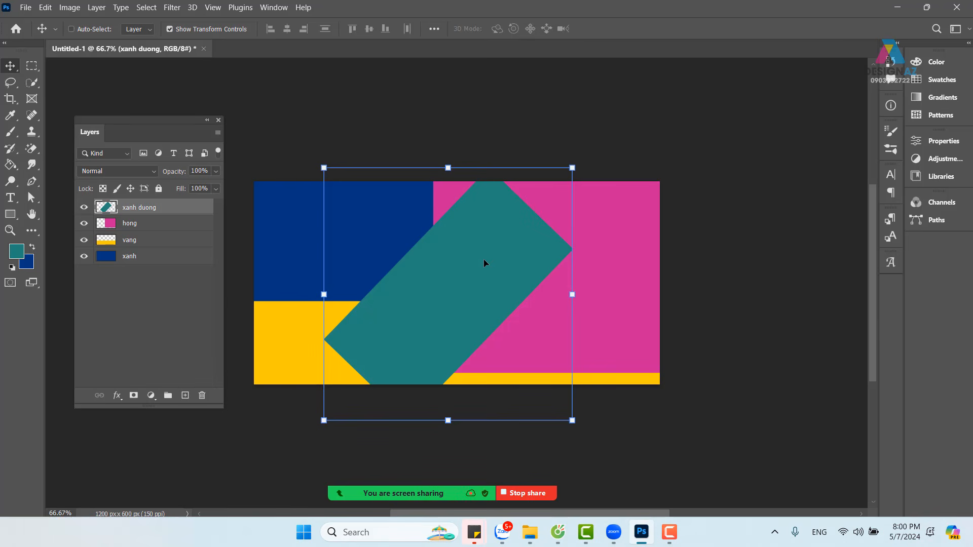
pyautogui.click(170, 29)
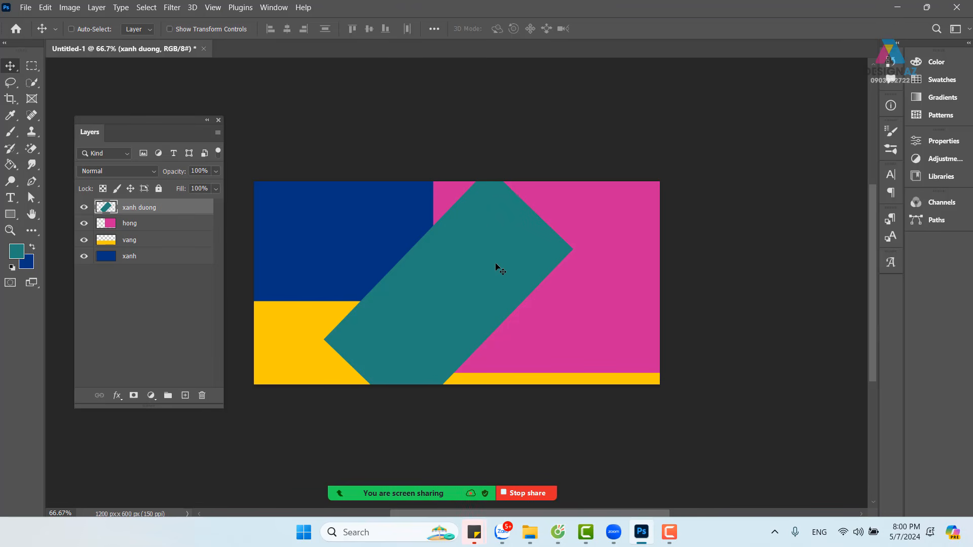
# Undo the rotation, both resizes and the last move of the "xanh duong" layer
pyautogui.hotkey('ctrl', 'z')
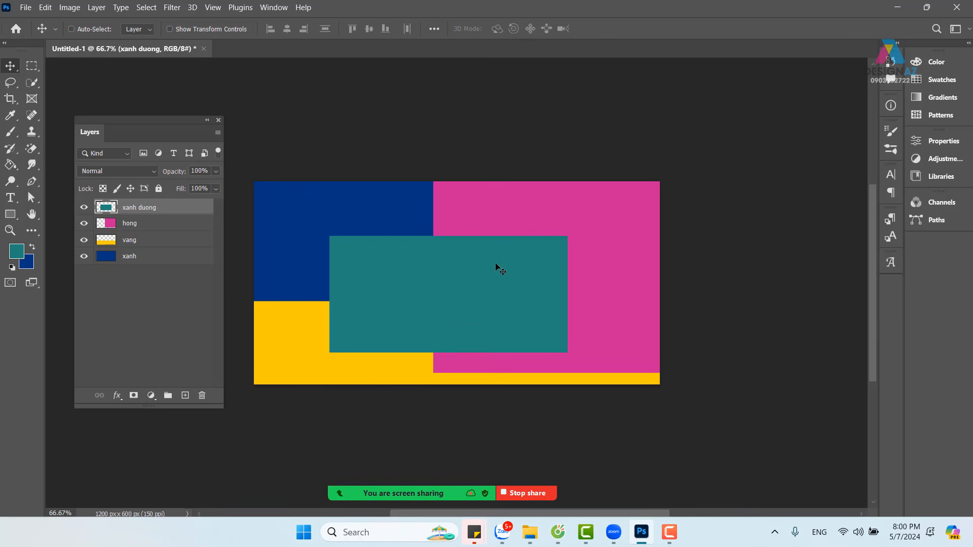
pyautogui.hotkey('ctrl', 'z')
pyautogui.hotkey('ctrl', 'z')
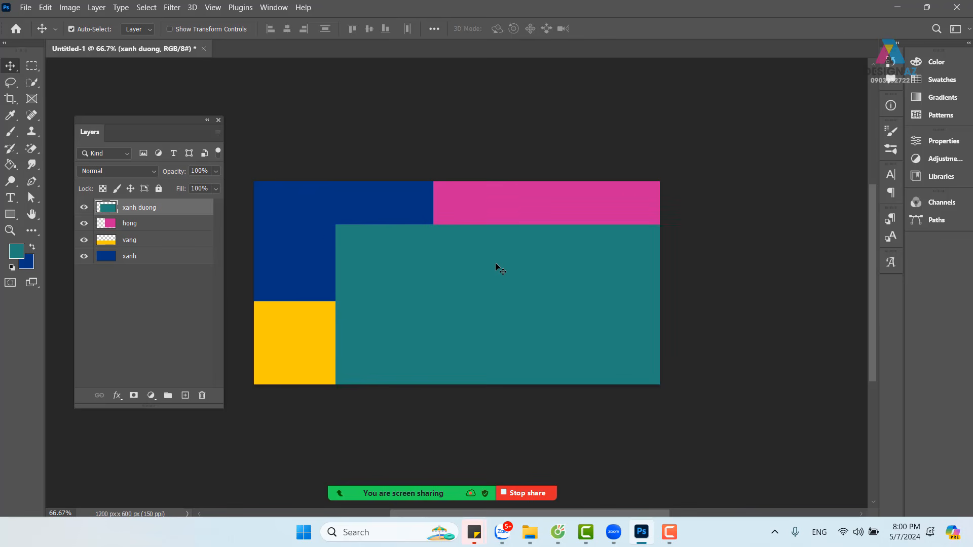
pyautogui.hotkey('ctrl', 'z')
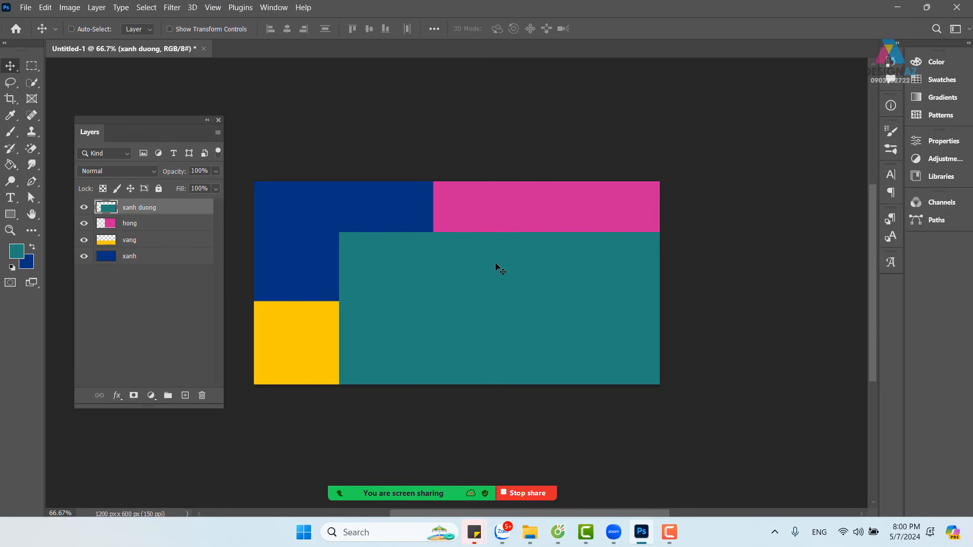
# Free Transform the "xanh duong" layer to about 48% width and 63% height, rotate it 90°, and apply the transform
pyautogui.hotkey('ctrl', 't')
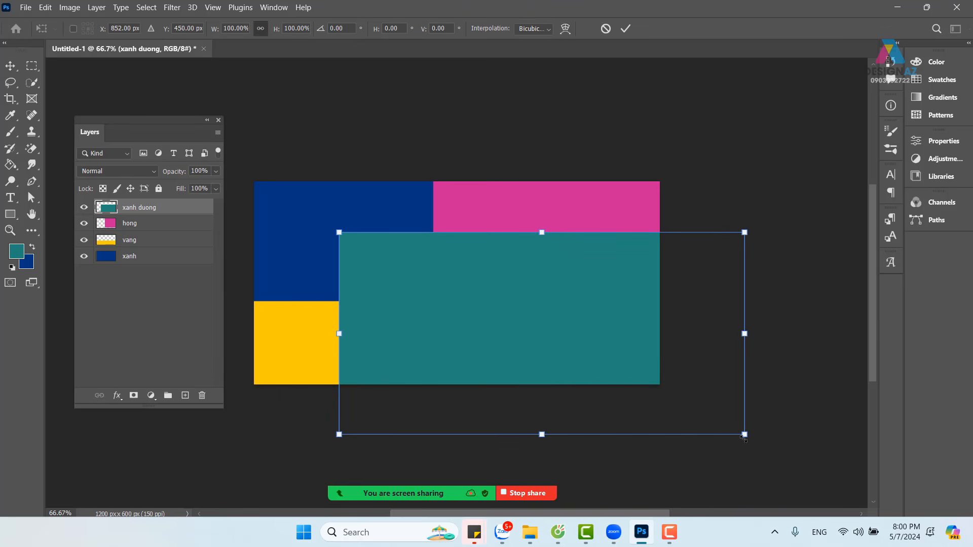
pyautogui.moveTo(744, 435); pyautogui.dragTo(569, 316)
pyautogui.moveTo(448, 232)
pyautogui.mouseDown()
pyautogui.moveTo(448, 186)
pyautogui.moveTo(449, 250)
pyautogui.moveTo(448, 203)
pyautogui.moveTo(449, 239)
pyautogui.mouseUp()
pyautogui.moveTo(552, 289); pyautogui.dragTo(573, 289)
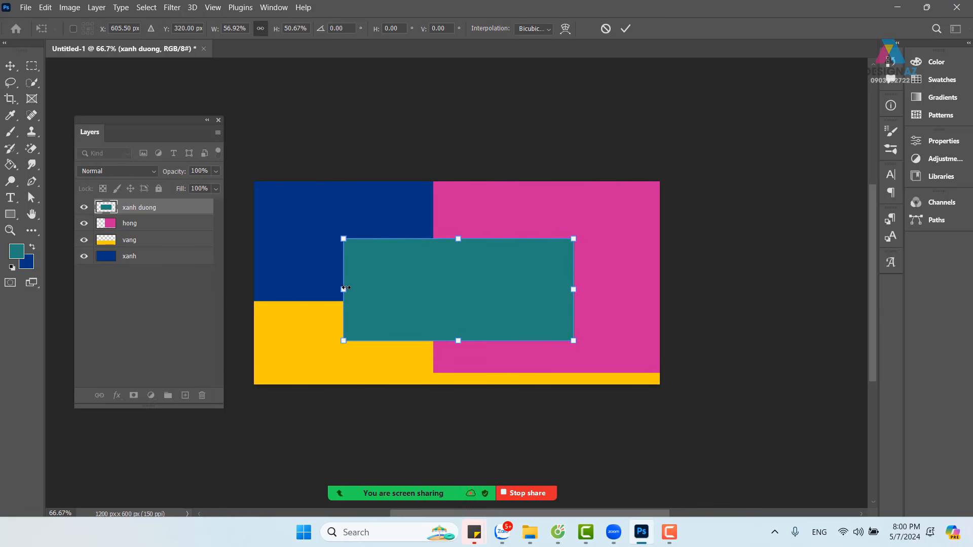
pyautogui.moveTo(343, 289); pyautogui.dragTo(372, 289)
pyautogui.moveTo(474, 340); pyautogui.dragTo(474, 354)
pyautogui.moveTo(573, 239); pyautogui.dragTo(497, 329)
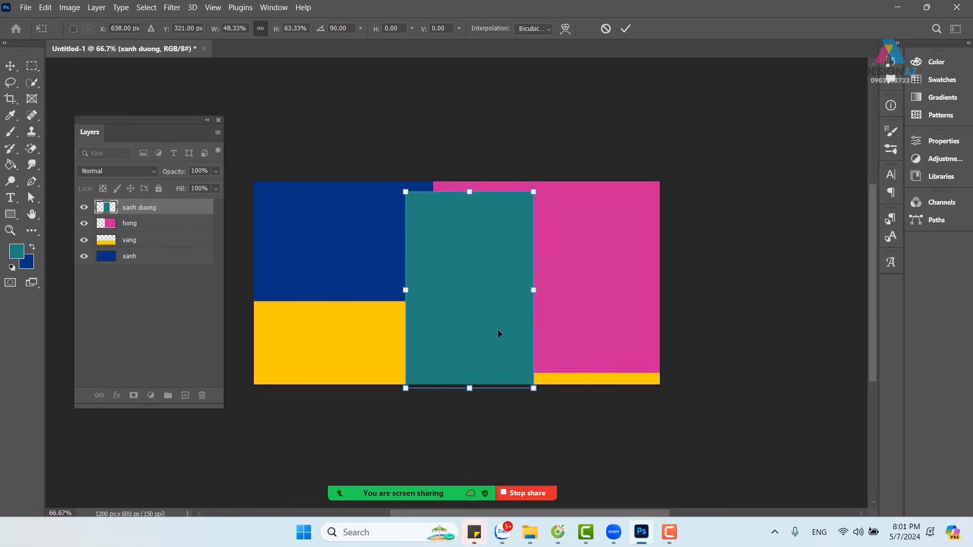
pyautogui.press('Return')
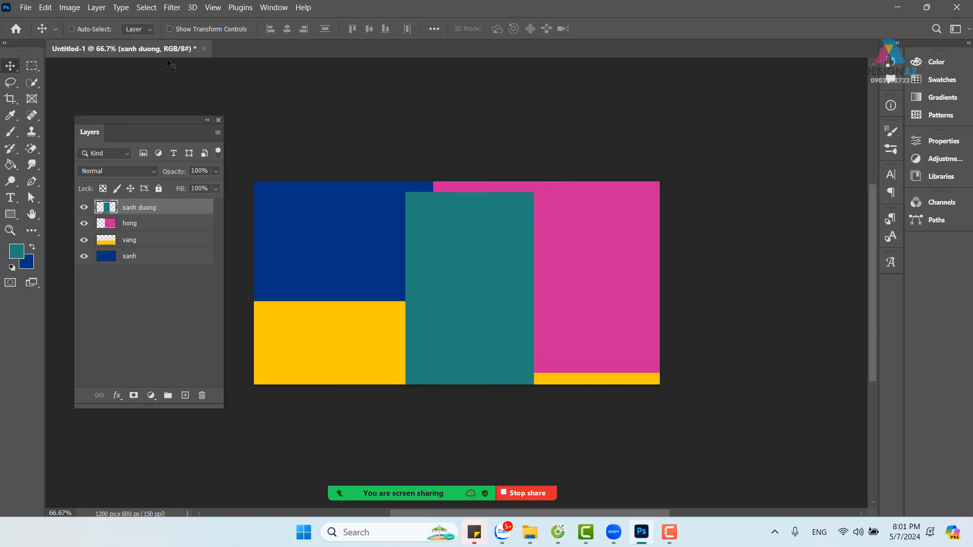
# Turn on Show Transform Controls, scale the upright "xanh duong" rectangle proportionally to about 76% from its upper edge, and apply it
pyautogui.click(171, 29)
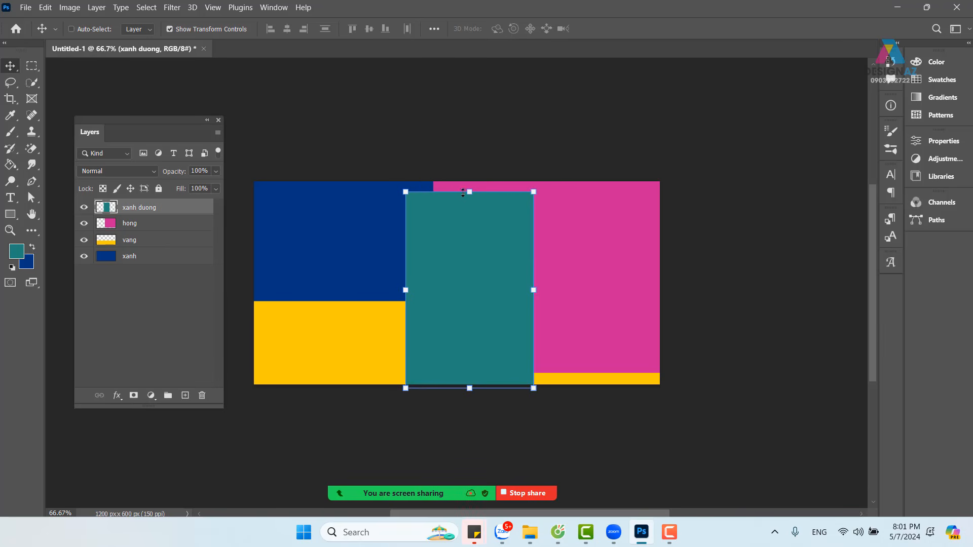
pyautogui.moveTo(471, 192); pyautogui.dragTo(464, 240)
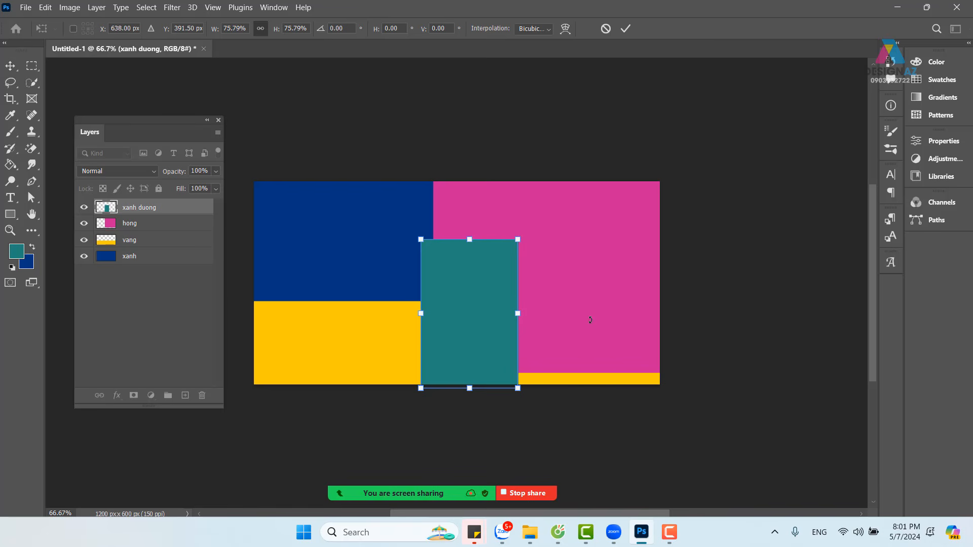
pyautogui.press('Return')
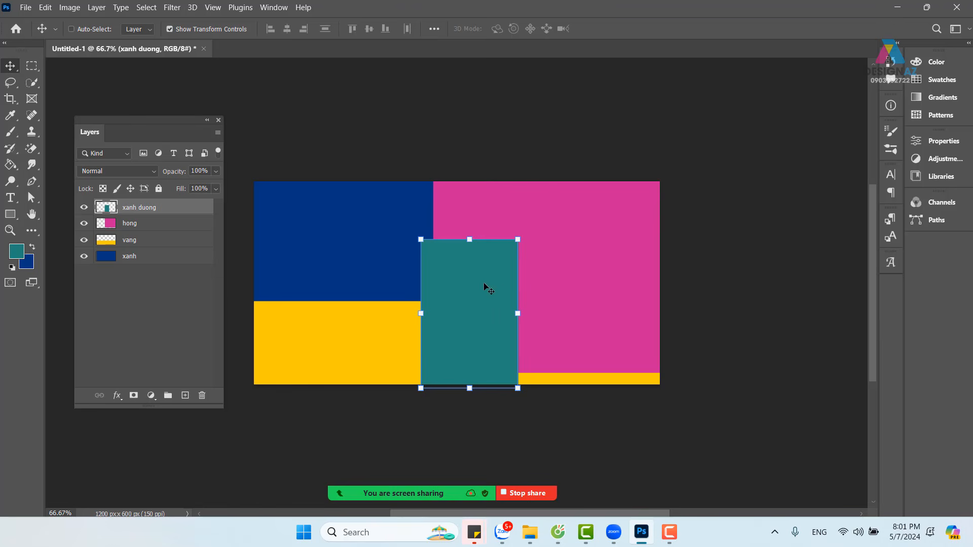
# Move the "xanh duong" rectangle slightly up and left, then hide its transform controls and move it slightly down
pyautogui.moveTo(484, 286); pyautogui.dragTo(466, 271)
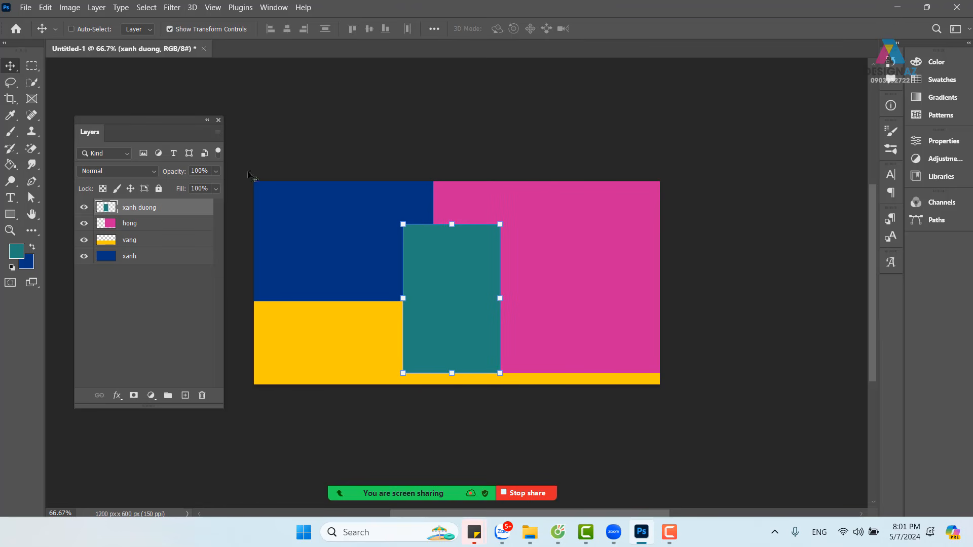
pyautogui.click(171, 29)
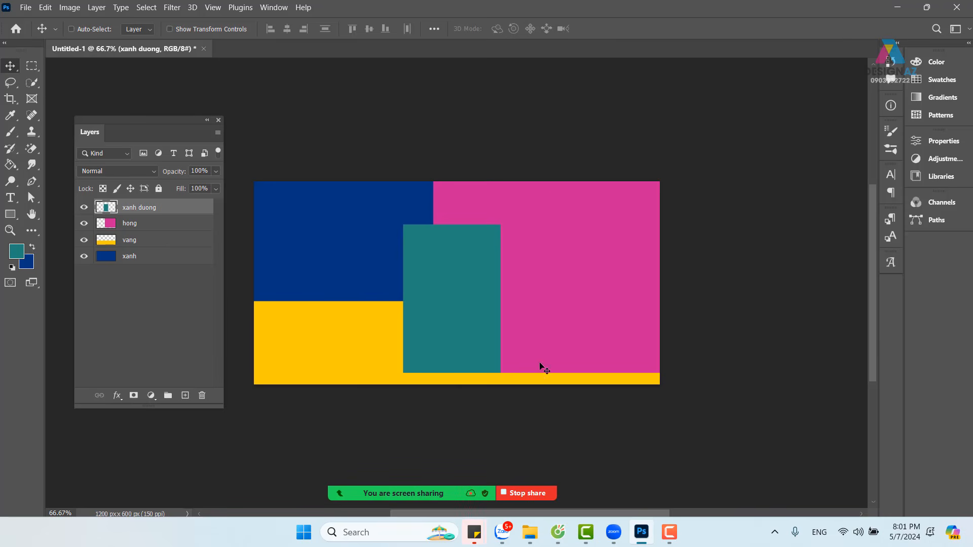
pyautogui.moveTo(465, 327); pyautogui.dragTo(466, 334)
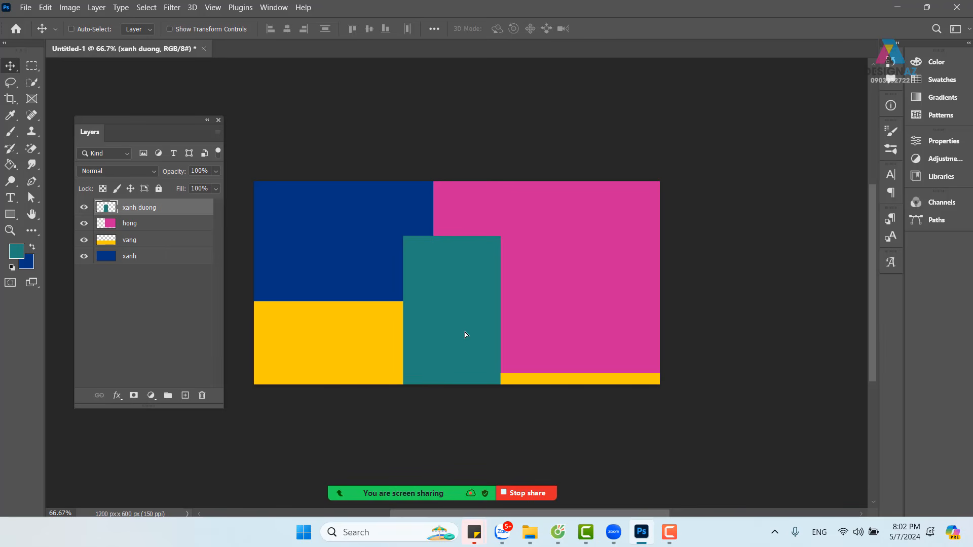
# Select the "xanh duong", "hong" and "xanh" layers one after another by picking their coloured areas on the canvas
pyautogui.rightClick(455, 262)
pyautogui.click(499, 269)
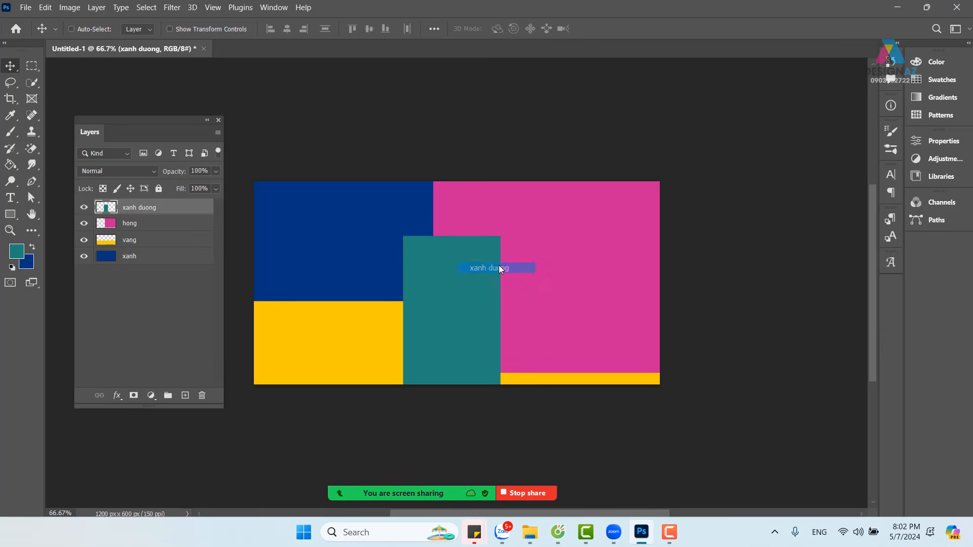
pyautogui.rightClick(611, 219)
pyautogui.click(628, 224)
pyautogui.rightClick(295, 216)
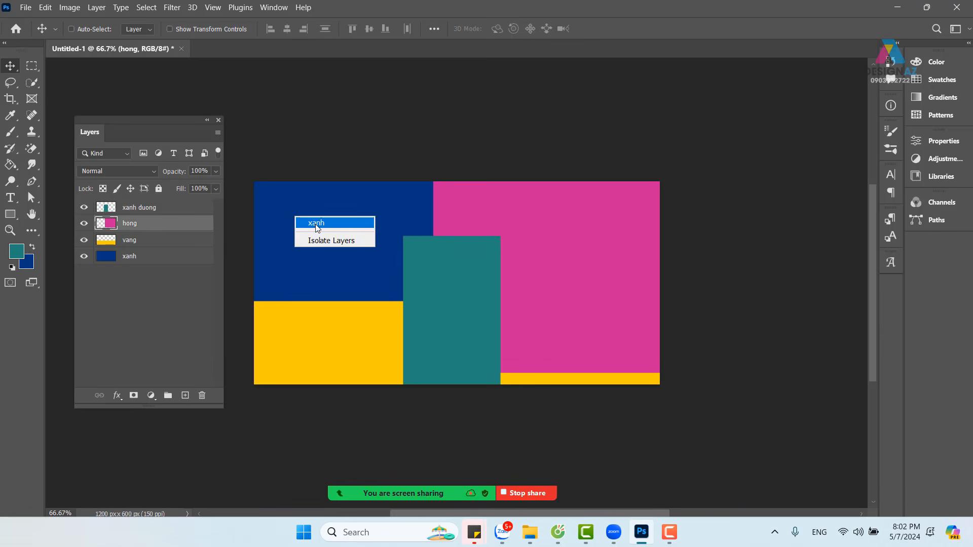
pyautogui.click(316, 224)
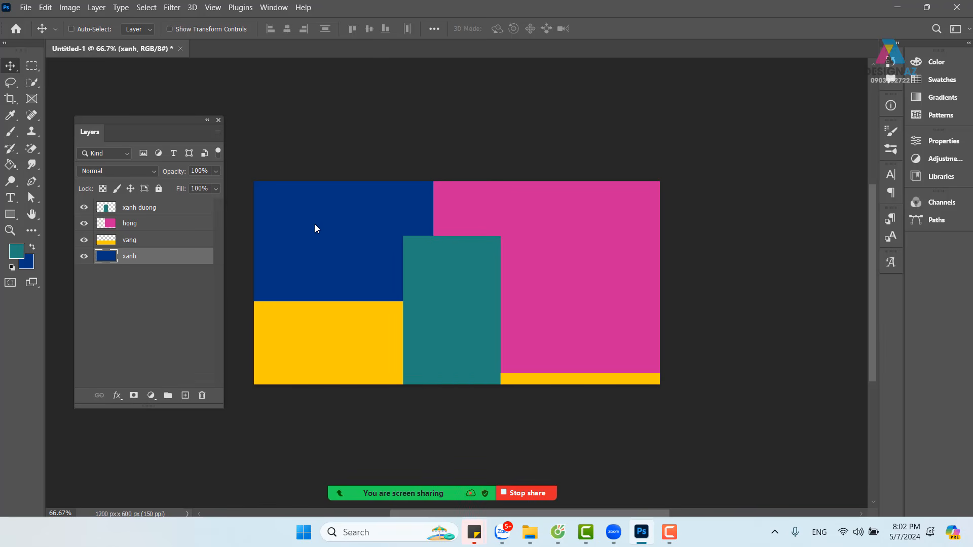
# Activate the Brush tool with white (ffffff) as foreground colour and a brush size of 12 px
pyautogui.click(18, 136)
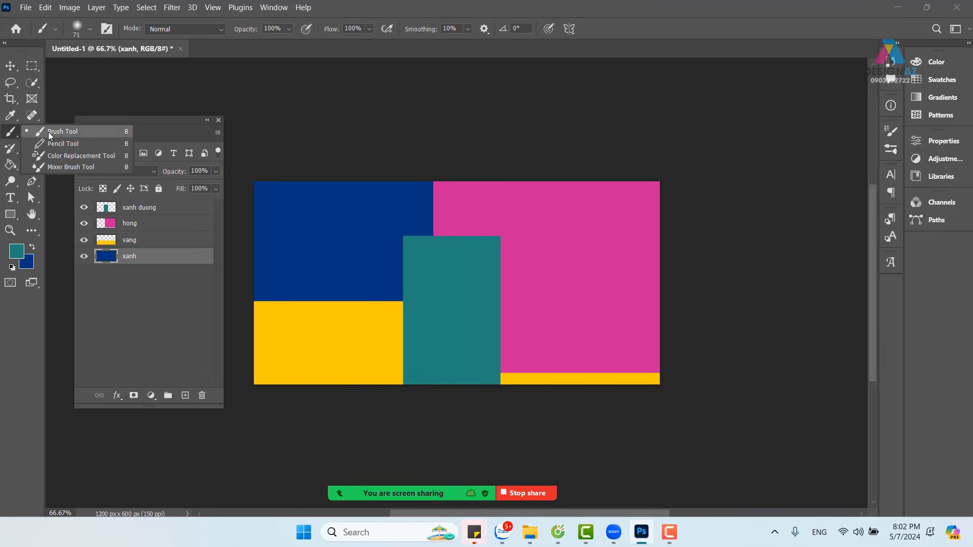
pyautogui.click(14, 255)
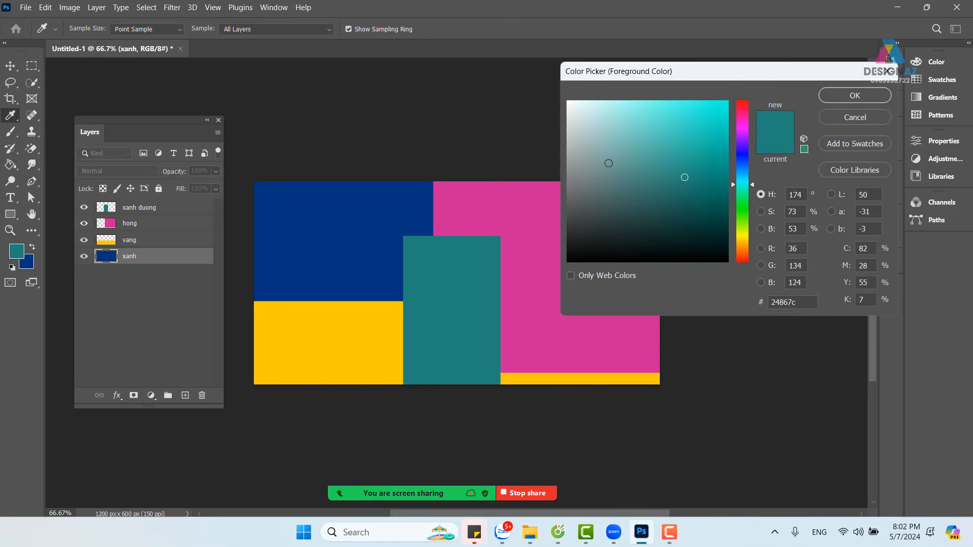
pyautogui.write('ffffff')
pyautogui.press('Return')
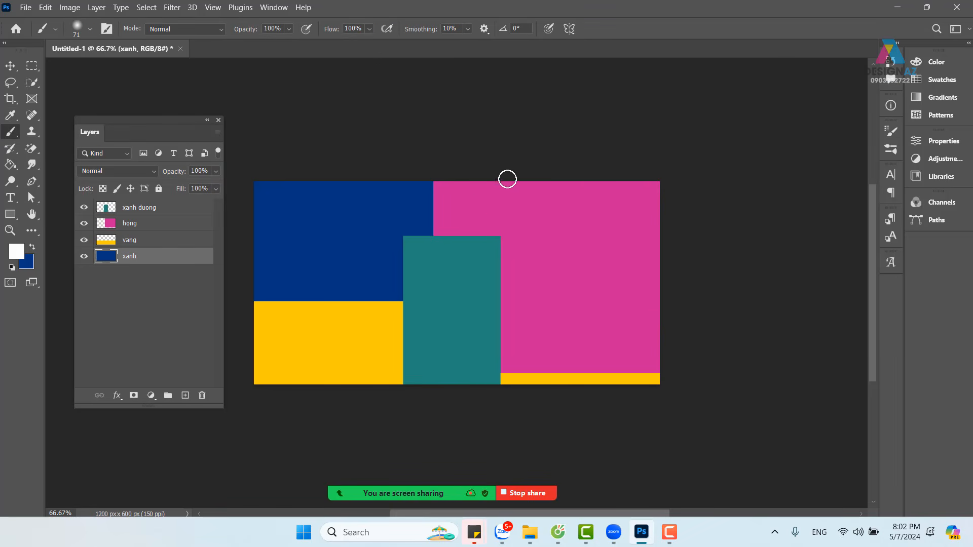
pyautogui.click(91, 29)
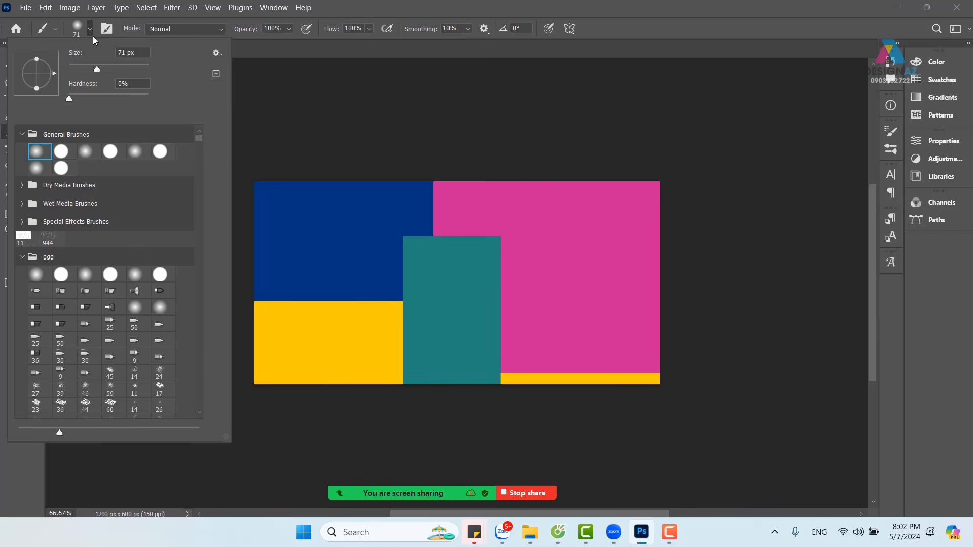
pyautogui.moveTo(77, 68); pyautogui.dragTo(74, 68)
pyautogui.click(661, 24)
# Paint an opening and a closing square bracket in white on the "xanh" layer, then undo both strokes
pyautogui.moveTo(363, 229)
pyautogui.mouseDown()
pyautogui.moveTo(334, 240)
pyautogui.moveTo(340, 271)
pyautogui.moveTo(367, 272)
pyautogui.mouseUp()
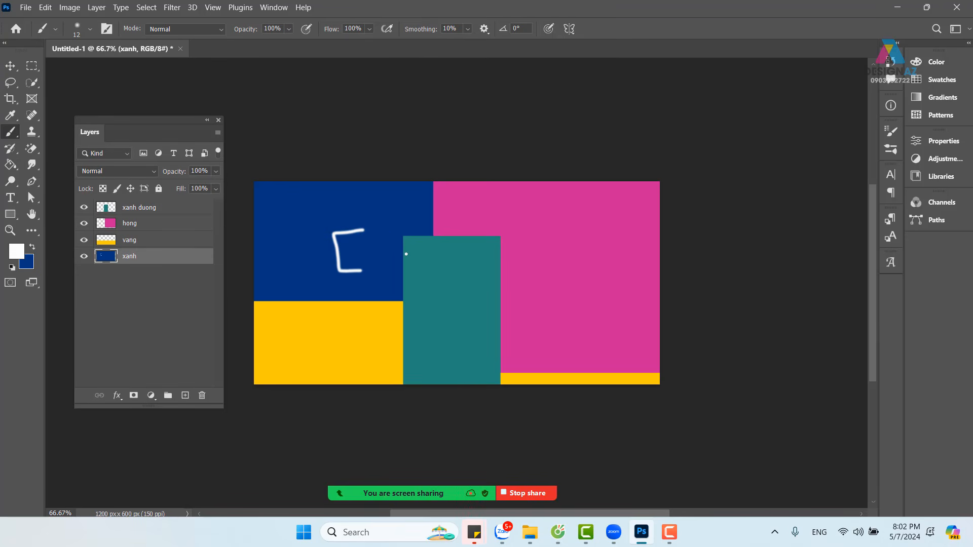
pyautogui.moveTo(393, 229)
pyautogui.mouseDown()
pyautogui.moveTo(434, 233)
pyautogui.moveTo(433, 276)
pyautogui.moveTo(396, 272)
pyautogui.mouseUp()
pyautogui.hotkey('ctrl', 'z')
pyautogui.hotkey('ctrl', 'z')
# Paint a wider-spaced pair of white square brackets on the blue area, then undo them
pyautogui.moveTo(293, 216)
pyautogui.mouseDown()
pyautogui.moveTo(277, 215)
pyautogui.moveTo(283, 258)
pyautogui.moveTo(299, 262)
pyautogui.mouseUp()
pyautogui.moveTo(338, 215)
pyautogui.mouseDown()
pyautogui.moveTo(358, 218)
pyautogui.moveTo(365, 252)
pyautogui.moveTo(349, 262)
pyautogui.mouseUp()
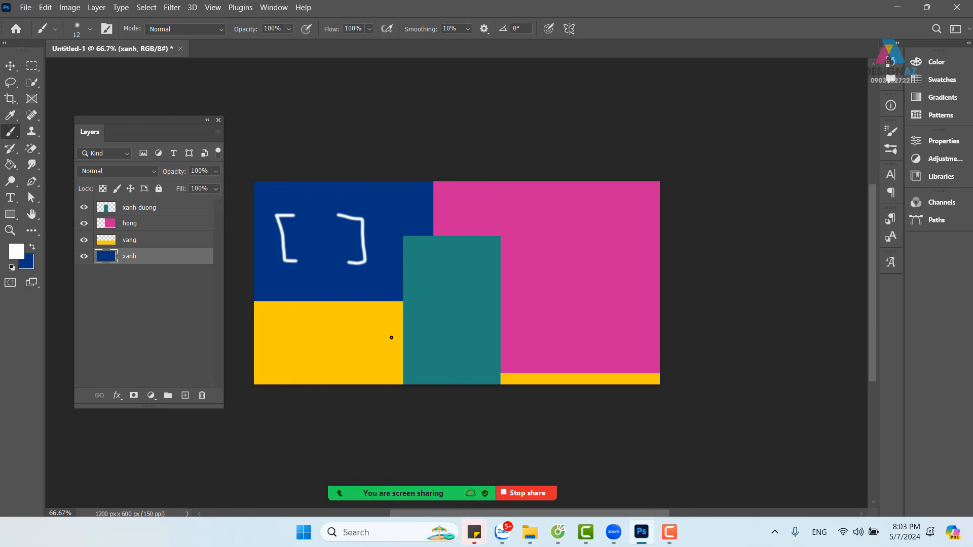
pyautogui.hotkey('ctrl', 'z')
pyautogui.hotkey('ctrl', 'z')
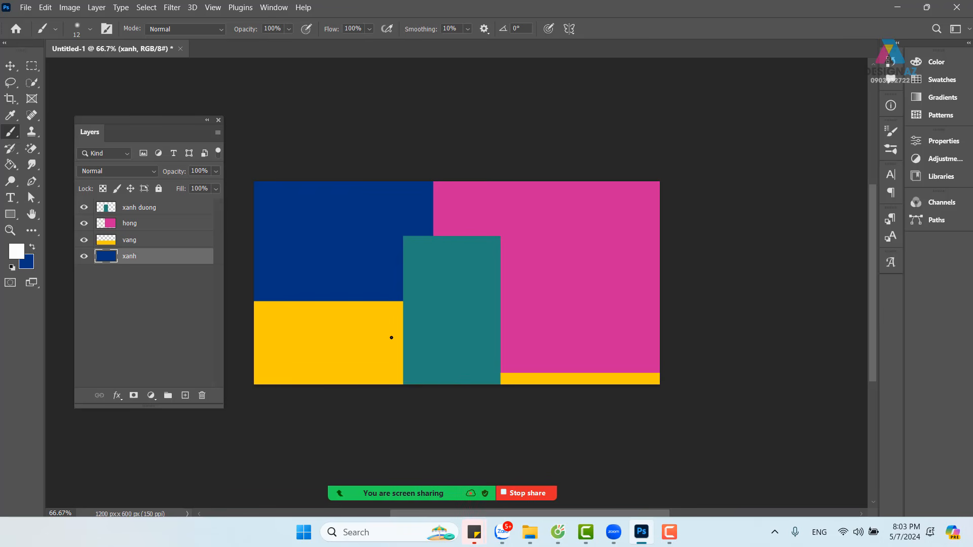
# Switch to the Move tool and select the "xanh" layer from its blue area on the canvas
pyautogui.click(10, 65)
pyautogui.rightClick(333, 257)
pyautogui.click(360, 261)
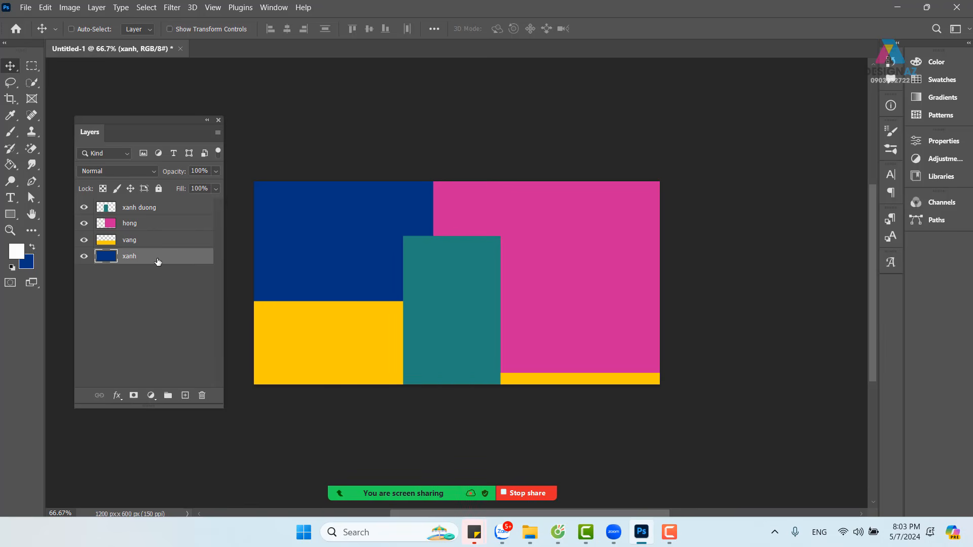
# Reorder the "xanh" layer above "vang" in the layer stack, then return it below "vang"
pyautogui.moveTo(160, 256)
pyautogui.mouseDown()
pyautogui.moveTo(162, 239)
pyautogui.moveTo(152, 267)
pyautogui.moveTo(149, 239)
pyautogui.moveTo(157, 254)
pyautogui.moveTo(156, 239)
pyautogui.mouseUp()
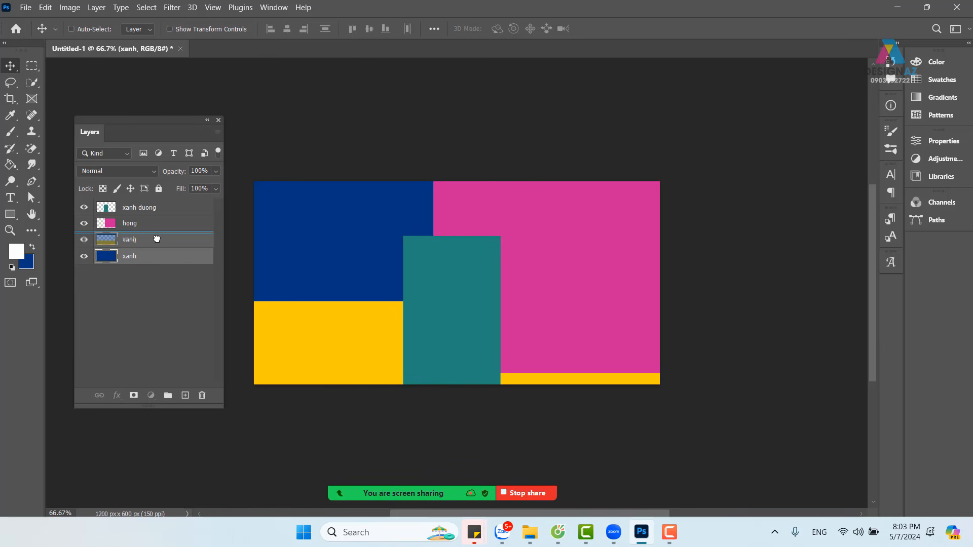
pyautogui.moveTo(157, 239); pyautogui.dragTo(163, 238)
pyautogui.moveTo(163, 238); pyautogui.dragTo(163, 263)
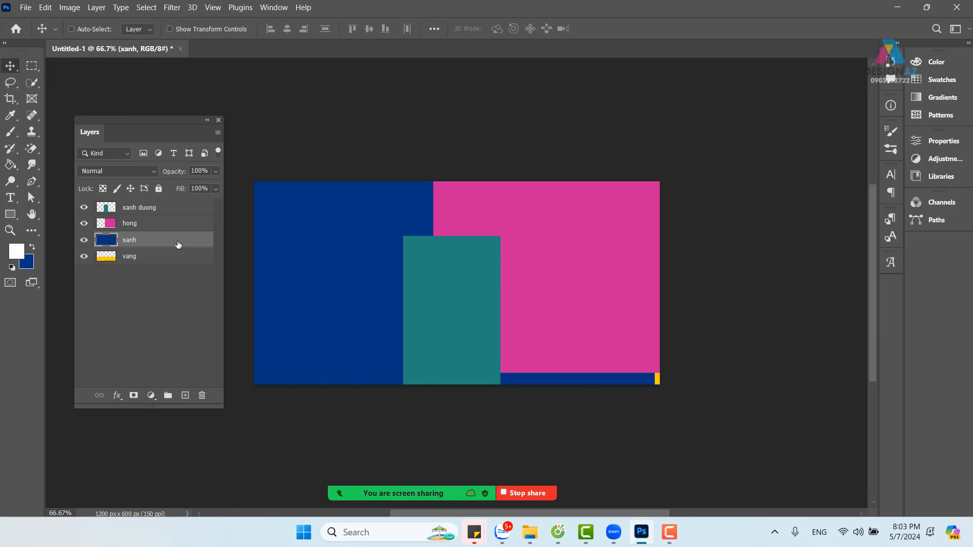
pyautogui.moveTo(175, 246)
pyautogui.mouseDown()
pyautogui.moveTo(182, 273)
pyautogui.moveTo(170, 238)
pyautogui.moveTo(175, 264)
pyautogui.mouseUp()
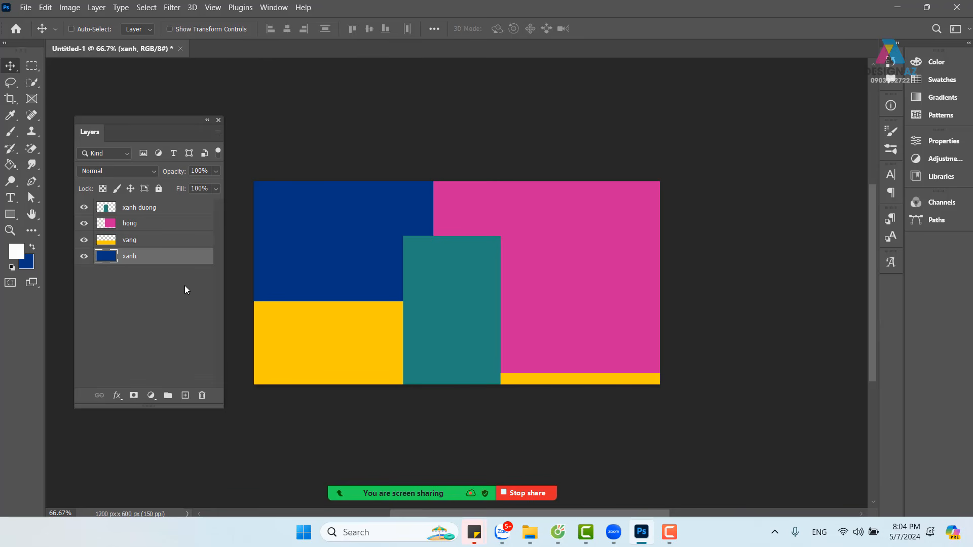
pyautogui.moveTo(180, 254)
pyautogui.mouseDown()
pyautogui.moveTo(157, 256)
pyautogui.moveTo(165, 219)
pyautogui.moveTo(200, 199)
pyautogui.moveTo(163, 223)
pyautogui.moveTo(191, 253)
pyautogui.moveTo(183, 264)
pyautogui.mouseUp()
# Bring the "xanh" layer forward one level at a time until it is above "xanh duong"
pyautogui.press('ctrl')
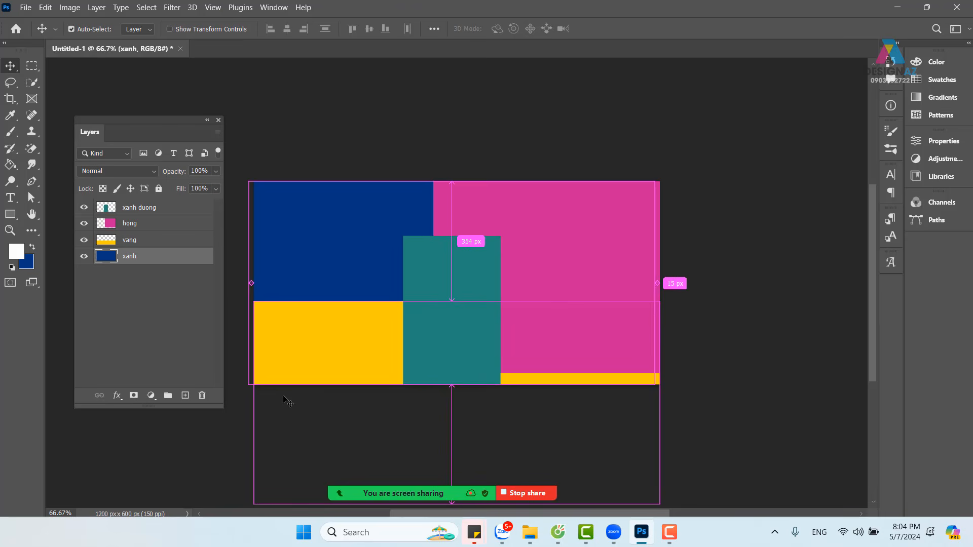
pyautogui.press('ctrl')
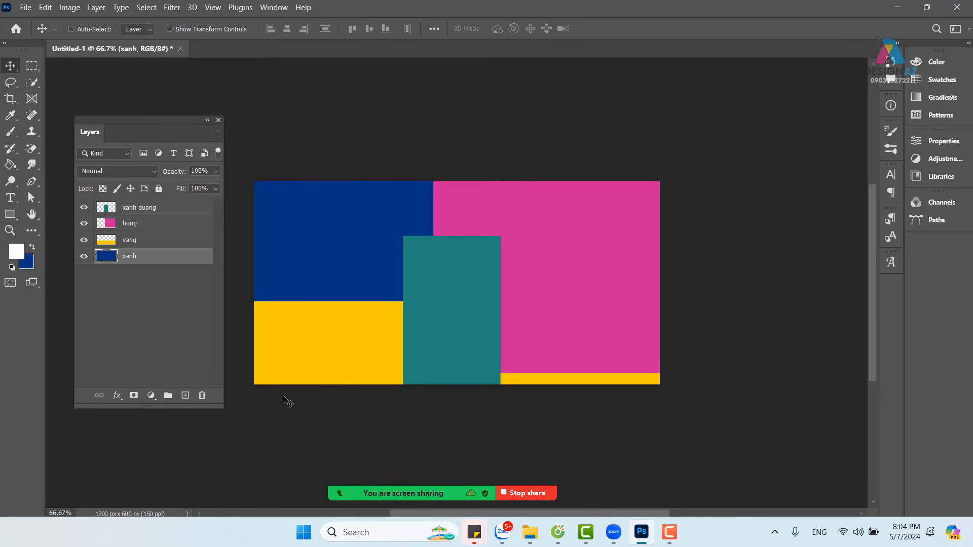
pyautogui.press('ctrl')
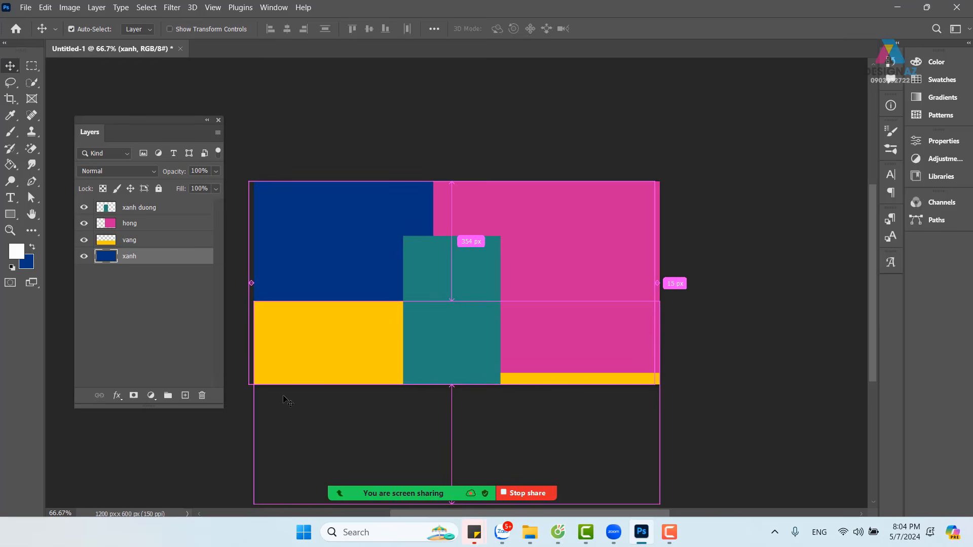
pyautogui.hotkey('ctrl', ']')
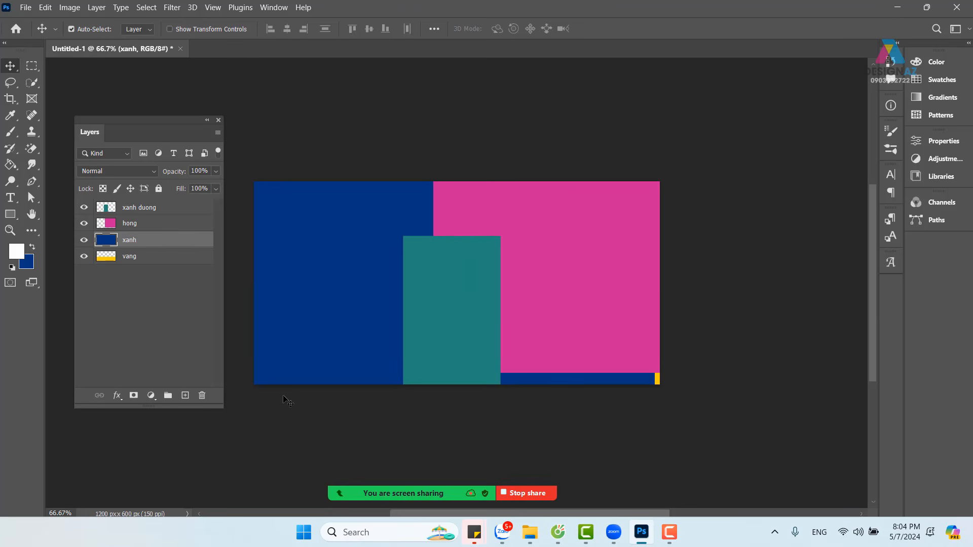
pyautogui.press('ctrl')
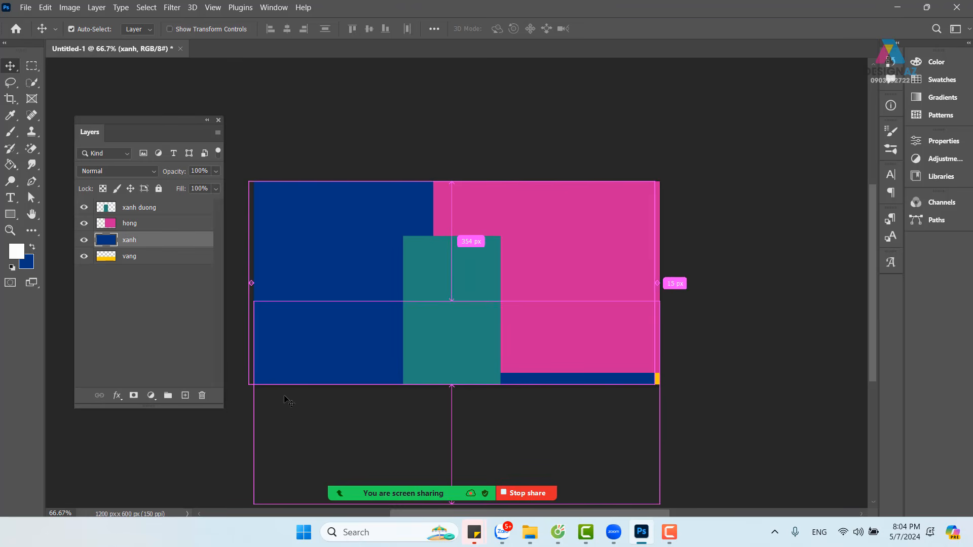
pyautogui.hotkey('ctrl', ']')
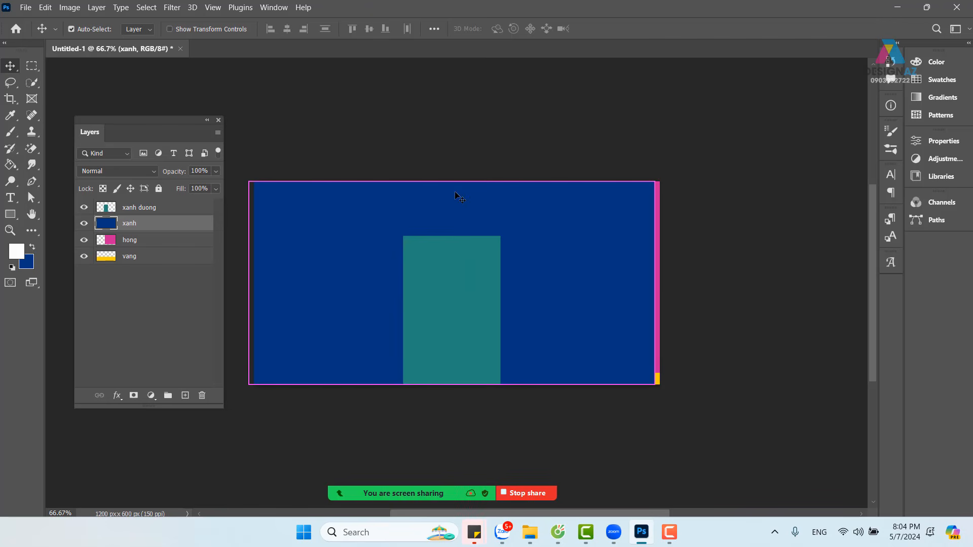
pyautogui.hotkey('ctrl', ']')
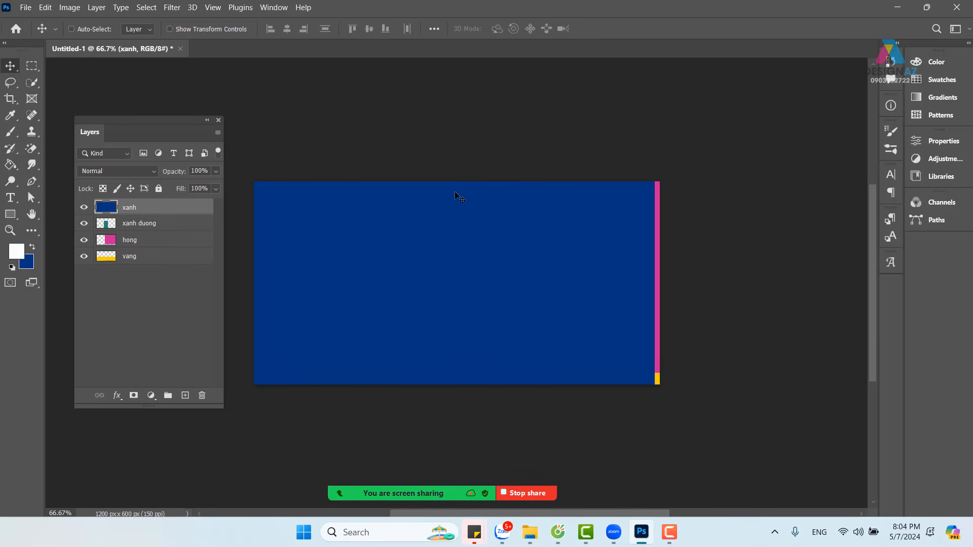
# Send the "xanh" layer backward one level at a time until it is below "vang"
pyautogui.press('ctrl')
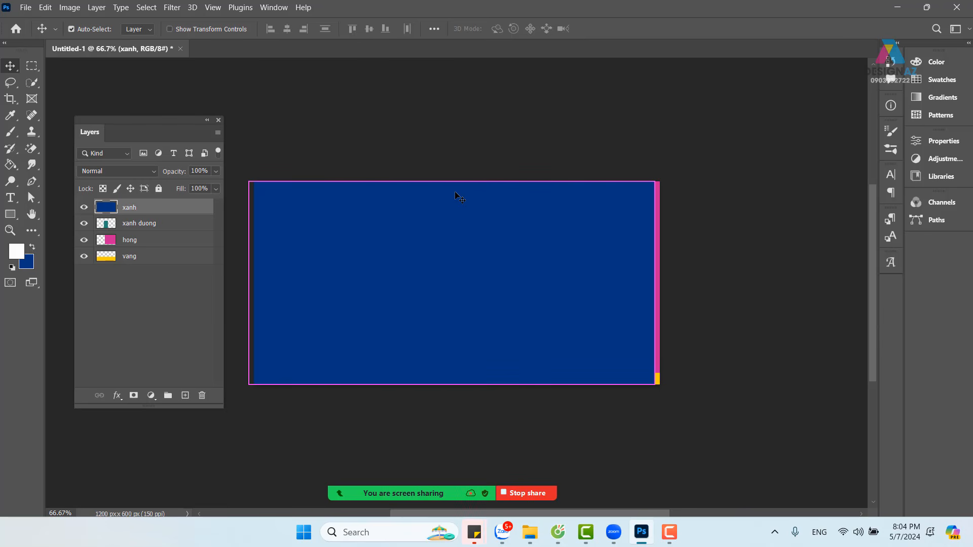
pyautogui.hotkey('ctrl', '[')
pyautogui.hotkey('ctrl', '[')
pyautogui.hotkey('ctrl', '[')
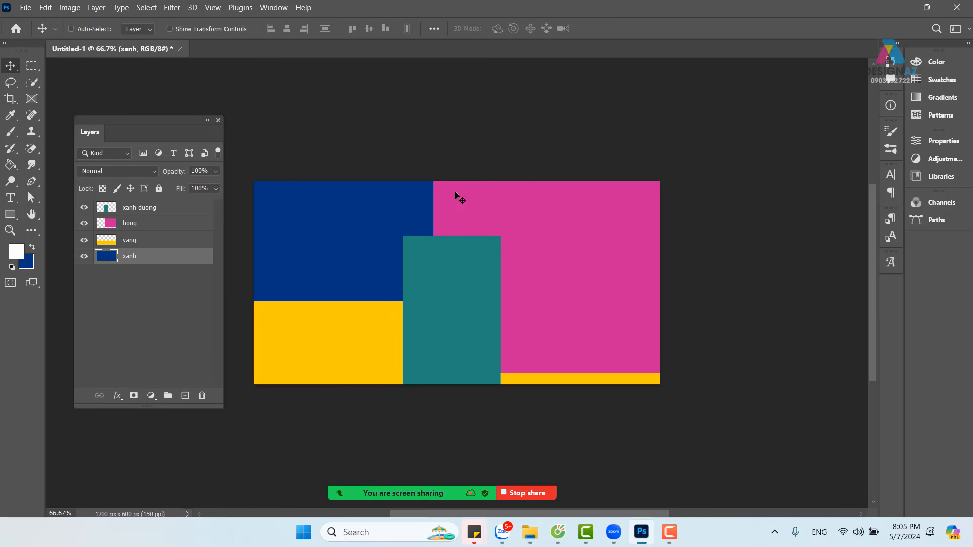
# Bring the "xanh" layer straight to the front of the stack, then send it straight to the back
pyautogui.press('ctrl')
pyautogui.hotkey('ctrl', 'shift', ']')
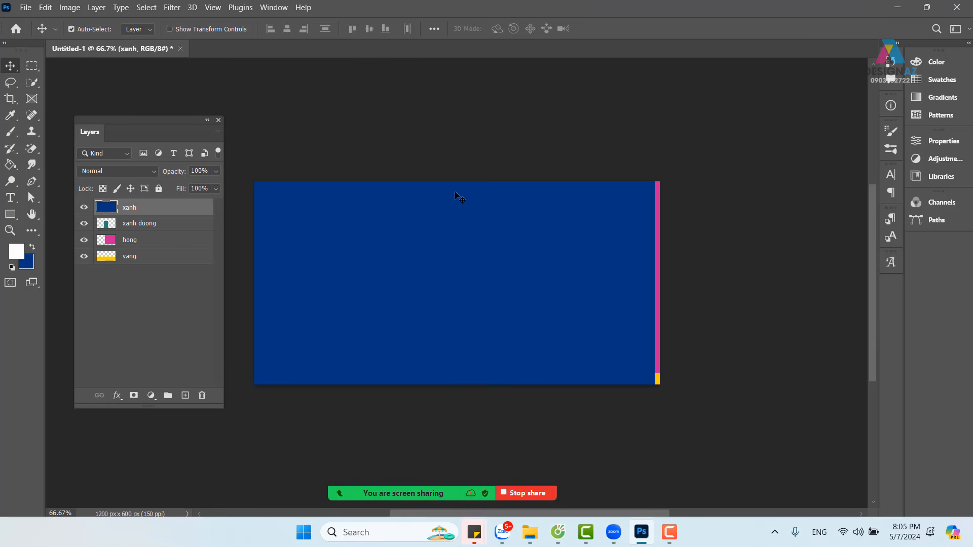
pyautogui.hotkey('ctrl', 'shift', '[')
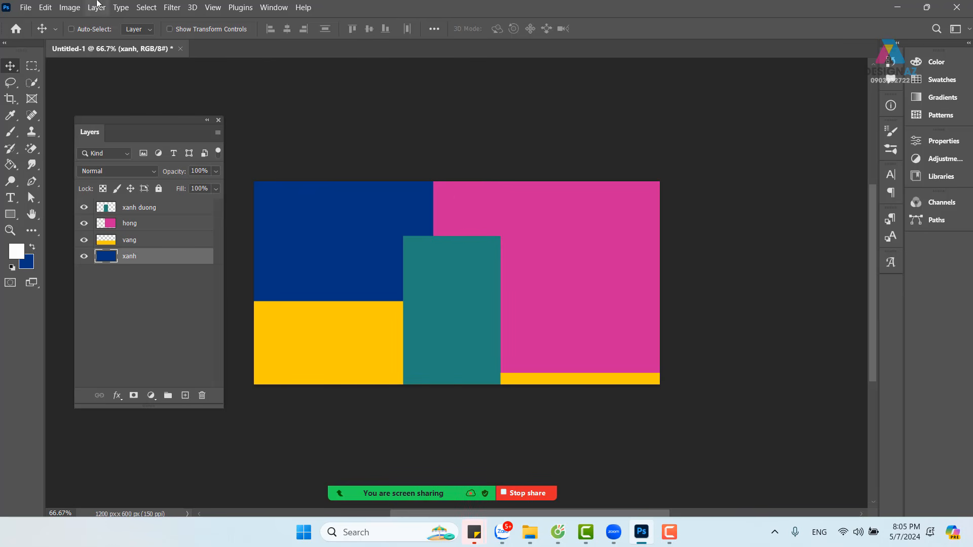
pyautogui.click(27, 8)
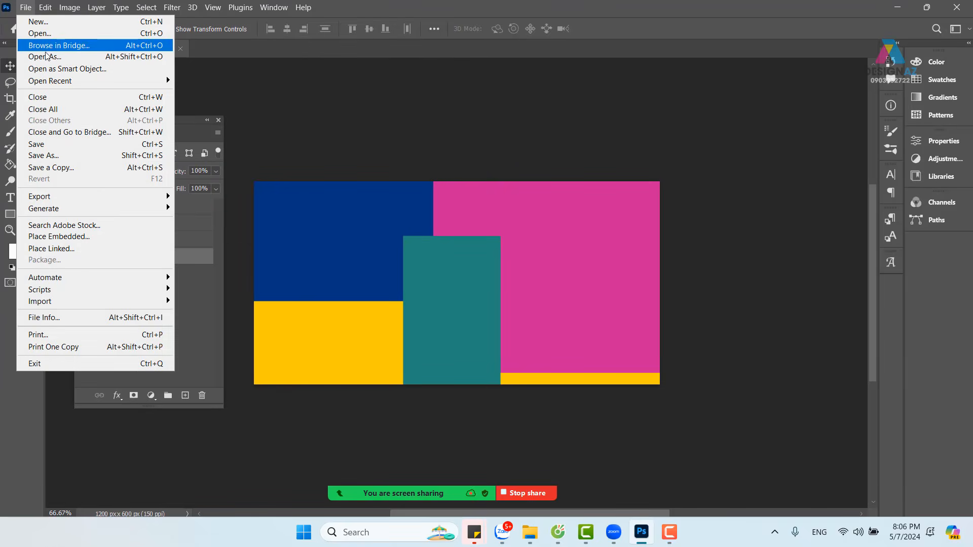
pyautogui.click(67, 144)
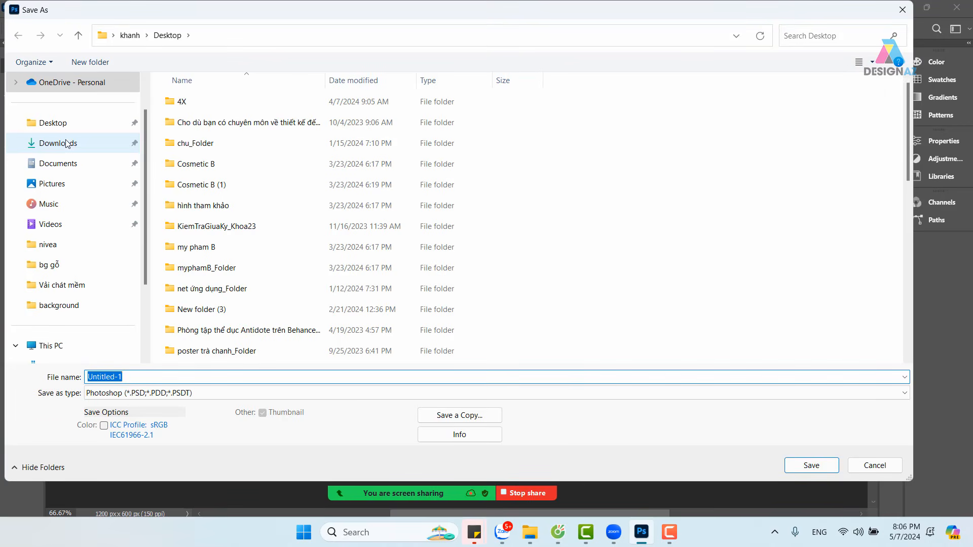
pyautogui.press('Escape')
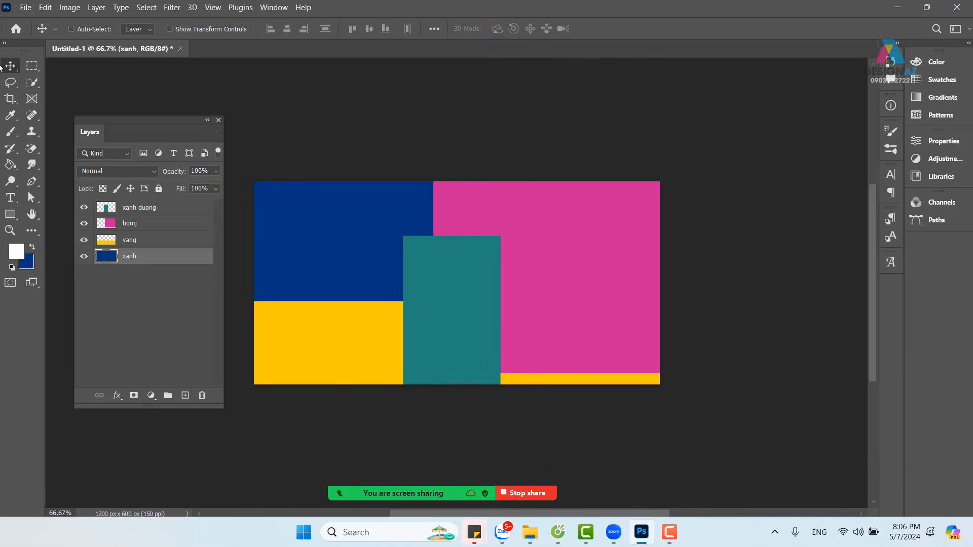
# Save the document to the Desktop as "bt 1 photoshop" in Photoshop (PSD) format with Maximize Compatibility on
pyautogui.click(25, 8)
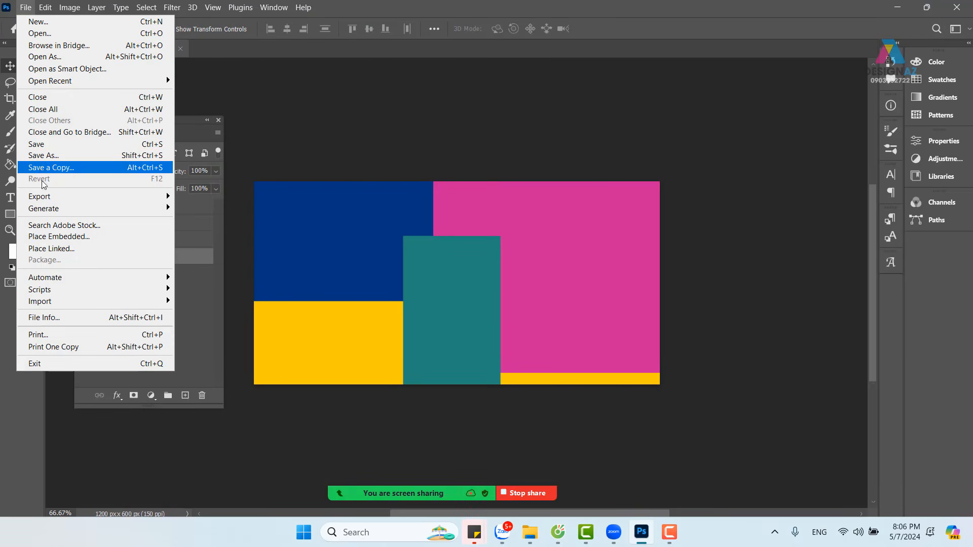
pyautogui.click(85, 145)
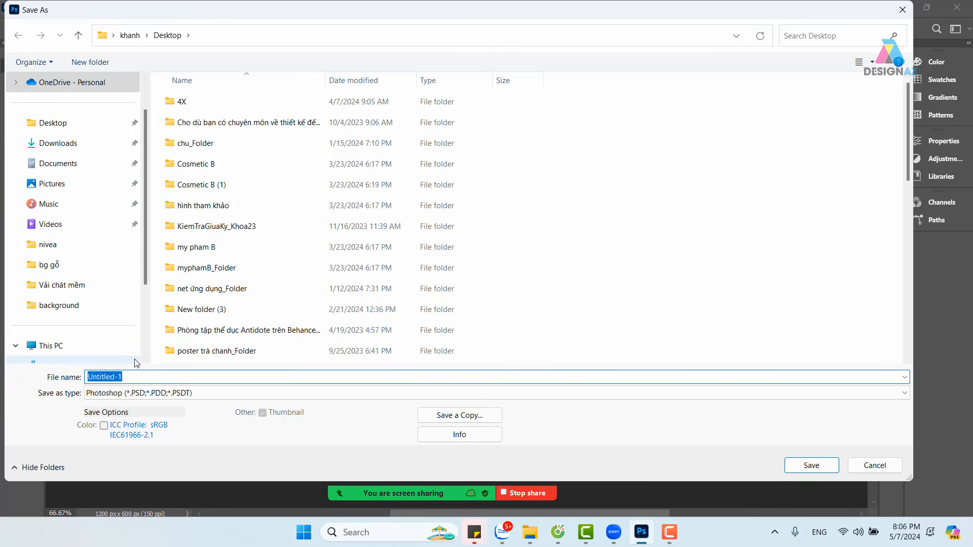
pyautogui.press('BackSpace')
pyautogui.write('bt')
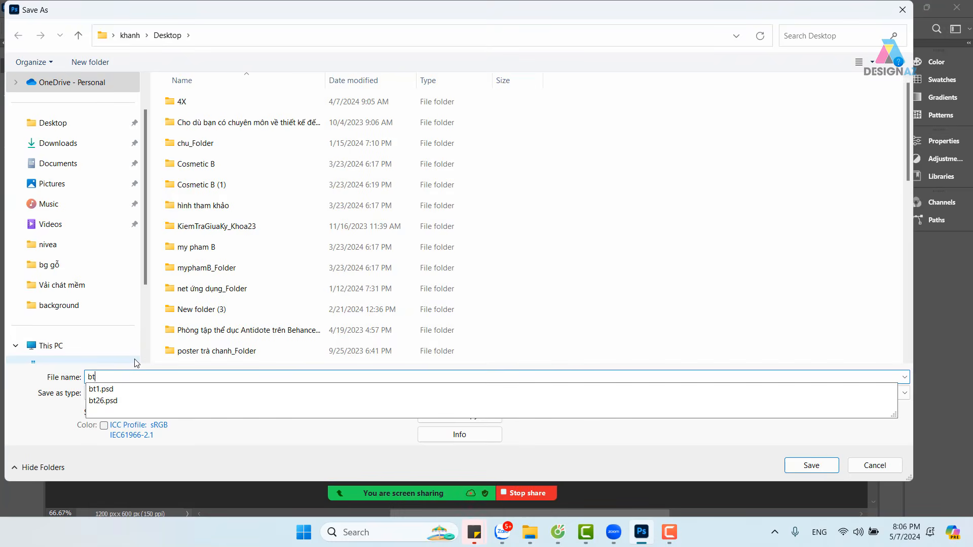
pyautogui.write(' 1')
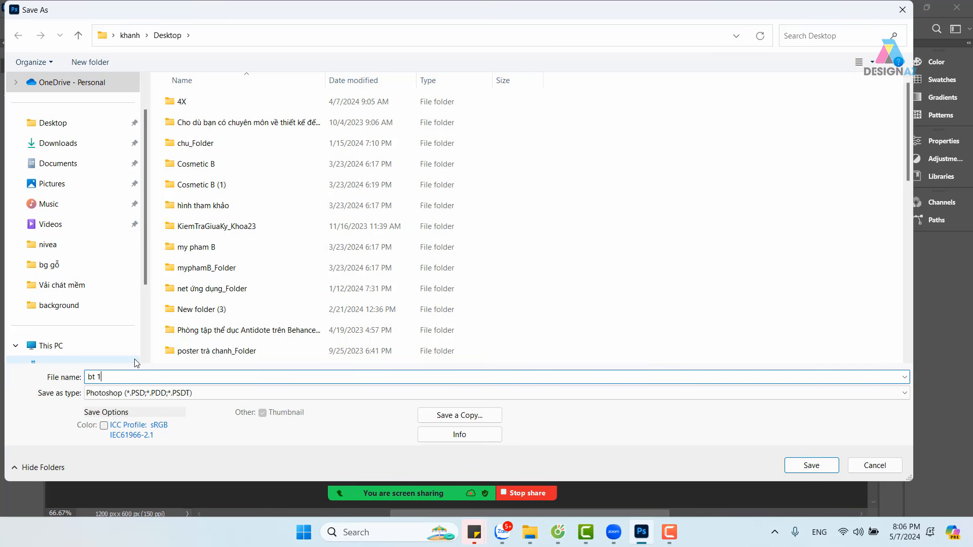
pyautogui.write(' phô')
pyautogui.write('toshop')
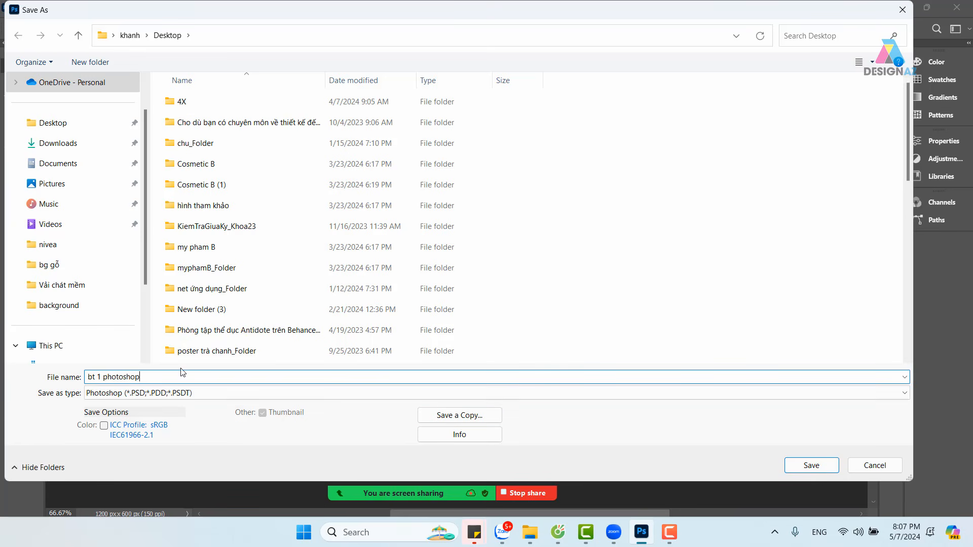
pyautogui.click(812, 466)
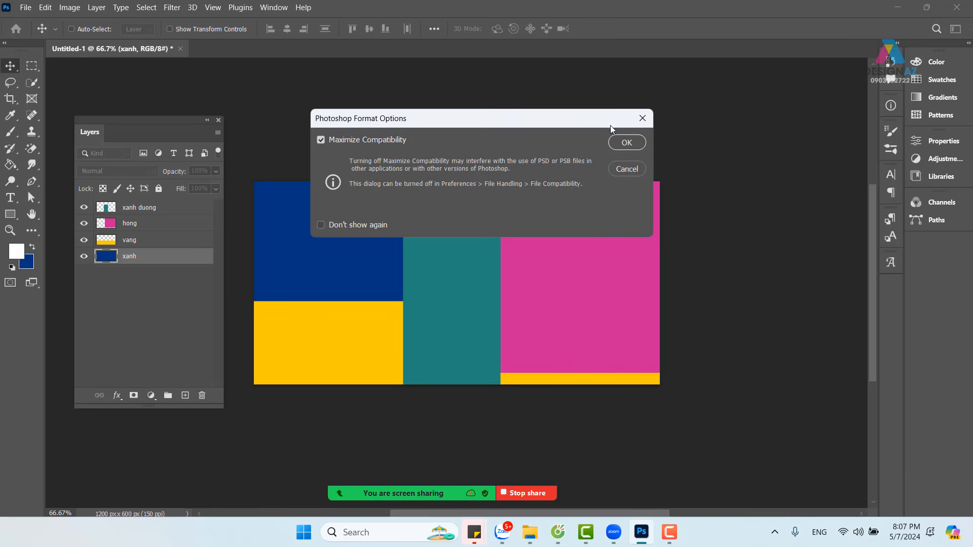
pyautogui.click(627, 142)
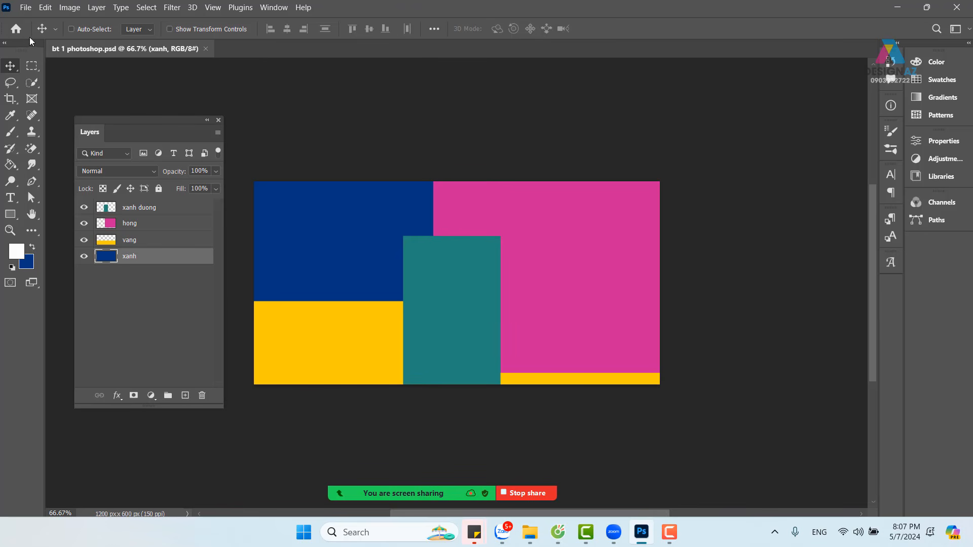
pyautogui.click(26, 7)
pyautogui.click(472, 145)
pyautogui.click(25, 7)
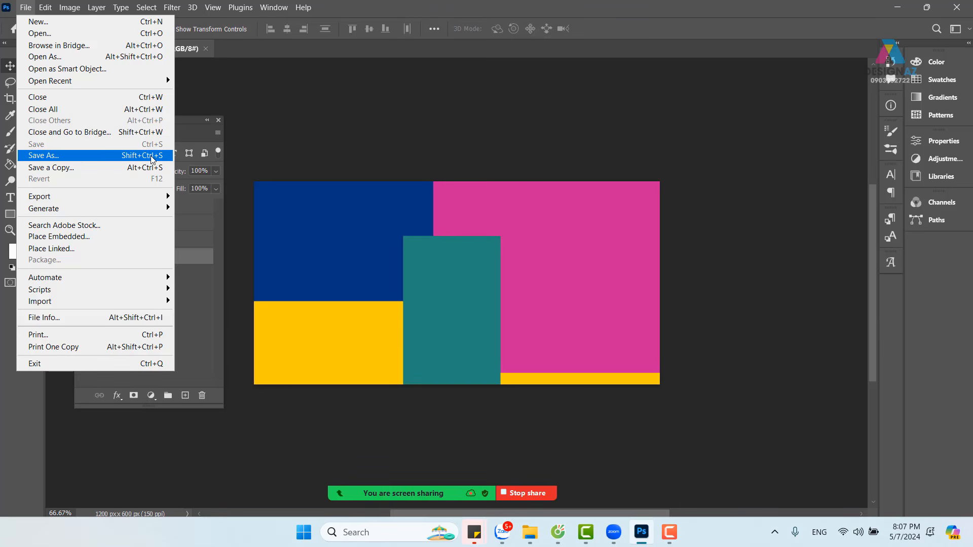
pyautogui.click(45, 155)
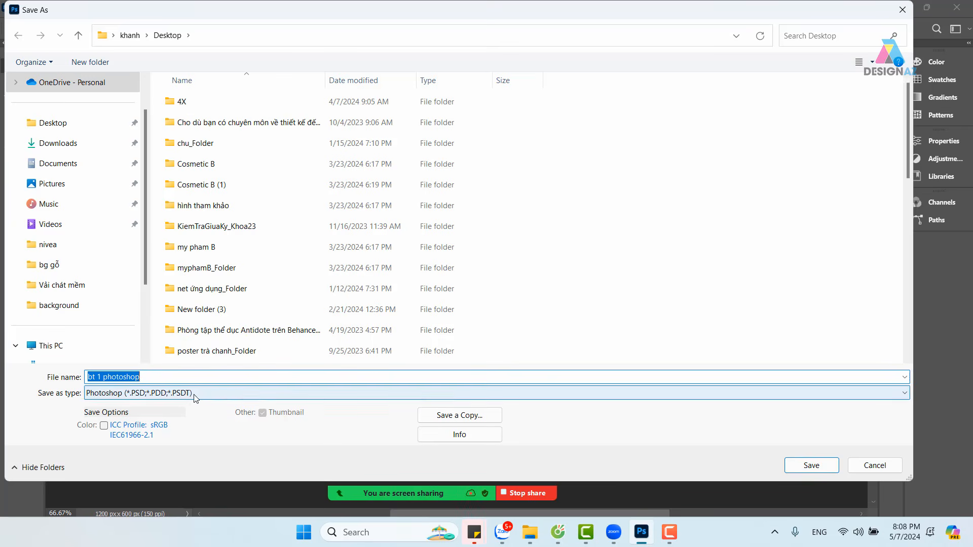
pyautogui.click(459, 415)
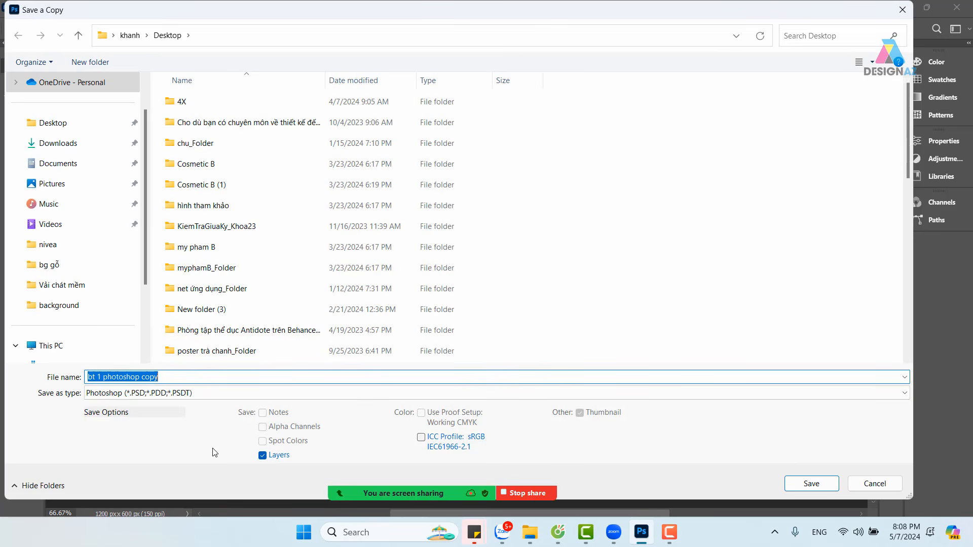
pyautogui.click(221, 395)
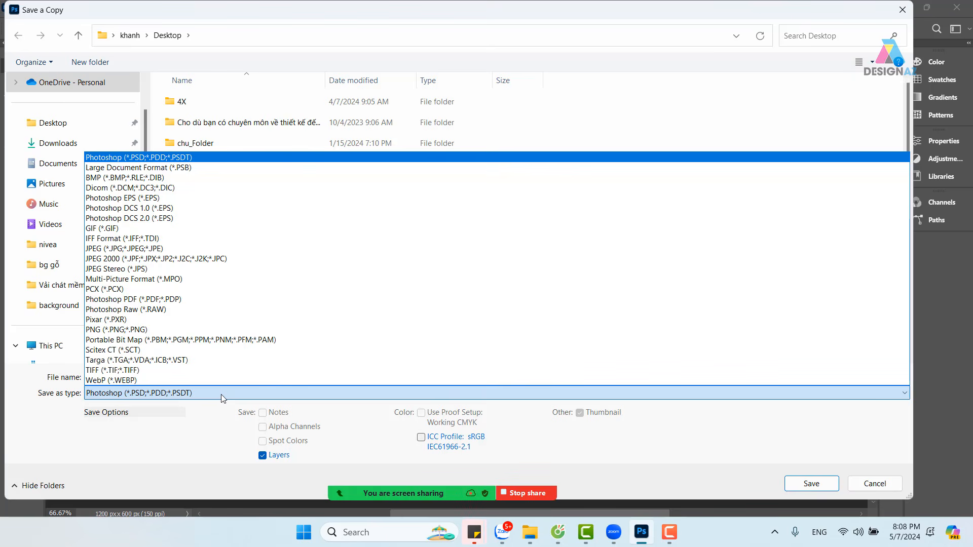
pyautogui.press('j')
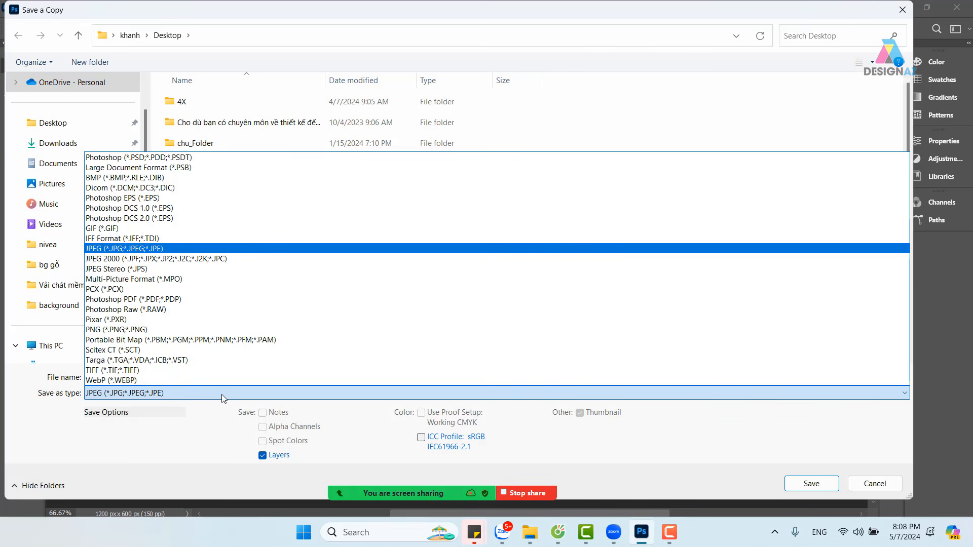
pyautogui.click(883, 491)
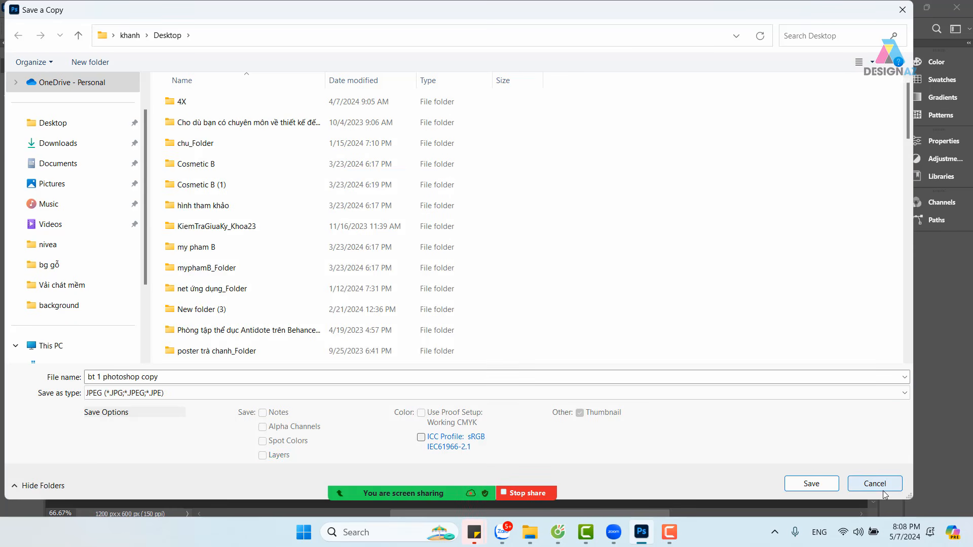
pyautogui.click(881, 487)
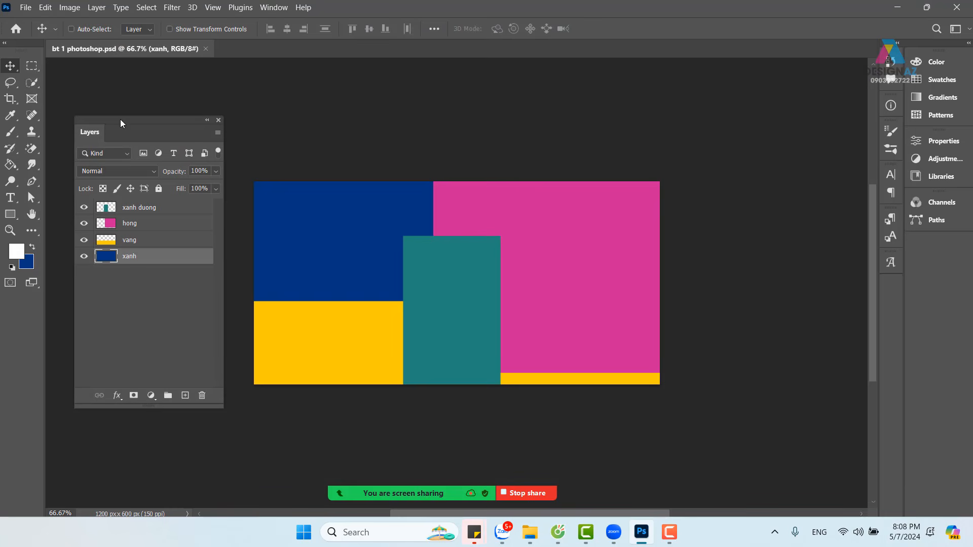
# Save a JPEG copy of the document to the Desktop as "bt 1 photoshop copy"
pyautogui.click(27, 7)
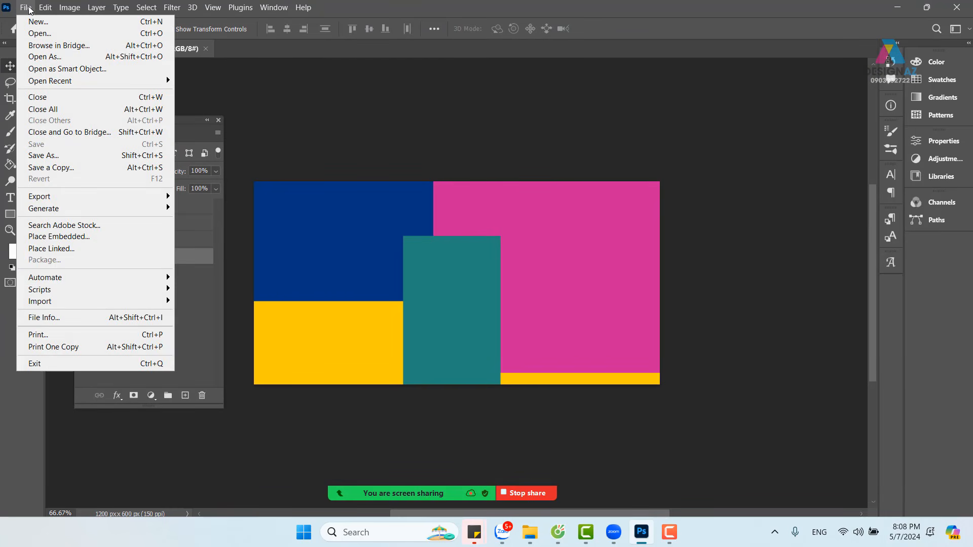
pyautogui.click(76, 155)
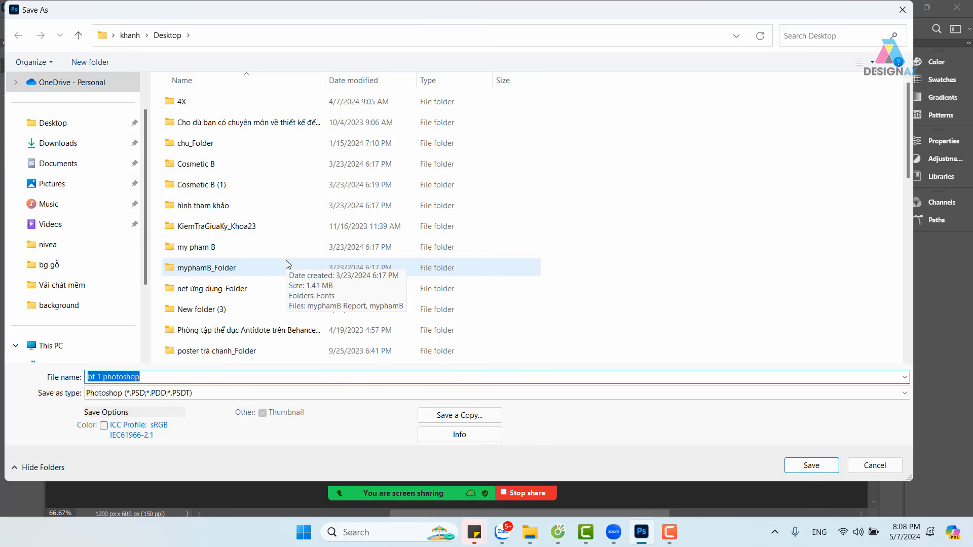
pyautogui.click(463, 417)
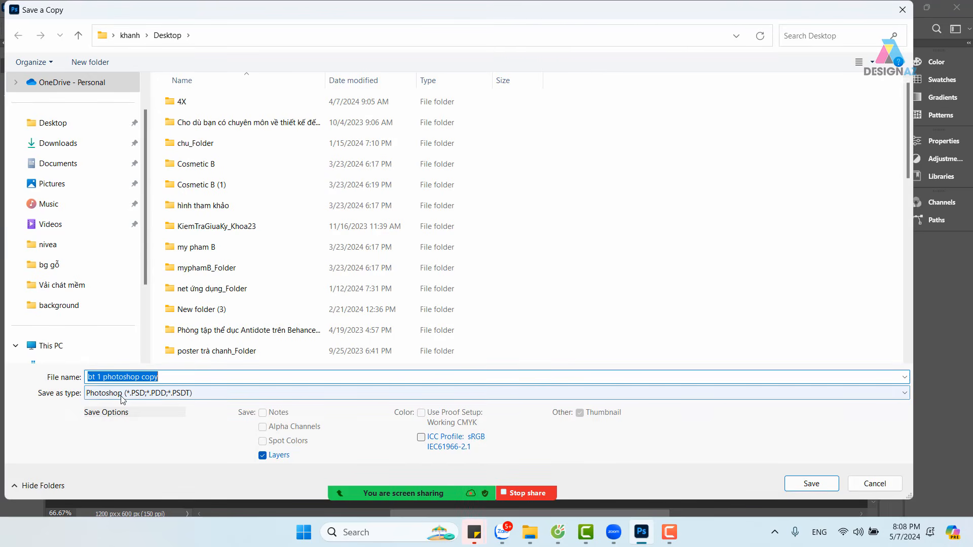
pyautogui.click(242, 396)
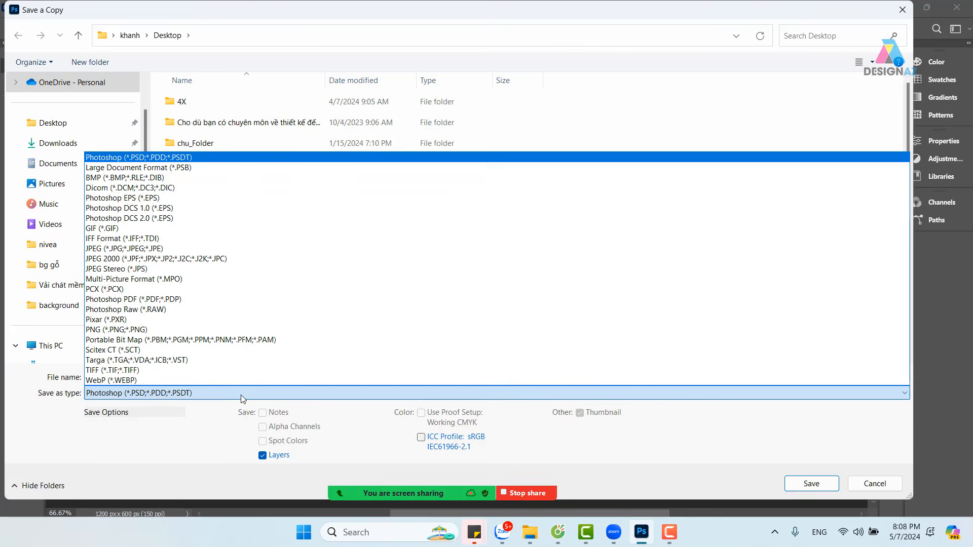
pyautogui.press('j')
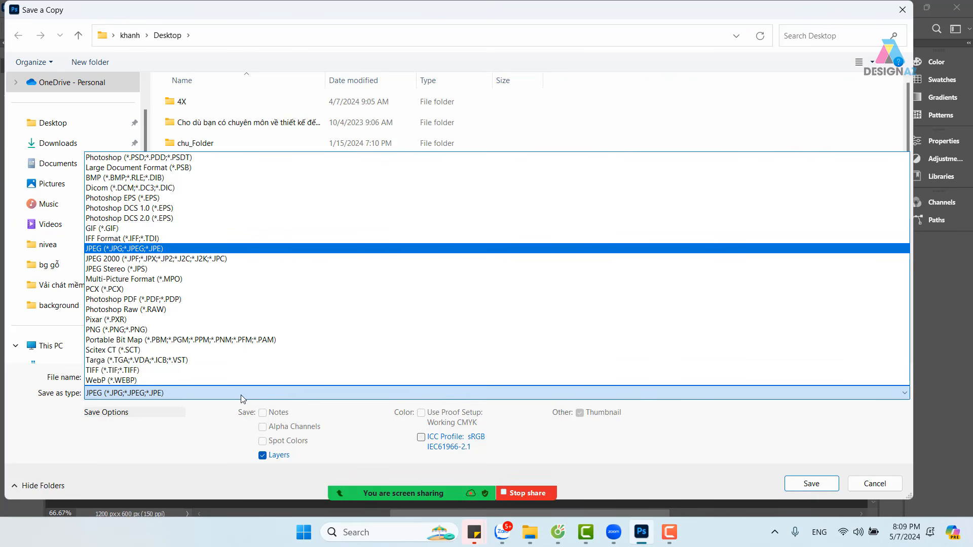
pyautogui.click(191, 248)
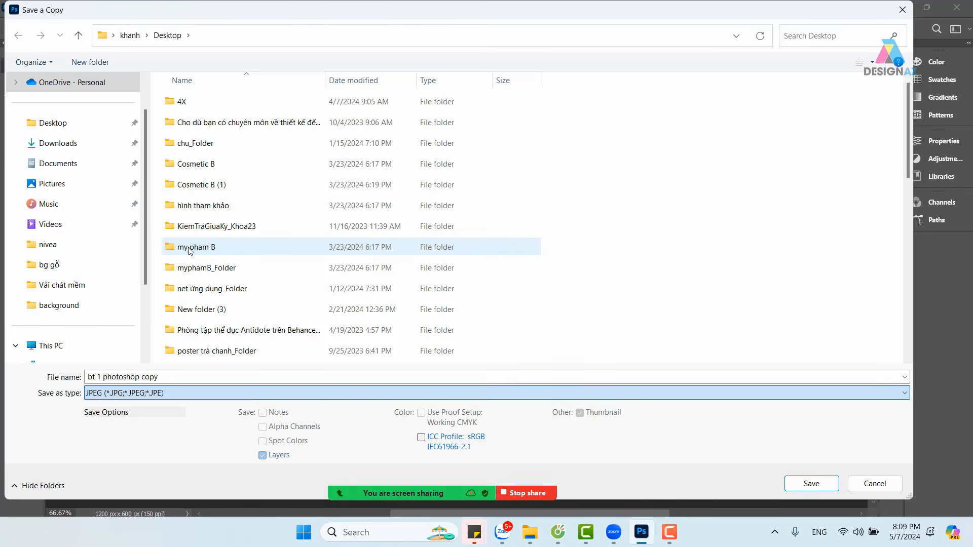
pyautogui.click(814, 486)
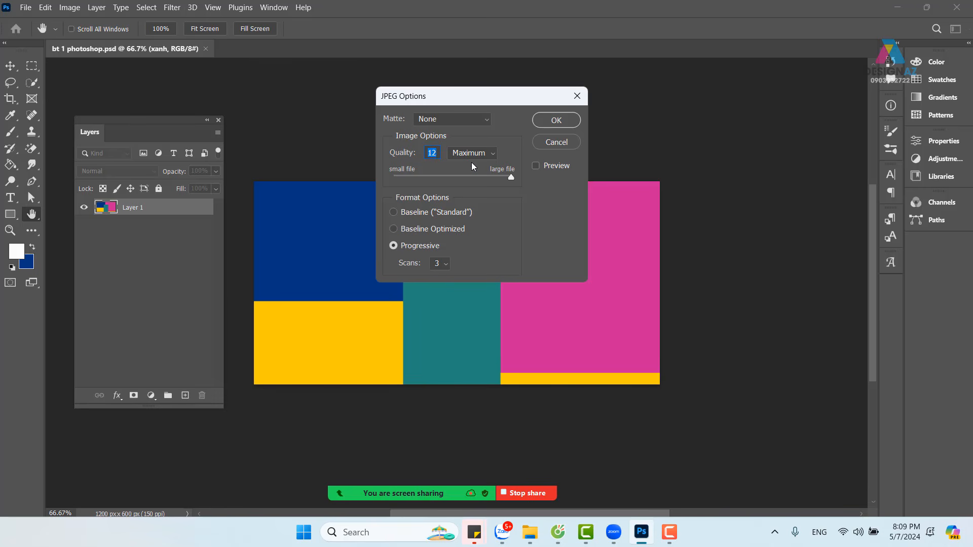
# Try low and intermediate JPEG quality levels, return the quality to 12 (Maximum), and accept the JPEG options
pyautogui.click(494, 153)
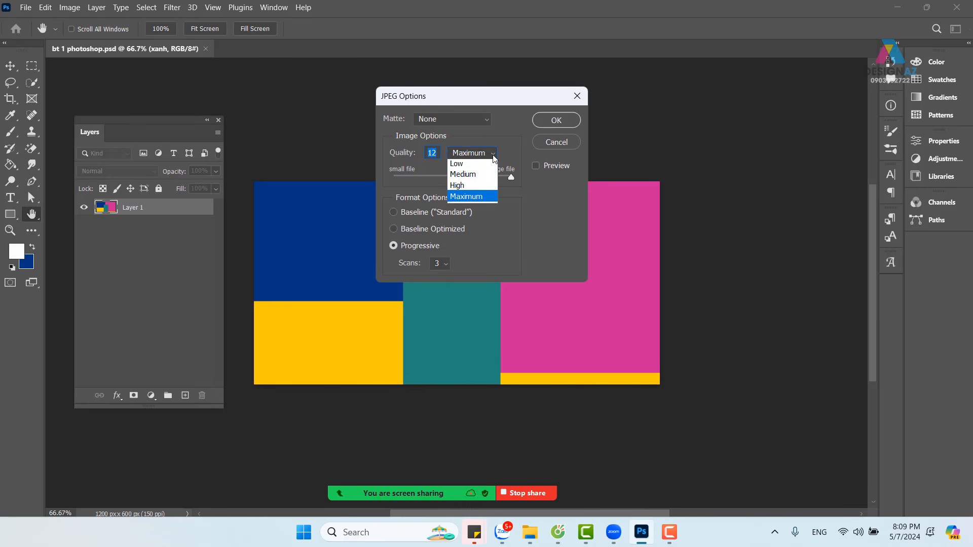
pyautogui.click(474, 202)
pyautogui.moveTo(510, 177); pyautogui.dragTo(316, 187)
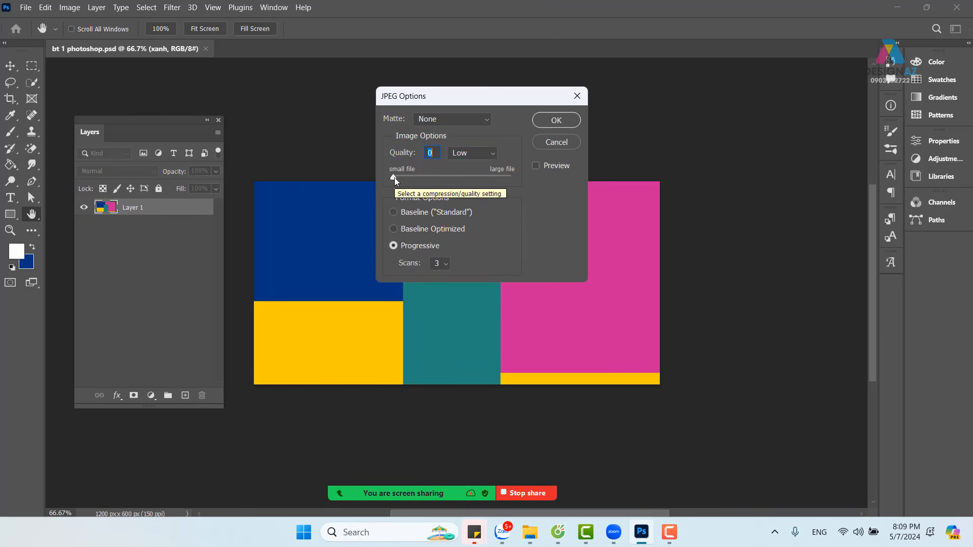
pyautogui.moveTo(394, 177); pyautogui.dragTo(534, 182)
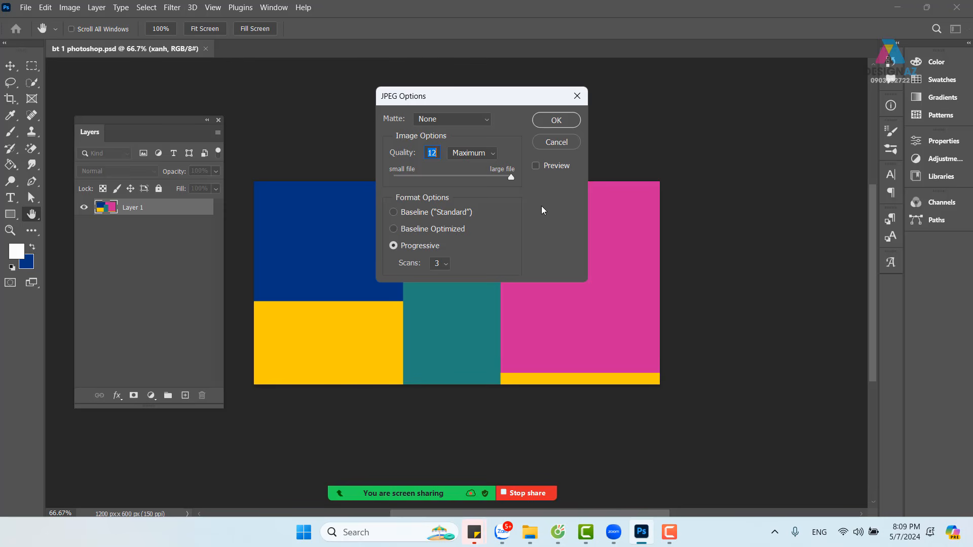
pyautogui.moveTo(510, 178); pyautogui.dragTo(463, 177)
pyautogui.moveTo(464, 178); pyautogui.dragTo(551, 180)
pyautogui.click(564, 122)
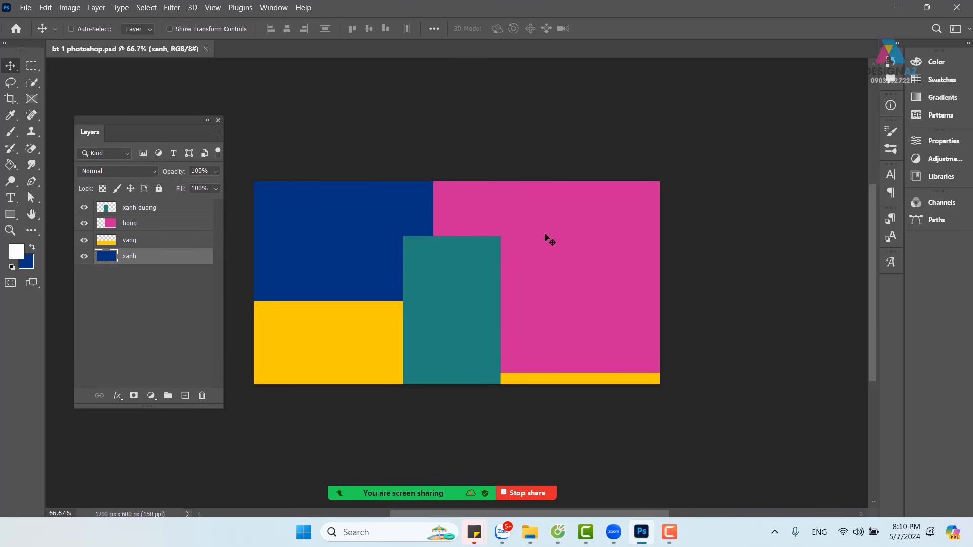
# Close the document and move the floating Layers panel clear of the recent files
pyautogui.click(24, 10)
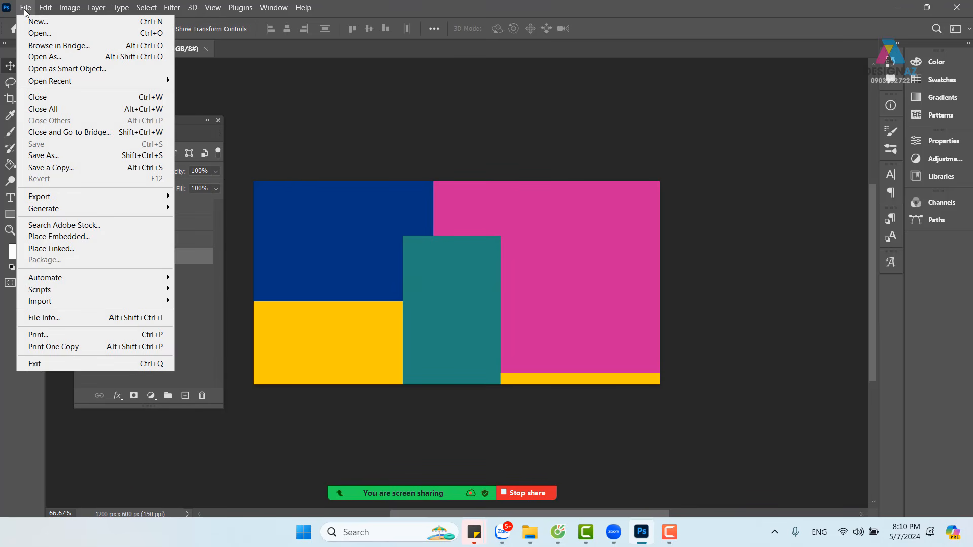
pyautogui.click(265, 75)
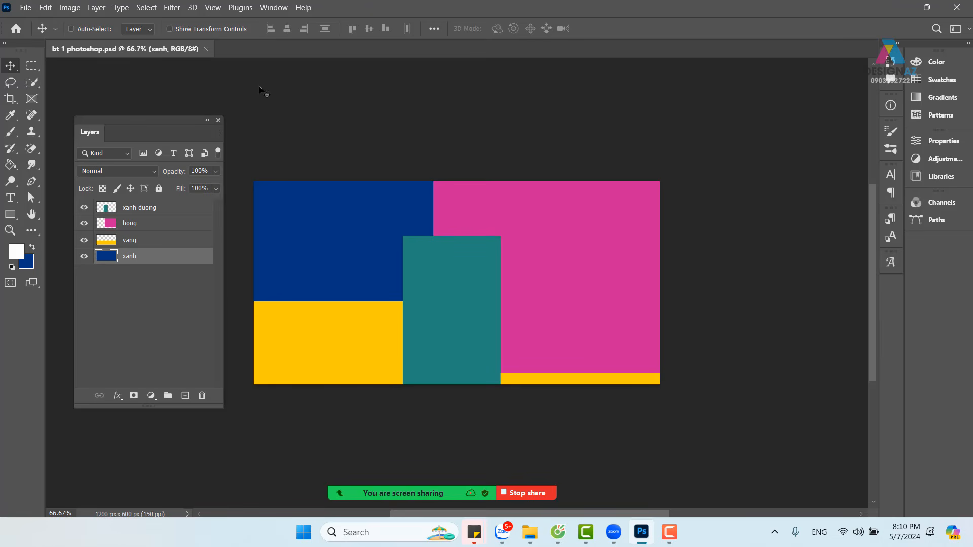
pyautogui.click(207, 49)
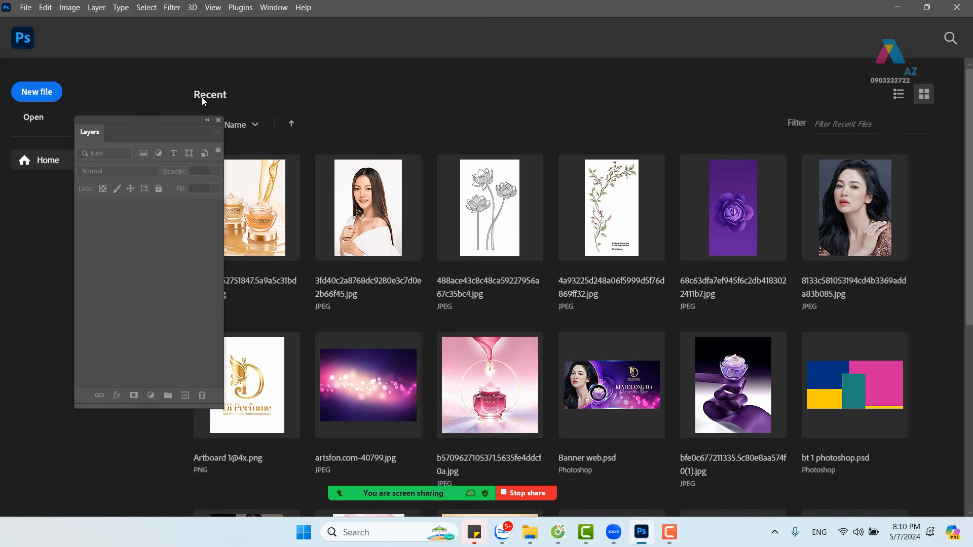
pyautogui.moveTo(172, 120); pyautogui.dragTo(109, 181)
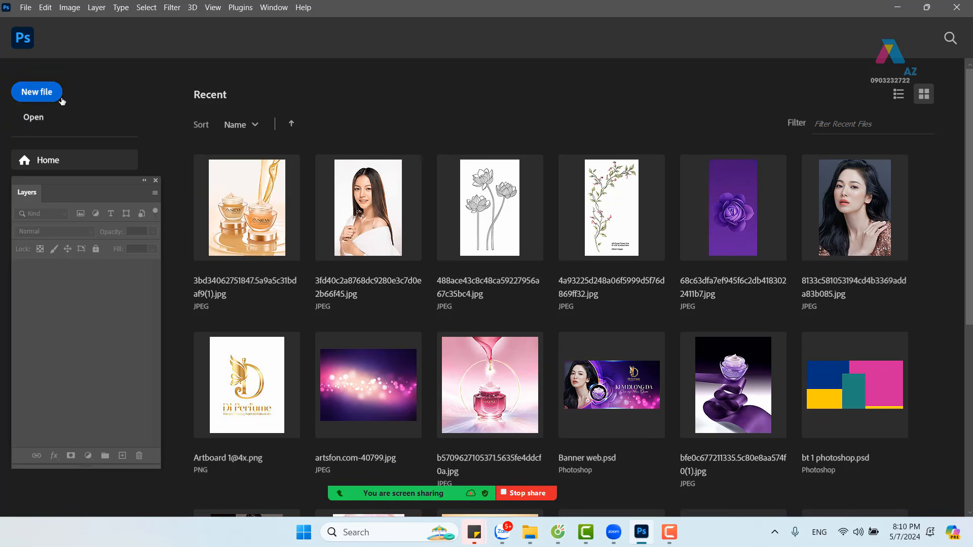
# Open the PSD file "bt 1 photoshop" from the Desktop
pyautogui.click(35, 119)
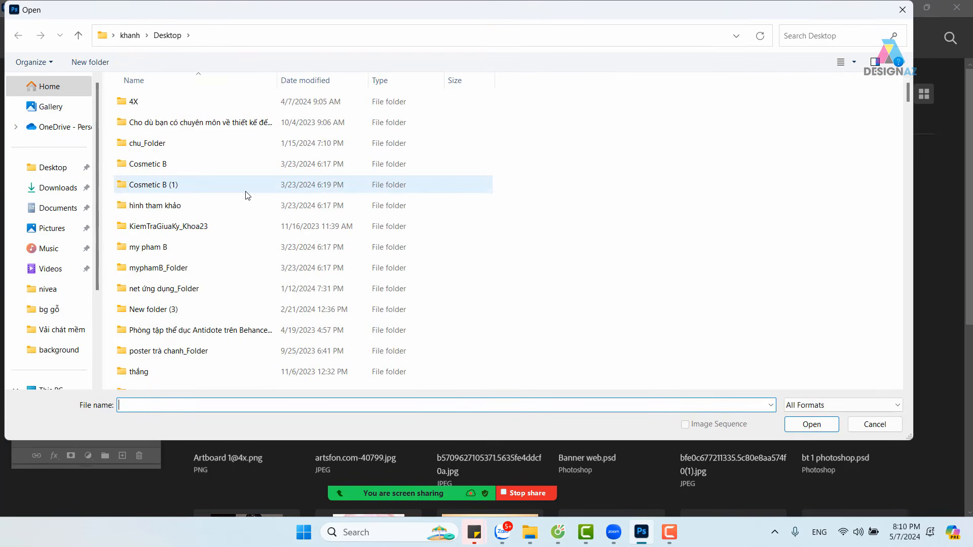
pyautogui.scroll(-2, 246, 196)
pyautogui.scroll(-5, 247, 196)
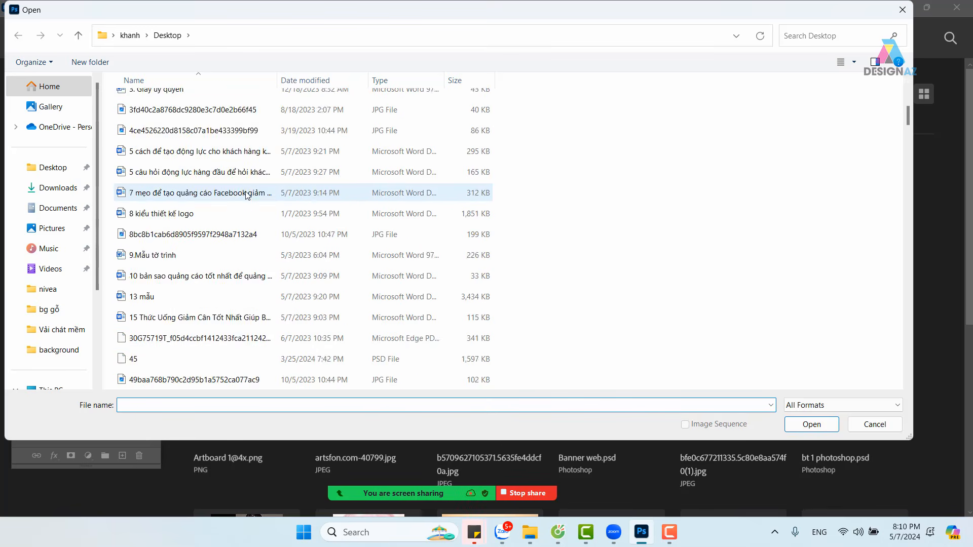
pyautogui.scroll(-5, 248, 208)
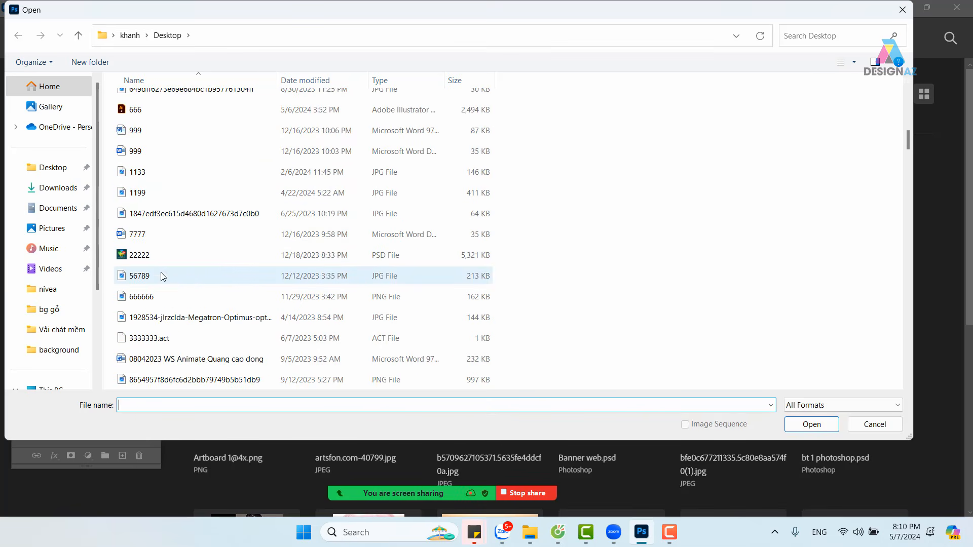
pyautogui.click(142, 274)
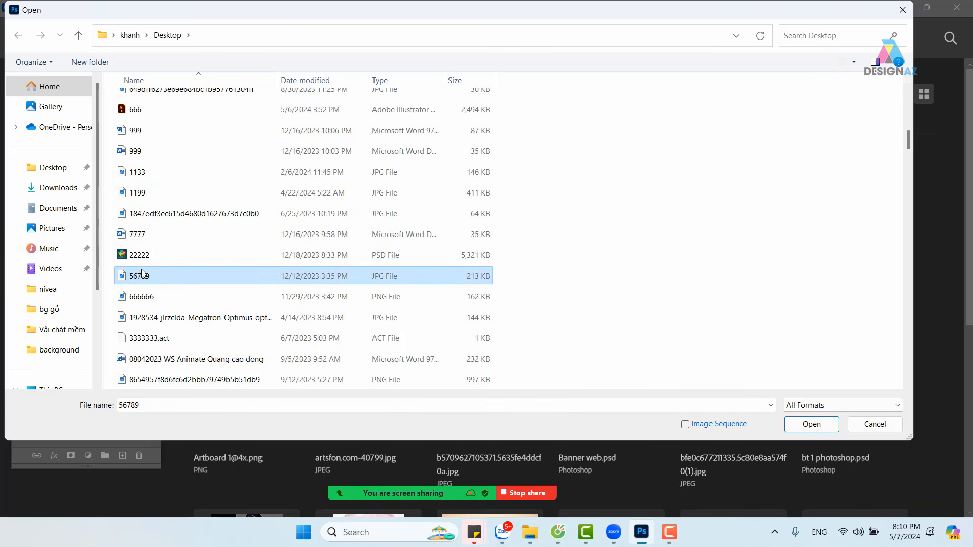
pyautogui.press('b')
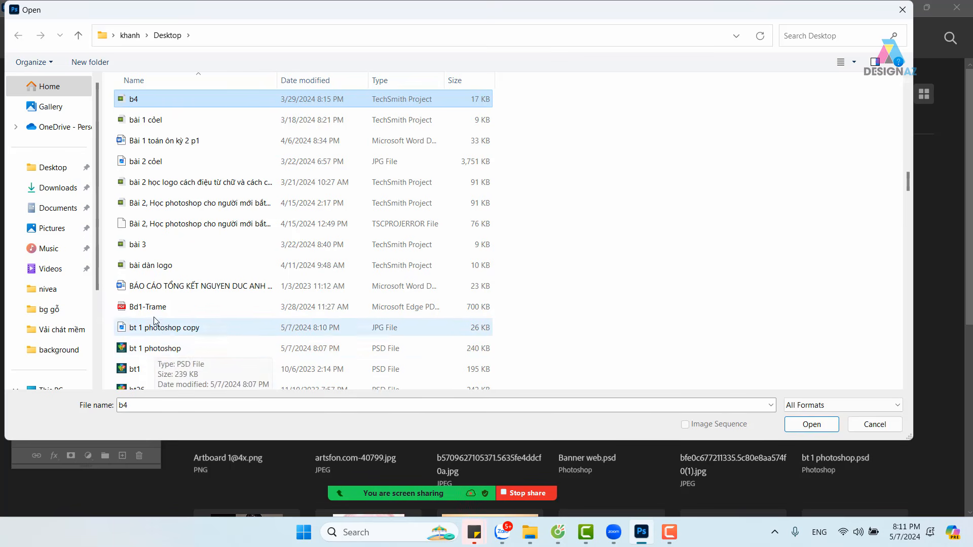
pyautogui.click(156, 352)
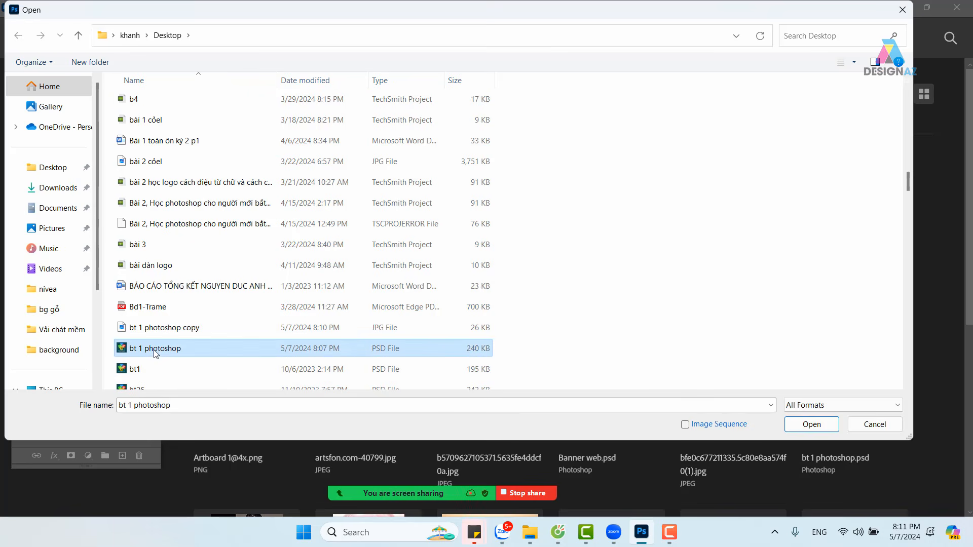
pyautogui.click(821, 427)
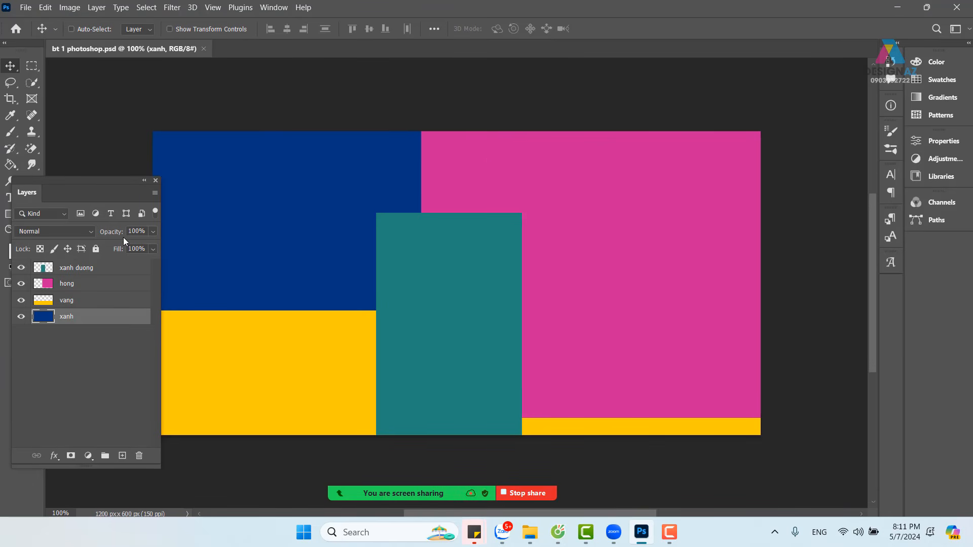
# Move the "xanh duong" rectangle and the "hong" rectangle slightly to the right and upward
pyautogui.click(99, 302)
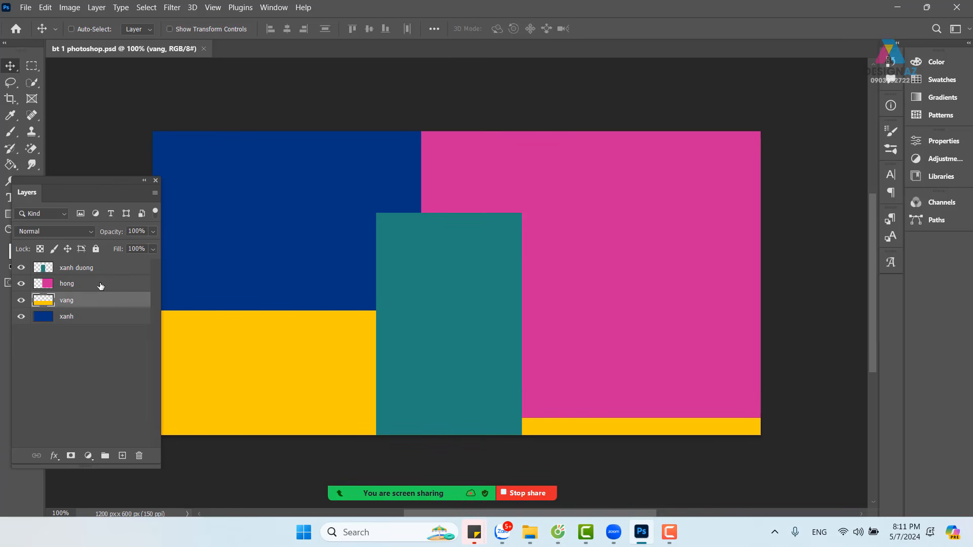
pyautogui.click(101, 285)
pyautogui.click(102, 269)
pyautogui.moveTo(445, 281); pyautogui.dragTo(469, 267)
pyautogui.rightClick(586, 198)
pyautogui.click(596, 189)
pyautogui.moveTo(596, 188); pyautogui.dragTo(623, 181)
# Shift the "xanh" layer slightly and move the "vang" layer a little to the left
pyautogui.rightClick(334, 189)
pyautogui.click(345, 191)
pyautogui.moveTo(305, 211); pyautogui.dragTo(307, 189)
pyautogui.rightClick(269, 343)
pyautogui.click(297, 345)
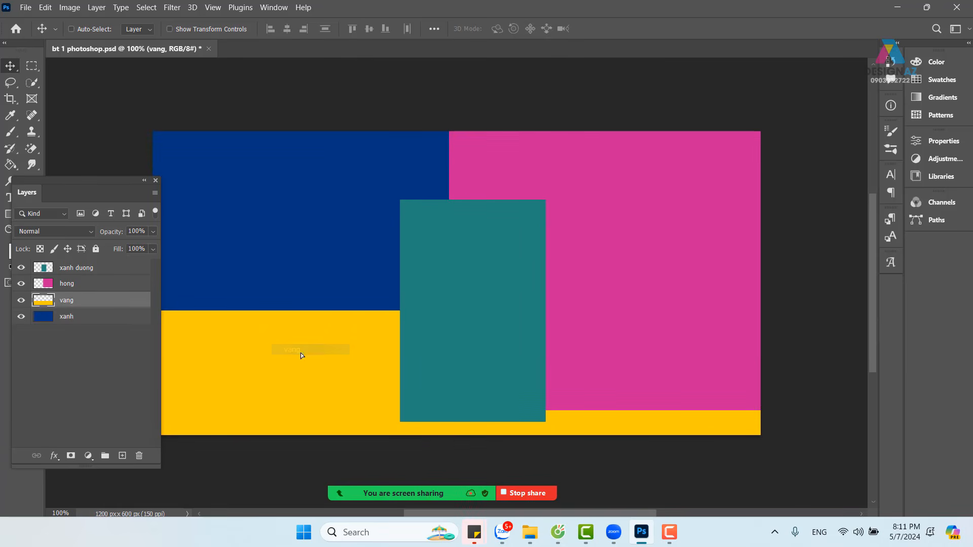
pyautogui.moveTo(308, 350); pyautogui.dragTo(290, 354)
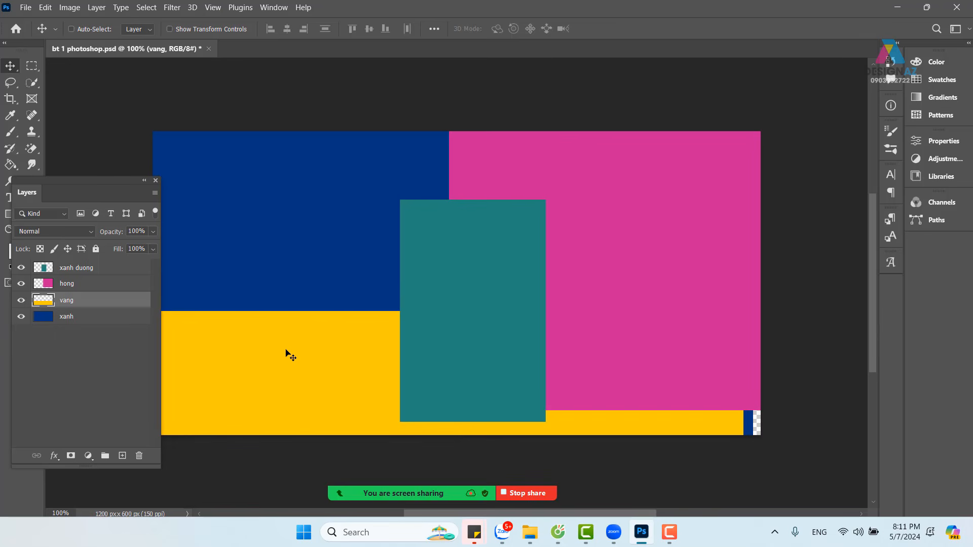
# Open the JPEG file "bt 1 photoshop copy" from the Desktop
pyautogui.click(28, 9)
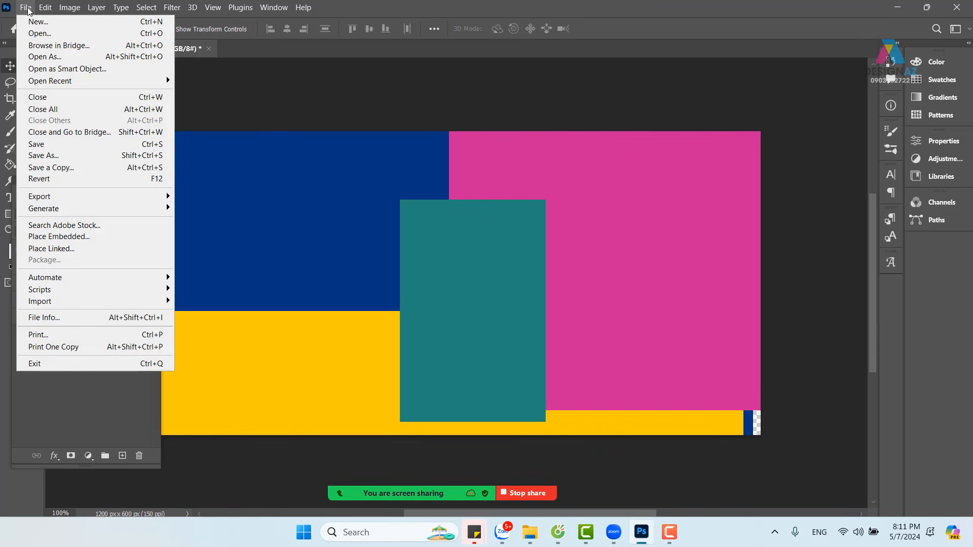
pyautogui.click(46, 35)
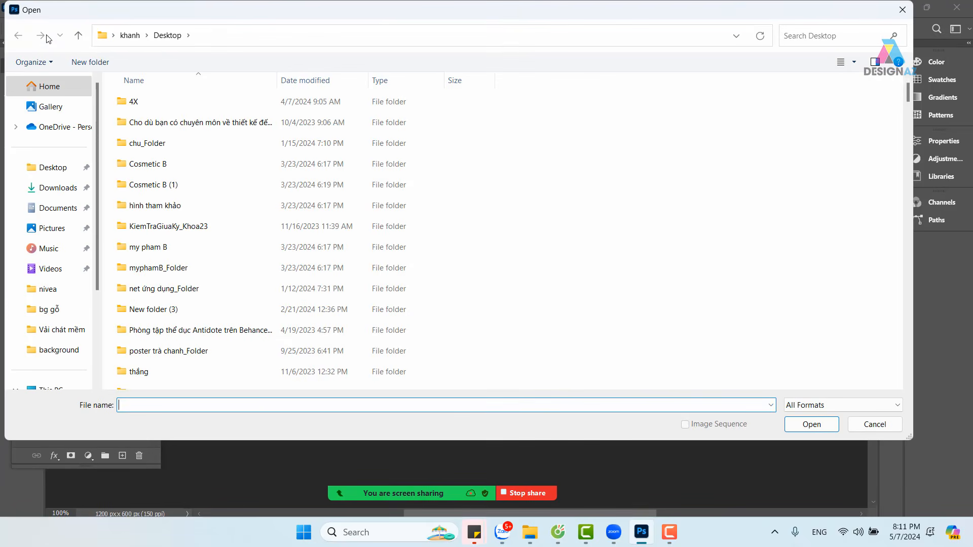
pyautogui.scroll(-3, 245, 218)
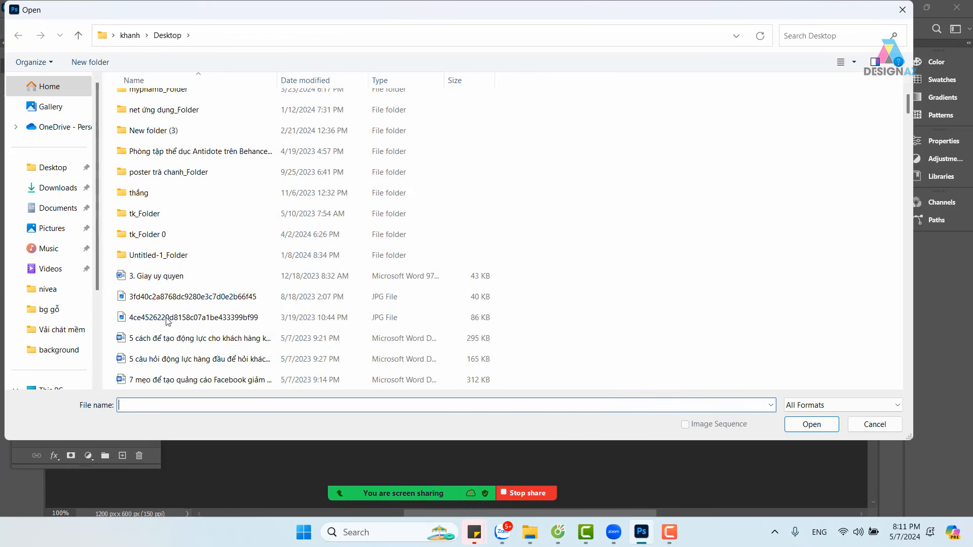
pyautogui.click(148, 339)
pyautogui.press('b')
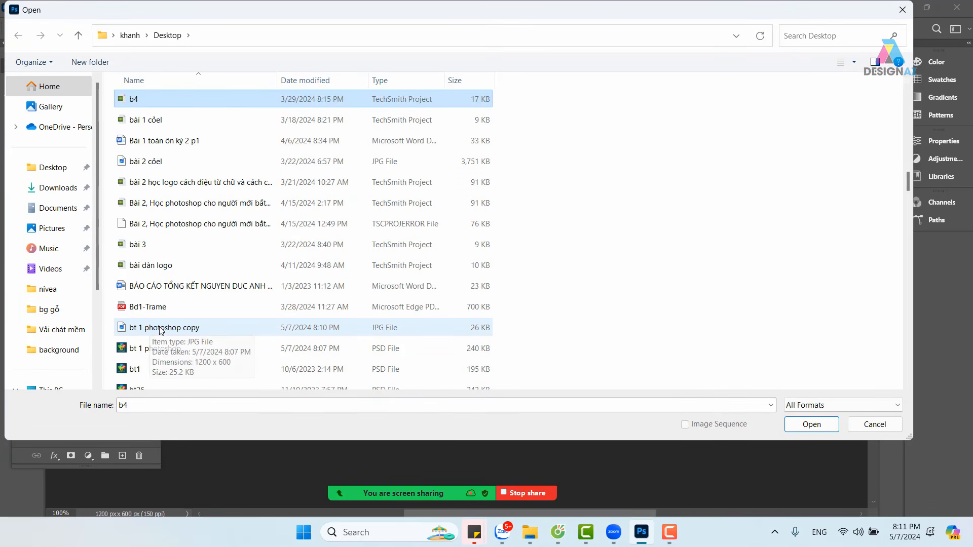
pyautogui.click(161, 330)
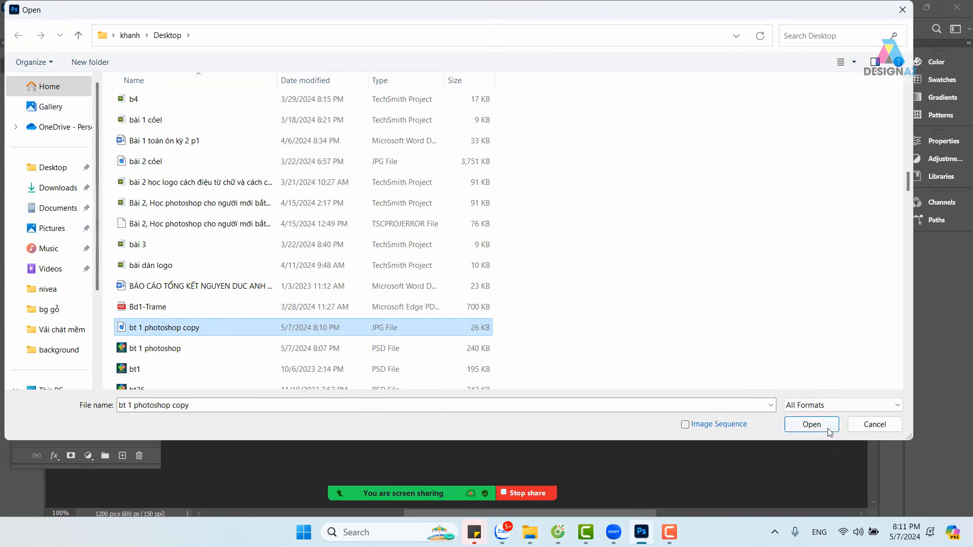
pyautogui.click(829, 430)
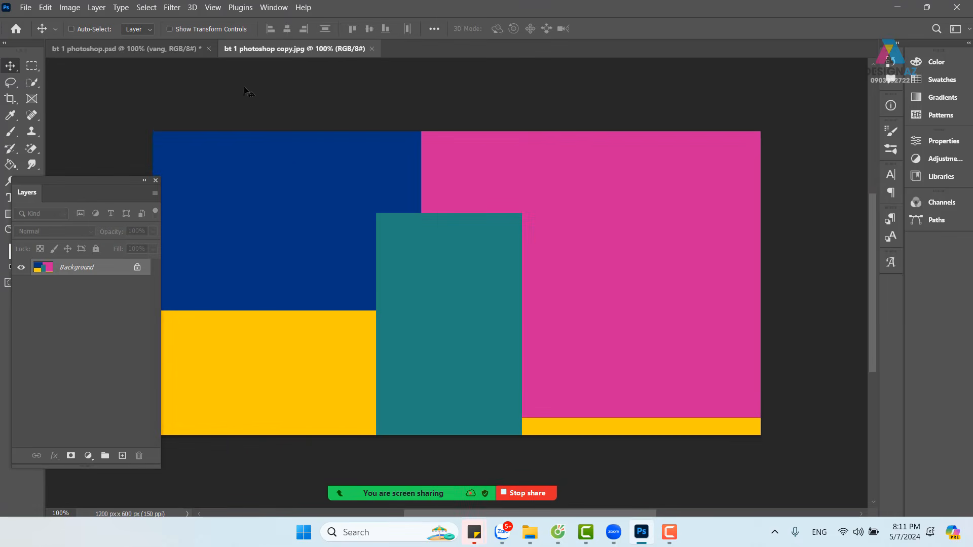
# Switch to the PSD document and back to the JPEG, and move the floating Layers panel clear of the tools
pyautogui.click(167, 51)
pyautogui.click(272, 48)
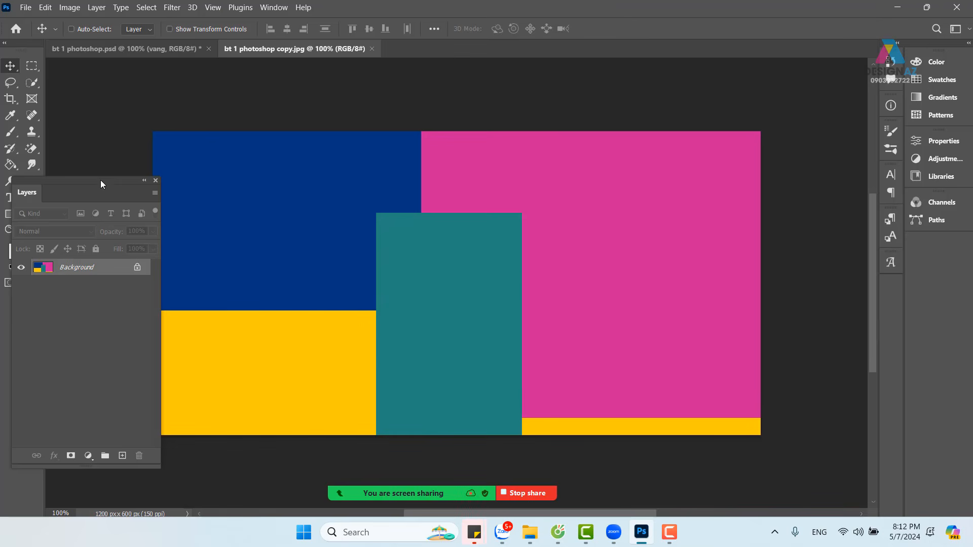
pyautogui.moveTo(100, 181); pyautogui.dragTo(759, 96)
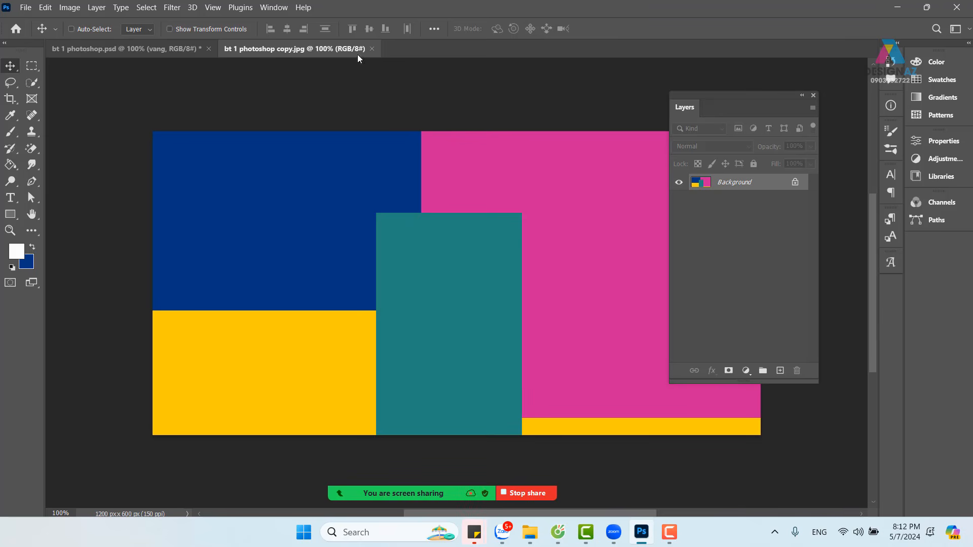
# Close the JPEG, and close the PSD document without saving its changes
pyautogui.click(374, 50)
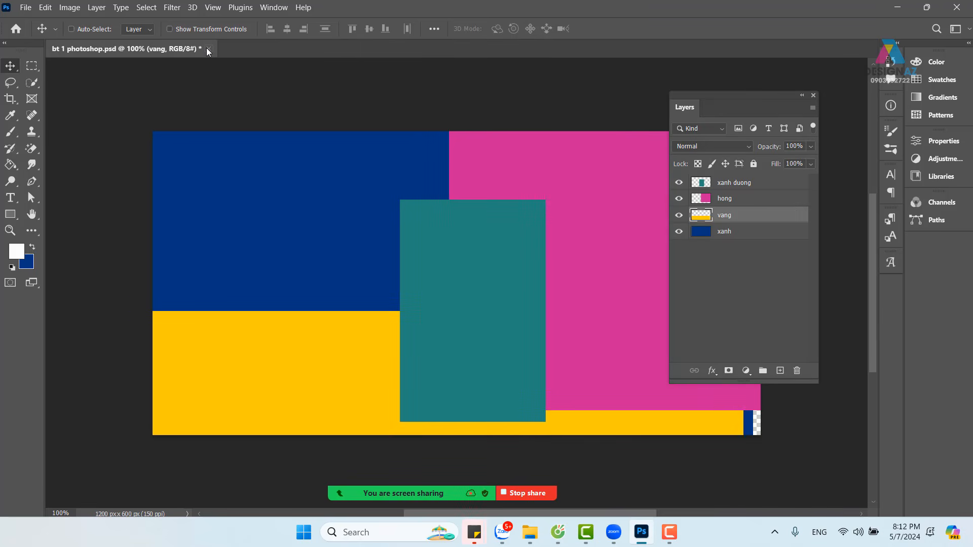
pyautogui.click(208, 49)
pyautogui.click(509, 209)
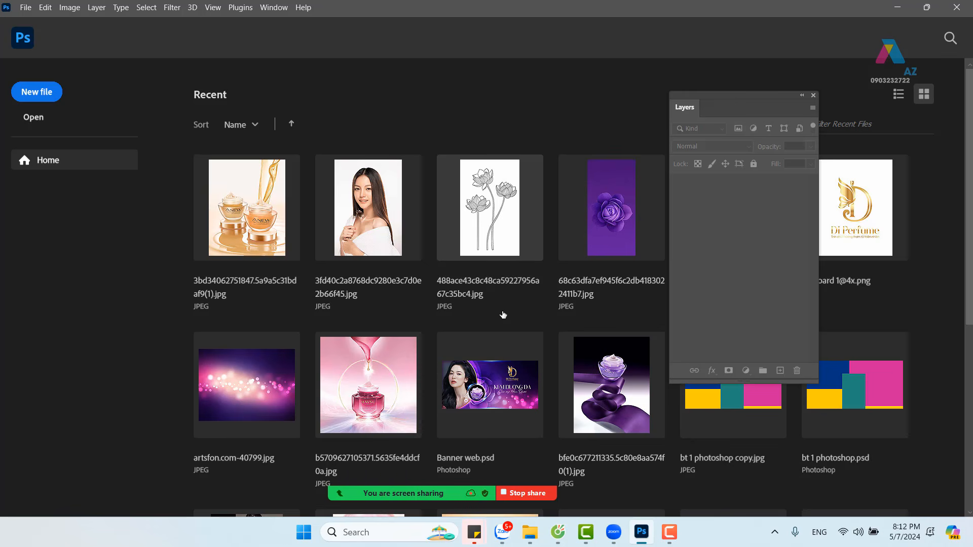
# Create a new 1200 x 600 pixel document at 150 pixels/inch in RGB Color with a white background
pyautogui.click(36, 92)
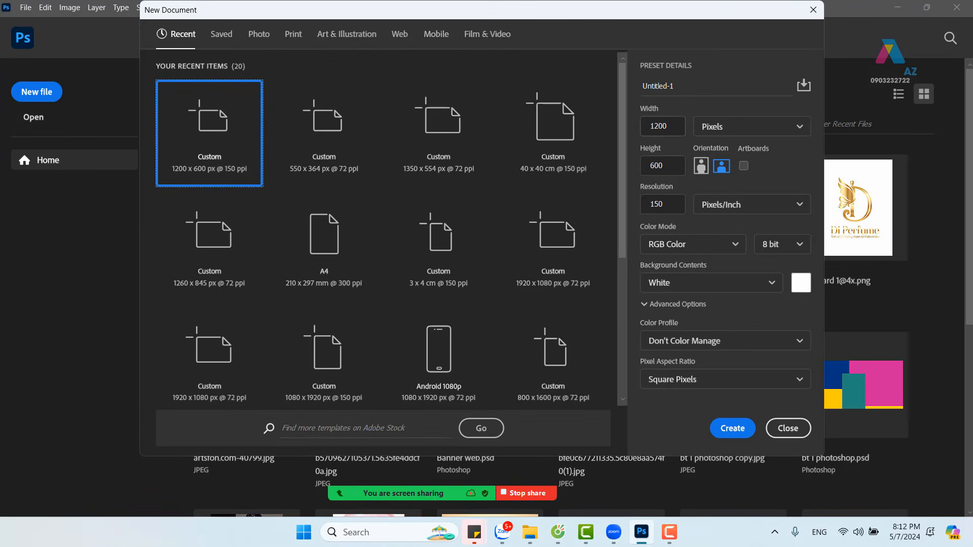
pyautogui.doubleClick(658, 126)
pyautogui.doubleClick(666, 165)
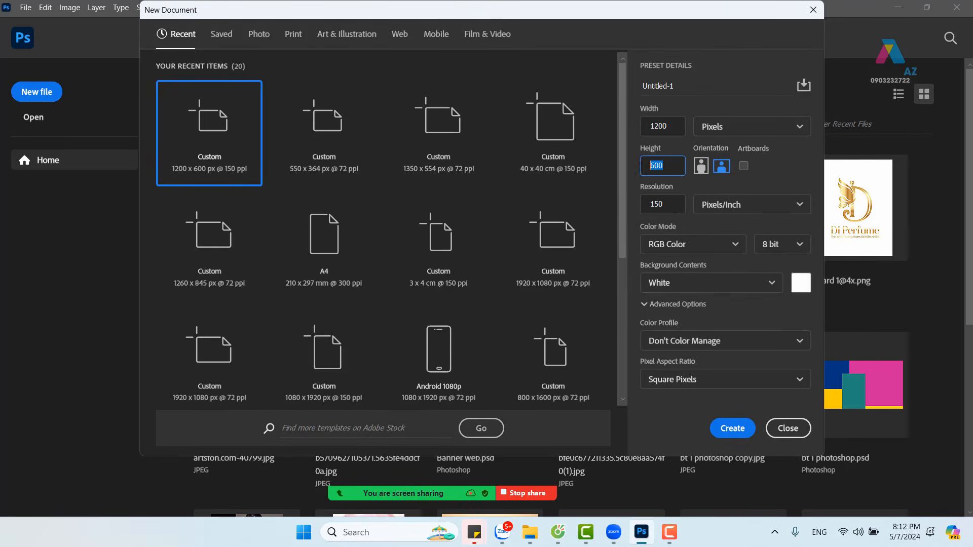
pyautogui.doubleClick(672, 204)
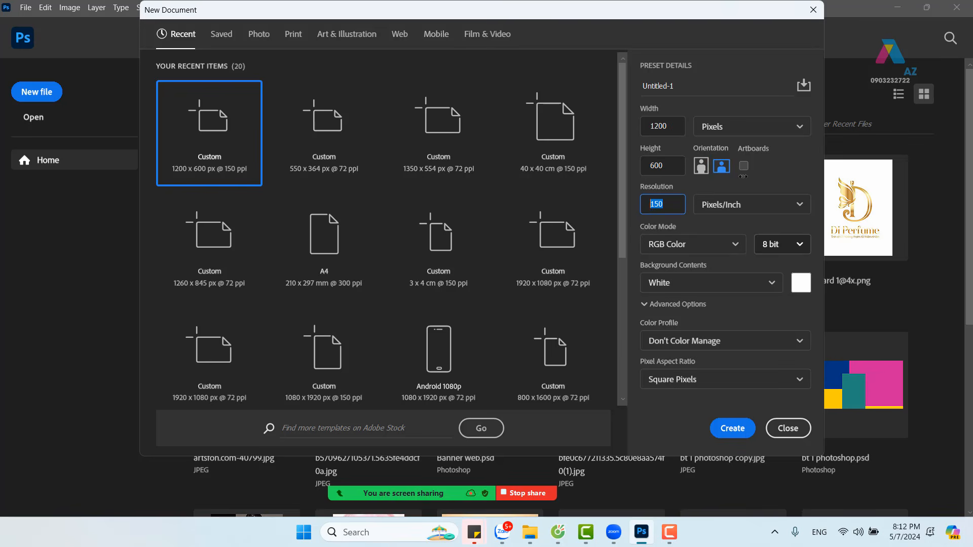
pyautogui.click(747, 127)
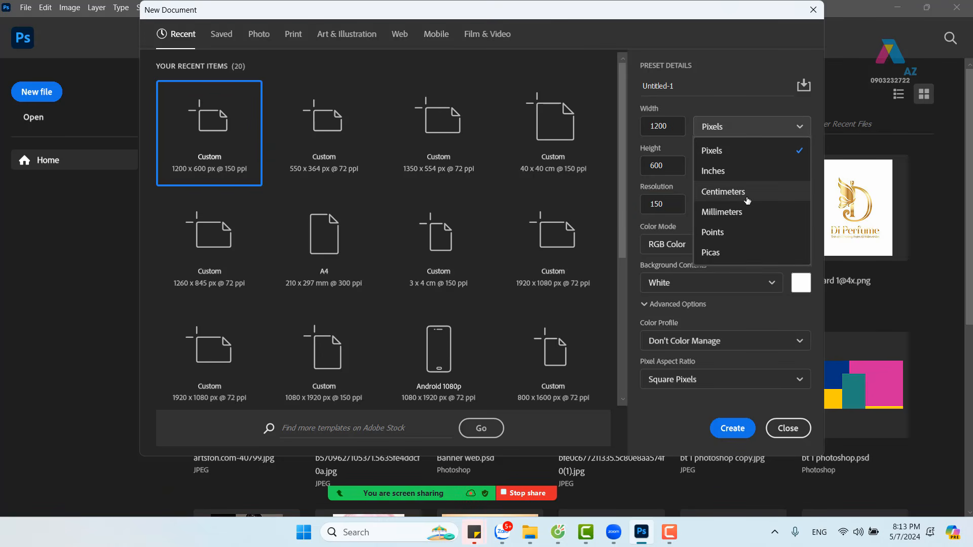
pyautogui.click(739, 29)
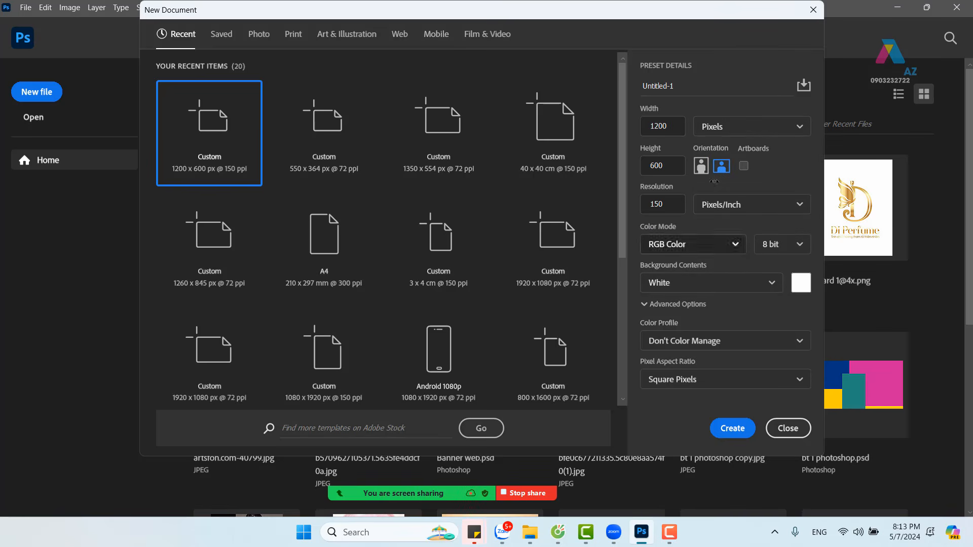
pyautogui.click(733, 430)
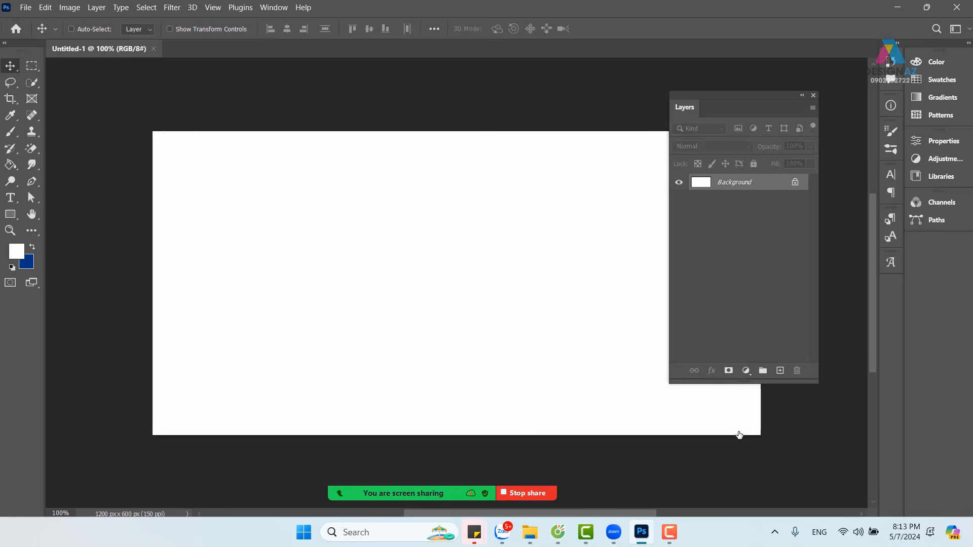
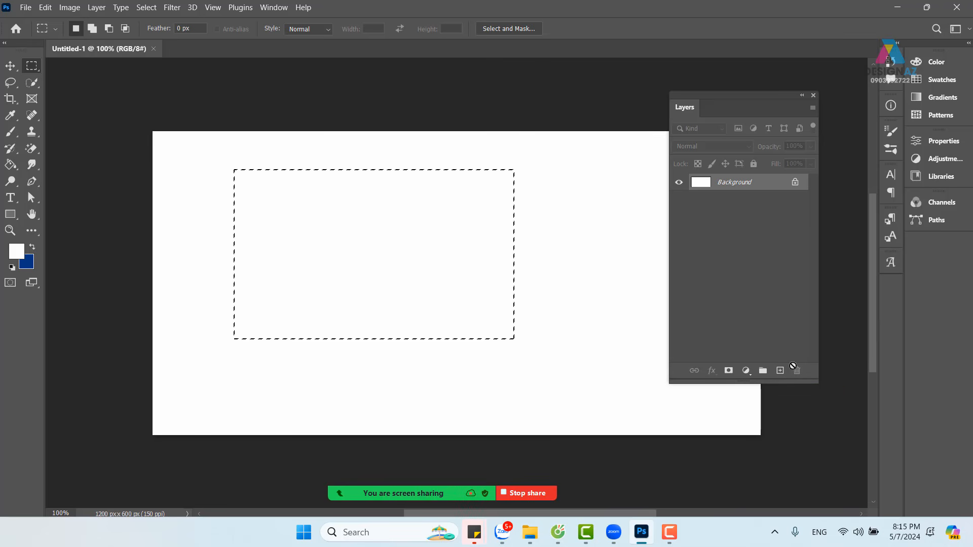
# Add a new layer, and try filling the rectangular selection with the blue background color
pyautogui.click(780, 371)
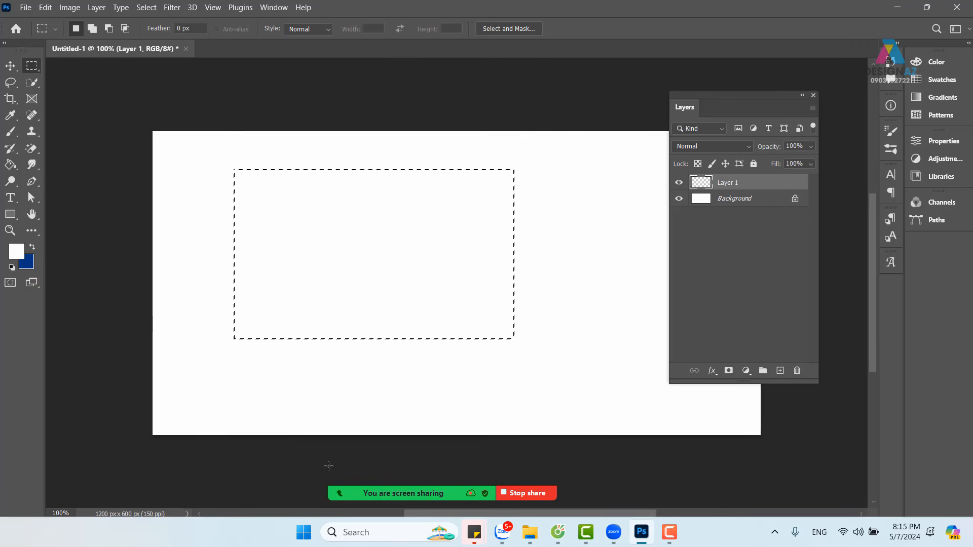
pyautogui.hotkey('ctrl', 'BackSpace')
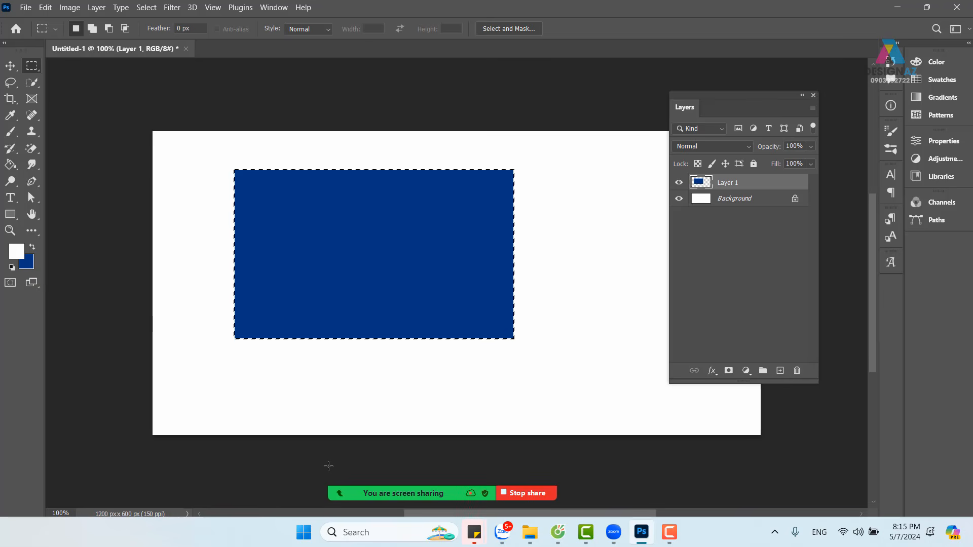
pyautogui.hotkey('ctrl', 'd')
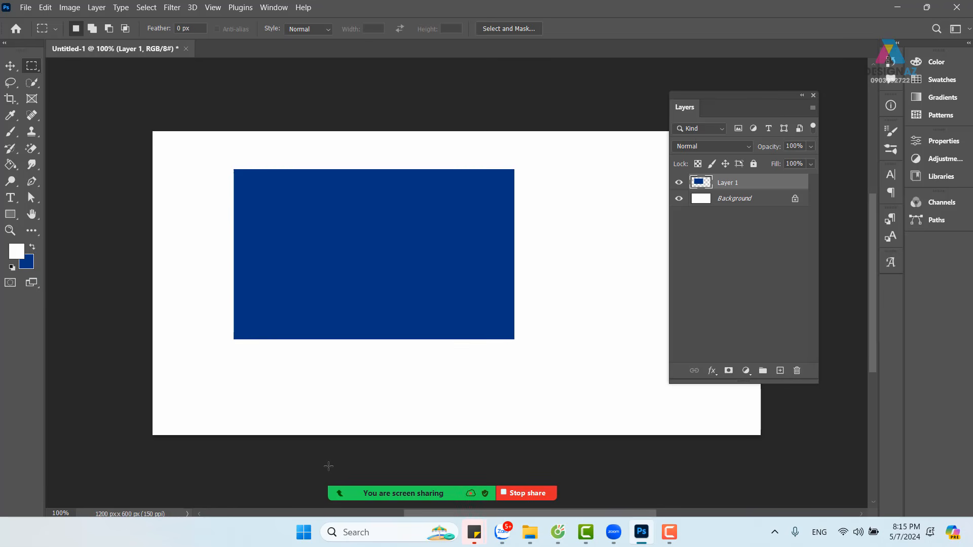
pyautogui.press('Delete')
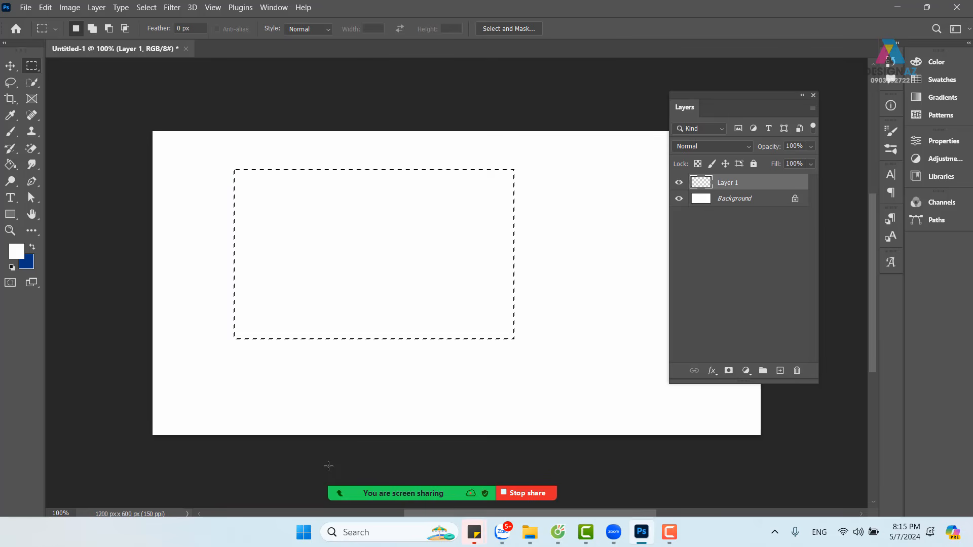
# Swap the colors so blue is the foreground, and fill the rectangular selection on Layer 1 using the Paint Bucket Tool
pyautogui.click(15, 173)
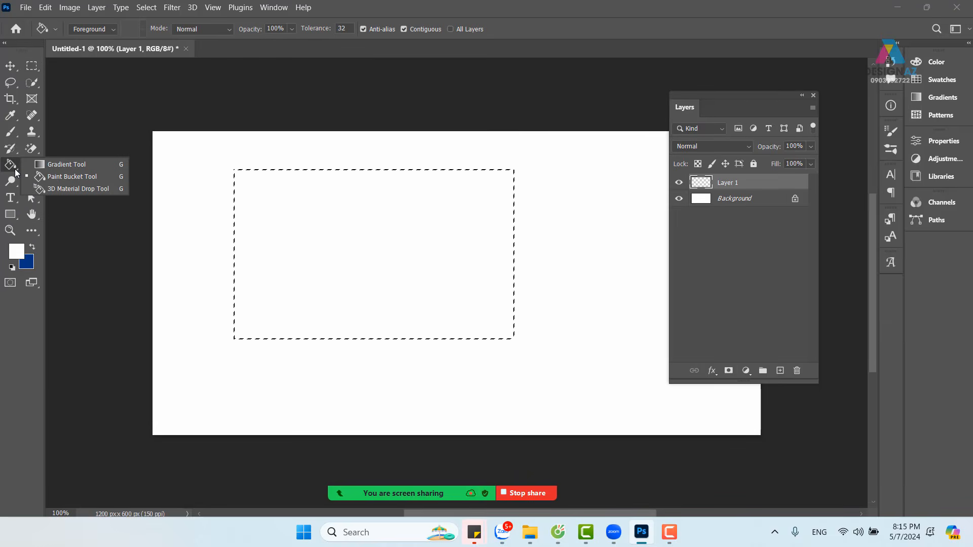
pyautogui.click(69, 177)
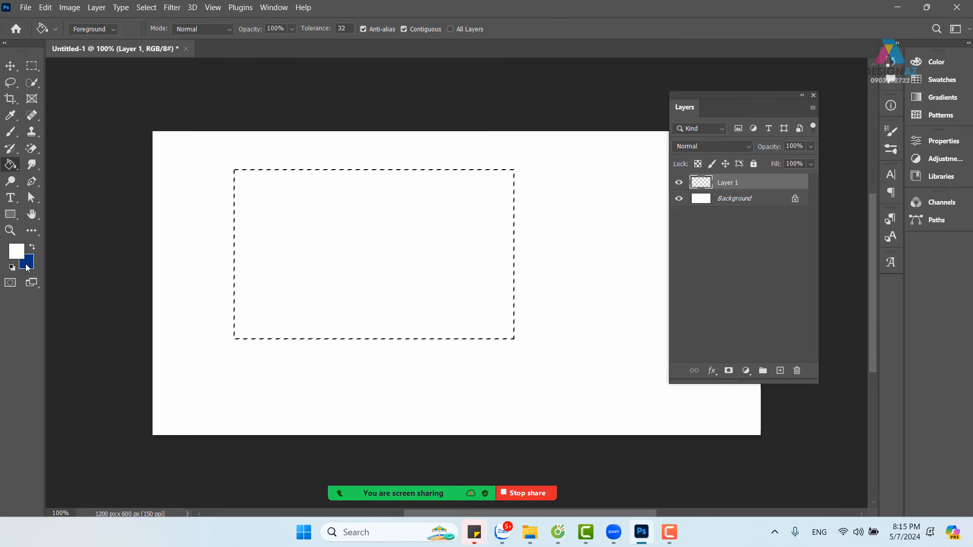
pyautogui.press('x')
pyautogui.press('x')
pyautogui.press('x')
pyautogui.press('x')
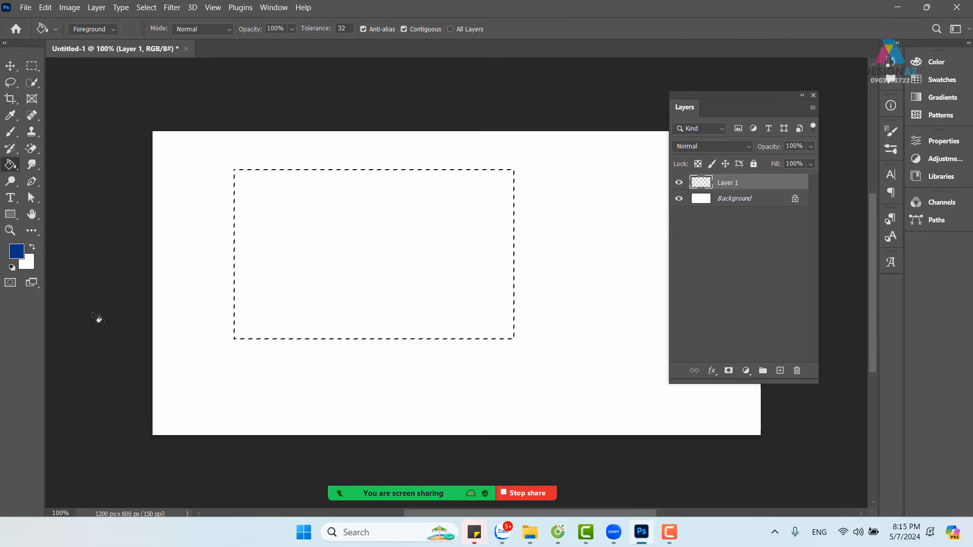
pyautogui.press('x')
pyautogui.press('x')
pyautogui.press('x')
pyautogui.press('x')
pyautogui.press('x')
pyautogui.click(348, 263)
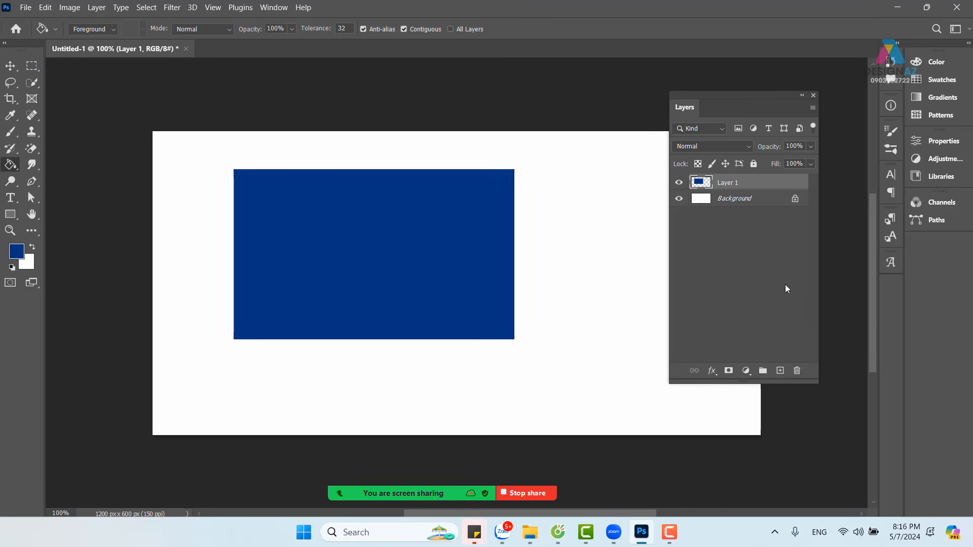
# Move the blue rectangle toward the canvas center and transform it to about 73% width and 78% height
pyautogui.click(11, 65)
pyautogui.moveTo(360, 300); pyautogui.dragTo(448, 272)
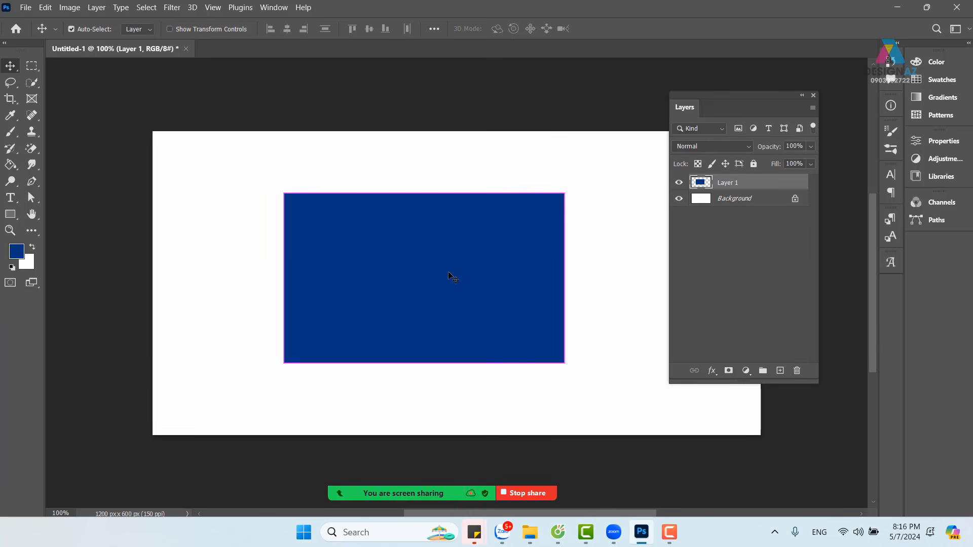
pyautogui.hotkey('ctrl', 't')
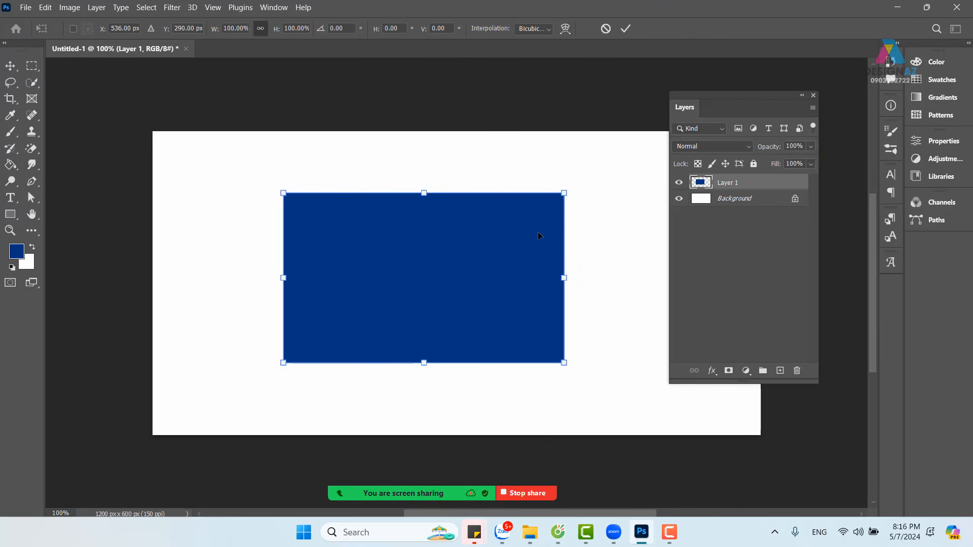
pyautogui.moveTo(563, 194); pyautogui.dragTo(489, 239)
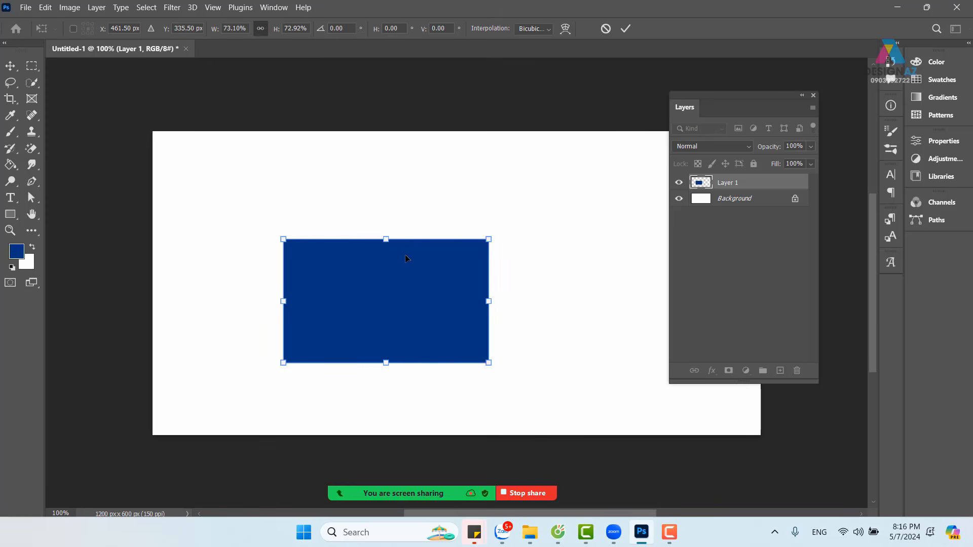
pyautogui.moveTo(392, 241)
pyautogui.mouseDown()
pyautogui.moveTo(383, 147)
pyautogui.moveTo(382, 256)
pyautogui.mouseUp()
pyautogui.moveTo(386, 363); pyautogui.dragTo(385, 387)
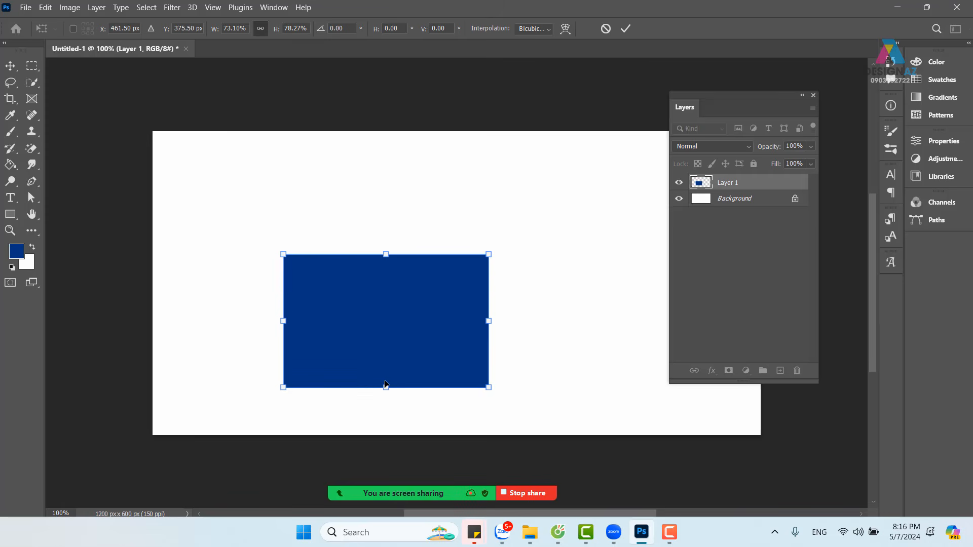
pyautogui.press('Return')
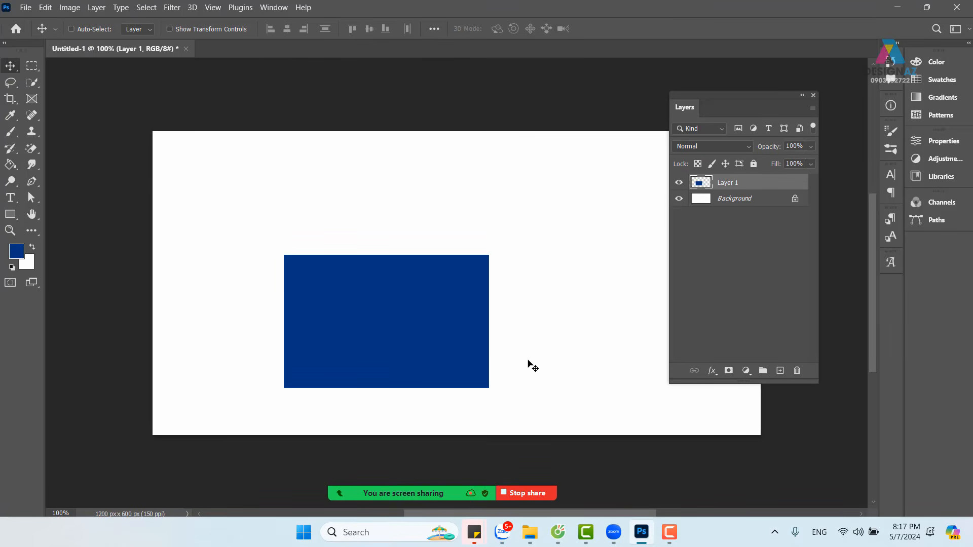
# Delete the blue rectangle's layer, and make a large square marquee selection with a new empty layer for it
pyautogui.press('Delete')
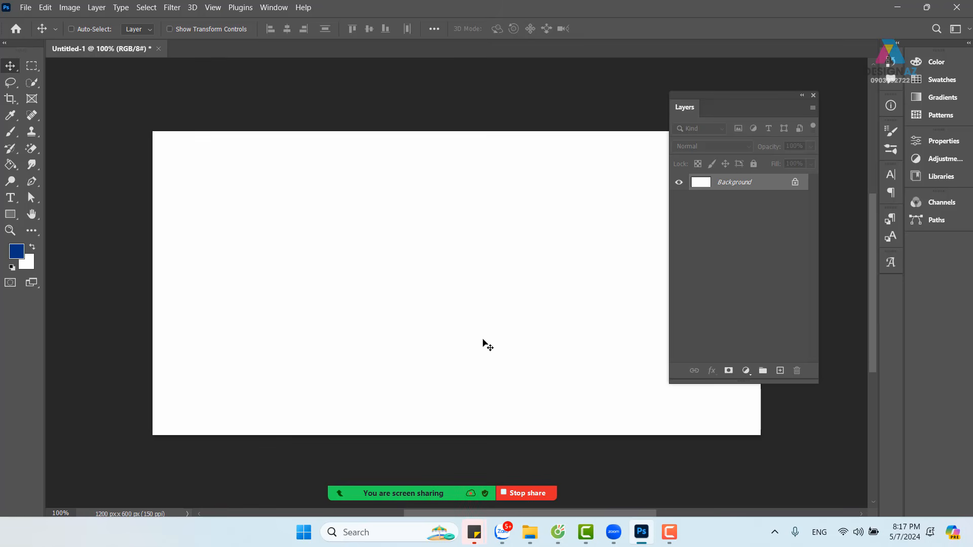
pyautogui.click(36, 67)
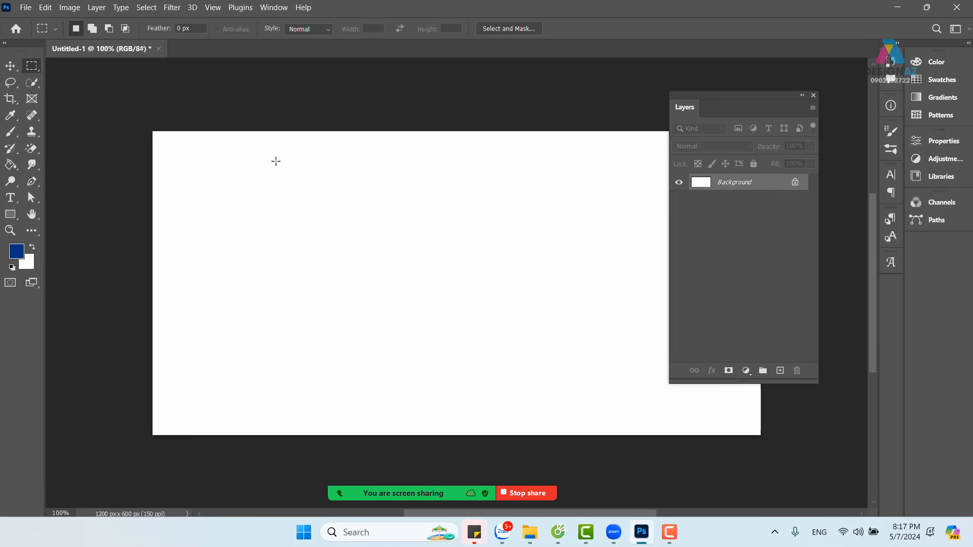
pyautogui.moveTo(258, 154); pyautogui.dragTo(547, 399)
pyautogui.click(780, 371)
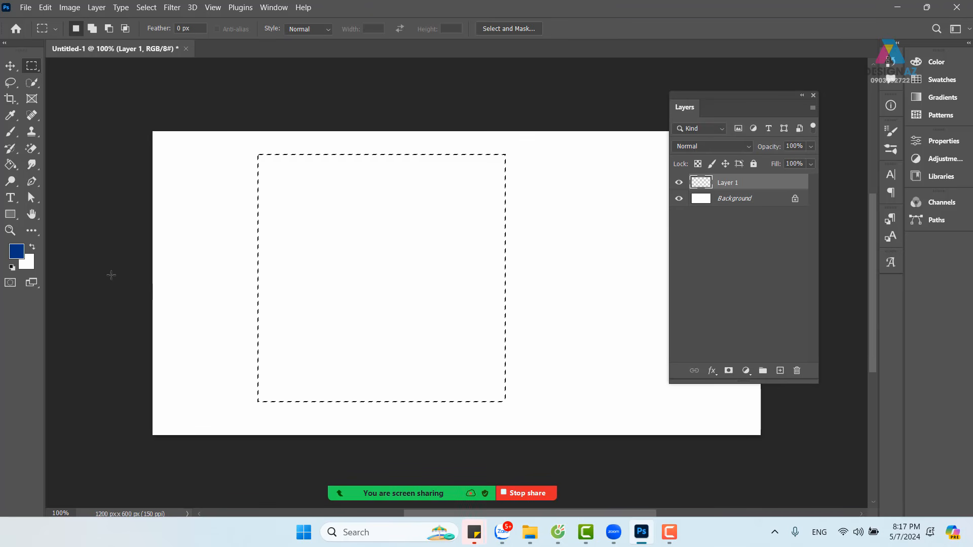
# Set the foreground color to green 27b401, fill the square selection on Layer 1 with it, and deselect
pyautogui.click(21, 254)
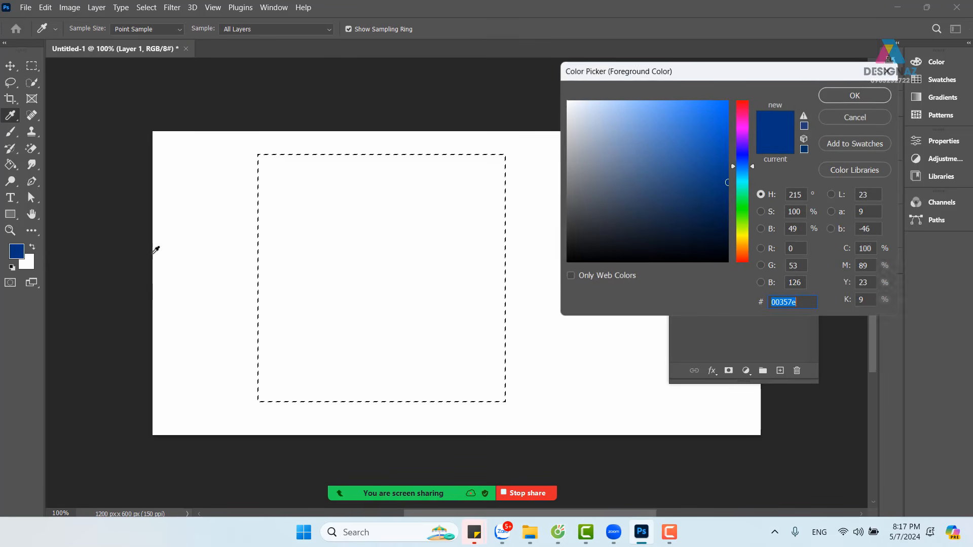
pyautogui.click(746, 214)
pyautogui.moveTo(712, 160); pyautogui.dragTo(727, 148)
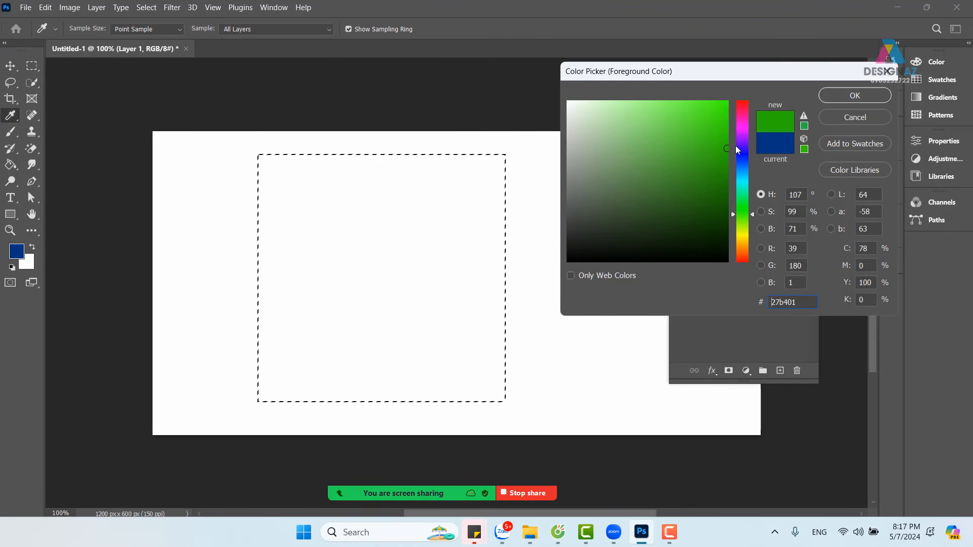
pyautogui.click(854, 97)
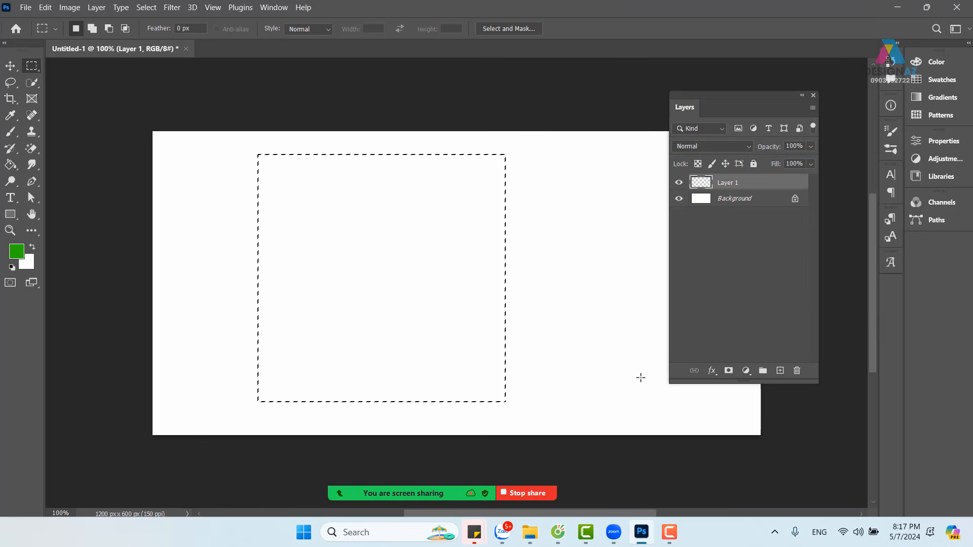
pyautogui.hotkey('alt', 'BackSpace')
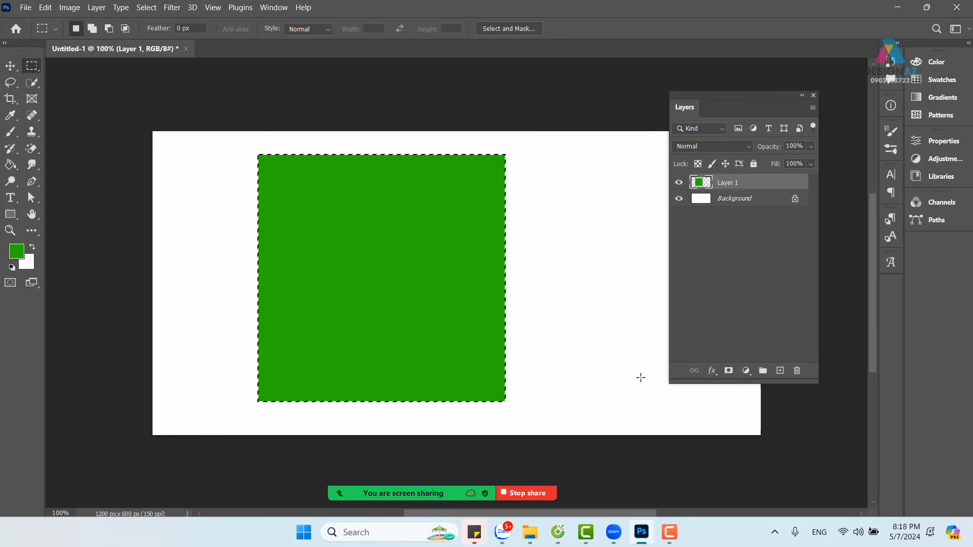
pyautogui.hotkey('ctrl', 'd')
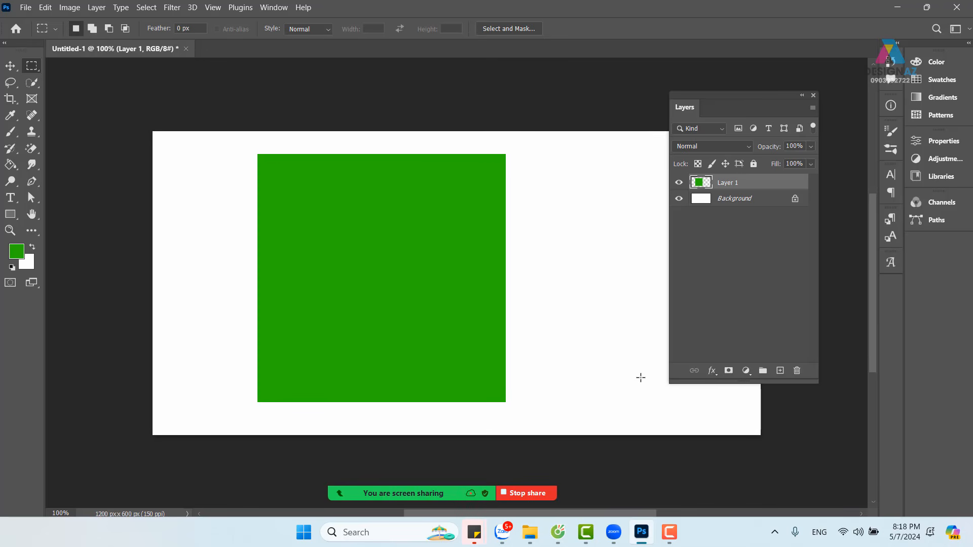
# Move the green square slightly toward the canvas center, then delete its layer and shift the Layers panel away from the canvas center
pyautogui.click(10, 65)
pyautogui.moveTo(359, 262); pyautogui.dragTo(390, 251)
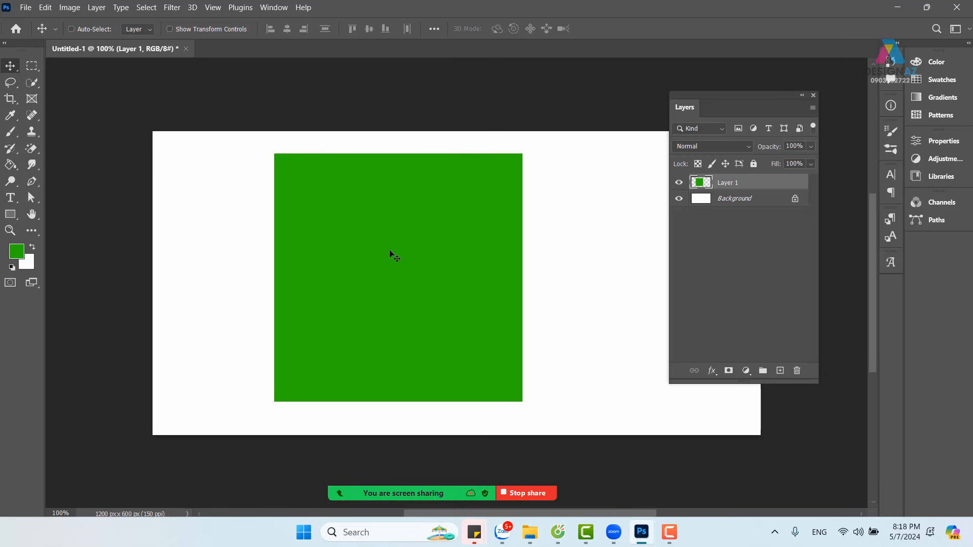
pyautogui.press('Delete')
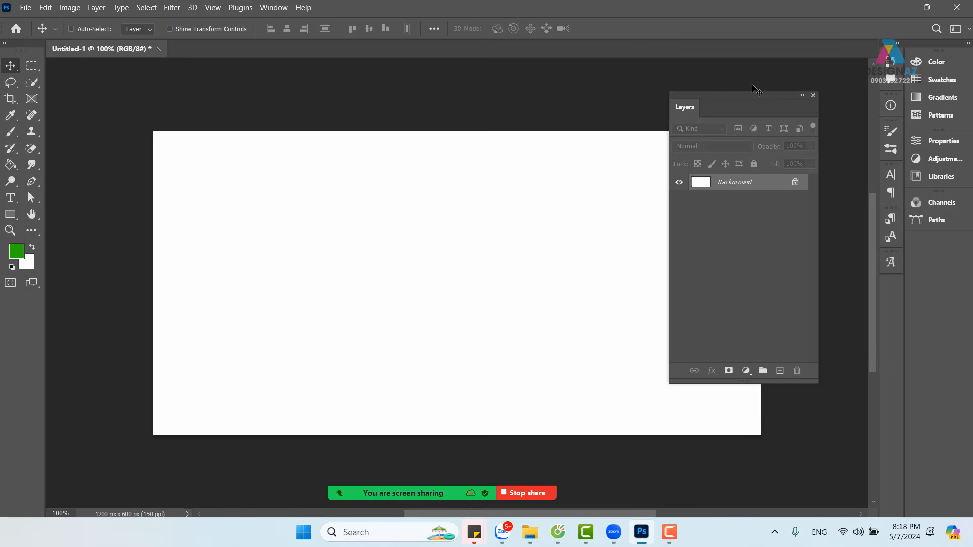
pyautogui.moveTo(750, 93); pyautogui.dragTo(801, 82)
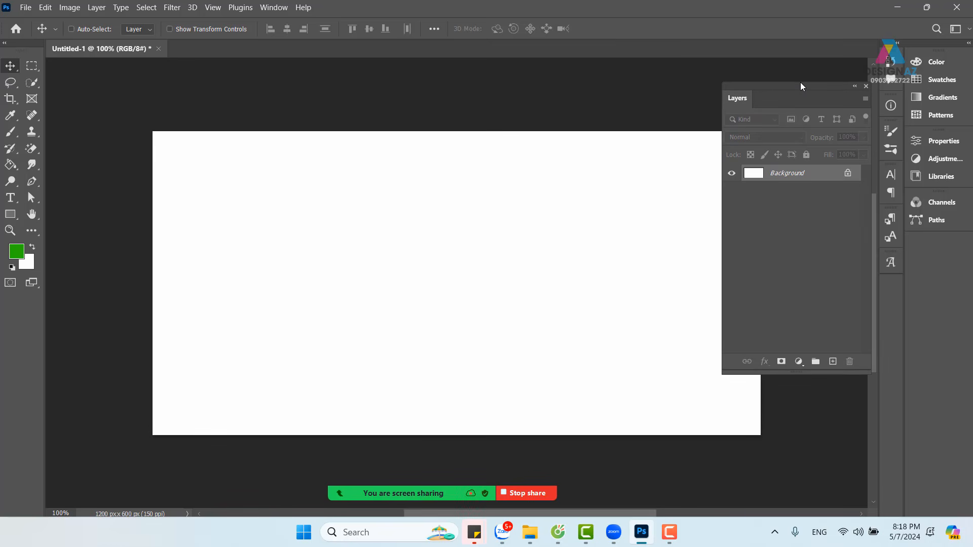
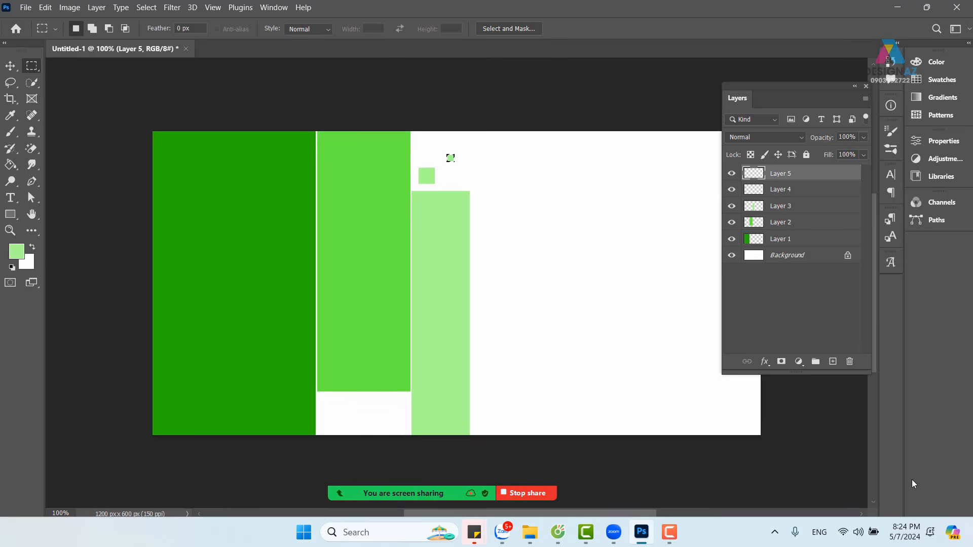
# Clear the selection and rename the layer of the larger of the two small squares to "hinh vuong nho"
pyautogui.hotkey('ctrl', 'd')
pyautogui.click(10, 67)
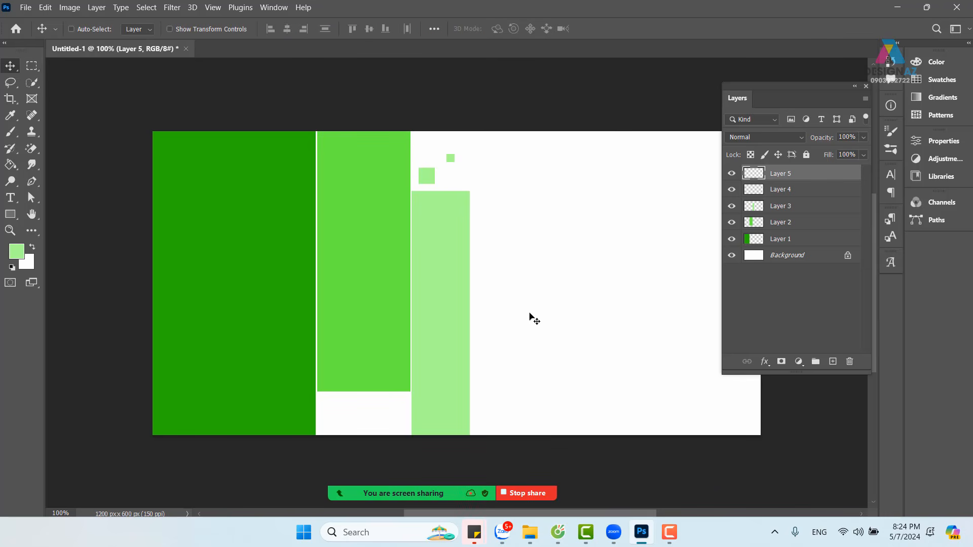
pyautogui.rightClick(427, 175)
pyautogui.click(457, 184)
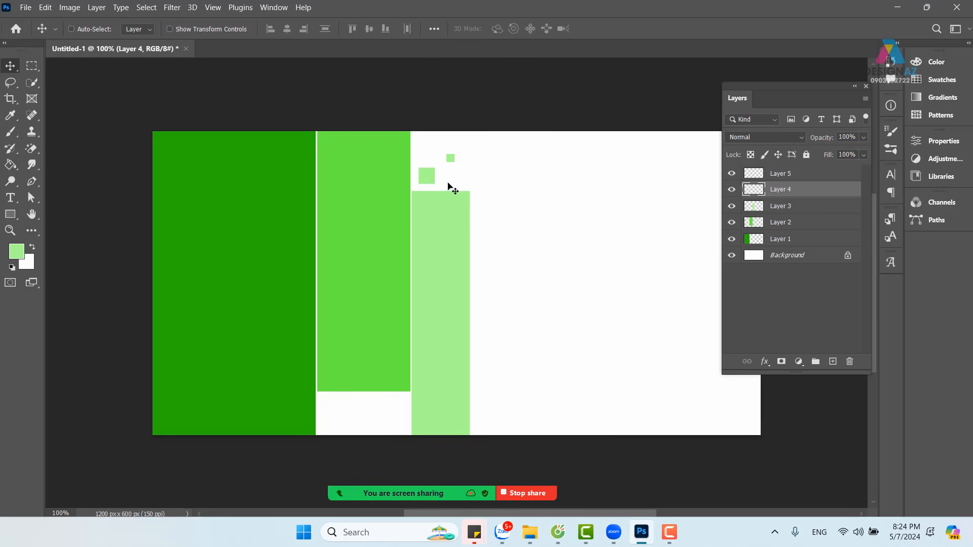
pyautogui.rightClick(430, 180)
pyautogui.click(454, 183)
pyautogui.doubleClick(783, 195)
pyautogui.press('BackSpace')
pyautogui.write('hinh vuong nho')
pyautogui.press('Return')
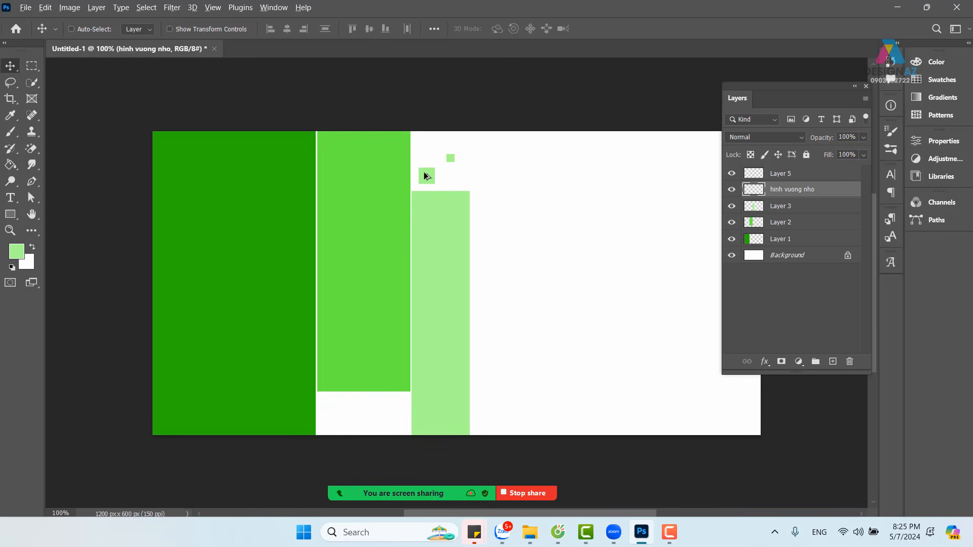
# Duplicate the small square twice, placing one copy below the medium green bar and the other beside the light green bar's lower part
pyautogui.moveTo(425, 181); pyautogui.dragTo(537, 225)
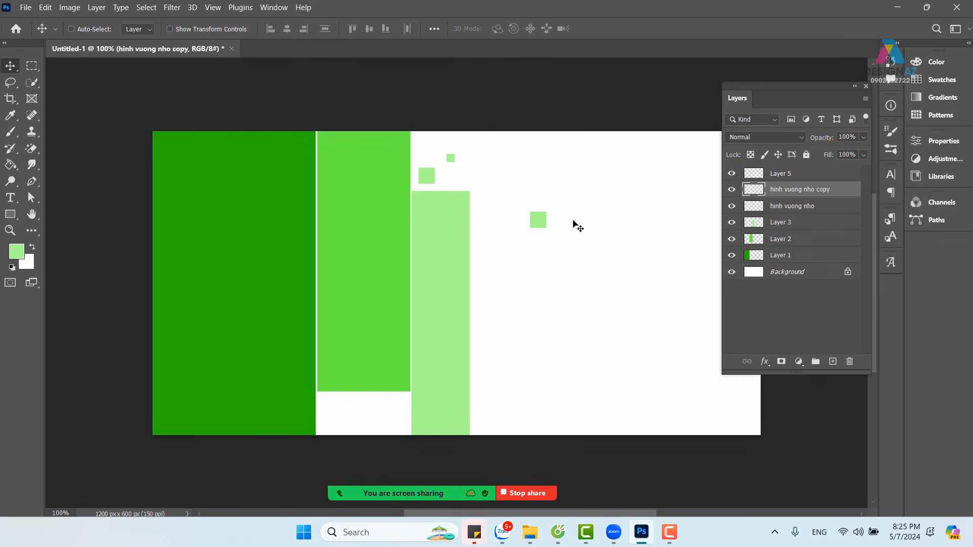
pyautogui.moveTo(536, 221); pyautogui.dragTo(490, 378)
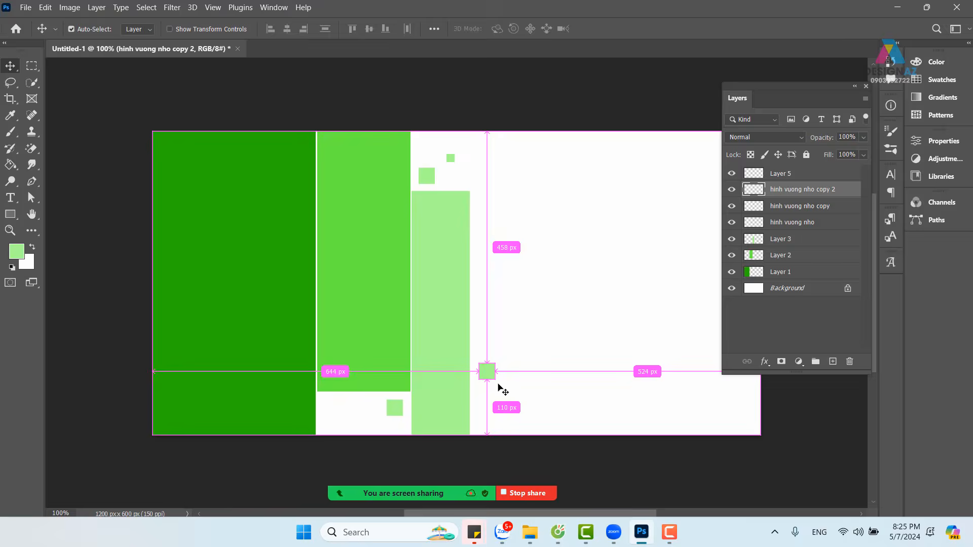
# Scale the square copy beside the light green bar to about 59%, then transform it again to make it even smaller
pyautogui.hotkey('ctrl', 't')
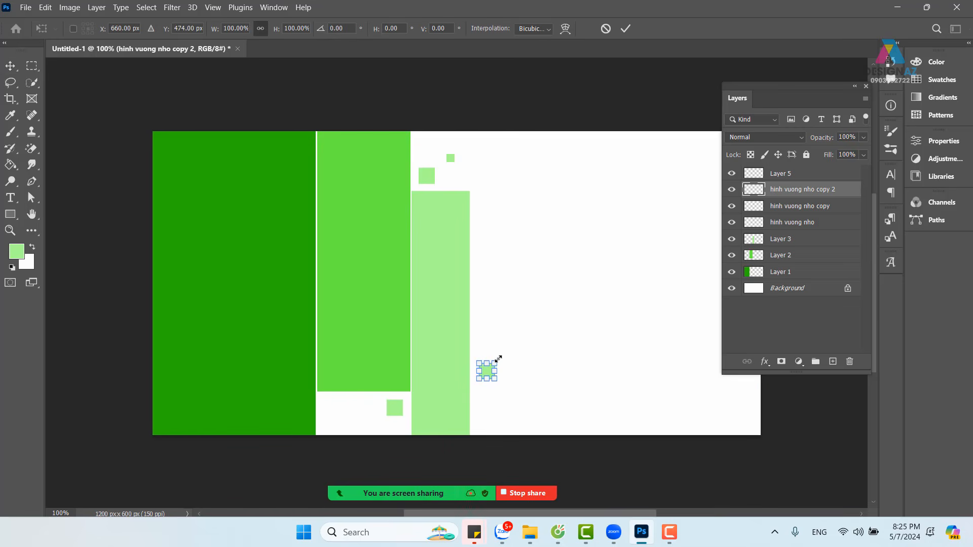
pyautogui.moveTo(498, 359); pyautogui.dragTo(491, 365)
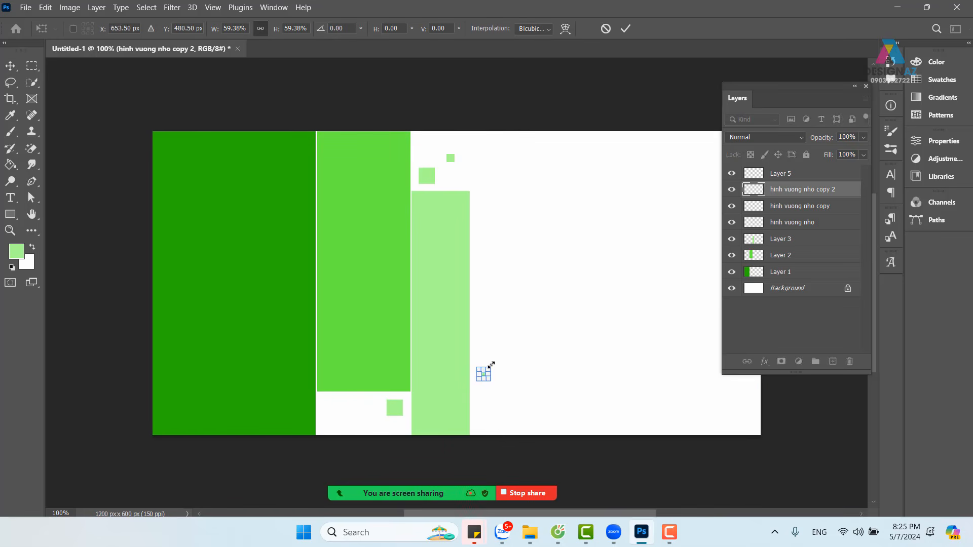
pyautogui.press('Return')
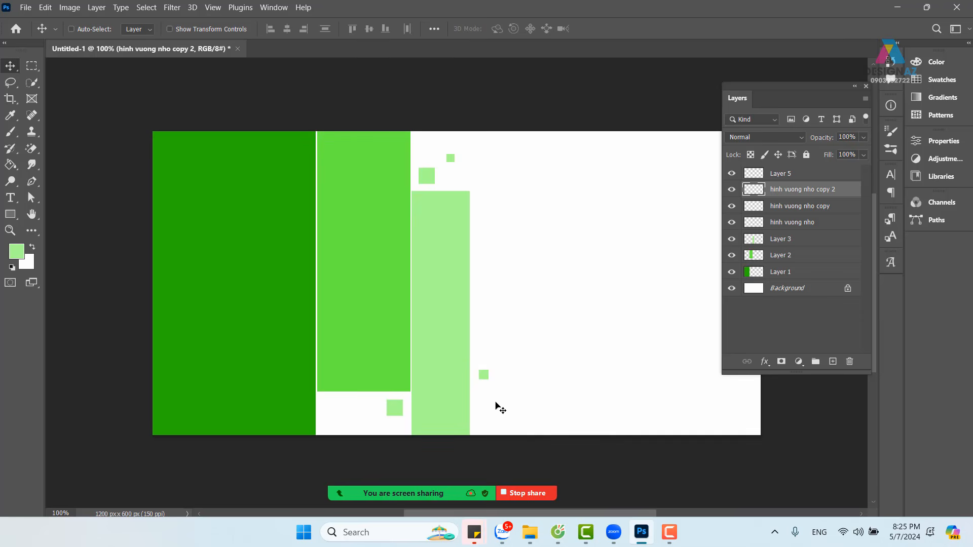
pyautogui.hotkey('ctrl', 't')
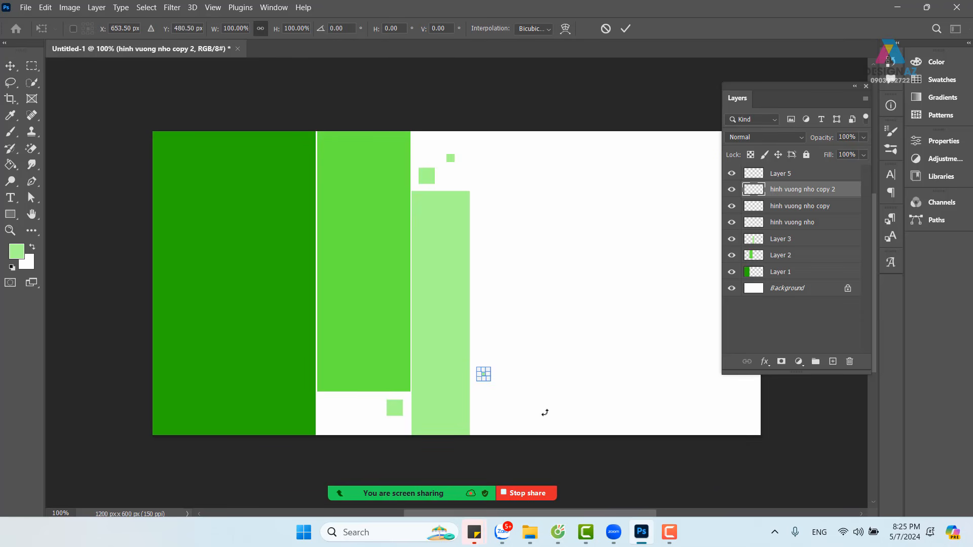
pyautogui.hotkey('ctrl', '+')
pyautogui.hotkey('ctrl', '+')
pyautogui.hotkey('ctrl', '+')
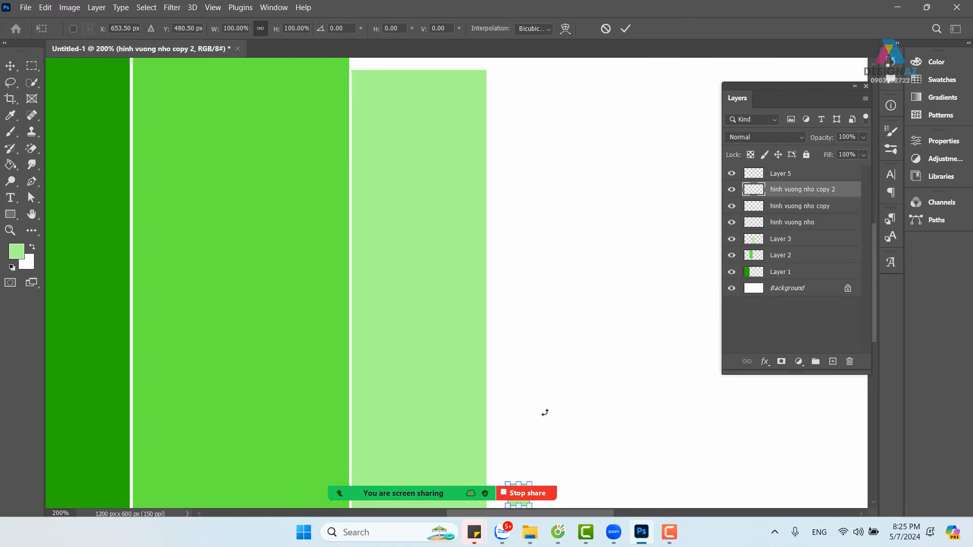
pyautogui.moveTo(543, 417); pyautogui.dragTo(449, 206)
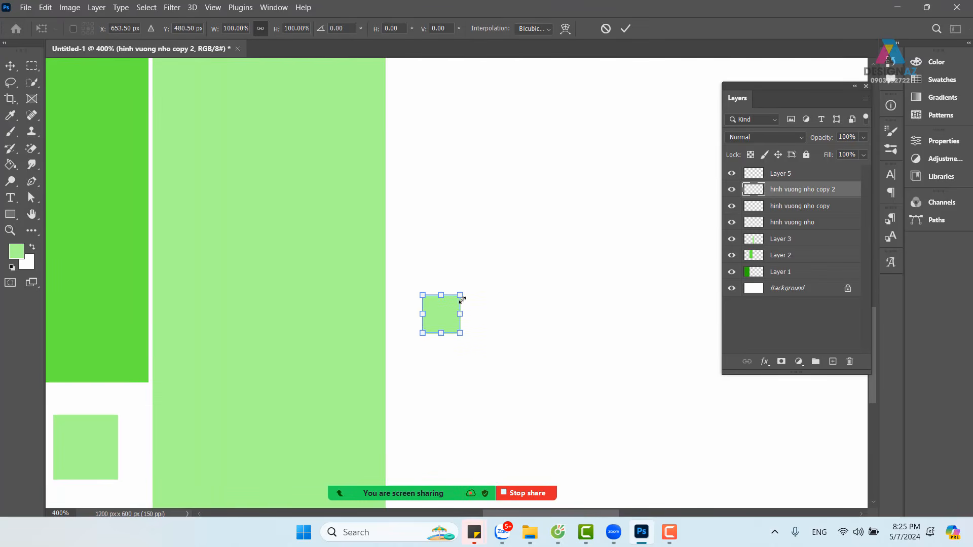
pyautogui.moveTo(460, 296); pyautogui.dragTo(446, 308)
pyautogui.press('Return')
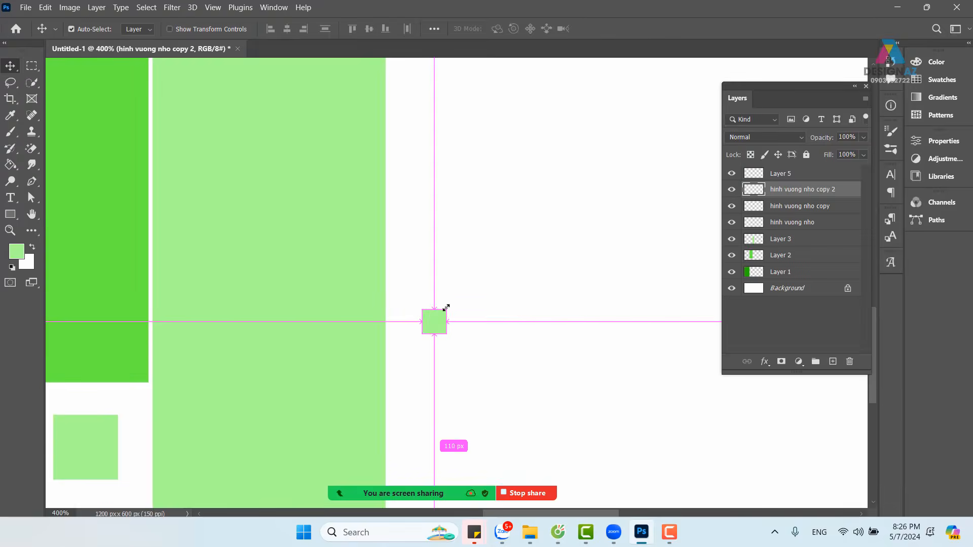
# Create a thin vertical light green strip on a new layer, running from the canvas's upper edge just beside the light green bar
pyautogui.scroll(-4, 446, 307)
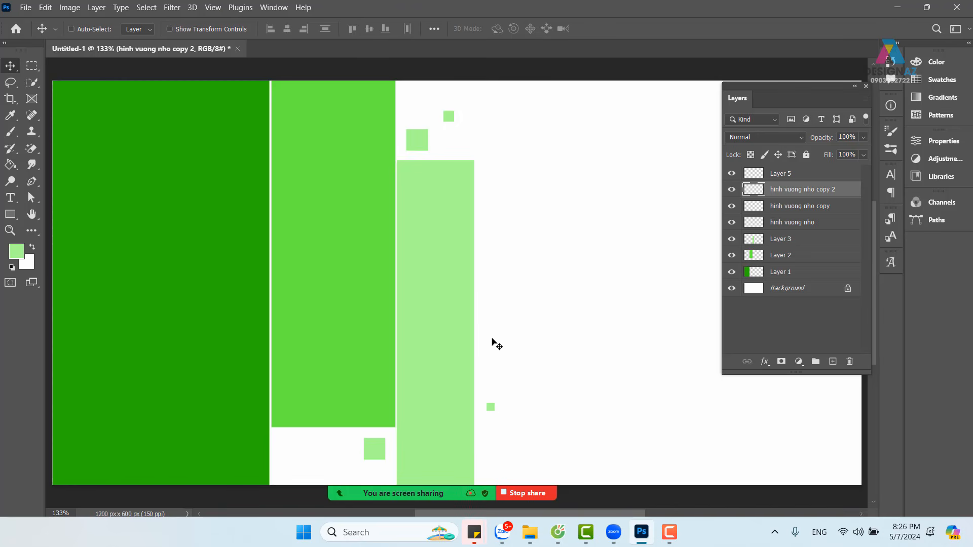
pyautogui.moveTo(507, 324); pyautogui.dragTo(494, 291)
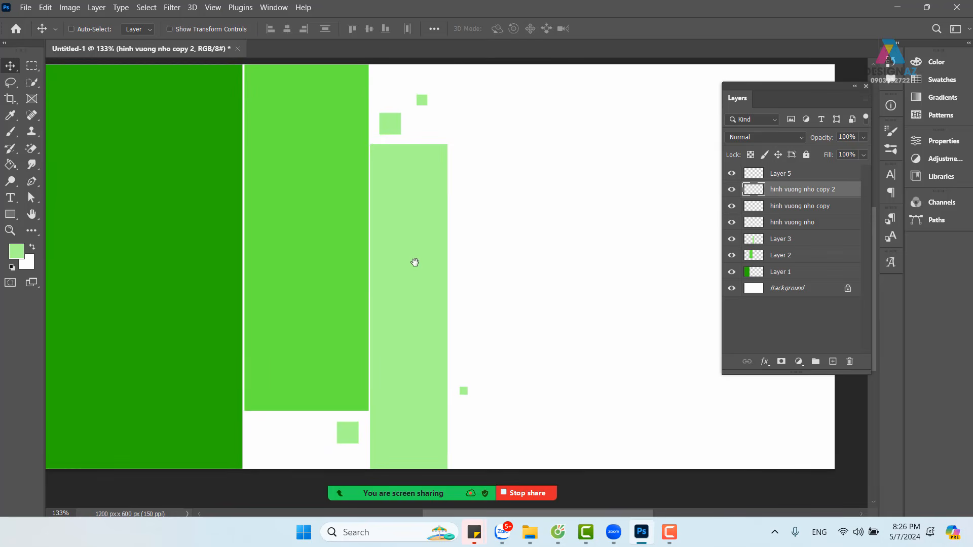
pyautogui.moveTo(435, 247); pyautogui.dragTo(416, 261)
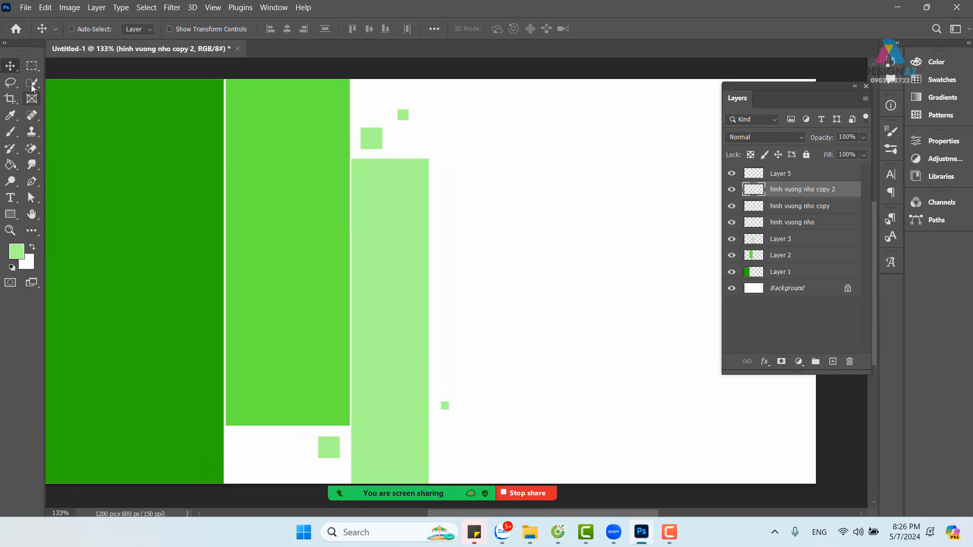
pyautogui.click(31, 66)
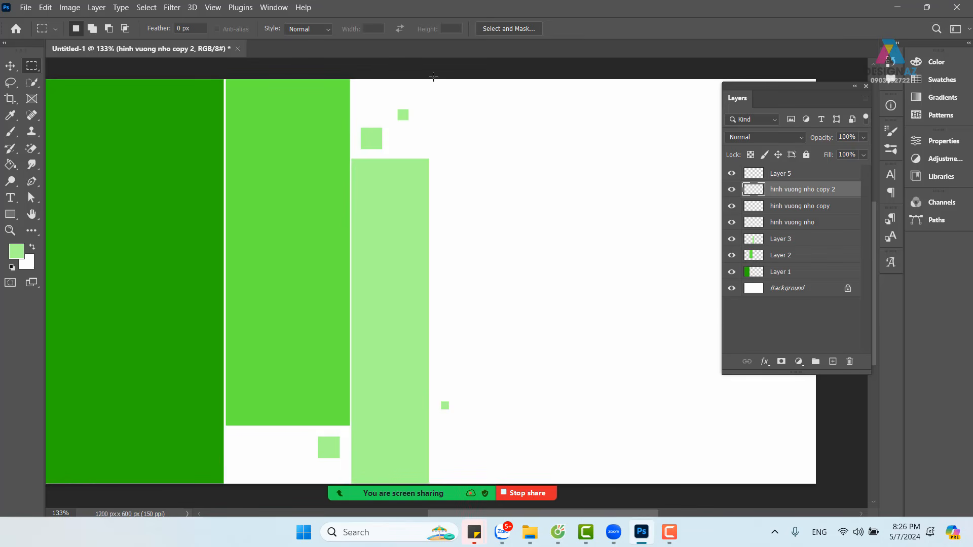
pyautogui.moveTo(434, 77); pyautogui.dragTo(438, 322)
pyautogui.click(833, 361)
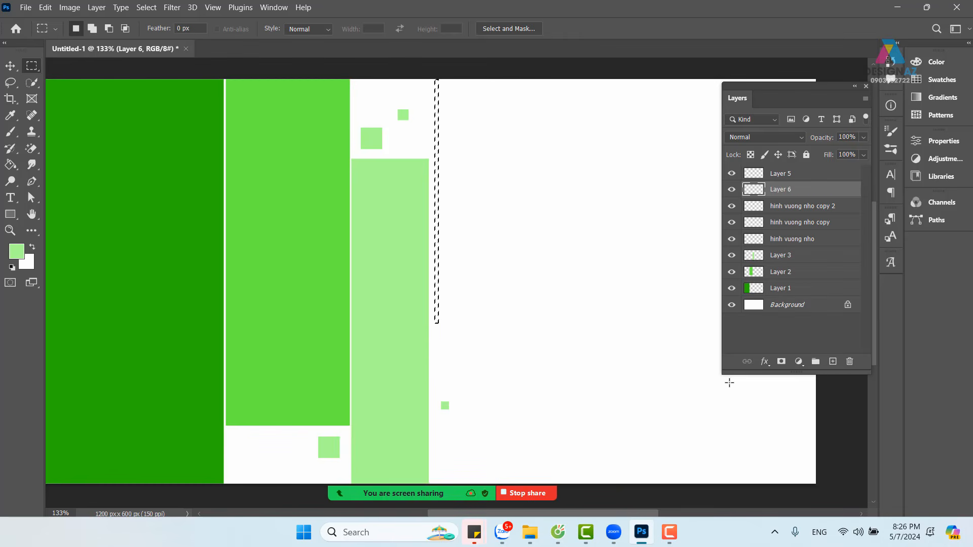
pyautogui.press('alt')
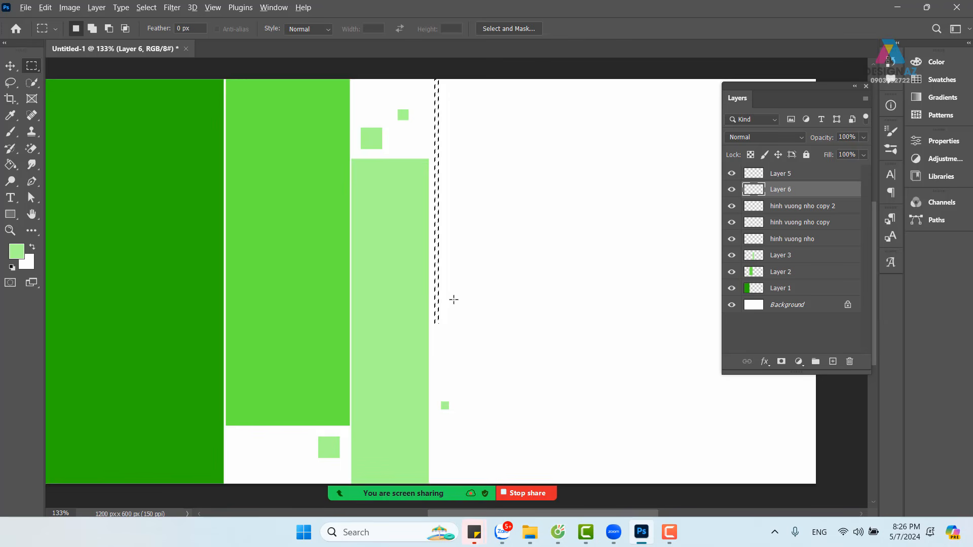
pyautogui.hotkey('alt', 'BackSpace')
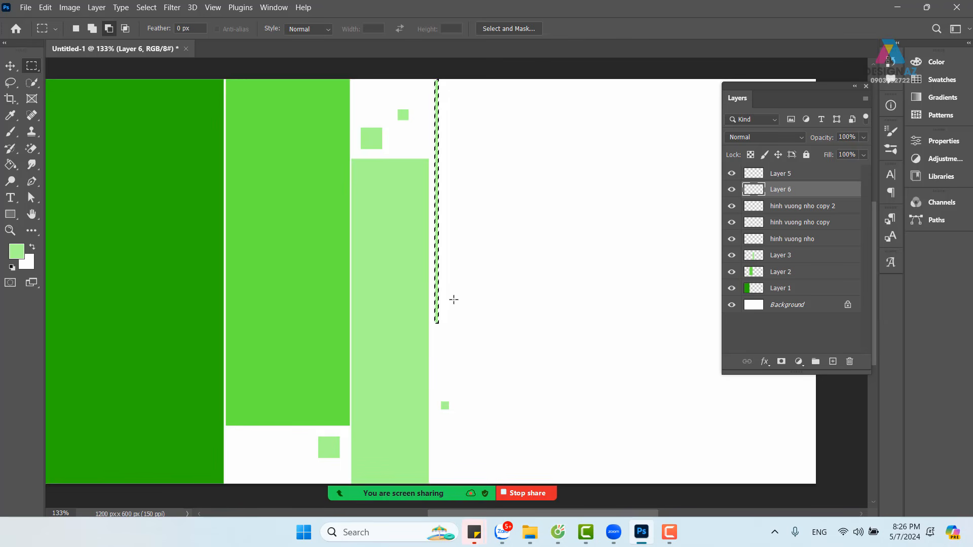
pyautogui.hotkey('ctrl', 'd')
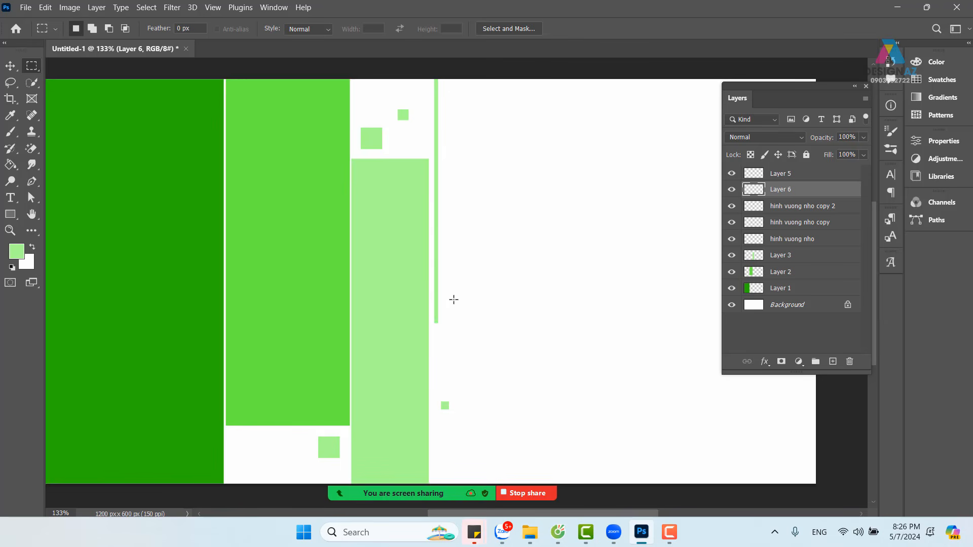
# Marquee a thin horizontal strip from the canvas's left edge across the lower dark green bar into the medium green bar
pyautogui.click(11, 66)
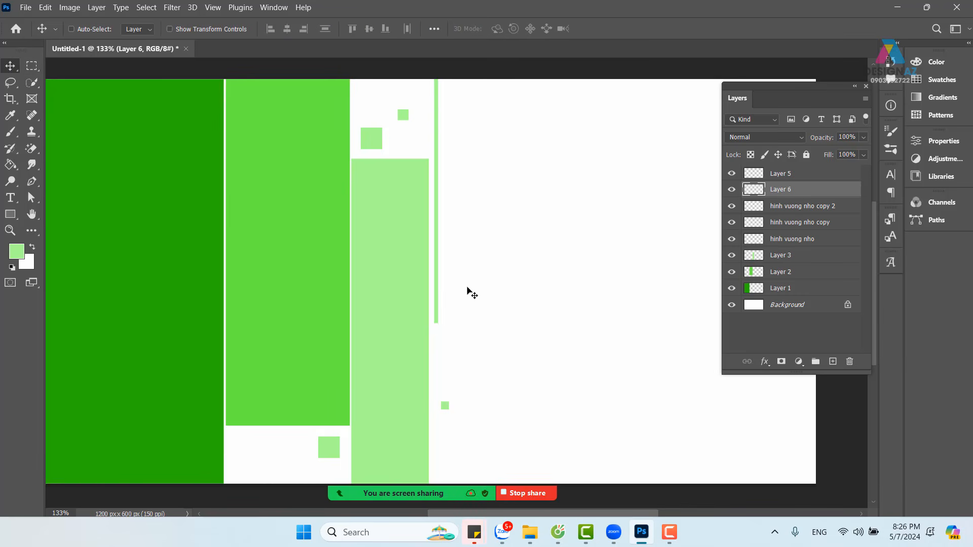
pyautogui.moveTo(378, 363); pyautogui.dragTo(463, 309)
pyautogui.moveTo(526, 203); pyautogui.dragTo(508, 234)
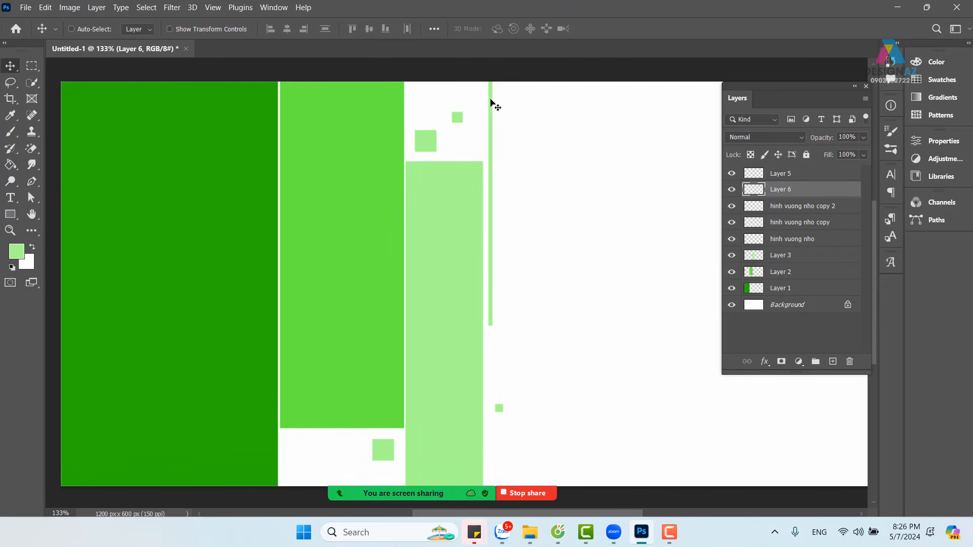
pyautogui.moveTo(354, 304); pyautogui.dragTo(386, 275)
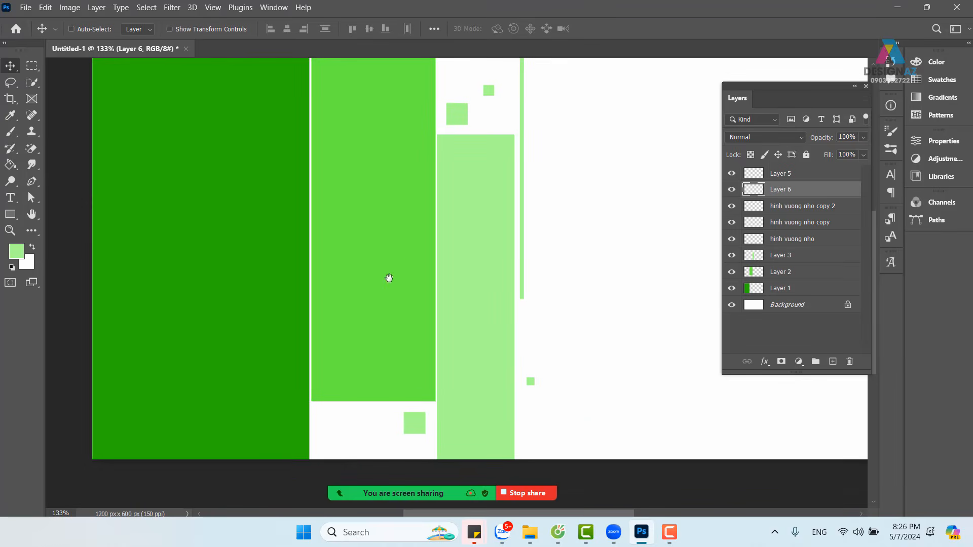
pyautogui.click(31, 65)
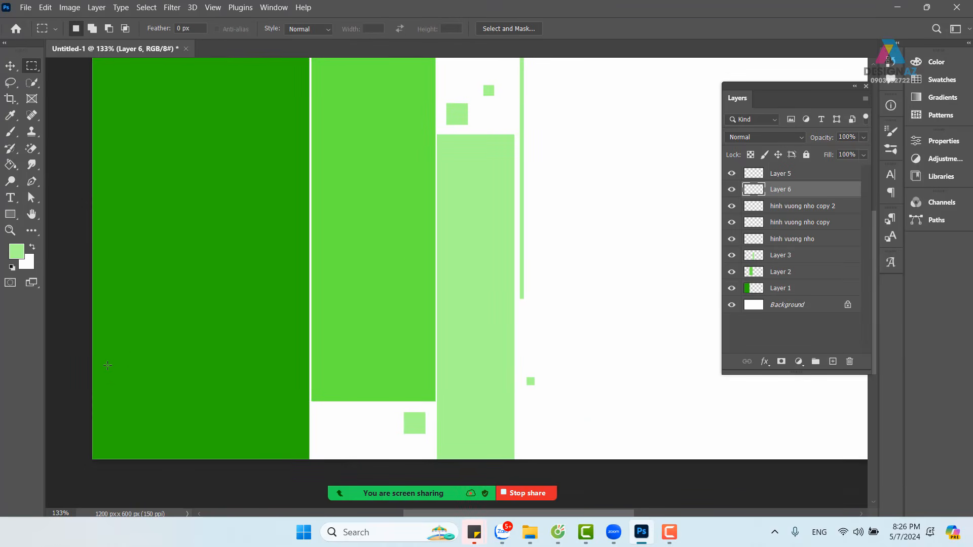
pyautogui.moveTo(91, 372); pyautogui.dragTo(385, 371)
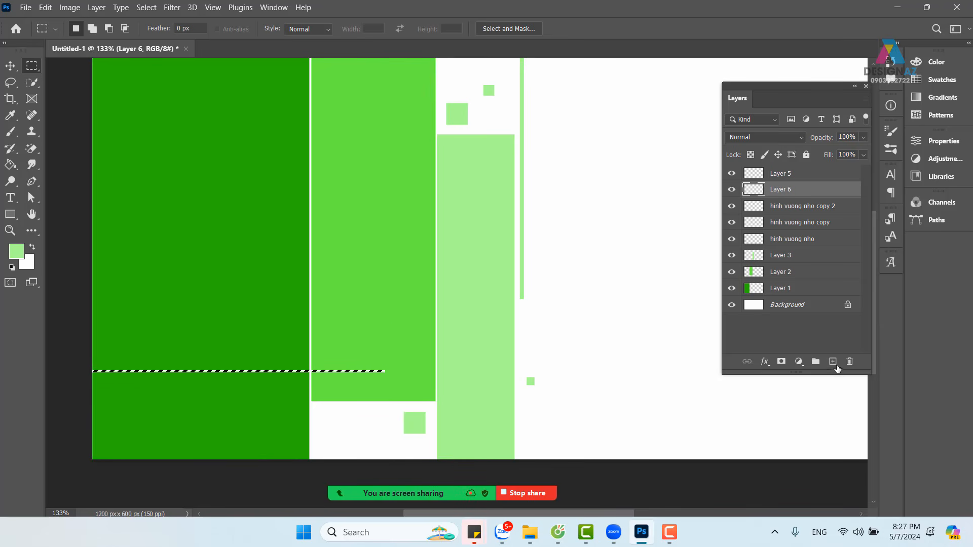
# Fill the thin horizontal selection with the white background colour on a new layer and clear the selection
pyautogui.click(834, 363)
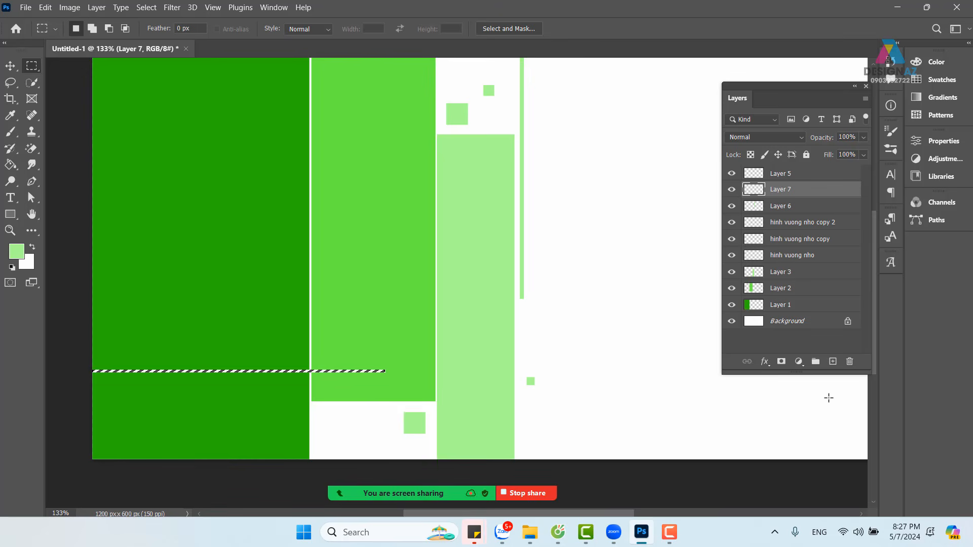
pyautogui.hotkey('ctrl', 'BackSpace')
pyautogui.hotkey('ctrl', 'd')
pyautogui.click(10, 65)
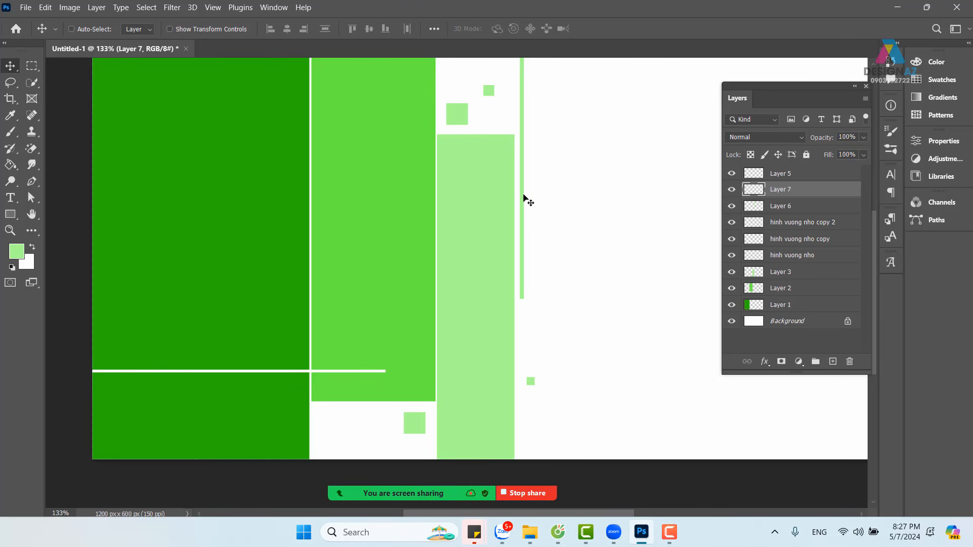
pyautogui.moveTo(524, 194); pyautogui.dragTo(527, 192)
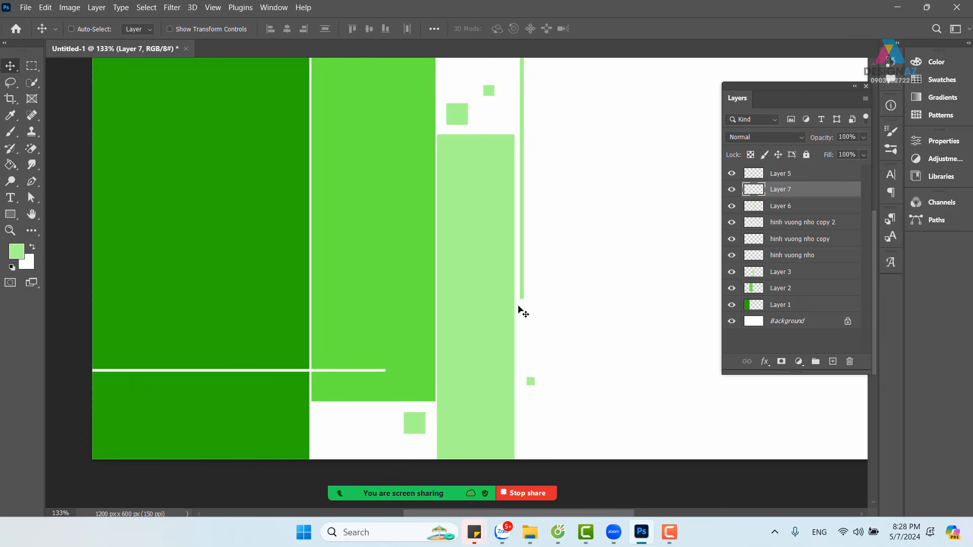
# Pick the layers of the dark green bar and the medium green bar on the canvas, moving each and undoing the move
pyautogui.hotkey('ctrl', '-')
pyautogui.hotkey('ctrl', '-')
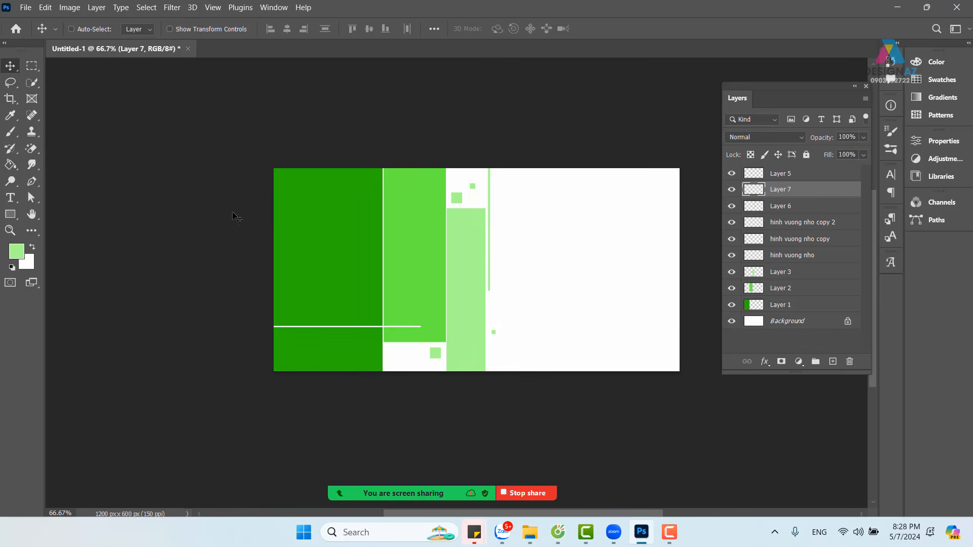
pyautogui.rightClick(334, 203)
pyautogui.click(345, 197)
pyautogui.moveTo(342, 216); pyautogui.dragTo(378, 243)
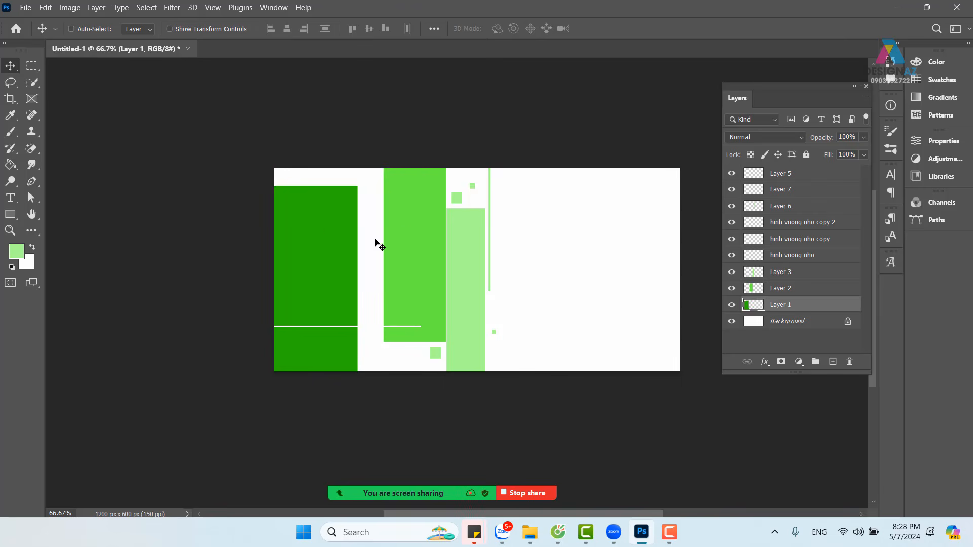
pyautogui.hotkey('ctrl', 'z')
pyautogui.rightClick(420, 186)
pyautogui.click(430, 190)
pyautogui.moveTo(417, 212); pyautogui.dragTo(384, 229)
pyautogui.hotkey('ctrl', 'z')
# Pick the layers of the light green bar and the two squares above it on the canvas, trying and undoing a move of each
pyautogui.rightClick(468, 238)
pyautogui.click(484, 243)
pyautogui.moveTo(460, 260); pyautogui.dragTo(485, 213)
pyautogui.hotkey('ctrl', 'z')
pyautogui.rightClick(458, 200)
pyautogui.click(471, 203)
pyautogui.hotkey('ctrl', 'z')
pyautogui.rightClick(470, 187)
pyautogui.click(489, 189)
pyautogui.hotkey('ctrl', 'z')
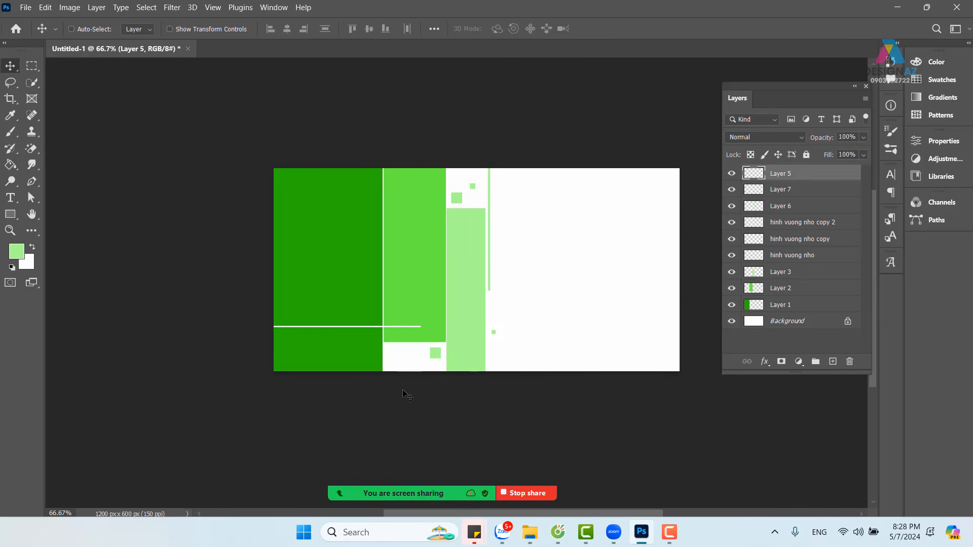
# Try moving the square below the medium green bar, the smallest square and the medium green bar, undoing each move
pyautogui.rightClick(437, 354)
pyautogui.click(451, 358)
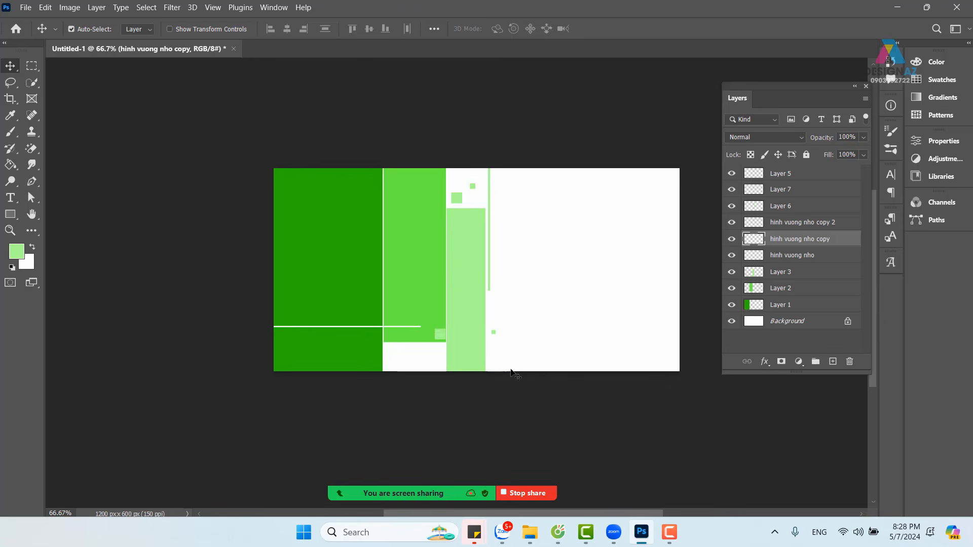
pyautogui.press('ctrl')
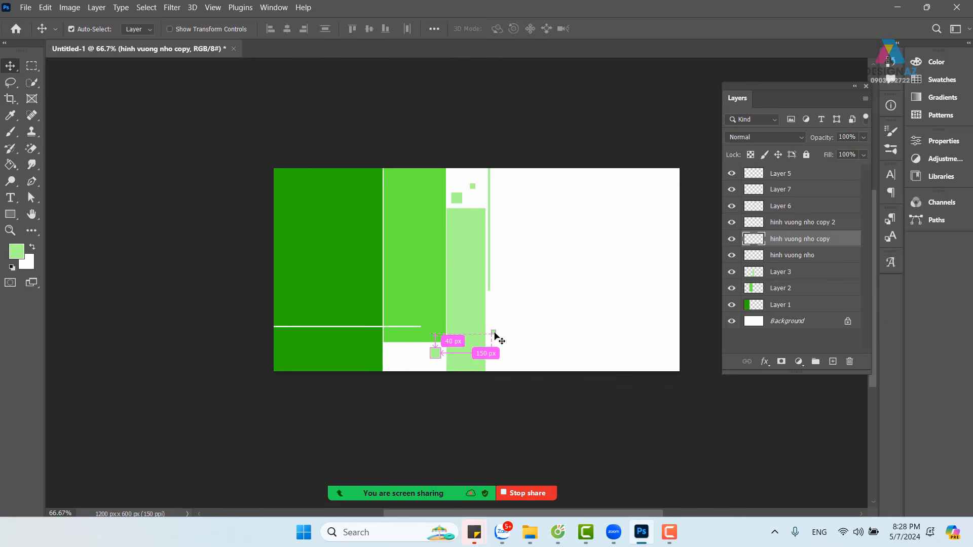
pyautogui.moveTo(496, 336); pyautogui.dragTo(508, 317)
pyautogui.moveTo(435, 337); pyautogui.dragTo(416, 311)
pyautogui.hotkey('ctrl', 'z')
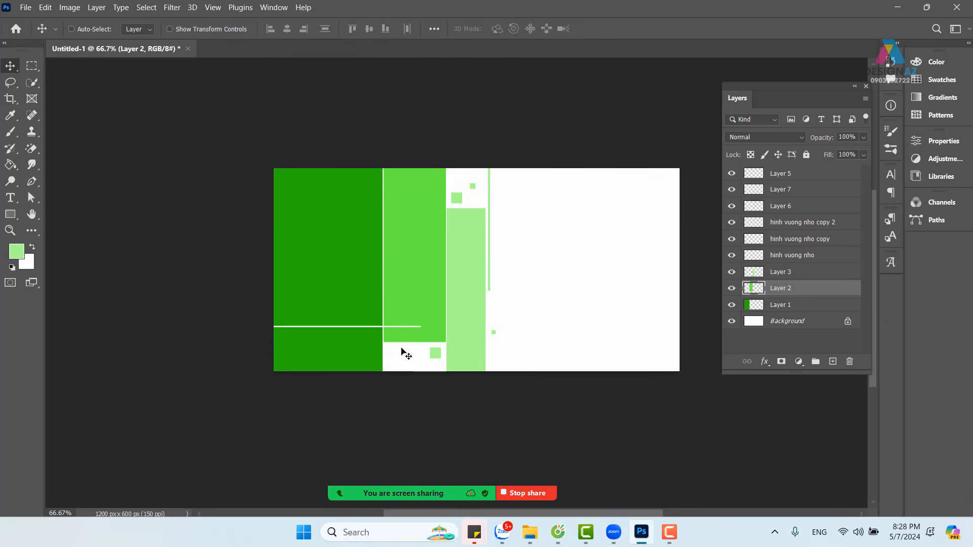
# Auto-select the horizontal white strip and the thin vertical green strip in turn, moving each and undoing the move
pyautogui.scroll(3, 404, 352)
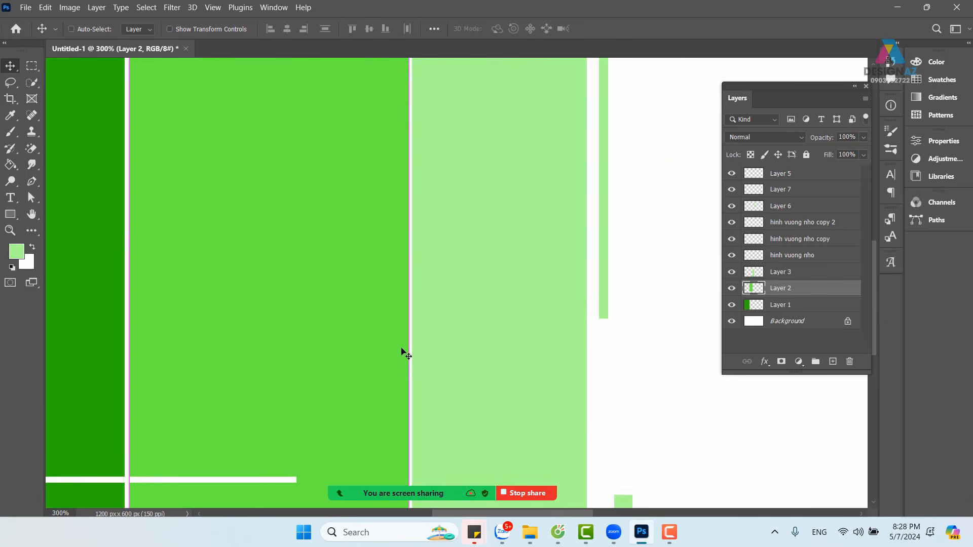
pyautogui.moveTo(284, 386); pyautogui.dragTo(434, 149)
pyautogui.click(440, 228)
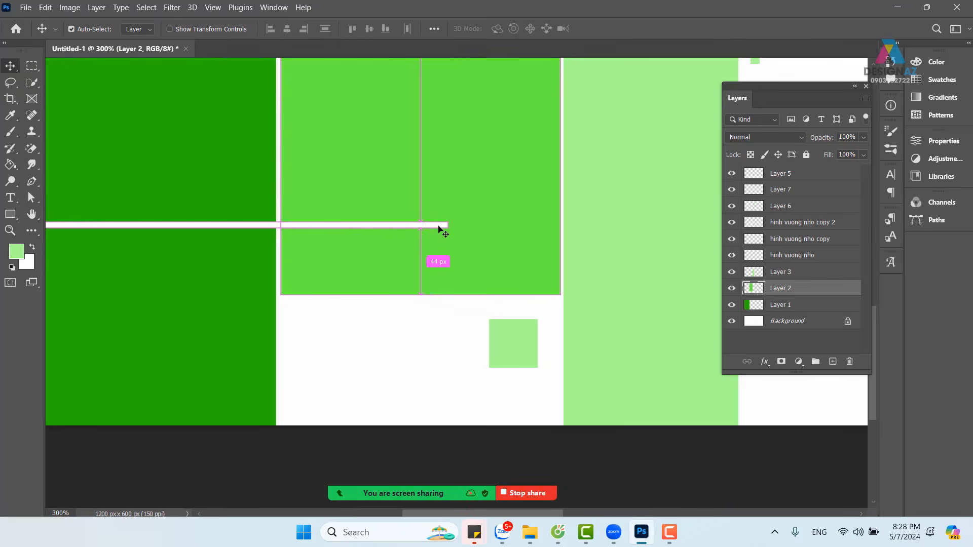
pyautogui.moveTo(440, 228); pyautogui.dragTo(434, 277)
pyautogui.hotkey('ctrl', 'z')
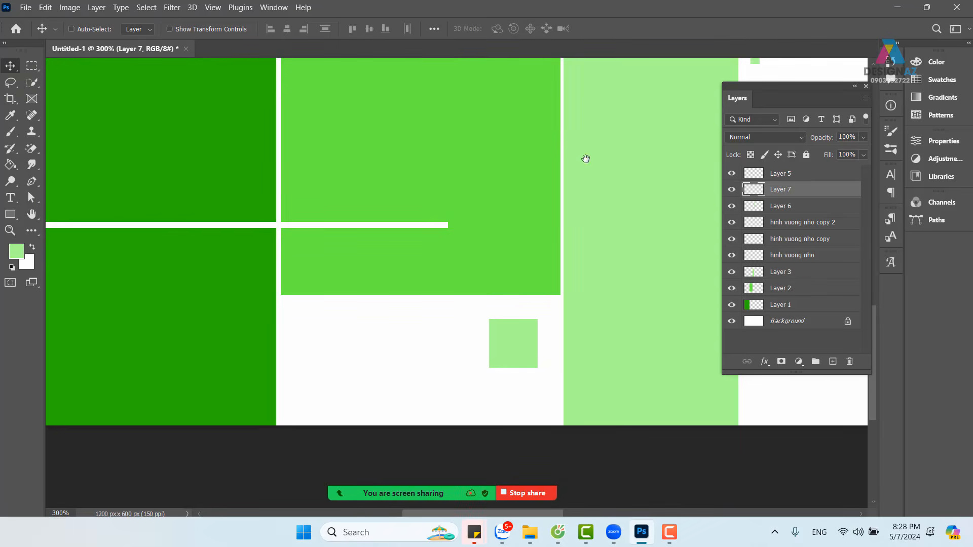
pyautogui.moveTo(585, 159); pyautogui.dragTo(528, 183)
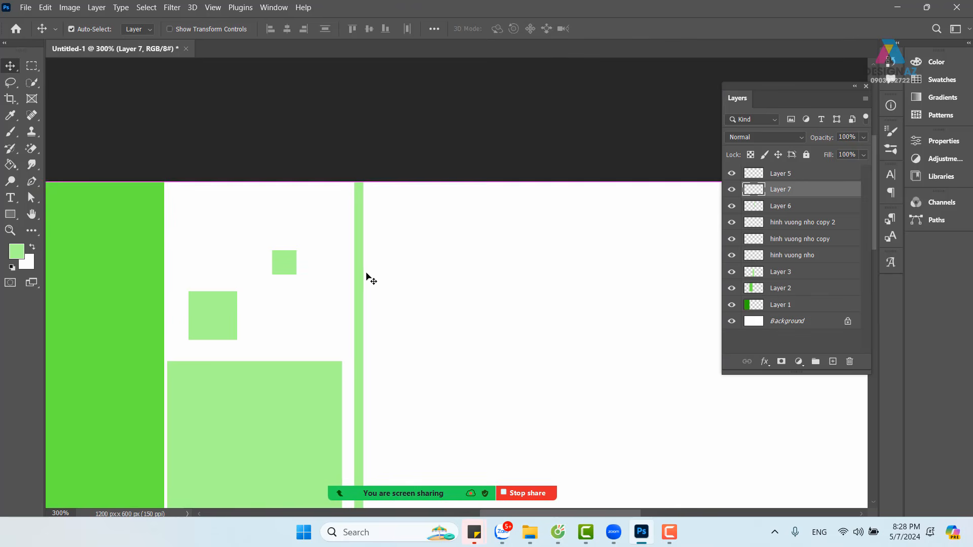
pyautogui.moveTo(358, 275); pyautogui.dragTo(417, 273)
pyautogui.hotkey('ctrl', 'z')
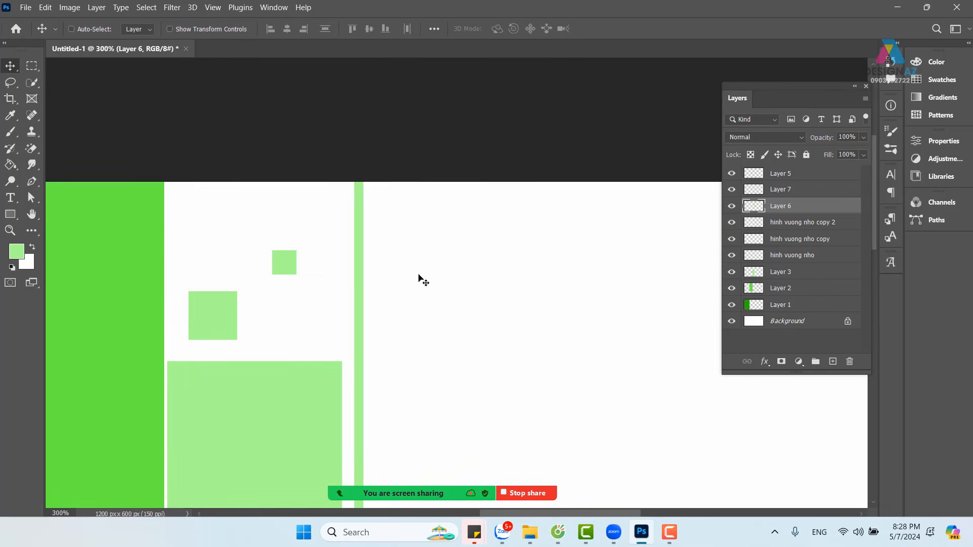
# Select all layers from Layer 5 down to Layer 1 together, leaving out the Background
pyautogui.hotkey('ctrl', '-')
pyautogui.hotkey('ctrl', '-')
pyautogui.hotkey('ctrl', '-')
pyautogui.hotkey('ctrl', '-')
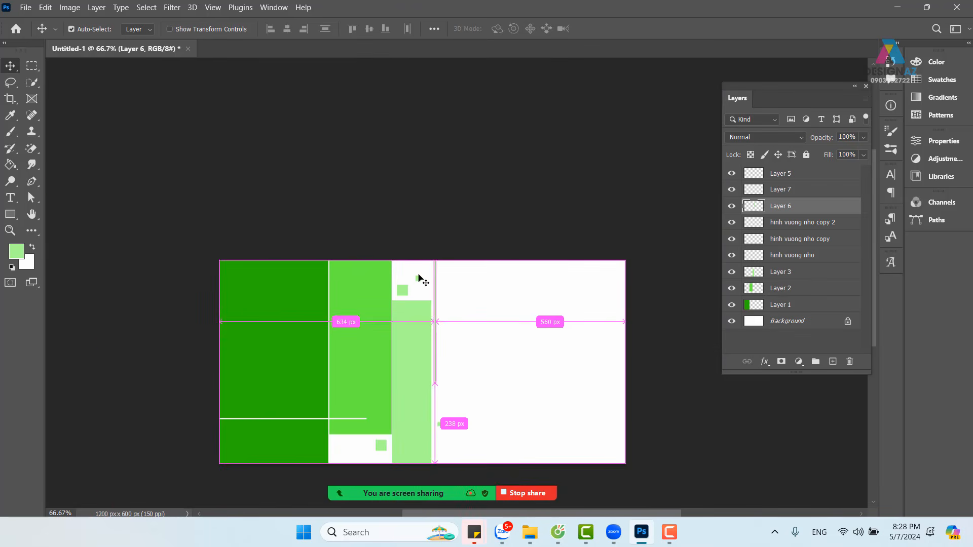
pyautogui.hotkey('ctrl', '-')
pyautogui.hotkey('ctrl', '+')
pyautogui.hotkey('ctrl', '+')
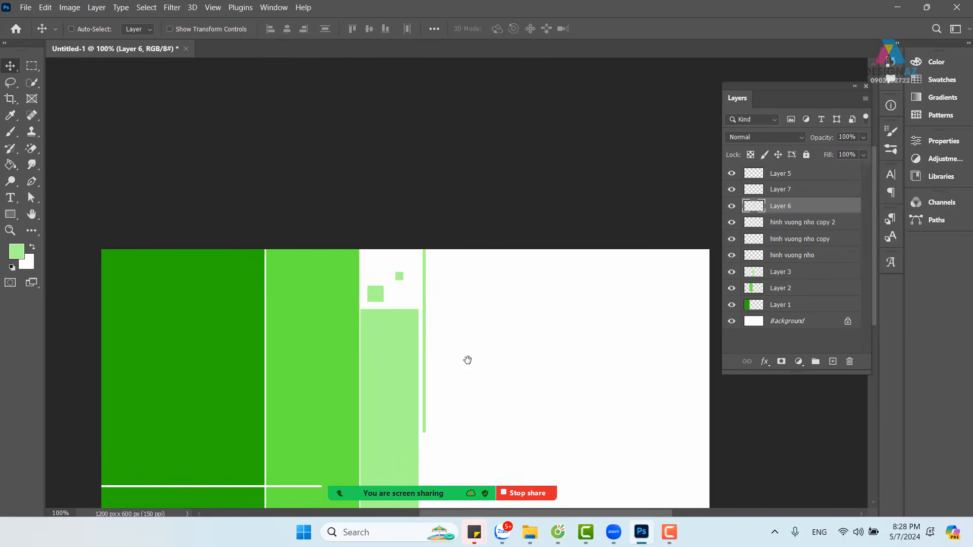
pyautogui.moveTo(468, 359); pyautogui.dragTo(470, 261)
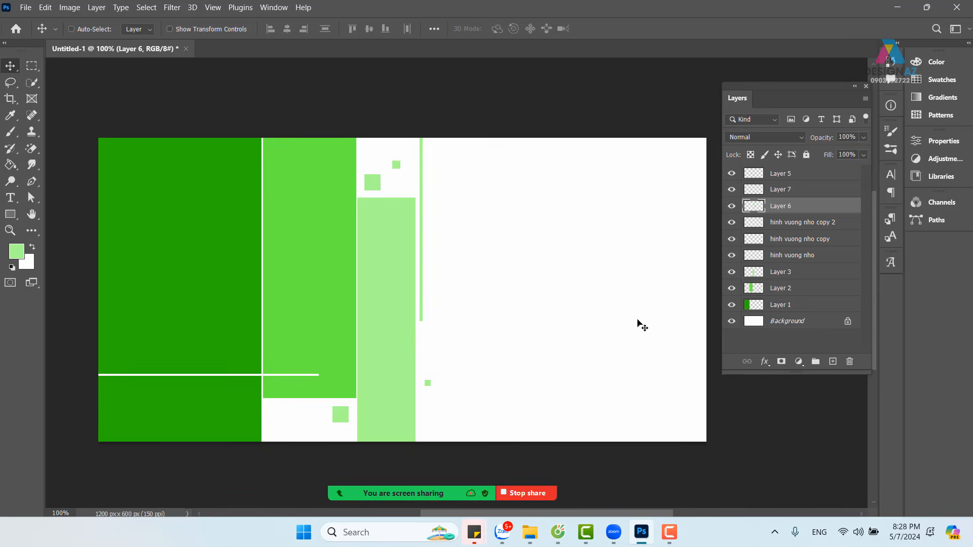
pyautogui.click(812, 178)
pyautogui.keyDown('shift'); pyautogui.click(799, 308); pyautogui.keyUp('shift')
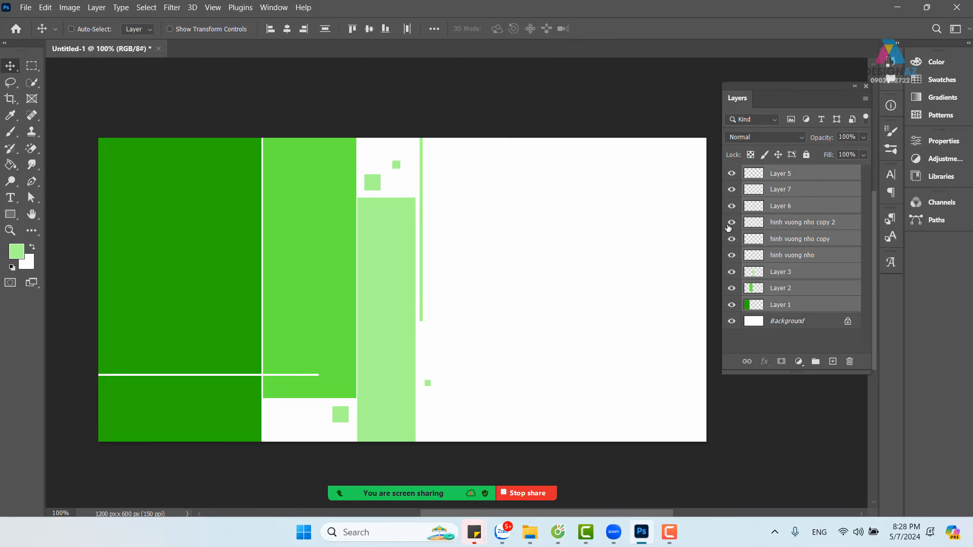
# Pick Layer 1 on the canvas, add Layer 2 to the selection, then try moving both bars and undo it
pyautogui.rightClick(211, 184)
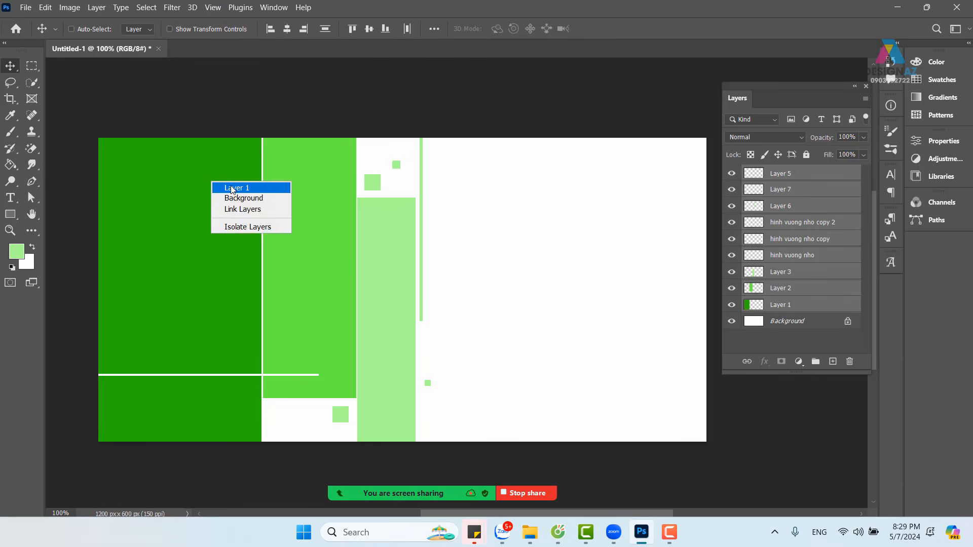
pyautogui.click(232, 189)
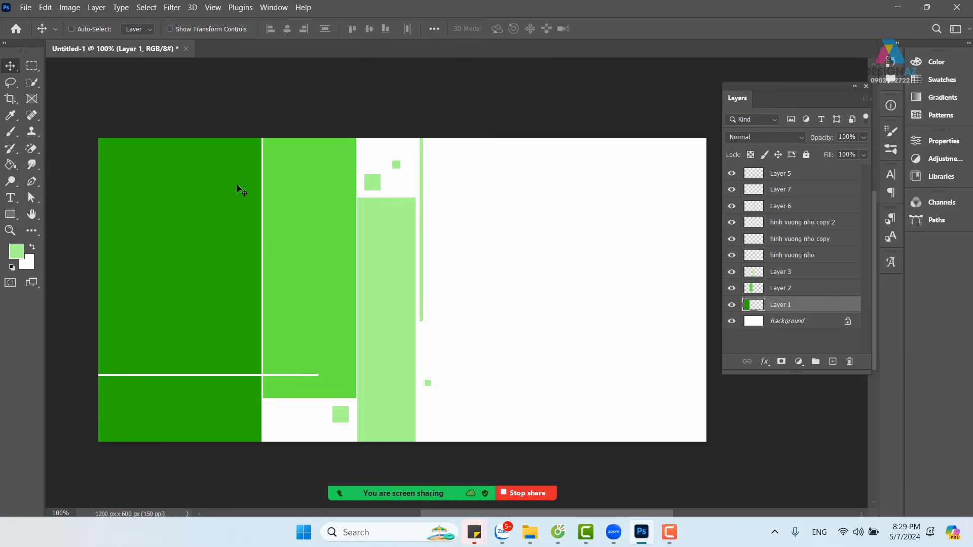
pyautogui.rightClick(326, 193)
pyautogui.keyDown('shift'); pyautogui.click(354, 201); pyautogui.keyUp('shift')
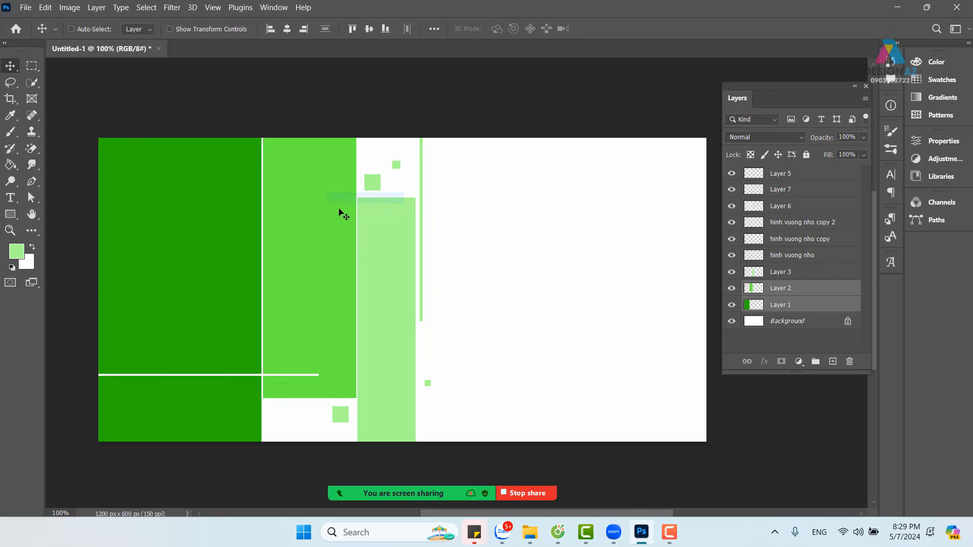
pyautogui.moveTo(329, 214); pyautogui.dragTo(345, 203)
pyautogui.hotkey('ctrl', 'z')
# Add the light green bar's Layer 3 to the selection, try moving the selected bars and undo the move
pyautogui.rightClick(380, 237)
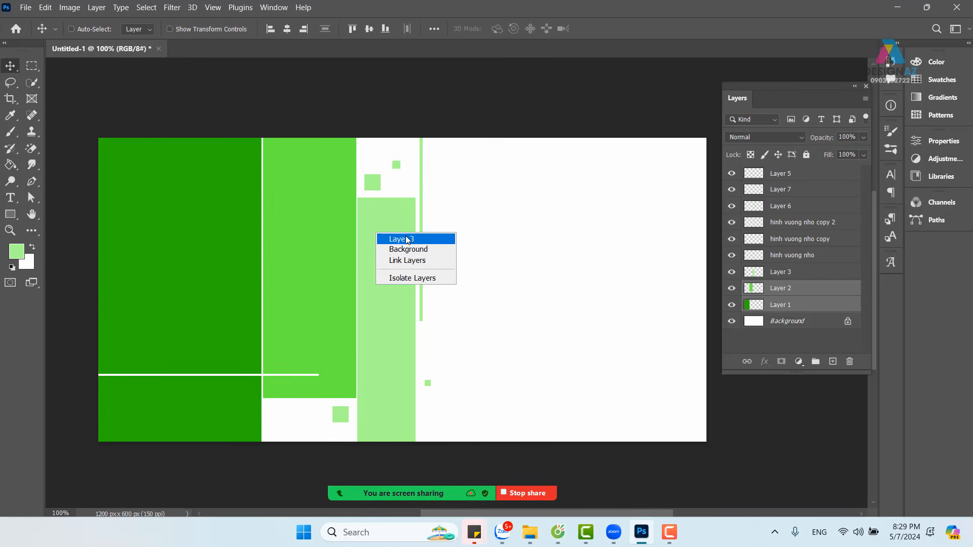
pyautogui.keyDown('shift'); pyautogui.click(388, 239); pyautogui.keyUp('shift')
pyautogui.moveTo(389, 240); pyautogui.dragTo(399, 241)
pyautogui.hotkey('ctrl', 'z')
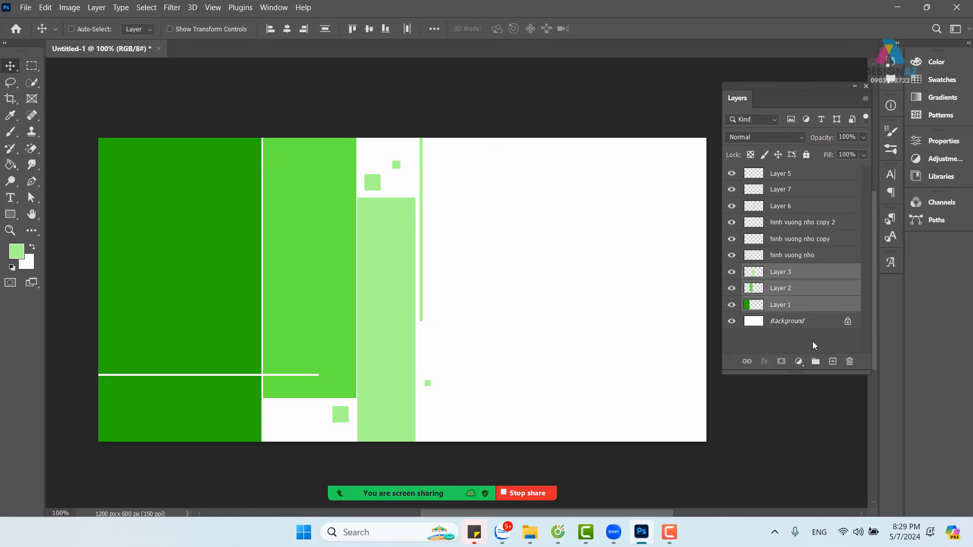
# Reselect the three green bars from the canvas, starting with Layer 1 and adding Layer 2 and Layer 3
pyautogui.click(803, 278)
pyautogui.rightClick(231, 188)
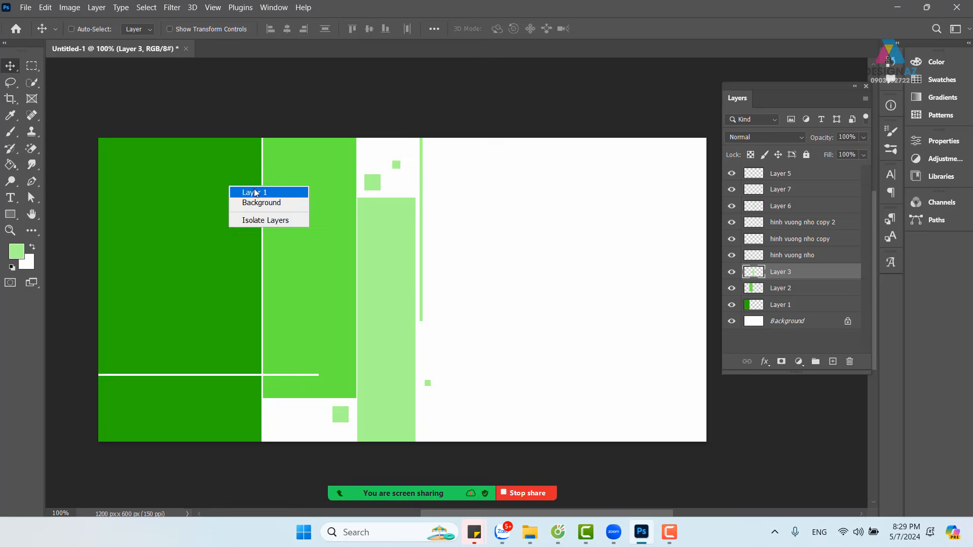
pyautogui.click(256, 192)
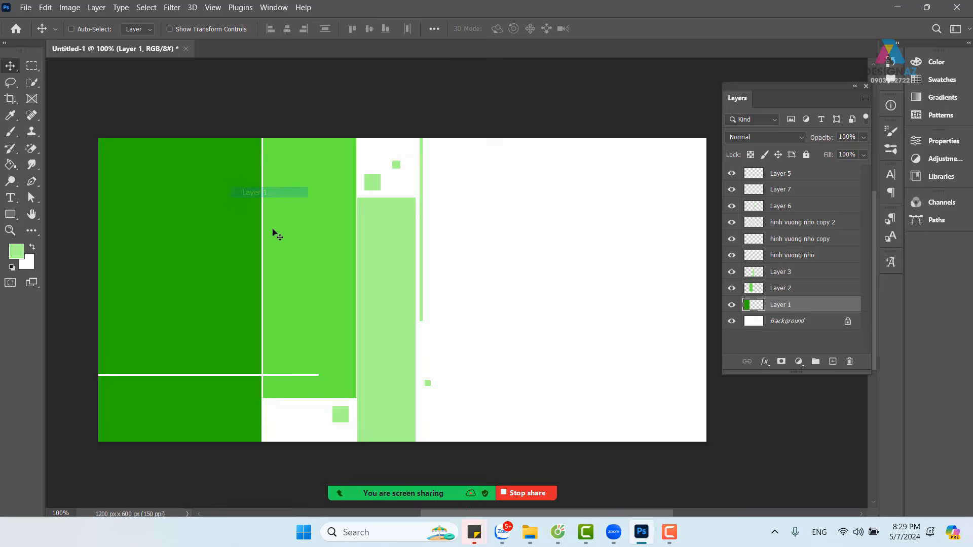
pyautogui.rightClick(304, 185)
pyautogui.keyDown('shift'); pyautogui.click(310, 189); pyautogui.keyUp('shift')
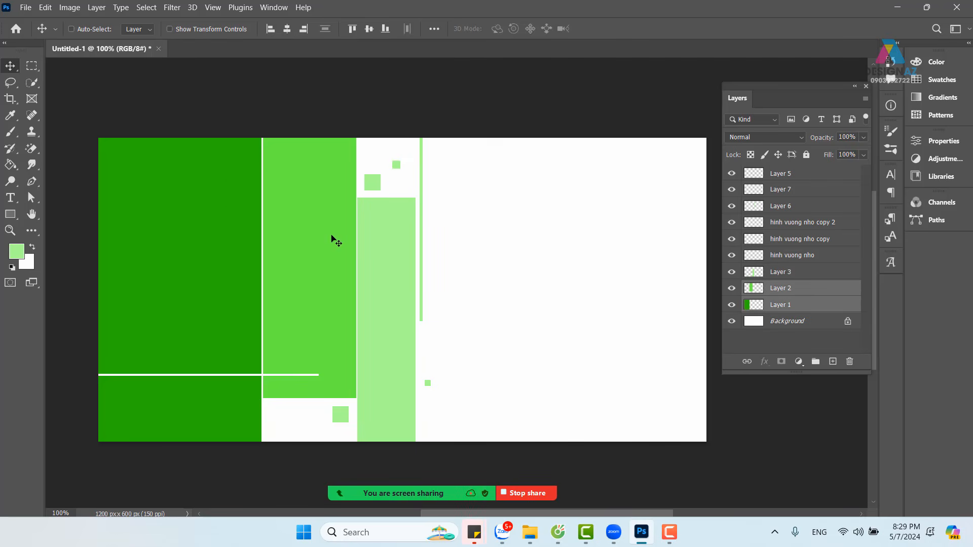
pyautogui.rightClick(393, 233)
pyautogui.keyDown('shift'); pyautogui.click(419, 234); pyautogui.keyUp('shift')
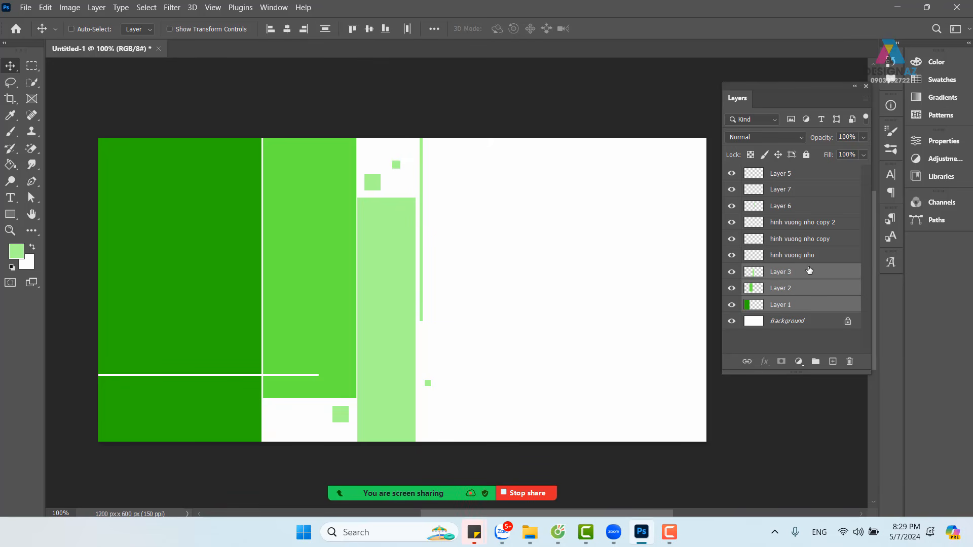
# Try moving the three selected bars together, undo the move and select only Layer 1
pyautogui.moveTo(265, 275); pyautogui.dragTo(298, 269)
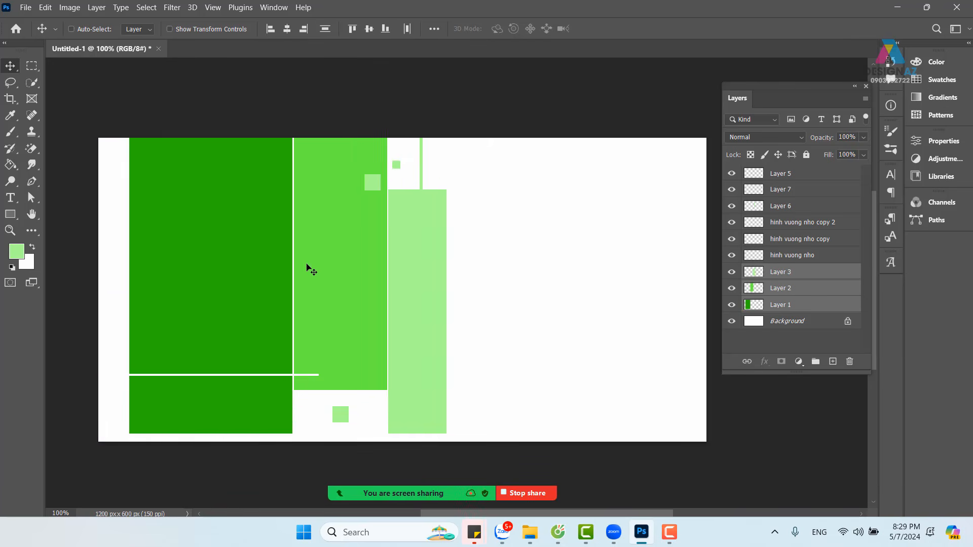
pyautogui.hotkey('ctrl', 'z')
pyautogui.click(822, 306)
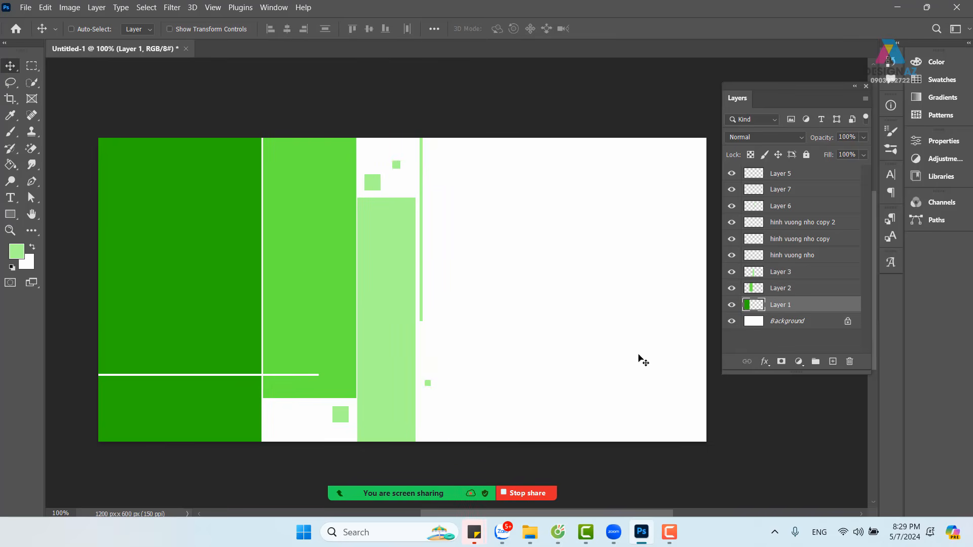
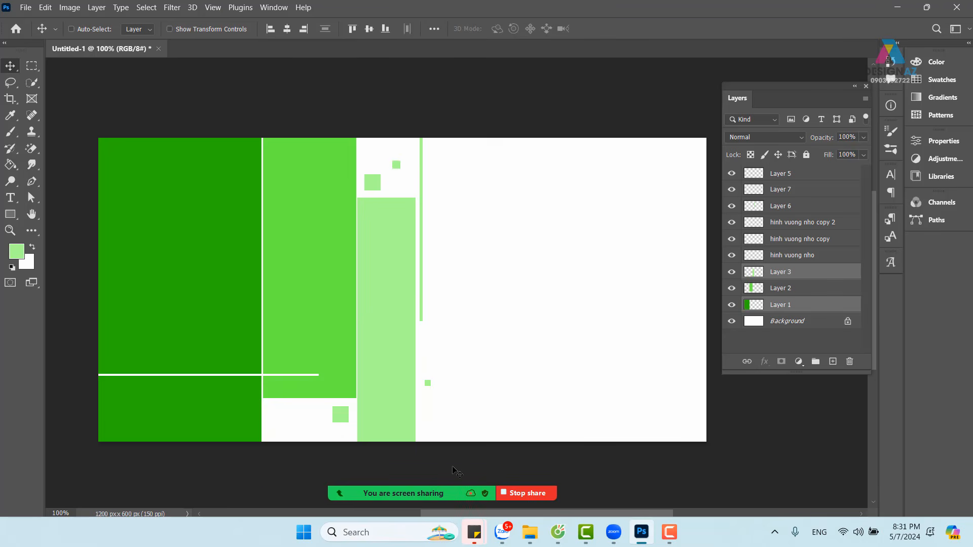
# Delete every layer from Layer 5 through Layer 1, keeping only the Background
pyautogui.moveTo(427, 496)
pyautogui.moveTo(452, 509)
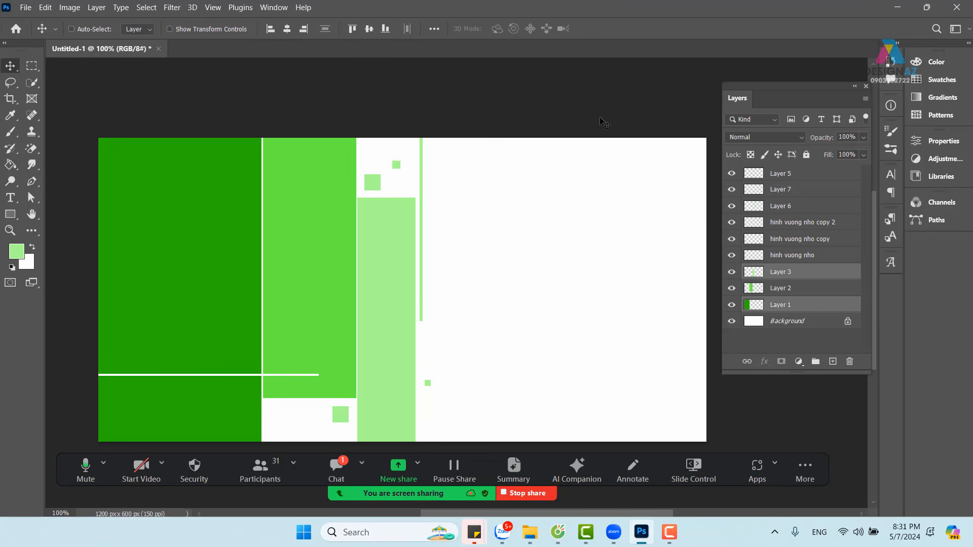
pyautogui.click(823, 173)
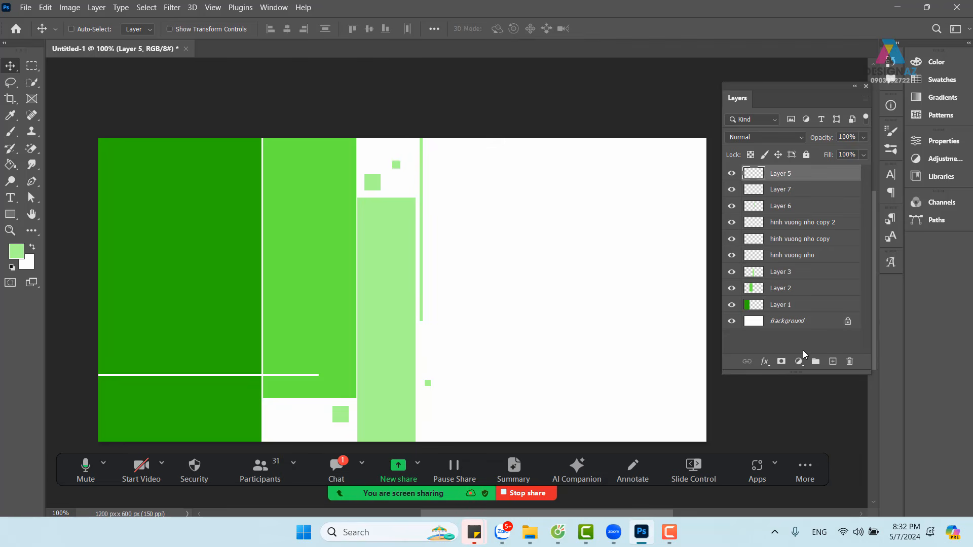
pyautogui.keyDown('shift'); pyautogui.click(812, 305); pyautogui.keyUp('shift')
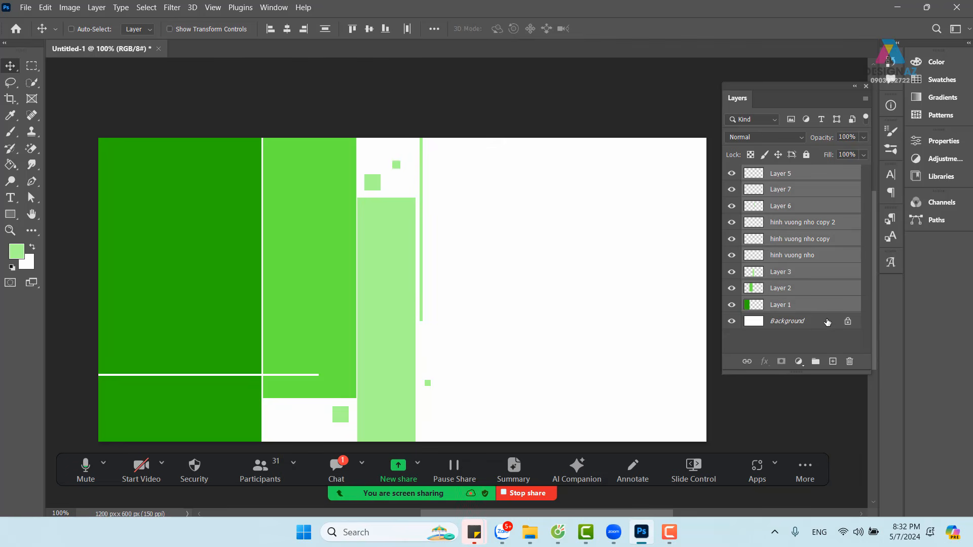
pyautogui.press('Delete')
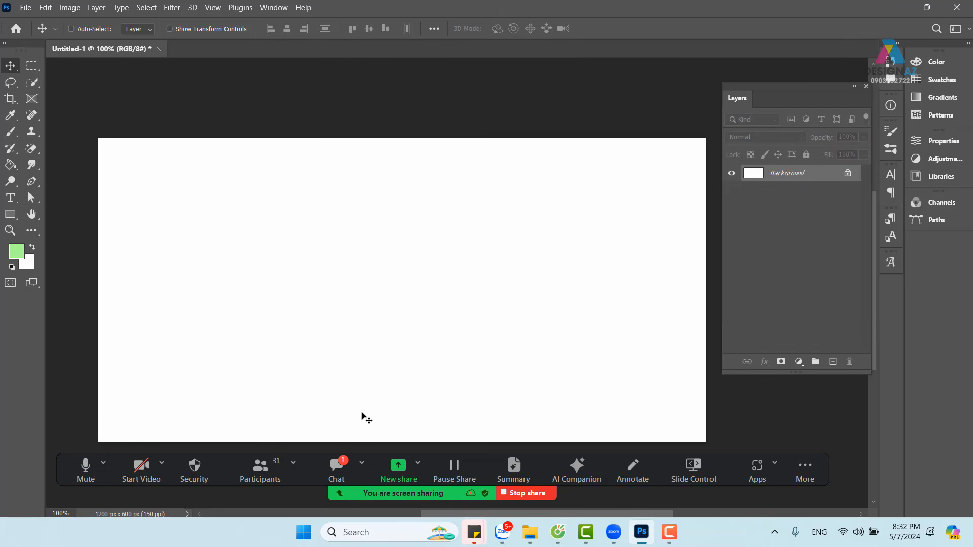
# Select the left half of the canvas with the Rectangular Marquee and add a new layer
pyautogui.click(32, 67)
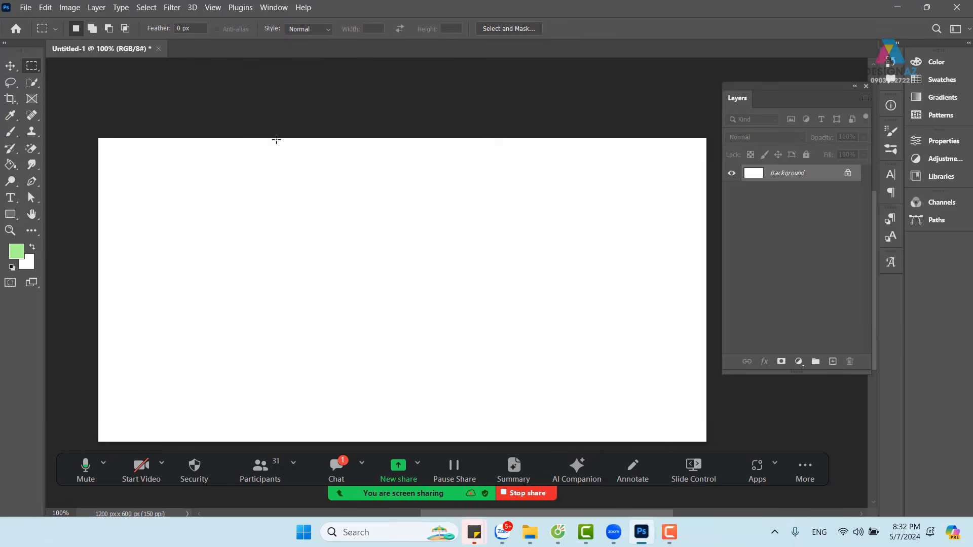
pyautogui.moveTo(99, 139); pyautogui.dragTo(139, 179)
pyautogui.moveTo(225, 266); pyautogui.dragTo(437, 429)
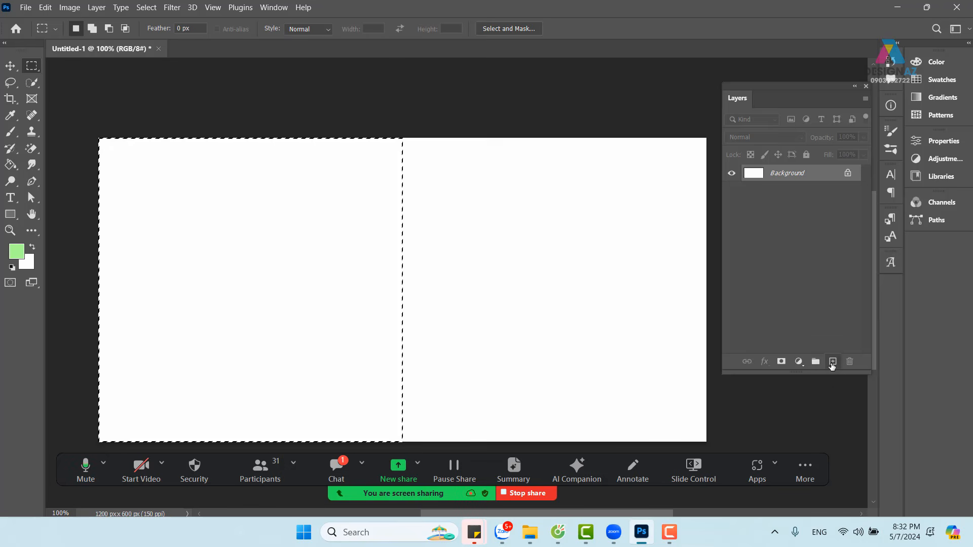
pyautogui.click(832, 362)
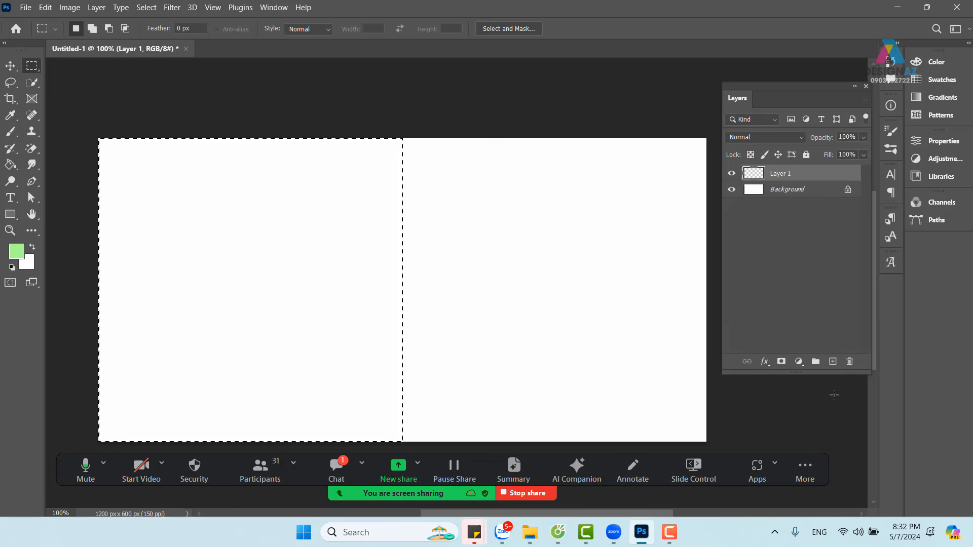
# Set the foreground to a fully saturated orange with hue 28°, fill the selection on Layer 1 and deselect
pyautogui.click(16, 251)
pyautogui.click(743, 249)
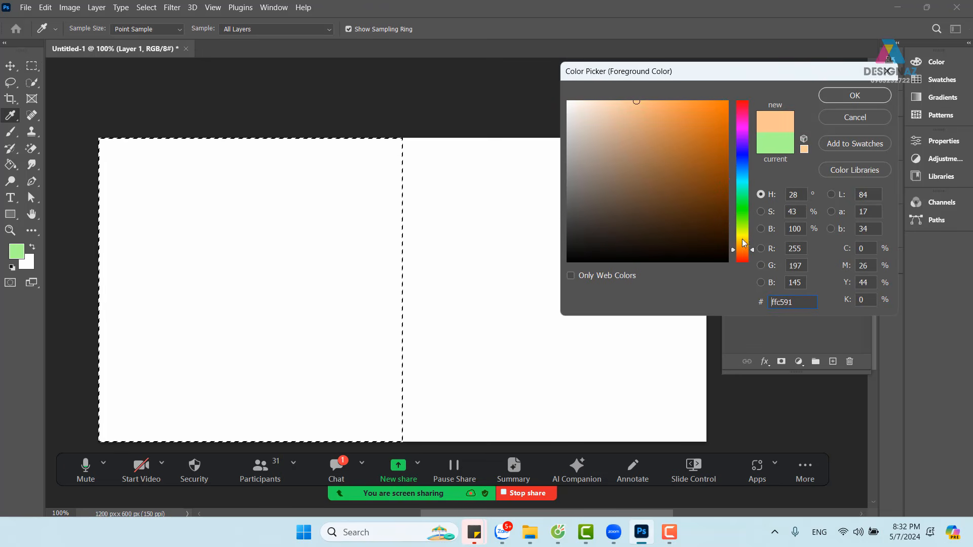
pyautogui.moveTo(706, 146); pyautogui.dragTo(728, 101)
pyautogui.click(854, 95)
pyautogui.press('m')
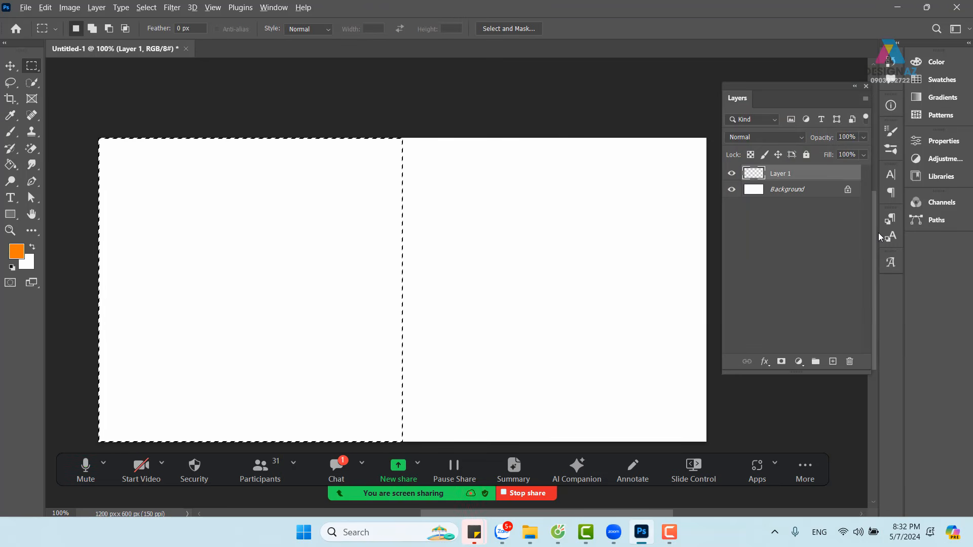
pyautogui.hotkey('alt', 'BackSpace')
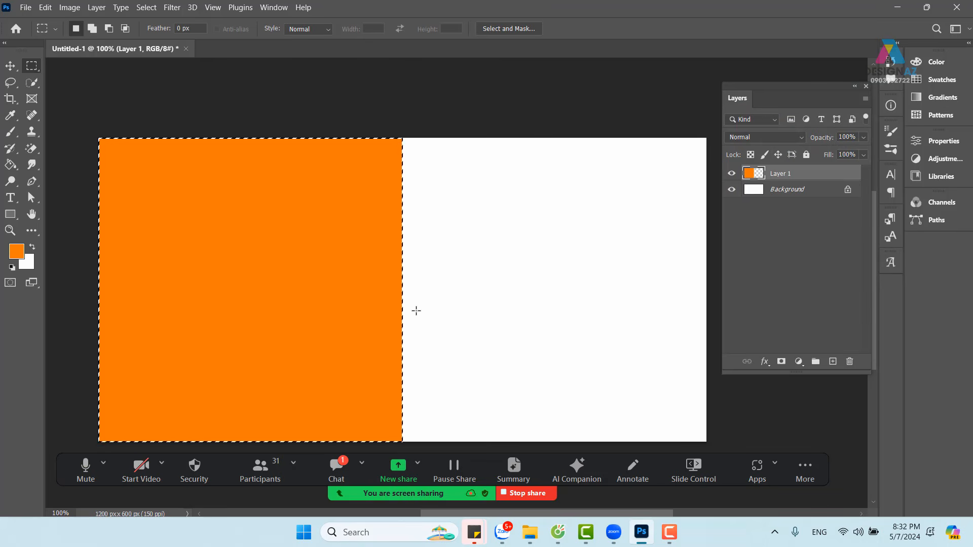
pyautogui.hotkey('ctrl', 'd')
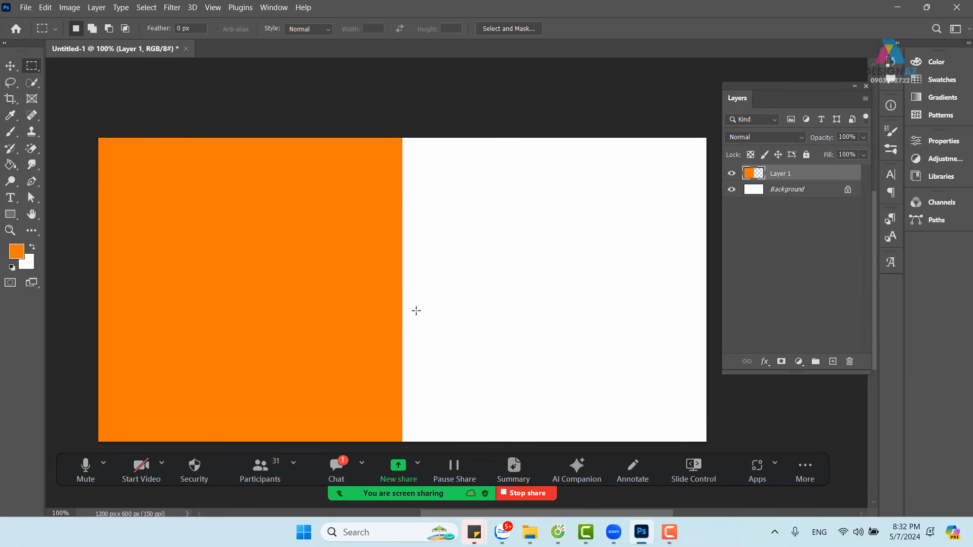
# Try moving the orange square to the right half of the canvas and undo the move
pyautogui.click(10, 66)
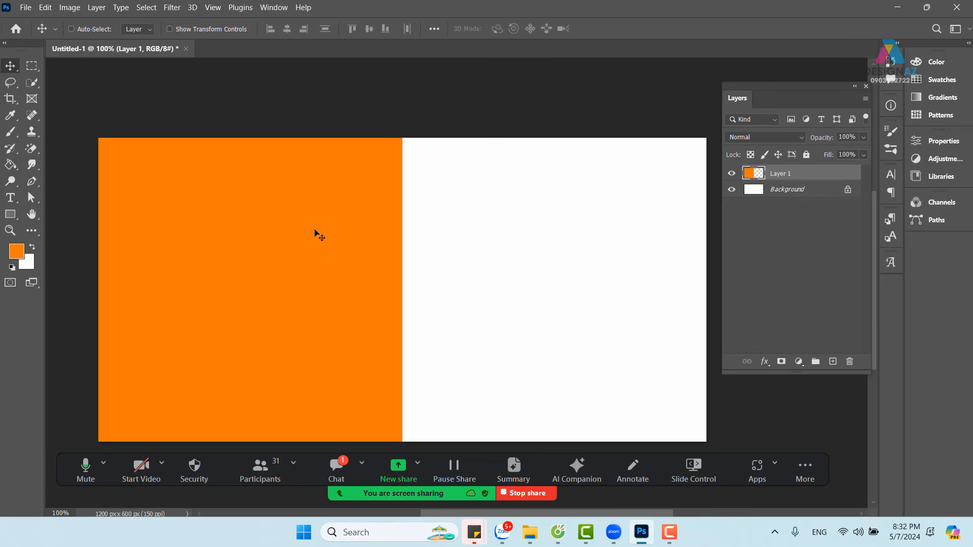
pyautogui.moveTo(185, 217); pyautogui.dragTo(490, 193)
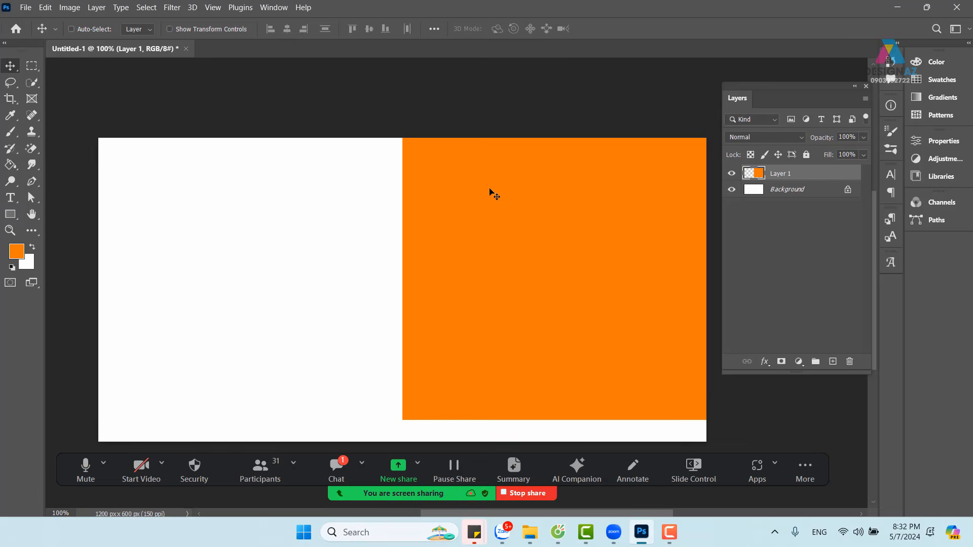
pyautogui.hotkey('ctrl', 'z')
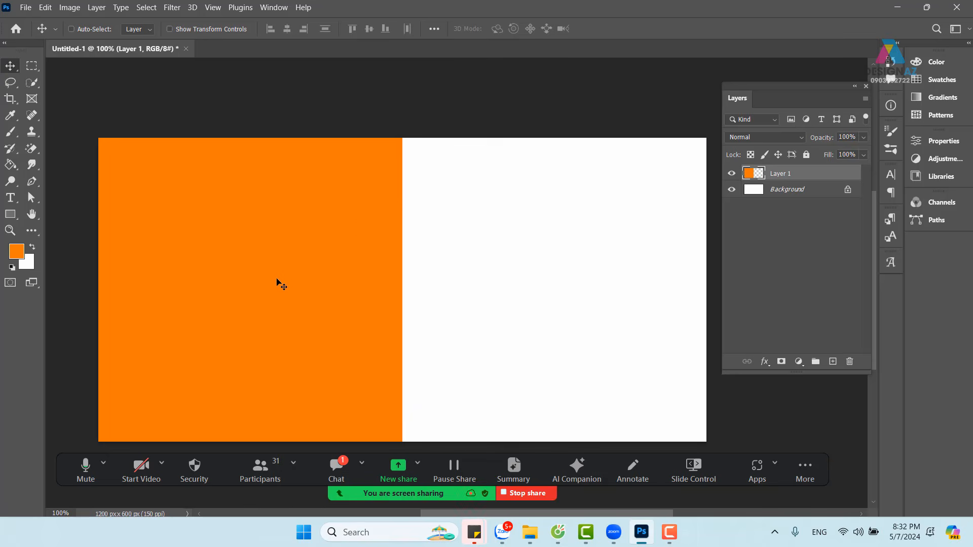
pyautogui.press('ctrl')
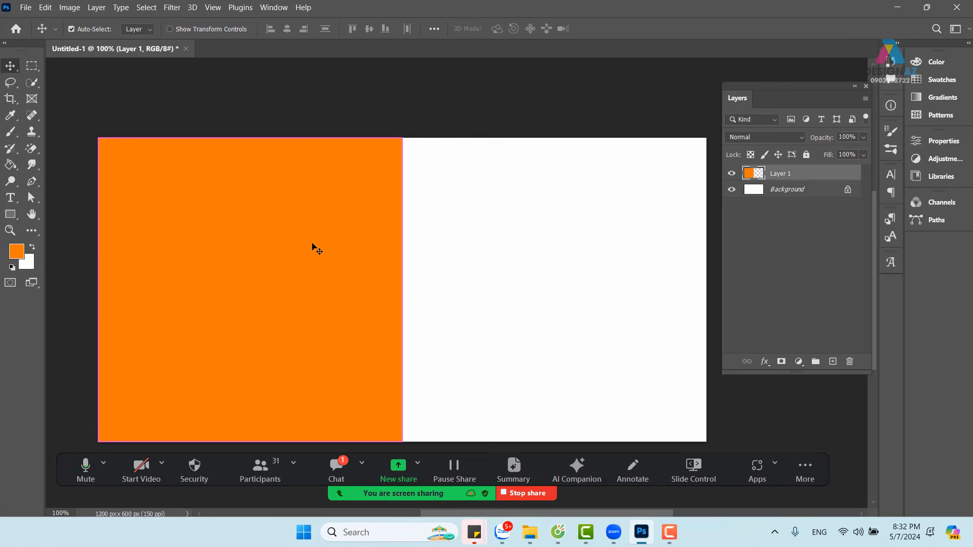
# Rotate the orange square 45° with Free Transform and shift it left to X 113 px, partly off the canvas
pyautogui.hotkey('ctrl', 't')
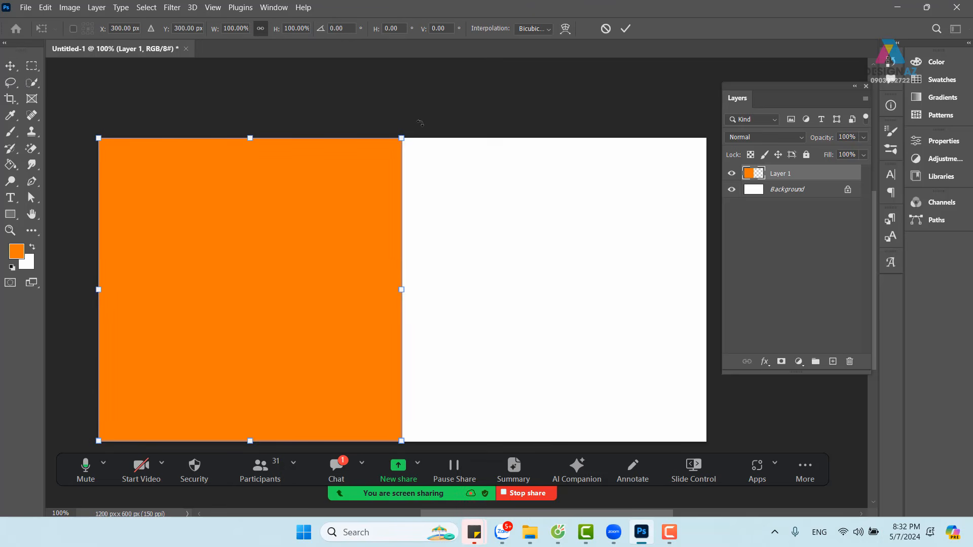
pyautogui.moveTo(421, 123); pyautogui.dragTo(459, 304)
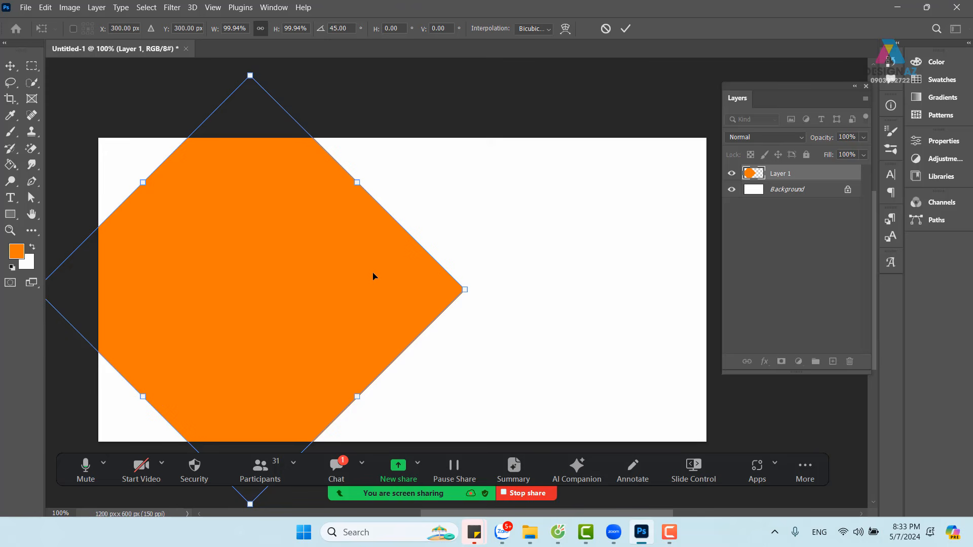
pyautogui.hotkey('ctrl', '-')
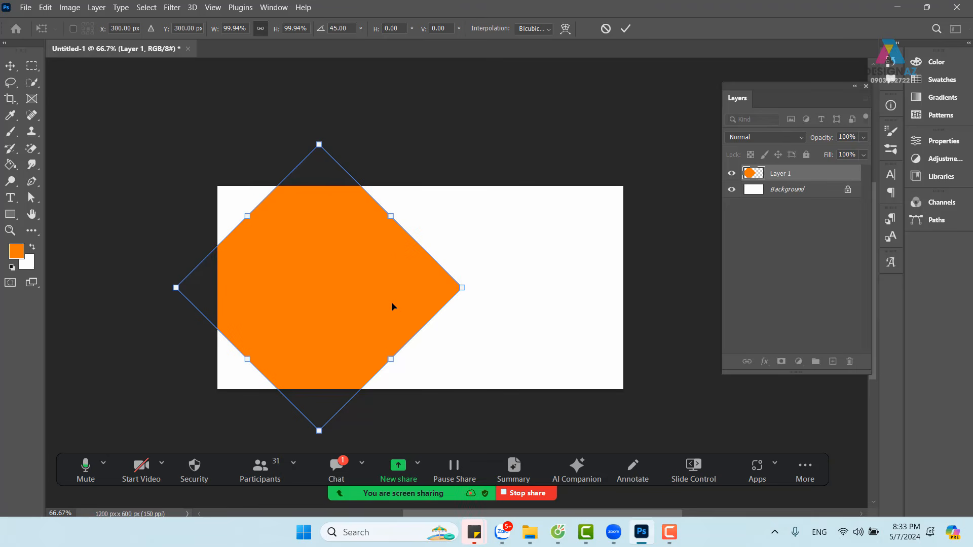
pyautogui.moveTo(393, 306); pyautogui.dragTo(326, 306)
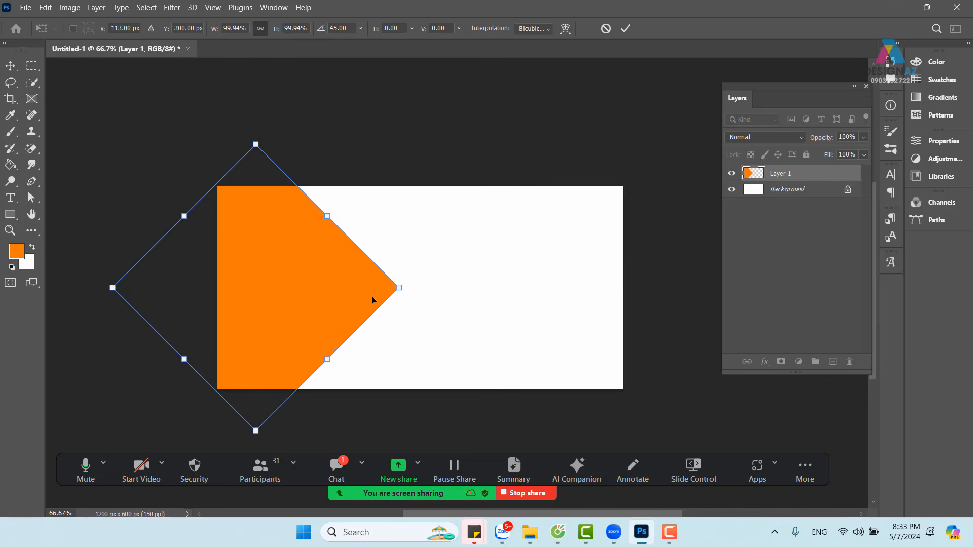
# Reposition the rotated orange square to X 176 px and scale it from its left corner to about 110%
pyautogui.scroll(1, 372, 293)
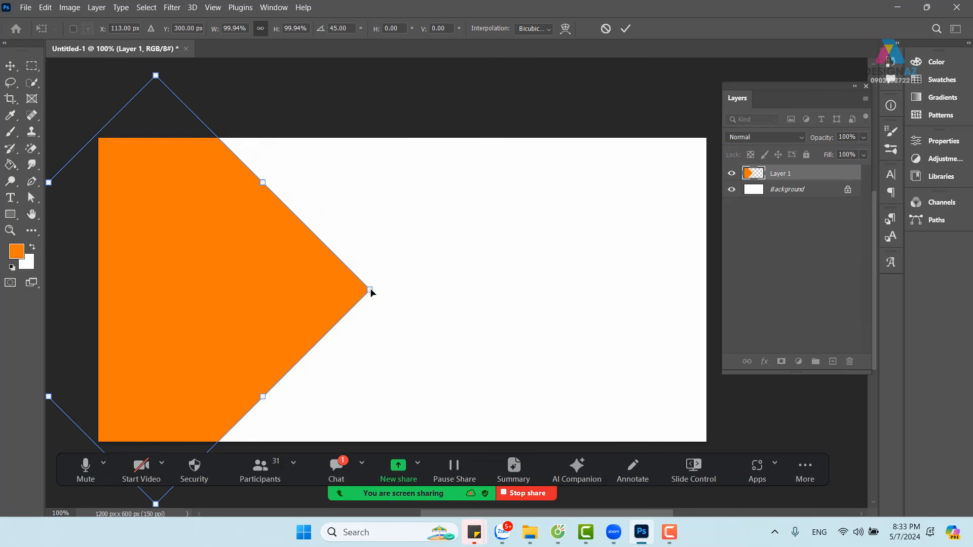
pyautogui.moveTo(338, 315); pyautogui.dragTo(454, 247)
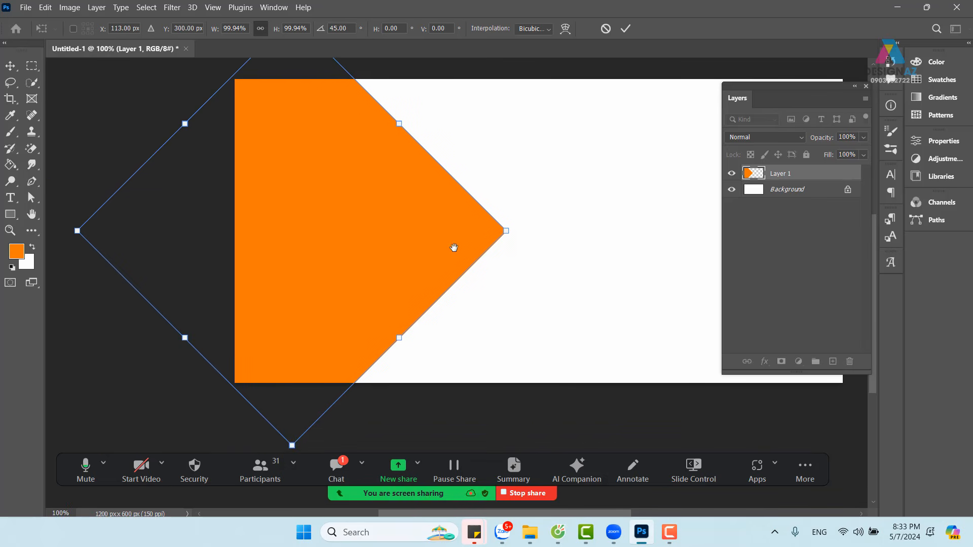
pyautogui.scroll(-1, 454, 248)
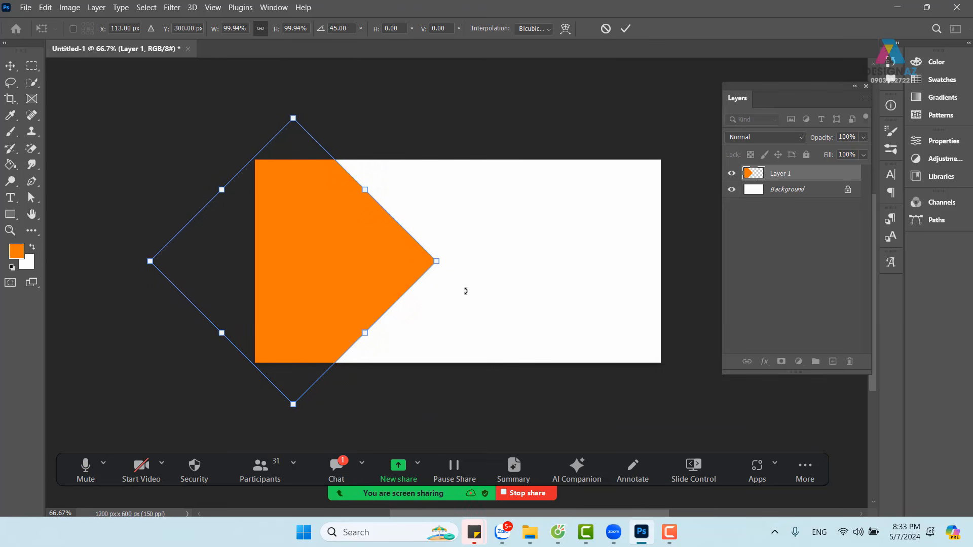
pyautogui.moveTo(334, 273); pyautogui.dragTo(375, 276)
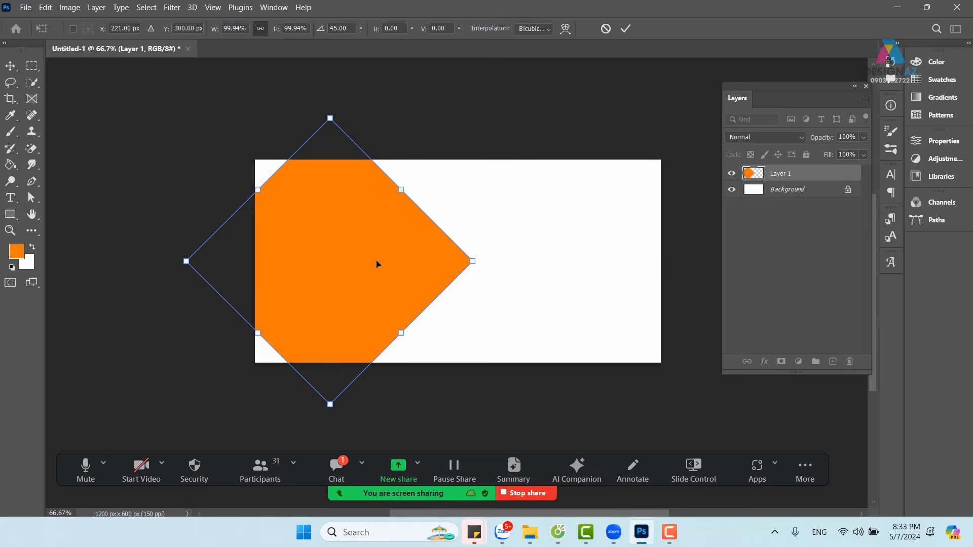
pyautogui.moveTo(378, 262); pyautogui.dragTo(366, 263)
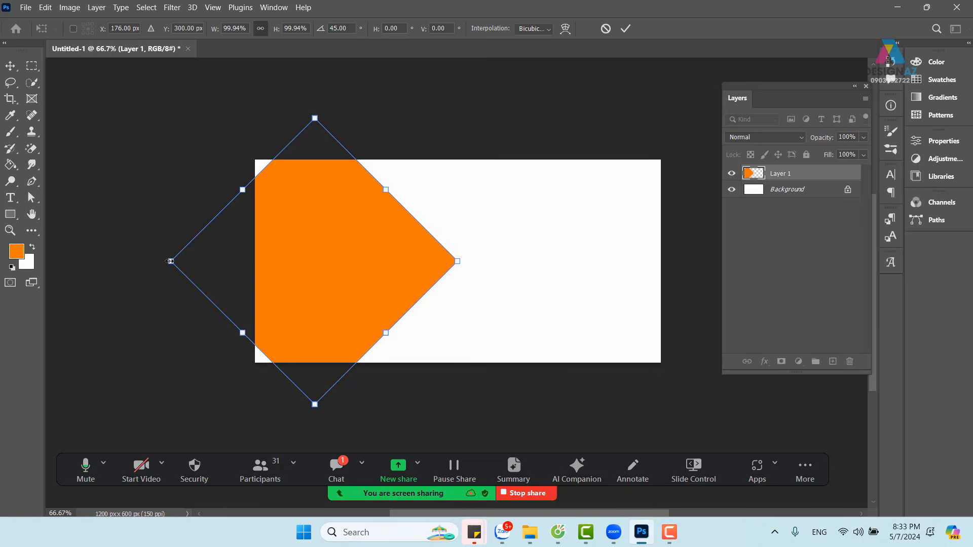
pyautogui.moveTo(170, 261); pyautogui.dragTo(141, 261)
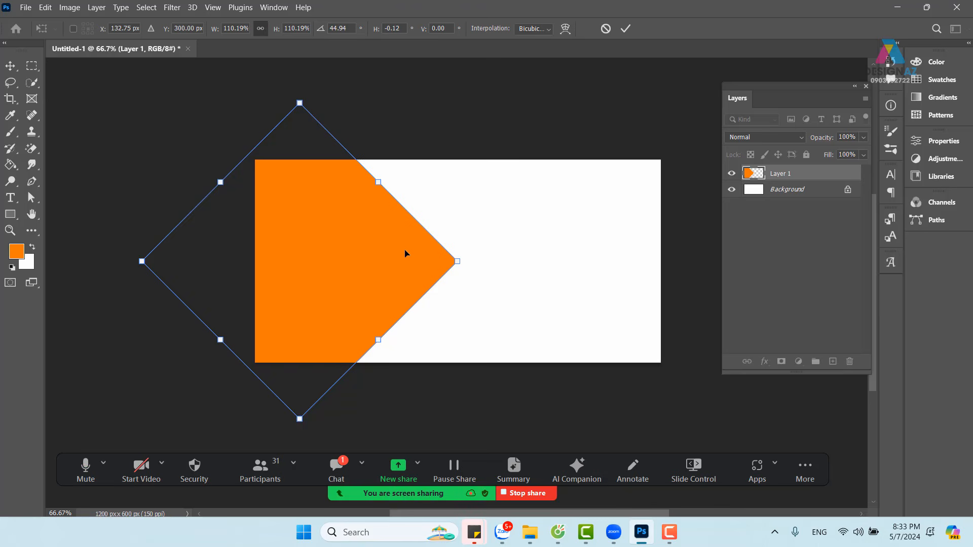
# Try scaling the orange diamond outward from its upper-right and lower-right sides, undoing each attempt
pyautogui.hotkey('ctrl', '+')
pyautogui.hotkey('ctrl', '-')
pyautogui.moveTo(378, 183); pyautogui.dragTo(477, 125)
pyautogui.hotkey('ctrl', 'z')
pyautogui.moveTo(382, 182); pyautogui.dragTo(521, 98)
pyautogui.hotkey('ctrl', 'z')
pyautogui.moveTo(381, 339); pyautogui.dragTo(524, 434)
pyautogui.hotkey('ctrl', 'z')
# Try several positions for the orange diamond, settle it at X 132.75 px, Y 280 px and apply the transform
pyautogui.moveTo(369, 259); pyautogui.dragTo(368, 254)
pyautogui.moveTo(343, 240); pyautogui.dragTo(397, 179)
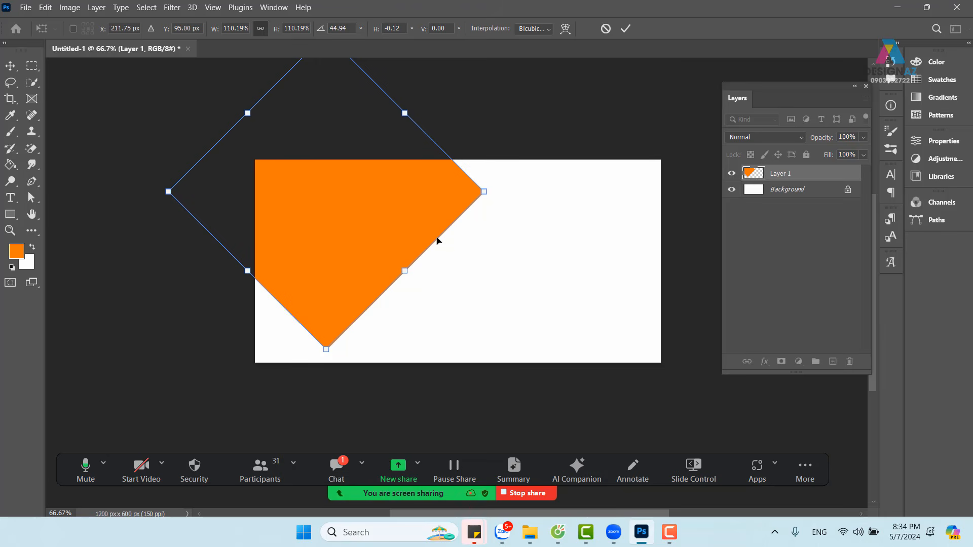
pyautogui.moveTo(363, 226); pyautogui.dragTo(316, 138)
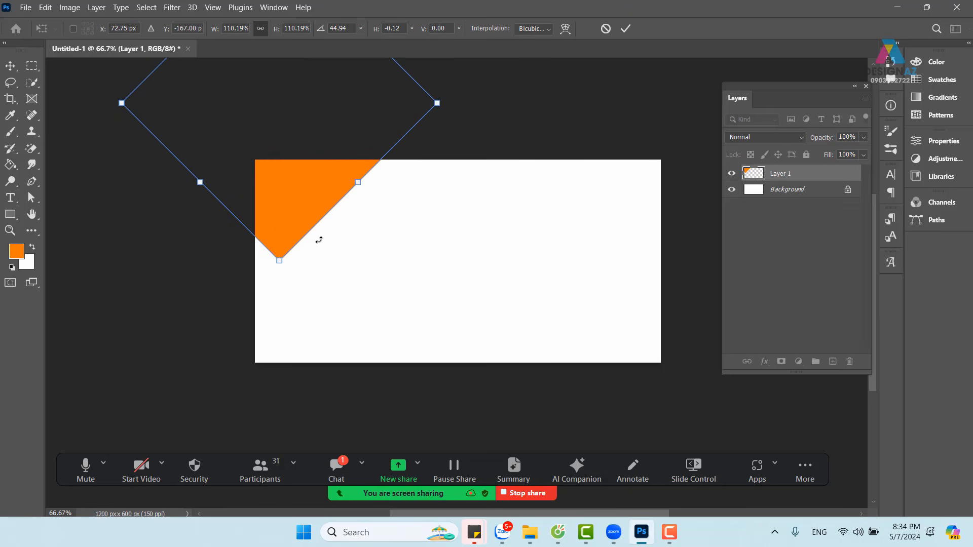
pyautogui.moveTo(319, 177); pyautogui.dragTo(341, 330)
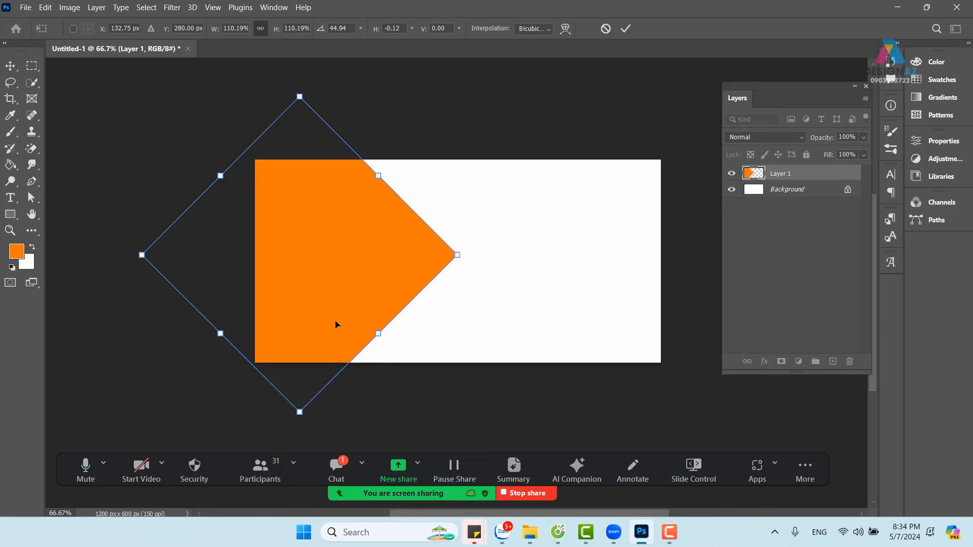
pyautogui.press('Return')
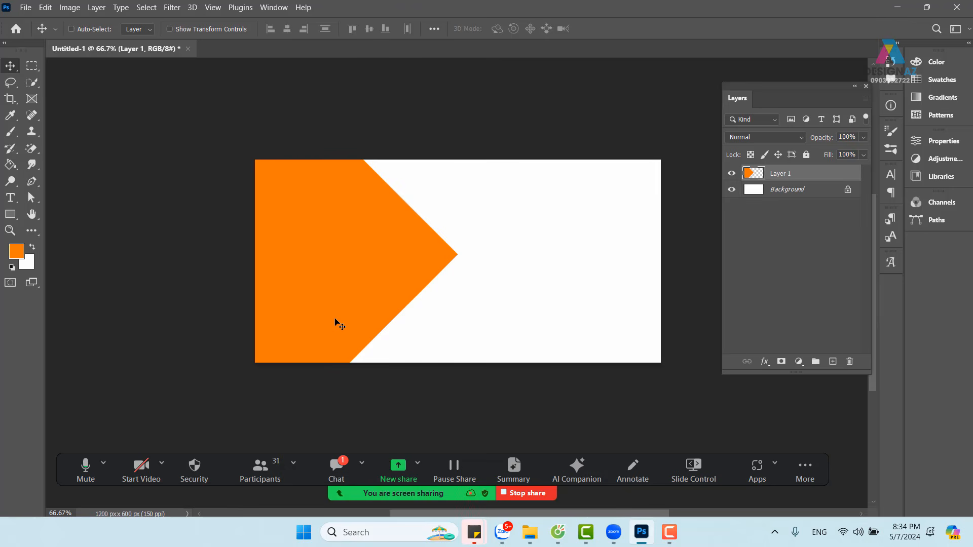
# Duplicate the orange diamond's layer and move the copy to the right of the original, partly overlapping it
pyautogui.hotkey('ctrl', 'j')
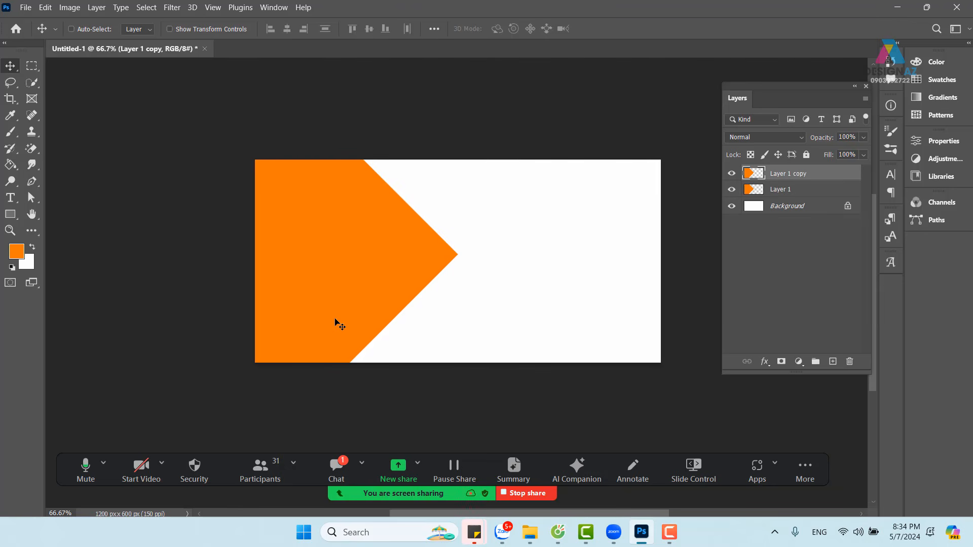
pyautogui.moveTo(296, 228); pyautogui.dragTo(504, 233)
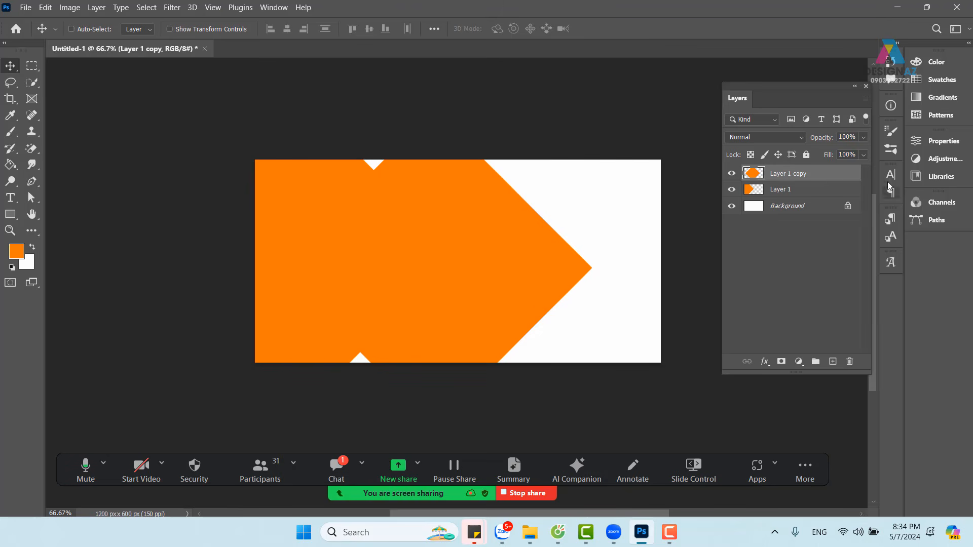
# Rename the duplicated orange layer as "mau cam trên"
pyautogui.doubleClick(799, 173)
pyautogui.press('BackSpace')
pyautogui.write('mau cam')
pyautogui.write(' tre')
pyautogui.write('n')
pyautogui.press('Return')
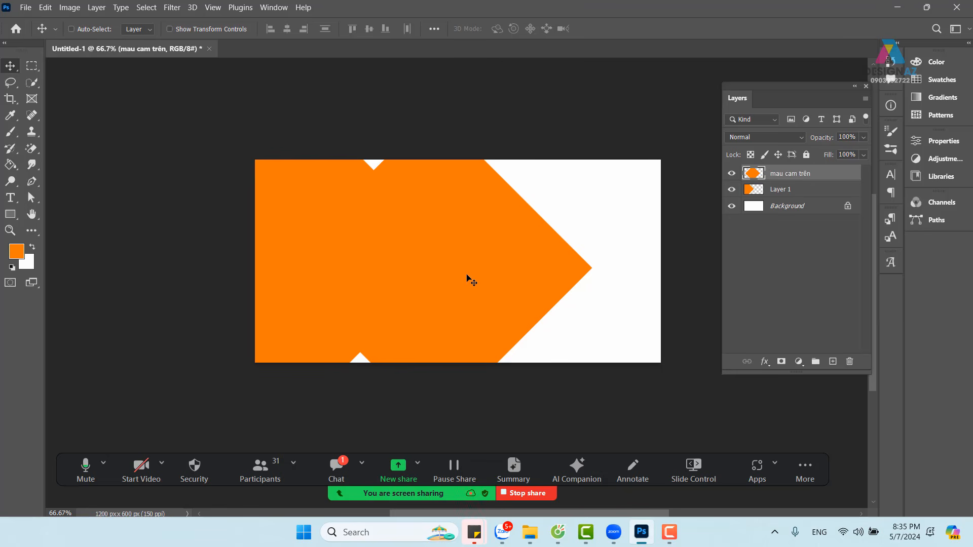
# Move the mau cam trên diamond up and right, level with the original, and lower its opacity to 40%
pyautogui.moveTo(471, 278); pyautogui.dragTo(494, 235)
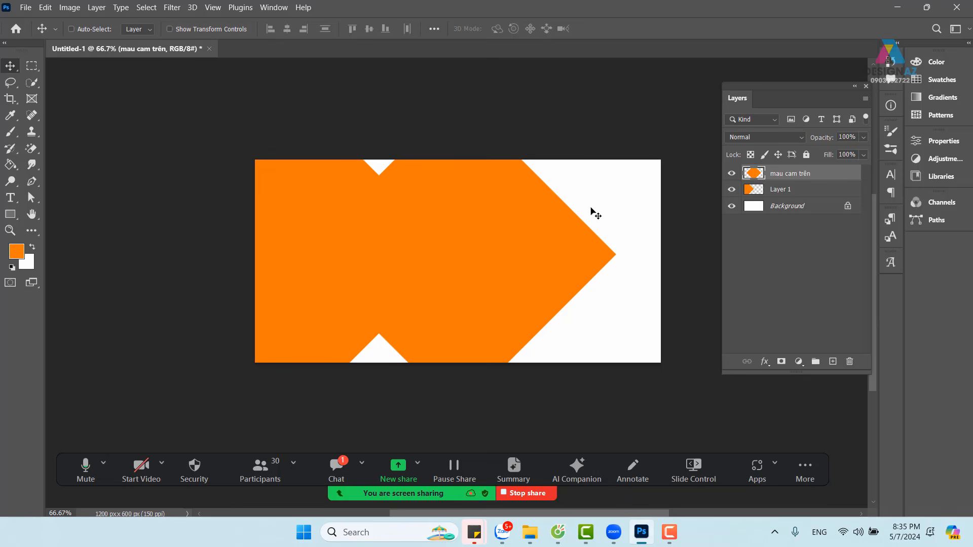
pyautogui.click(864, 137)
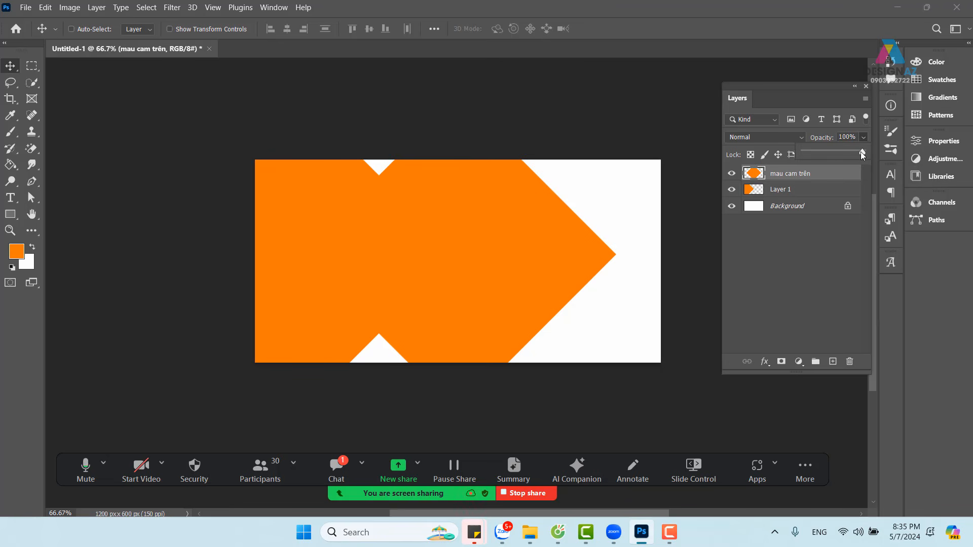
pyautogui.moveTo(832, 155); pyautogui.dragTo(828, 155)
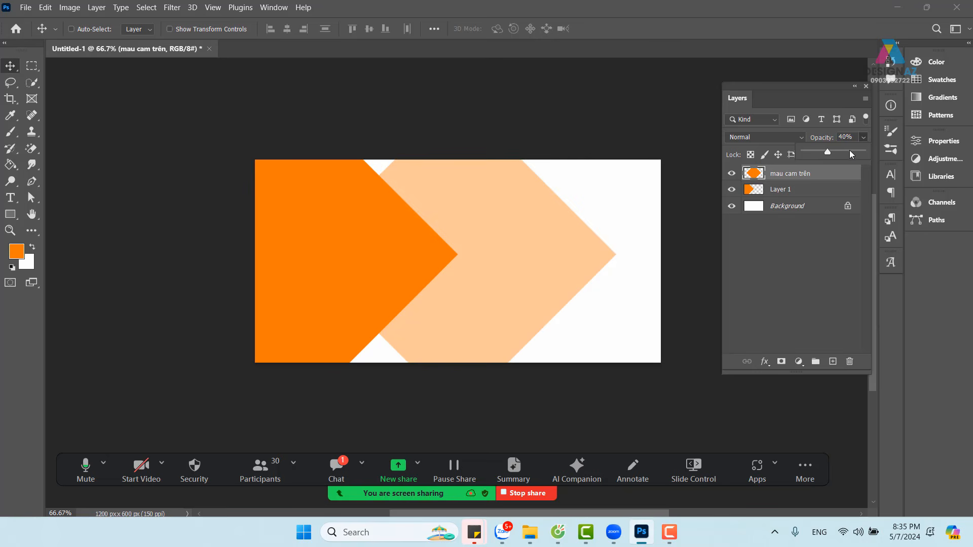
# Try several opacity values on the mau cam trên layer, such as 51%, 67%, 90% and 50%, and settle on 30%
pyautogui.moveTo(838, 151)
pyautogui.mouseDown()
pyautogui.moveTo(850, 151)
pyautogui.moveTo(814, 152)
pyautogui.moveTo(850, 144)
pyautogui.mouseUp()
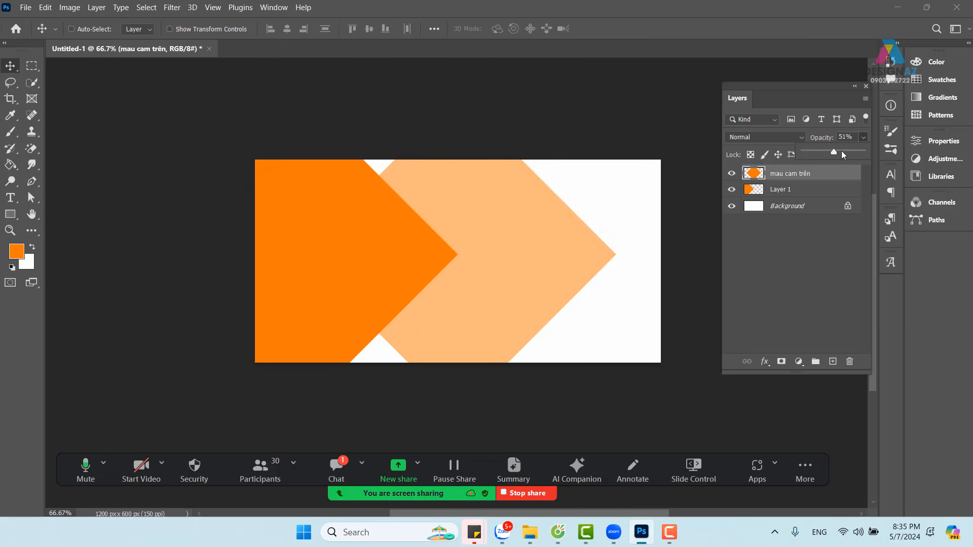
pyautogui.click(756, 177)
pyautogui.press('3')
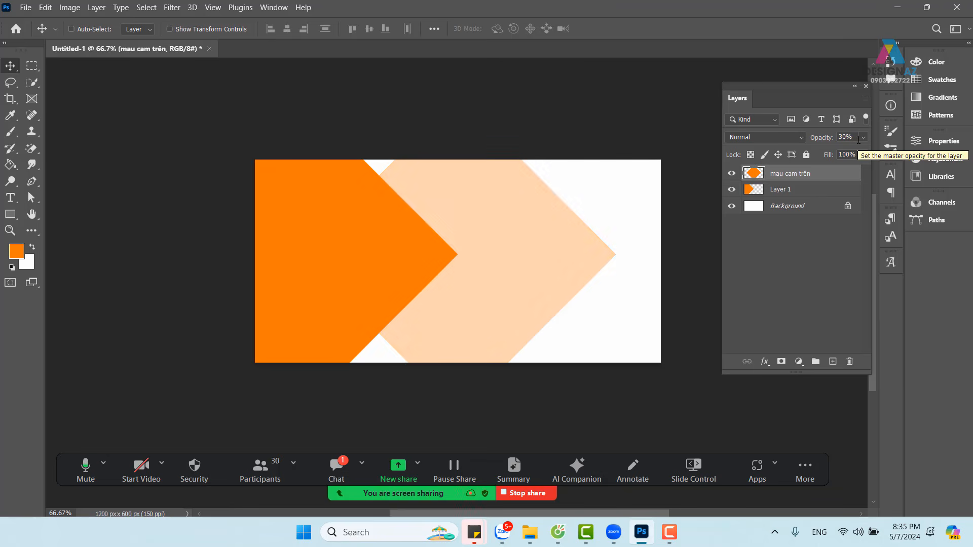
pyautogui.press('6')
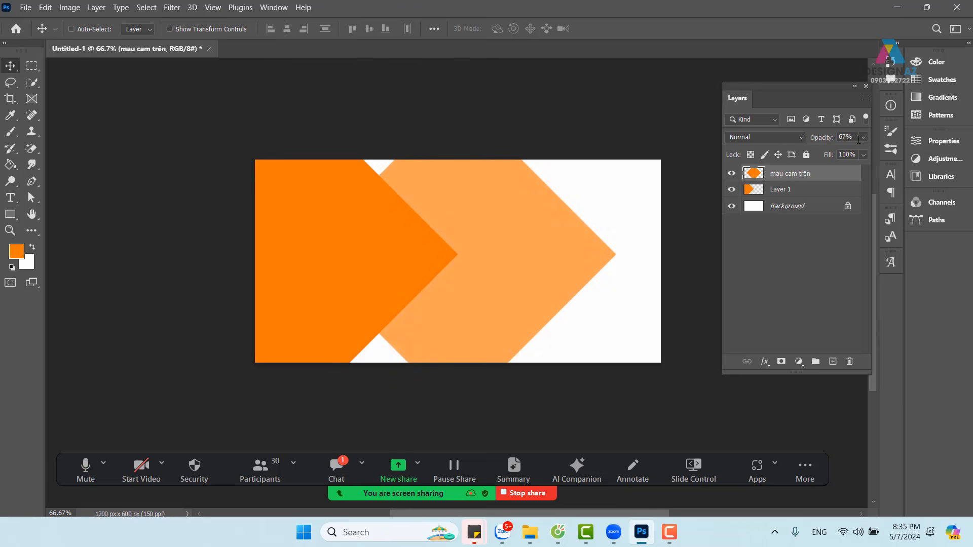
pyautogui.press('9')
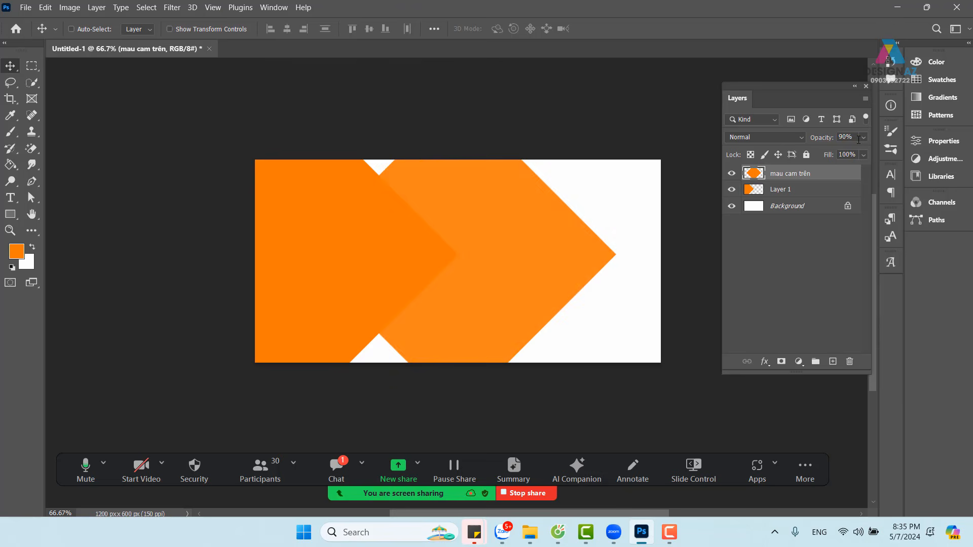
pyautogui.press('3')
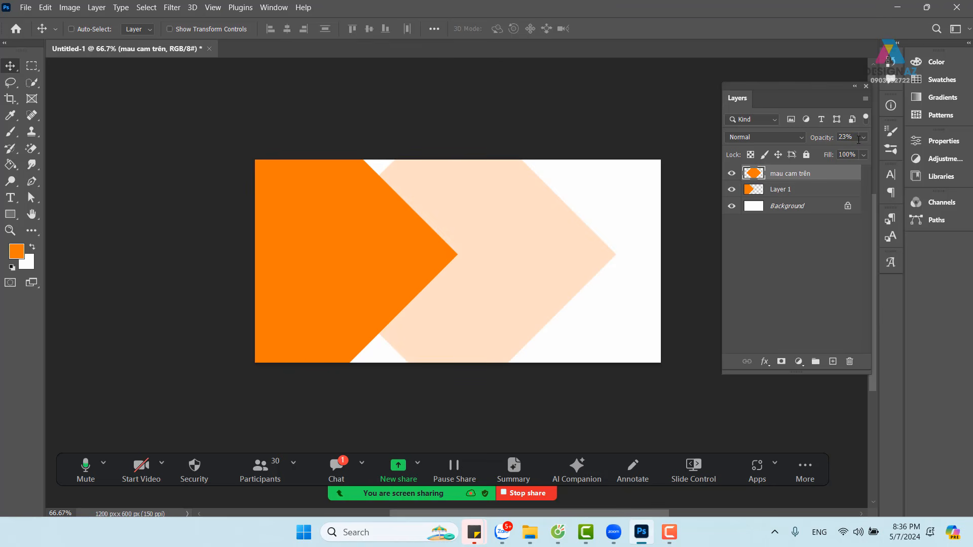
pyautogui.press('5')
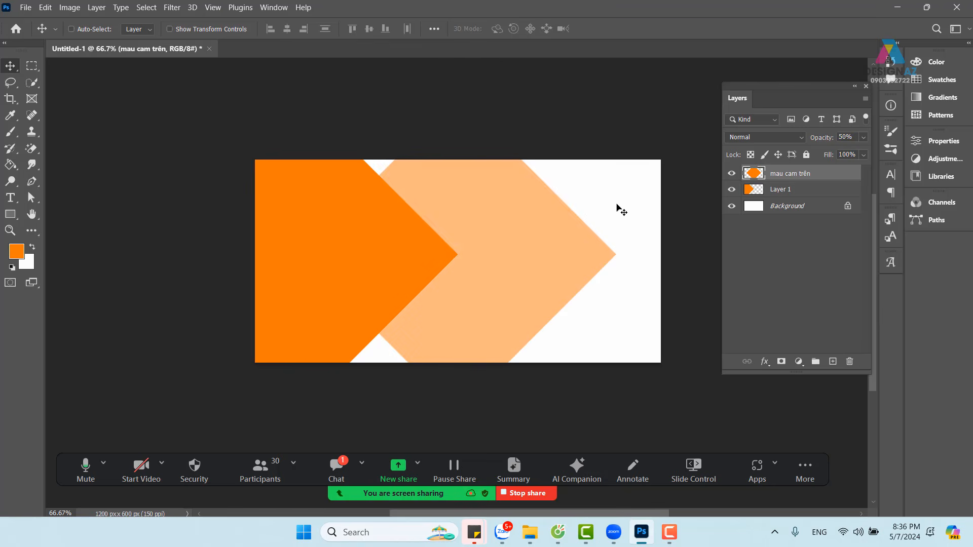
pyautogui.press('3')
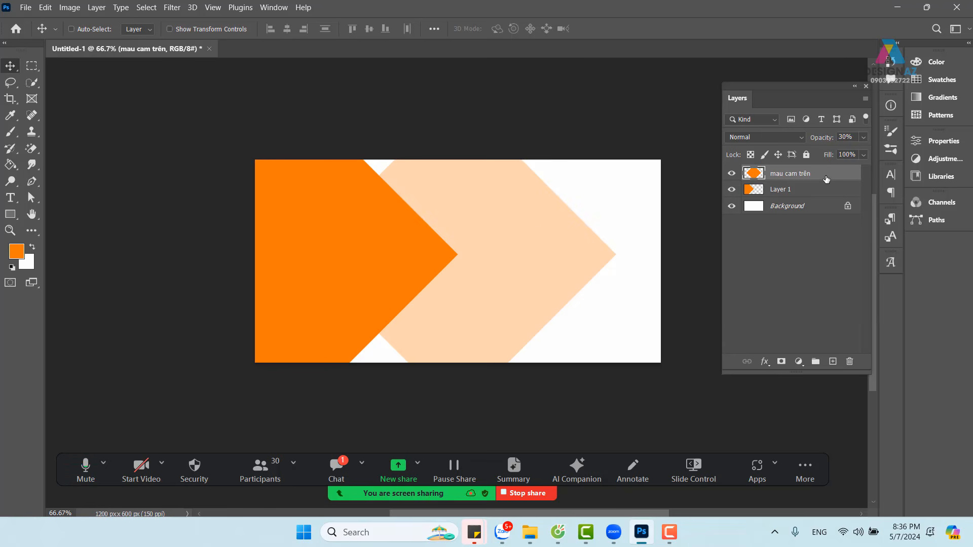
# Place the mau cam trên layer beneath Layer 1 and rename Layer 1 as "khung ảnh chinh"
pyautogui.moveTo(826, 179); pyautogui.dragTo(822, 194)
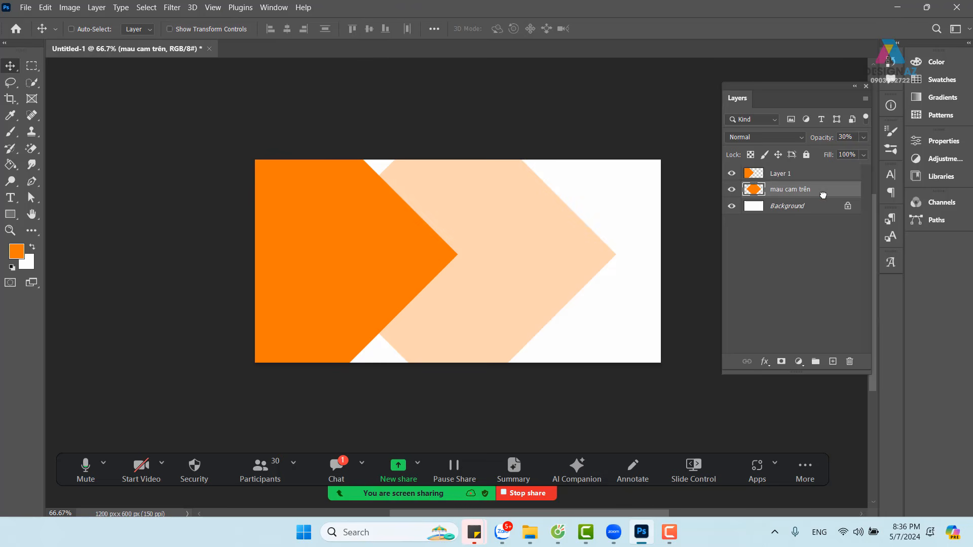
pyautogui.doubleClick(780, 174)
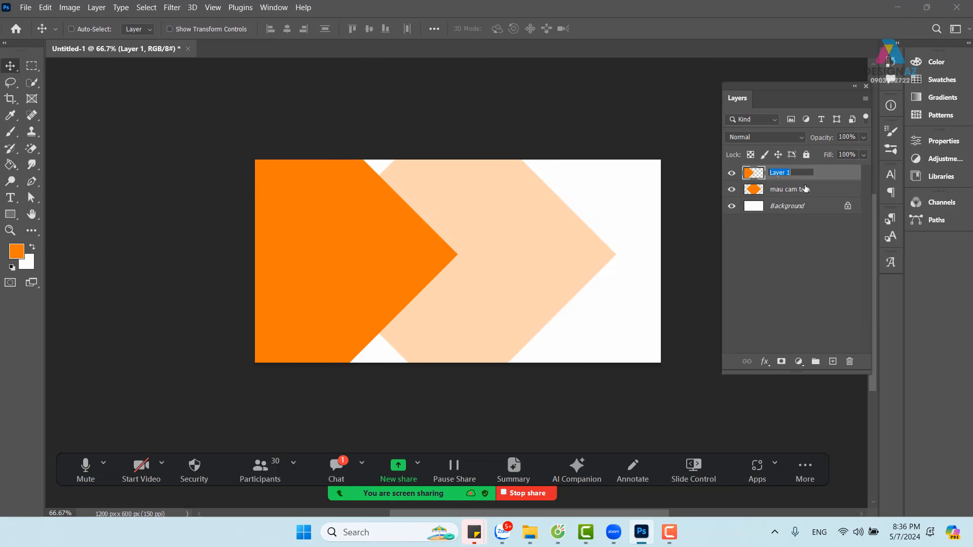
pyautogui.write('khung anh chinh')
pyautogui.press('Return')
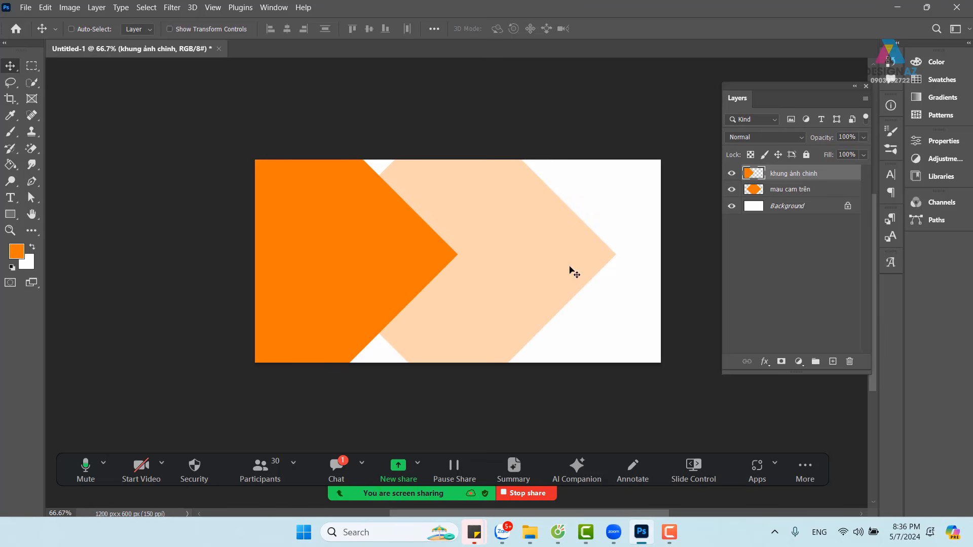
# Select the pale orange diamond's layer and rename it as "mau cam dưới"
pyautogui.moveTo(569, 269); pyautogui.dragTo(490, 279)
pyautogui.hotkey('ctrl', 'z')
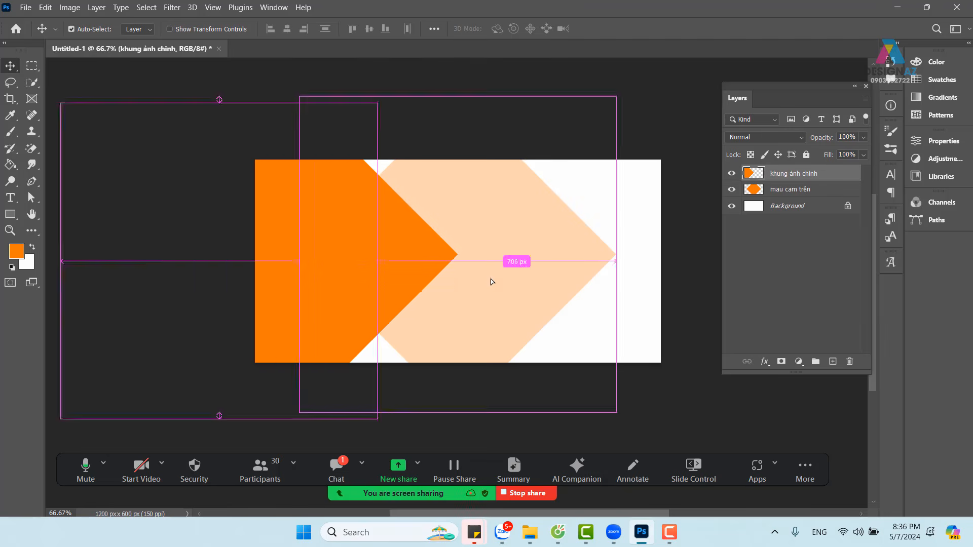
pyautogui.rightClick(537, 248)
pyautogui.click(561, 256)
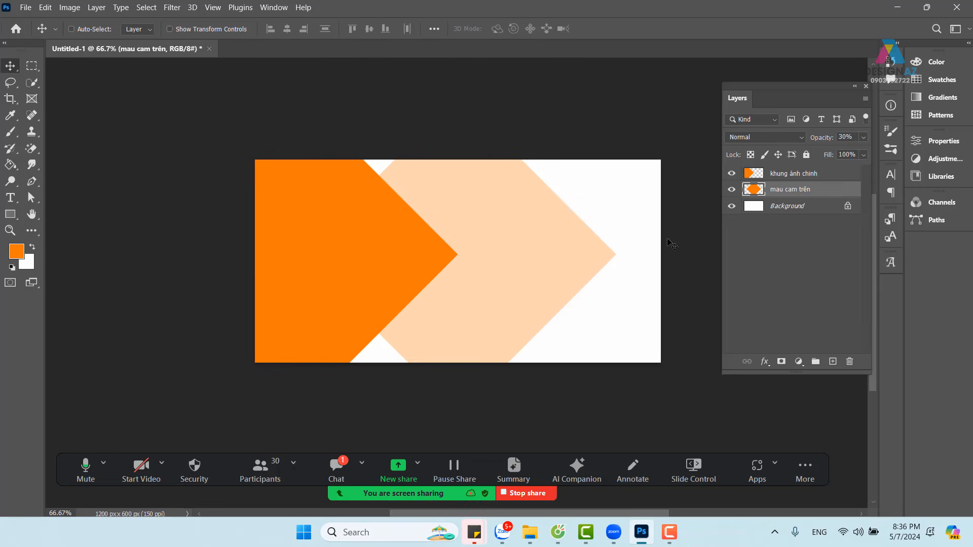
pyautogui.doubleClick(803, 192)
pyautogui.click(811, 190)
pyautogui.press('BackSpace')
pyautogui.press('BackSpace')
pyautogui.press('BackSpace')
pyautogui.write('dưới')
pyautogui.press('Return')
# Try the pale diamond at several offsets behind the main orange diamond, leaving a thin strip showing along its lower-right edge
pyautogui.moveTo(539, 282); pyautogui.dragTo(403, 275)
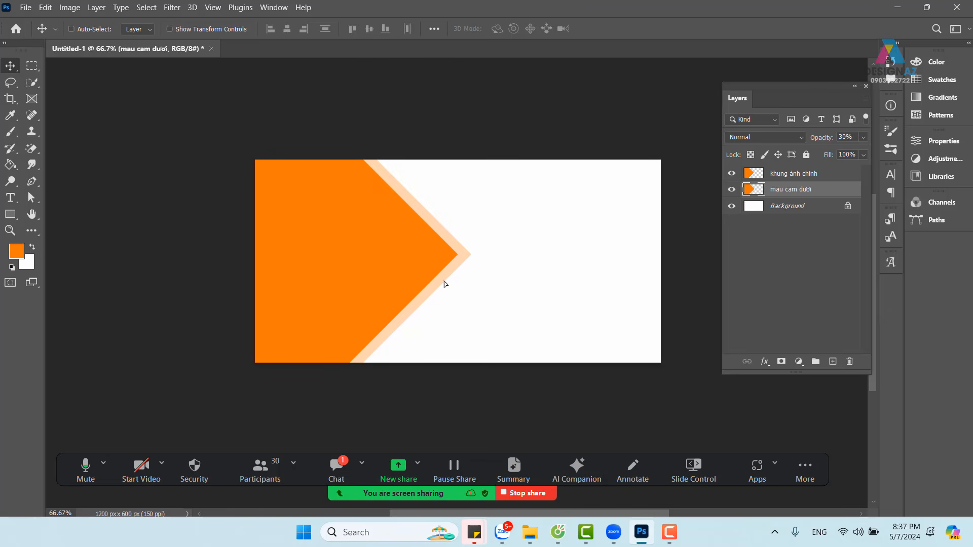
pyautogui.moveTo(444, 283); pyautogui.dragTo(408, 230)
pyautogui.moveTo(428, 205); pyautogui.dragTo(491, 256)
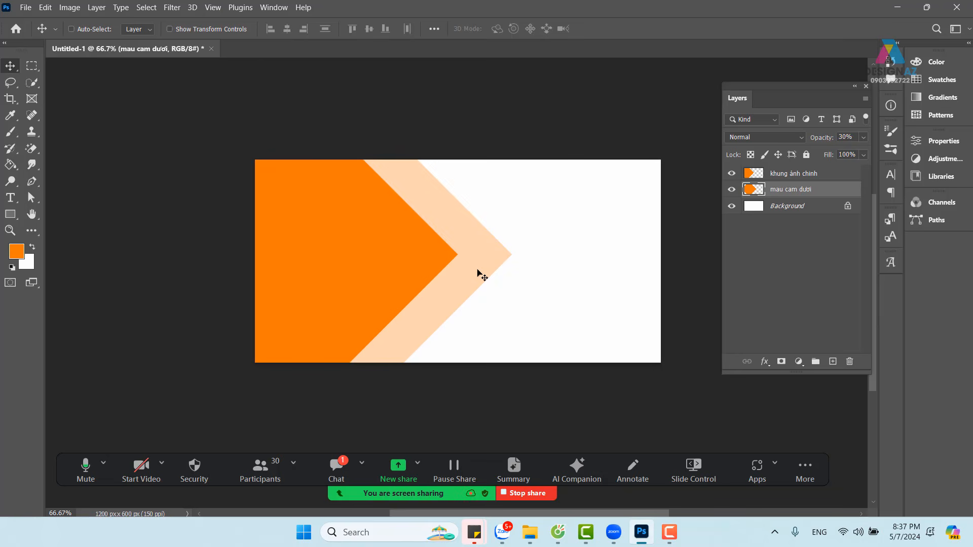
pyautogui.moveTo(479, 271); pyautogui.dragTo(426, 291)
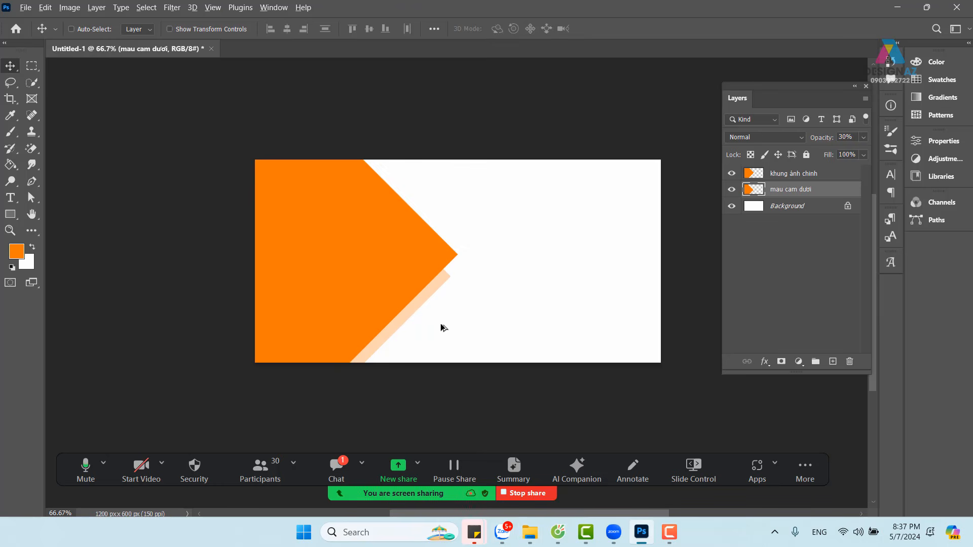
# Duplicate the pale diamond twice, placing one copy near the canvas's bottom edge and the other at its top edge behind the main diamond
pyautogui.moveTo(414, 323); pyautogui.dragTo(392, 370)
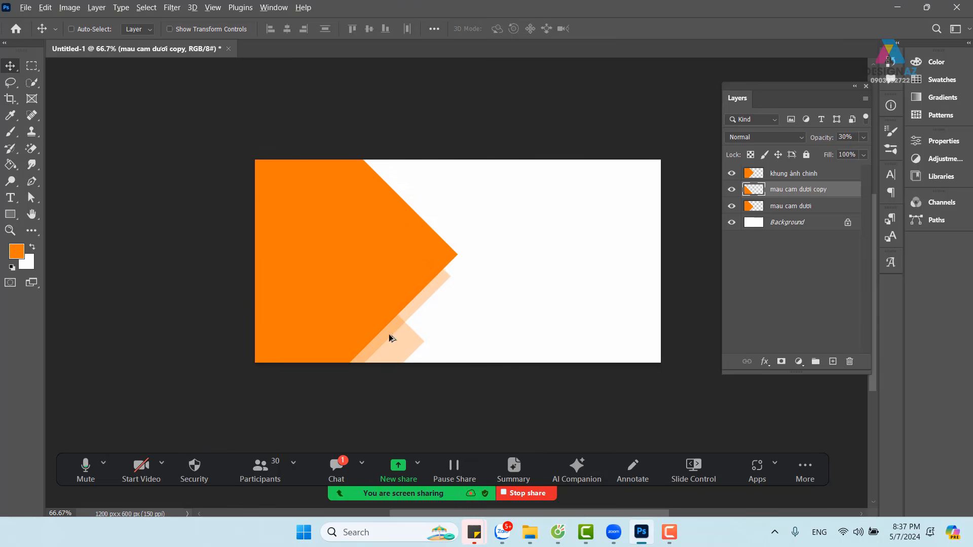
pyautogui.moveTo(395, 334); pyautogui.dragTo(418, 167)
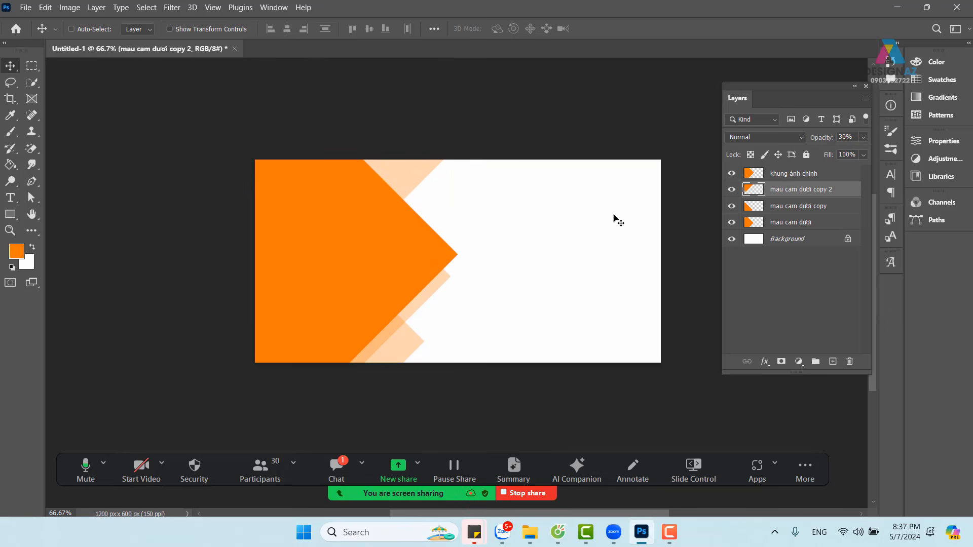
pyautogui.click(821, 177)
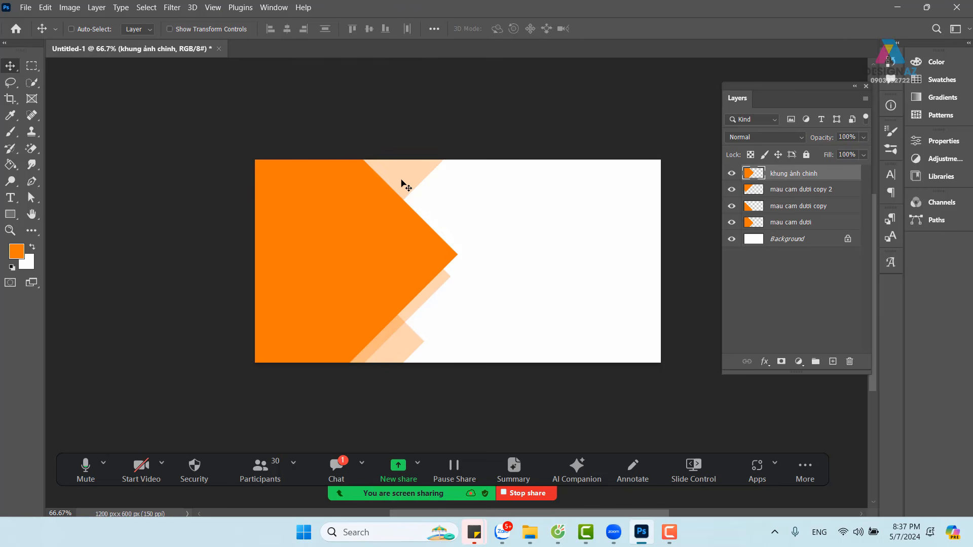
pyautogui.press('3')
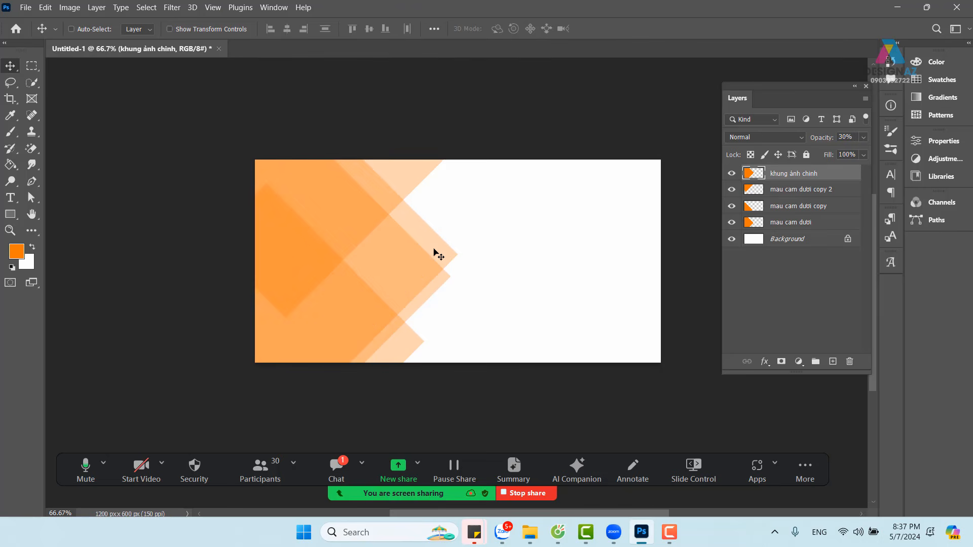
pyautogui.hotkey('ctrl', 'z')
# Select the pale diamond copy at the canvas's top edge and lower its opacity to 20%
pyautogui.rightClick(432, 173)
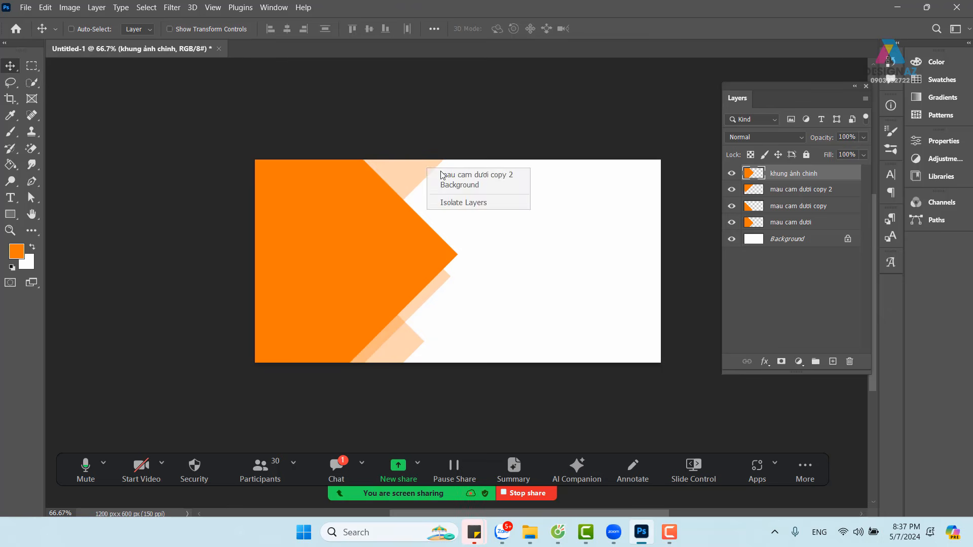
pyautogui.click(435, 175)
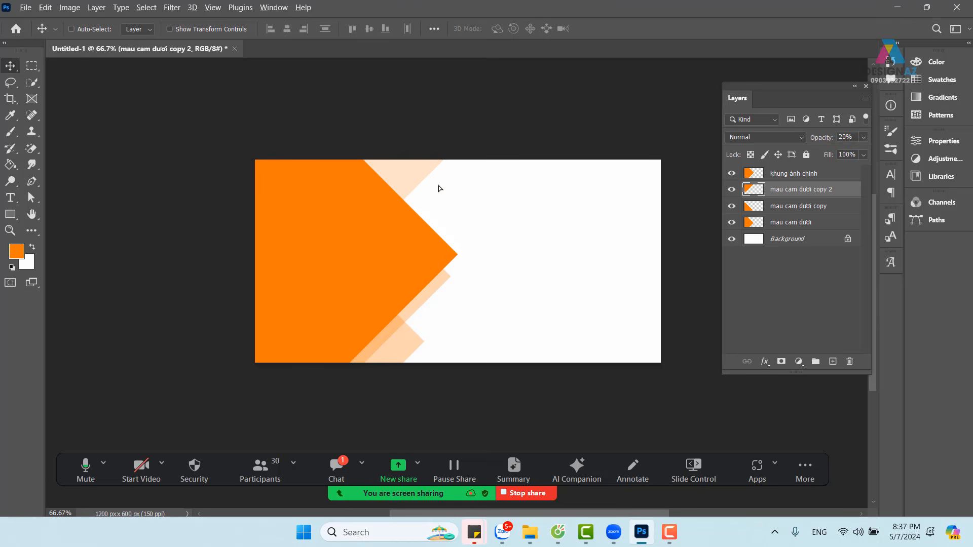
# Duplicate that diamond to extend past the main diamond's right tip at 10% opacity, and place another such copy at the canvas's top edge
pyautogui.moveTo(439, 189); pyautogui.dragTo(489, 270)
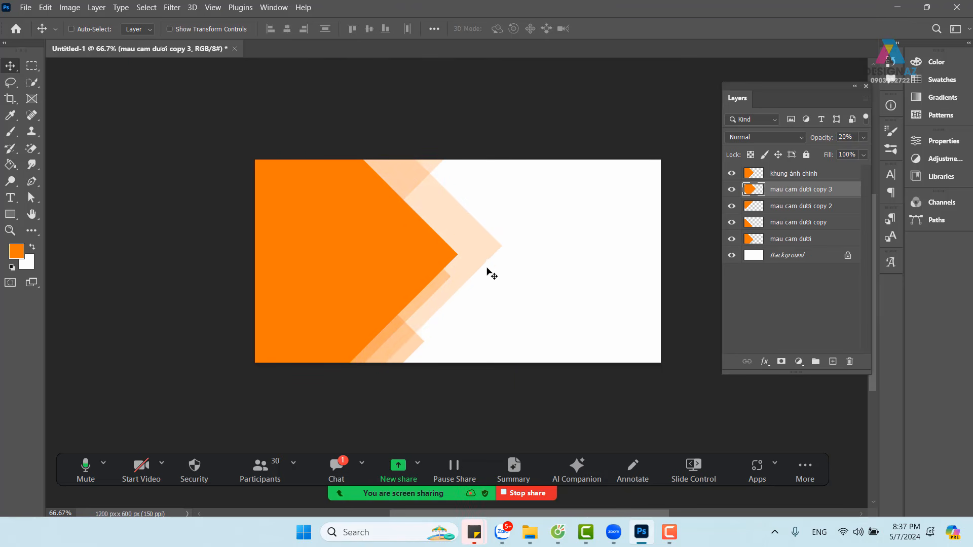
pyautogui.press('1')
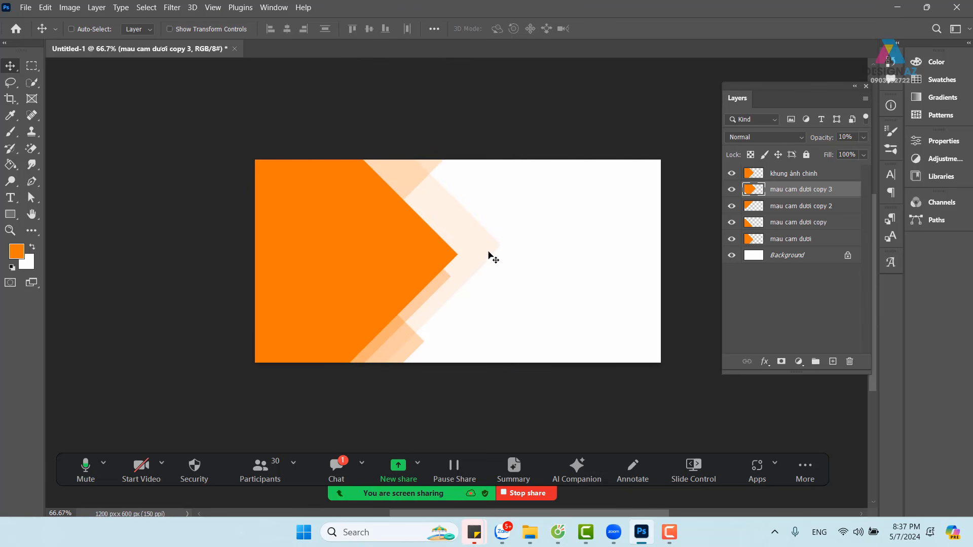
pyautogui.moveTo(478, 245); pyautogui.dragTo(477, 149)
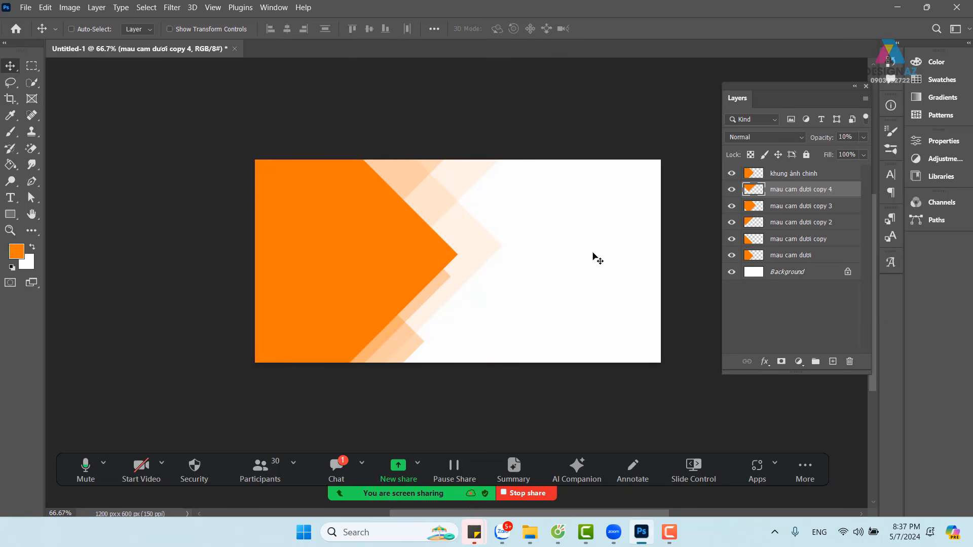
pyautogui.moveTo(480, 226); pyautogui.dragTo(474, 183)
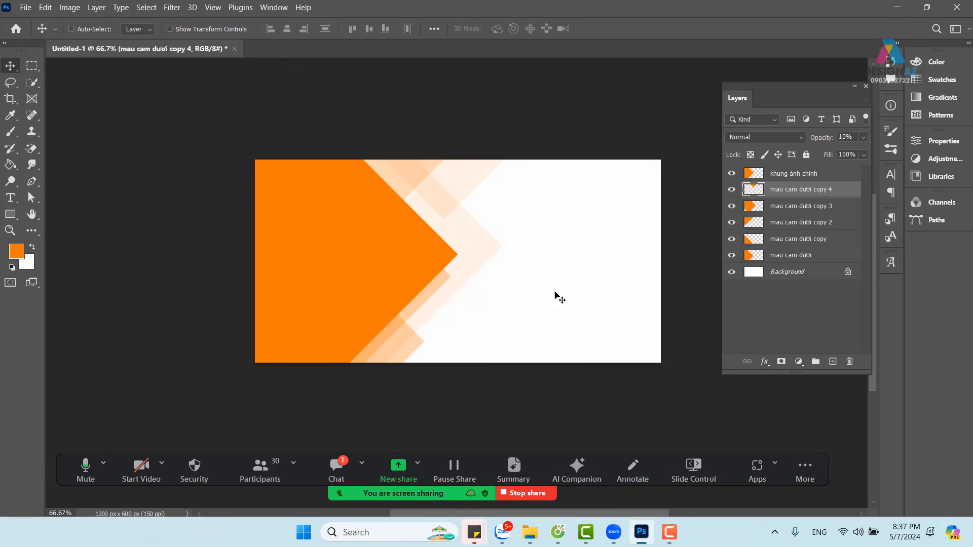